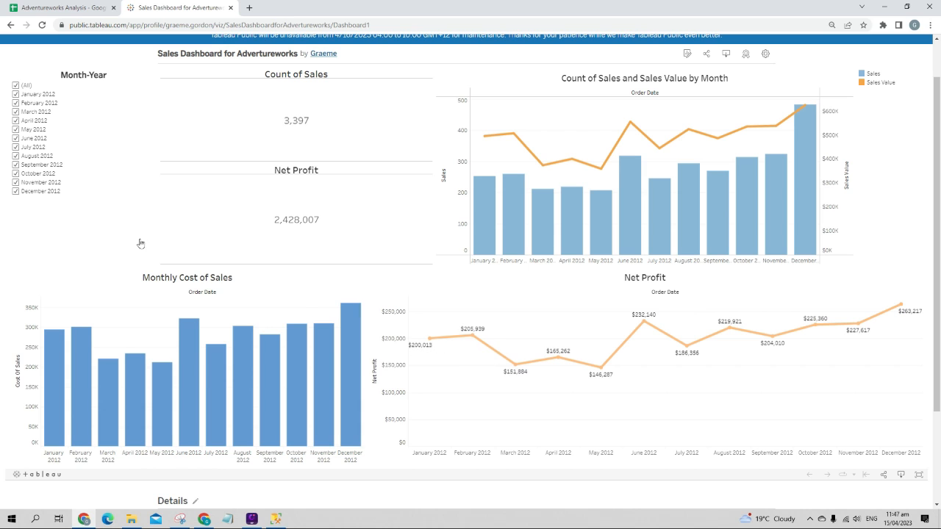
Open the Microsoft SQL Server 2019 Express result from the web search and download its English installer.
mouse_move(275, 254)
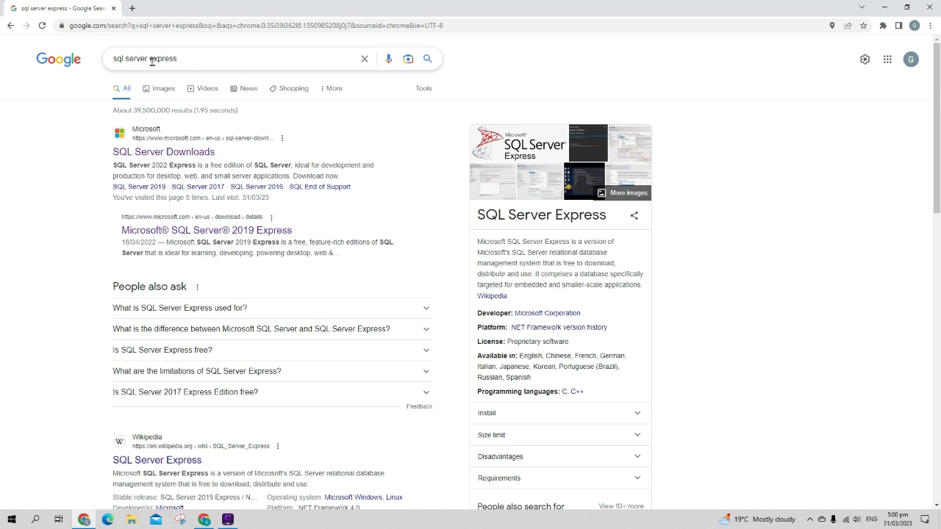
left_click(186, 59)
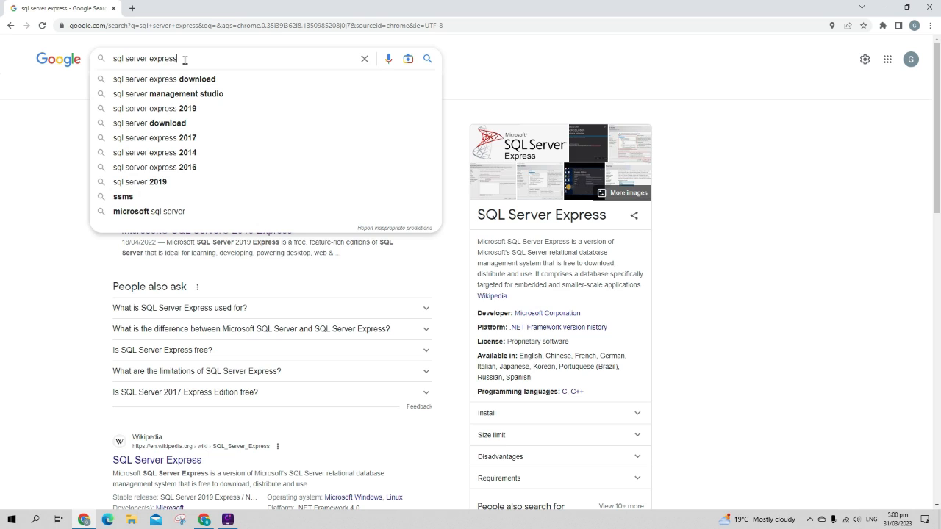
left_click(55, 149)
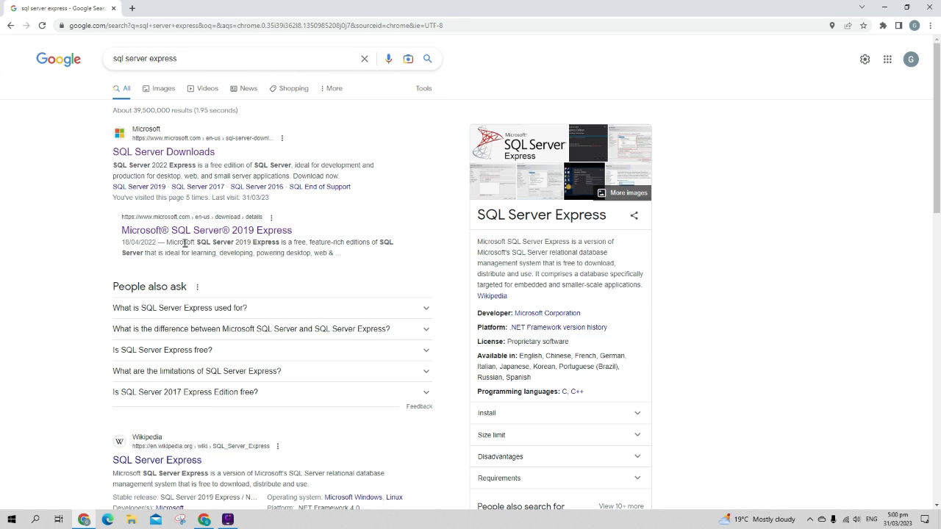
left_click(232, 232)
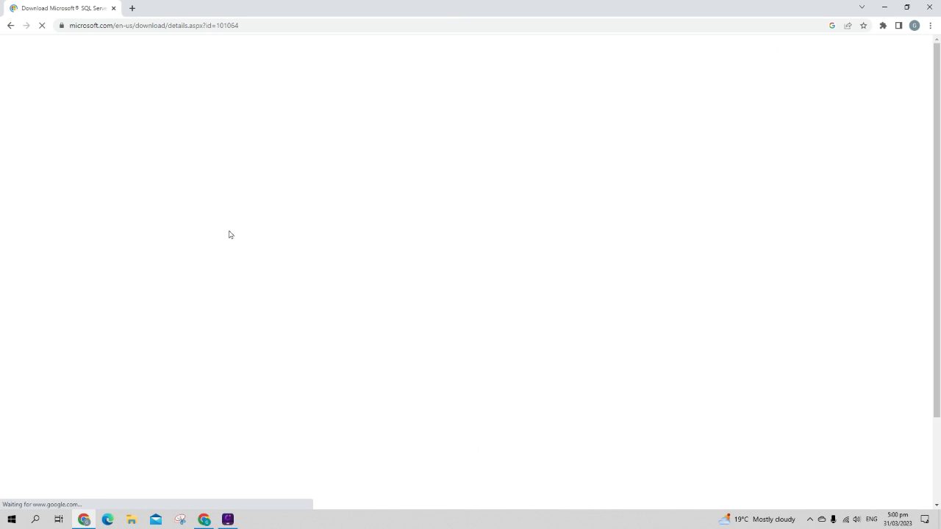
scroll(306, 240, "down", 2)
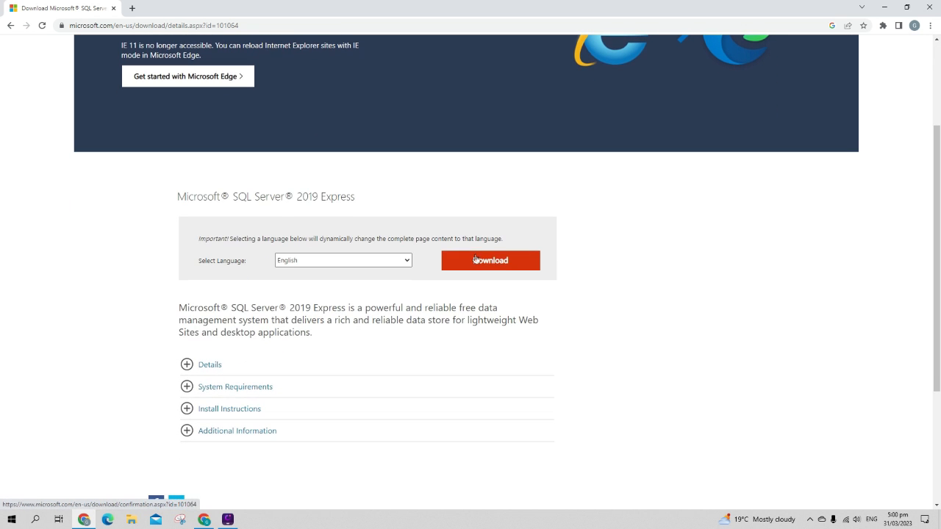
left_click(453, 261)
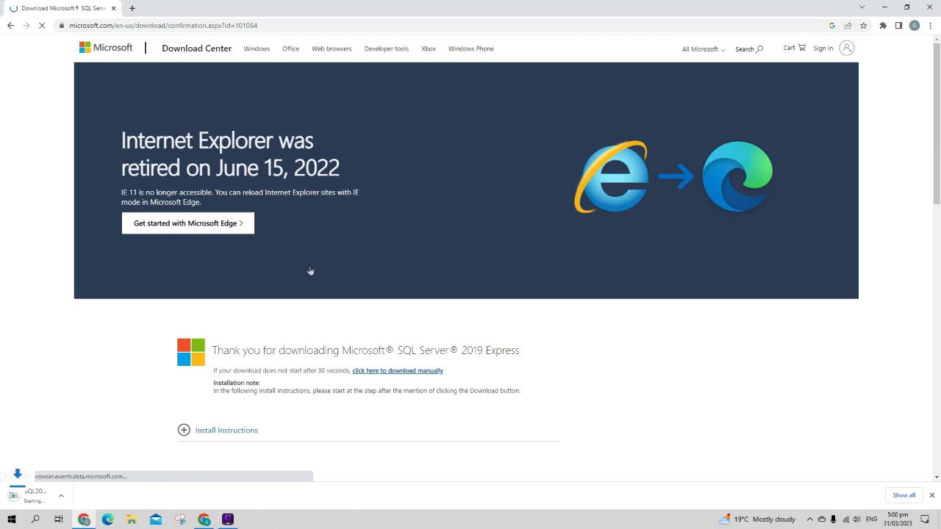
scroll(307, 351, "down", 1)
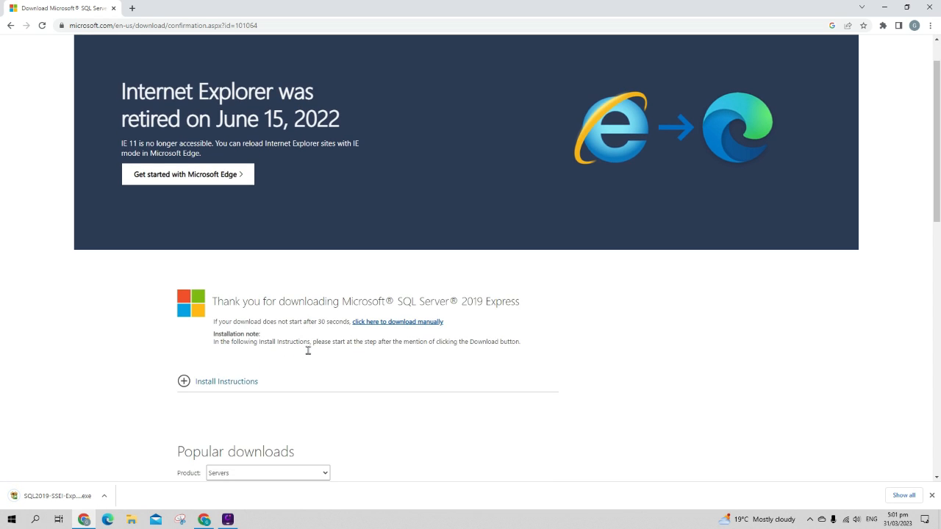
scroll(308, 352, "down", 1)
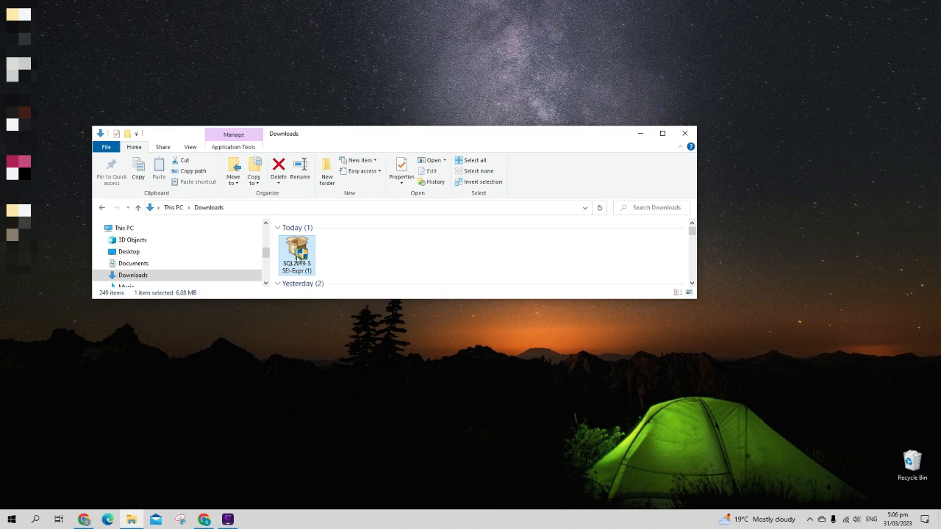
Launch the downloaded SQL2019-SSEI-Expr (1) installer and clear the Downloads folder window out of its way.
double_click(297, 257)
left_click(194, 140)
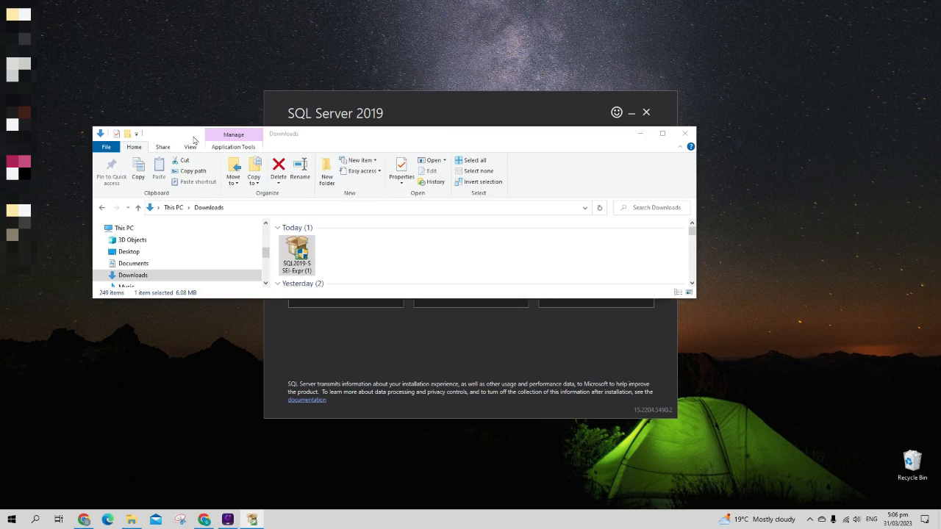
left_click_drag(193, 140, 171, 67)
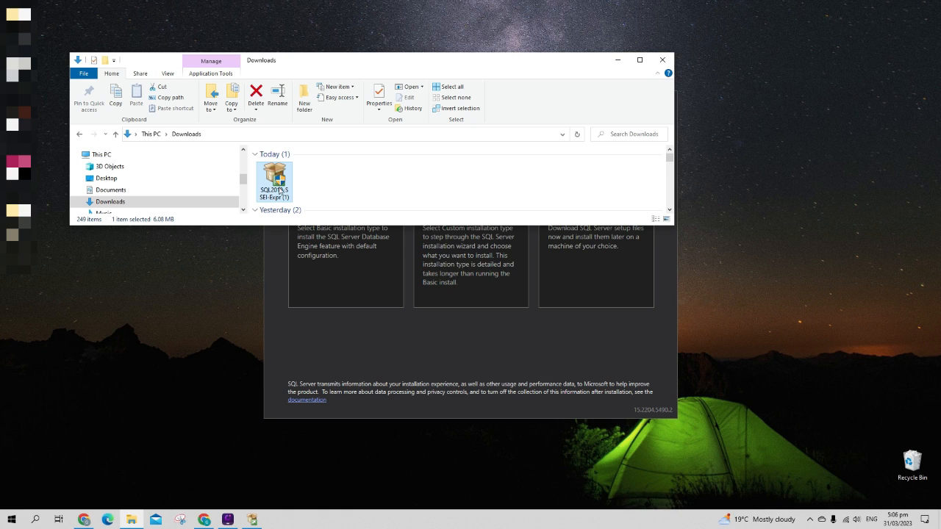
left_click(618, 60)
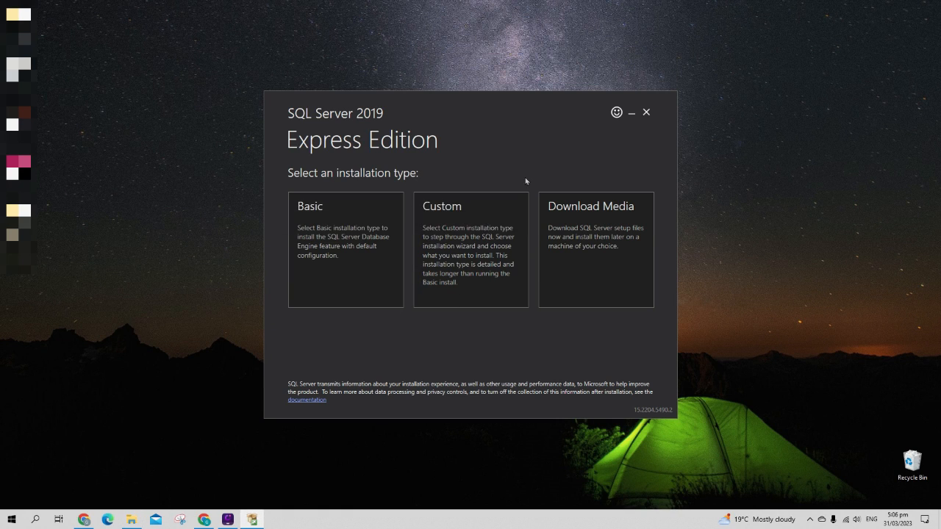
Run the Basic installation of SQL Server 2019 Express, accepting the license terms and the default install location.
left_click(350, 237)
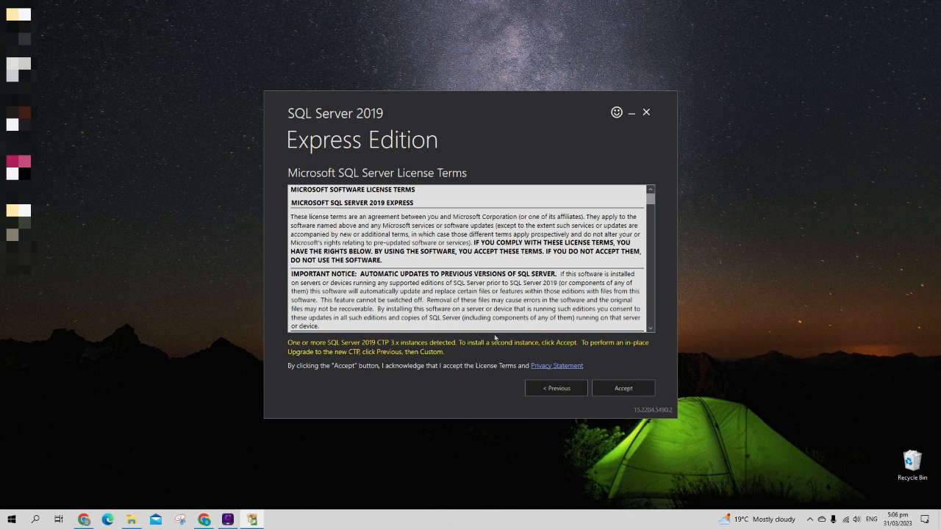
scroll(497, 309, "down", 4)
left_click(623, 390)
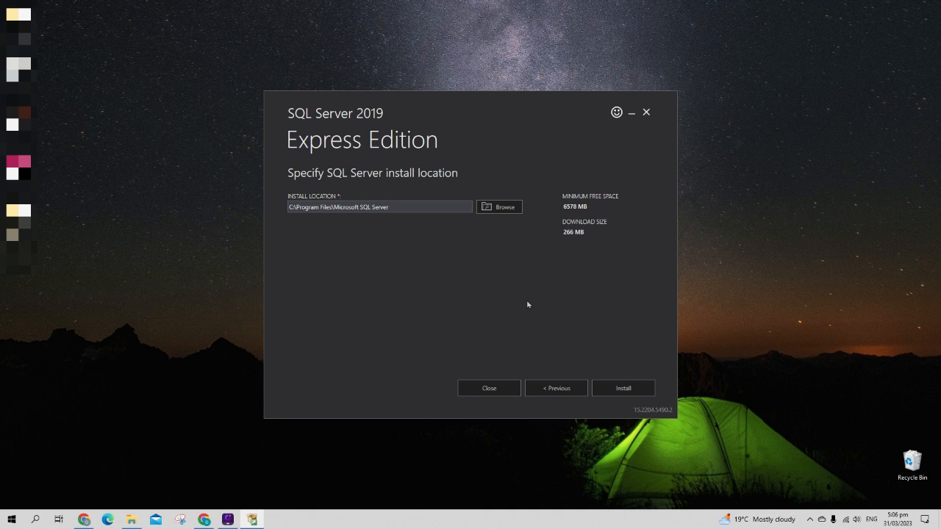
left_click(623, 388)
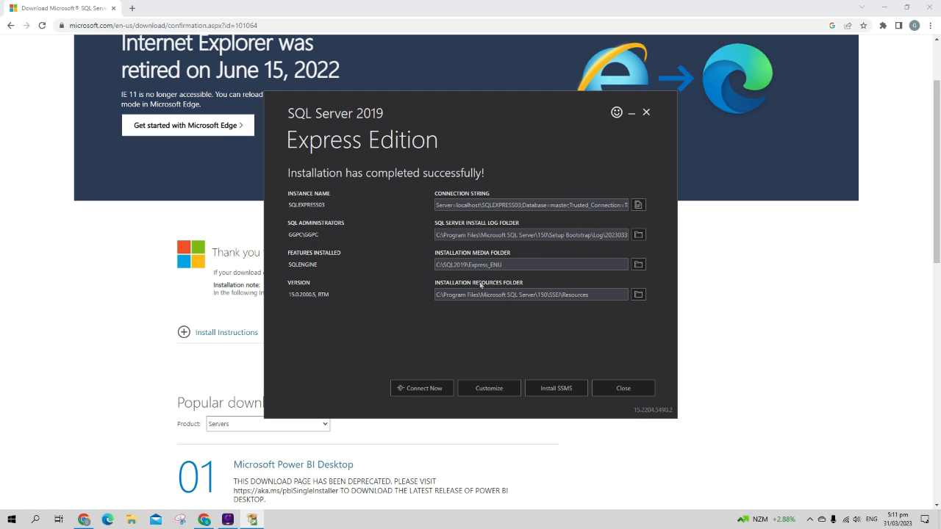
Go from the finished SQL Server installer to the SSMS download page and download SQL Server Management Studio 19.0.2.
left_click(562, 392)
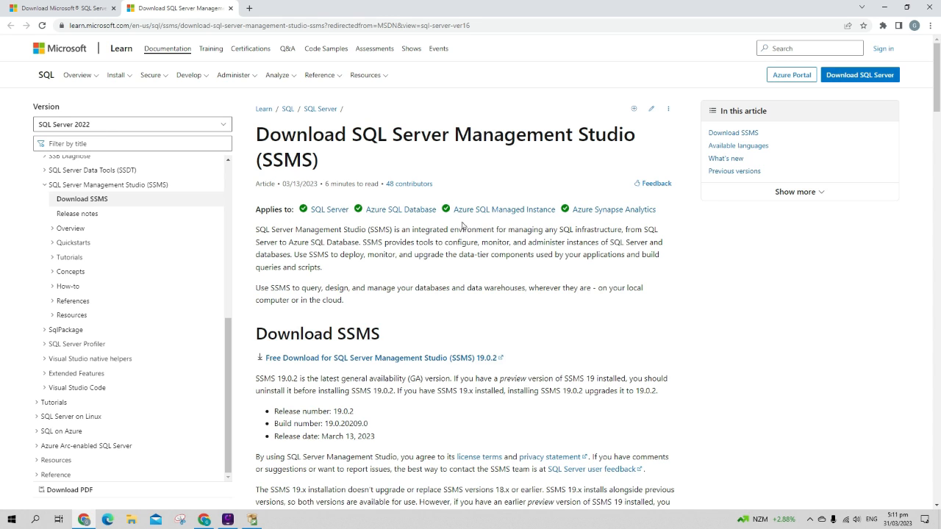
scroll(431, 335, "down", 1)
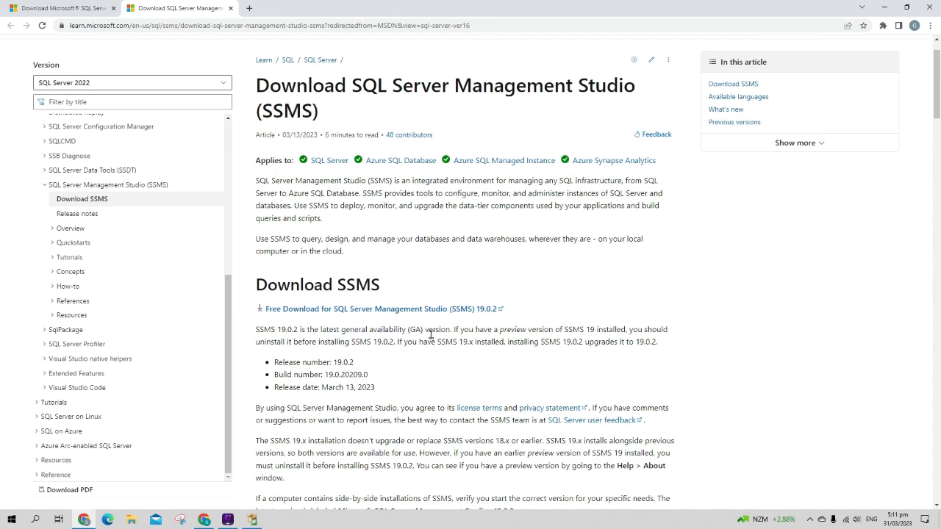
left_click(399, 309)
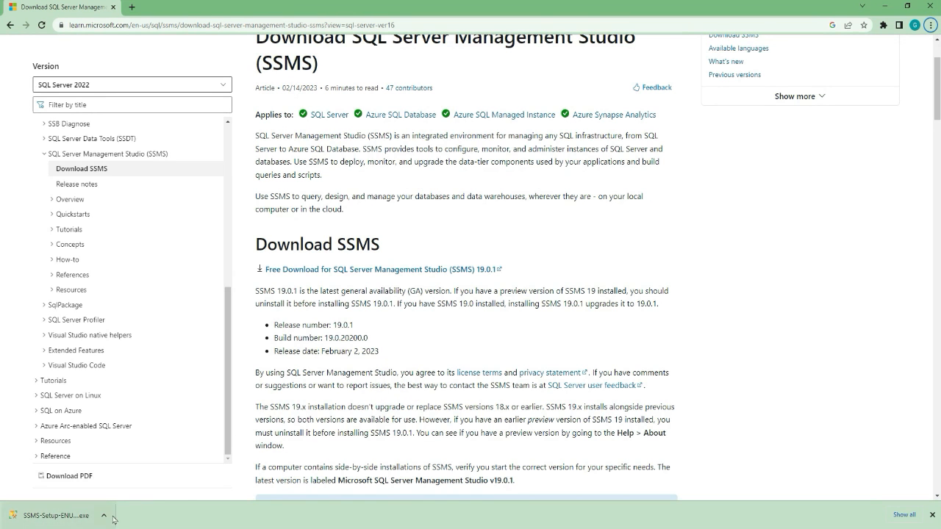
Open the downloaded SSMS-Setup-ENU file, minimize the browser and install Management Studio in the default location.
left_click(105, 515)
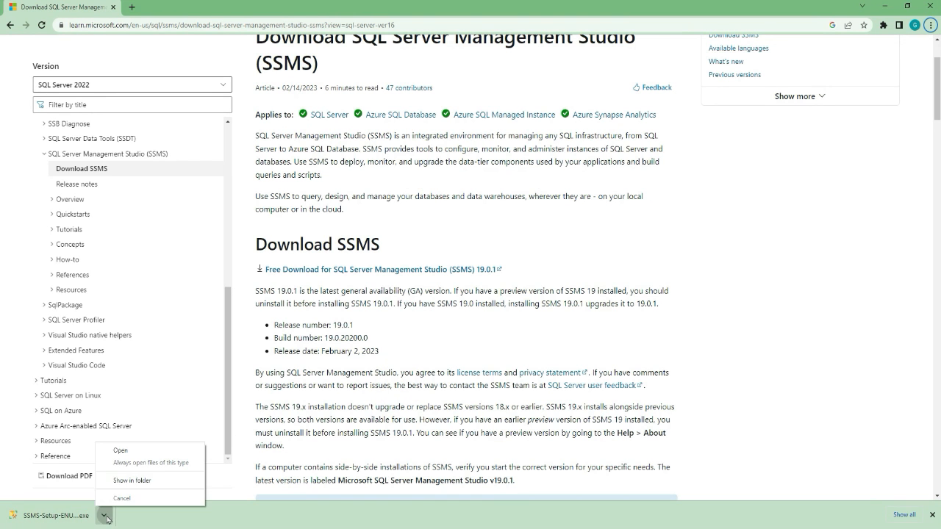
left_click(121, 450)
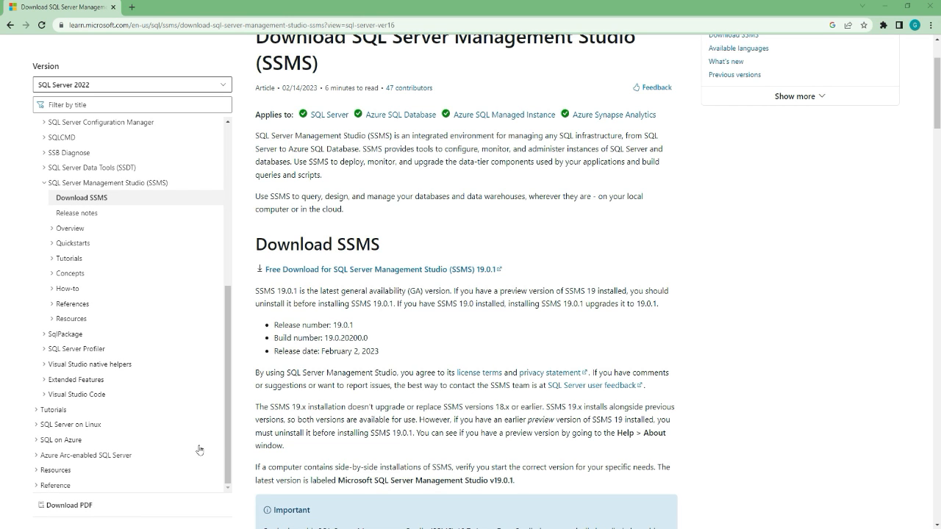
left_click(890, 9)
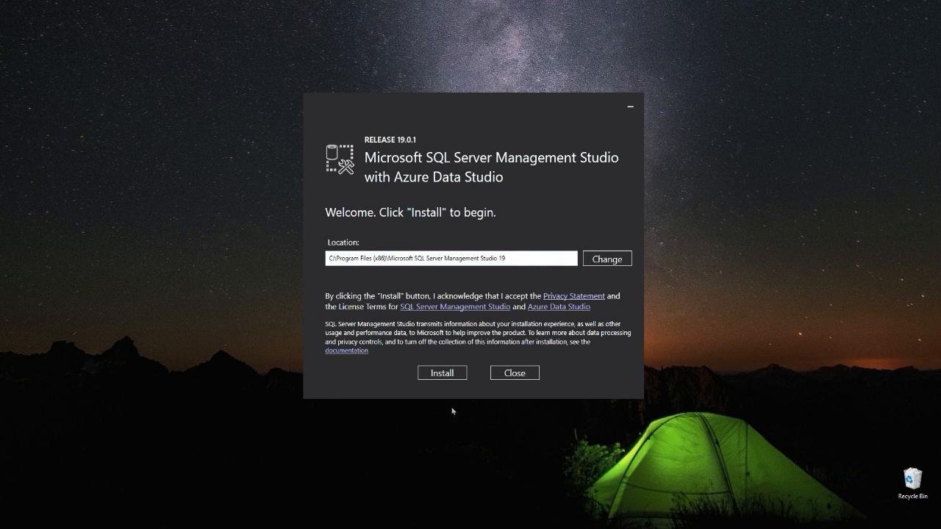
left_click(444, 374)
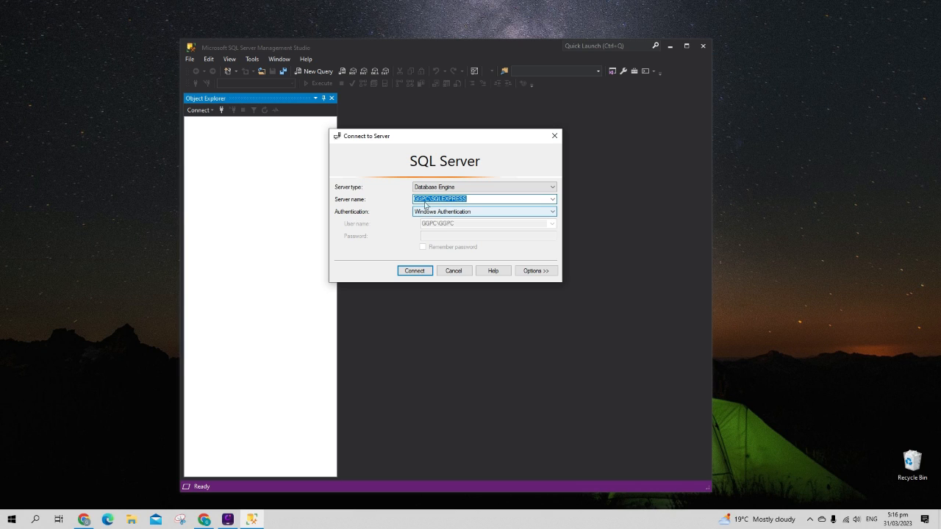
Examine the local Database Engine servers and the connection properties offered for the server connection, leaving without connecting.
left_click(552, 199)
left_click(527, 221)
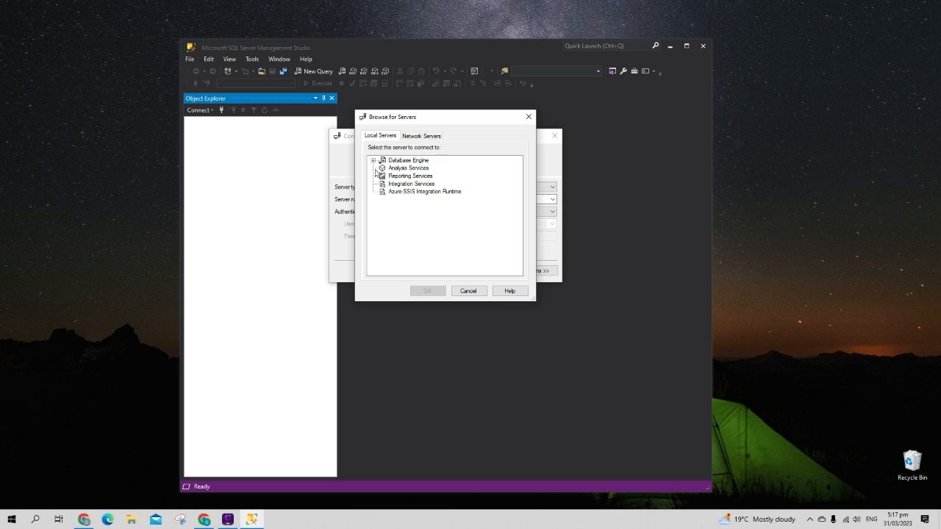
left_click(373, 160)
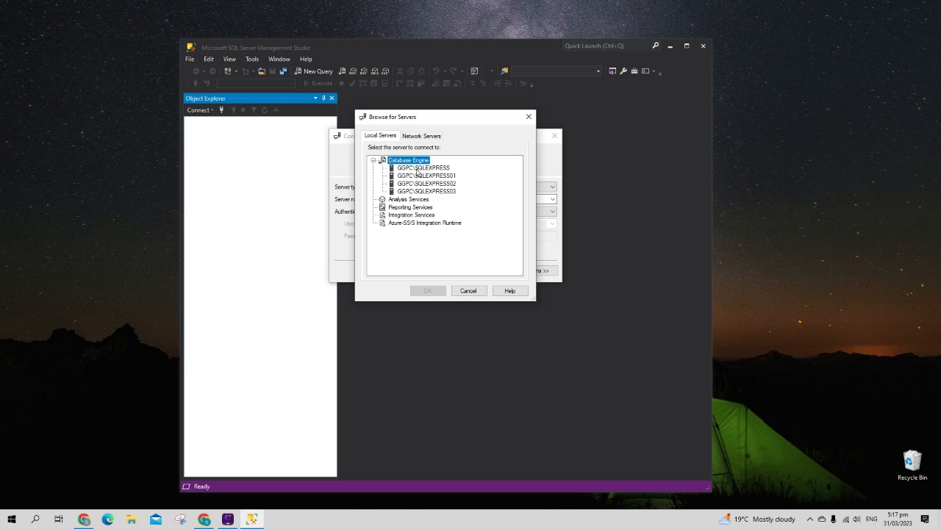
left_click(478, 291)
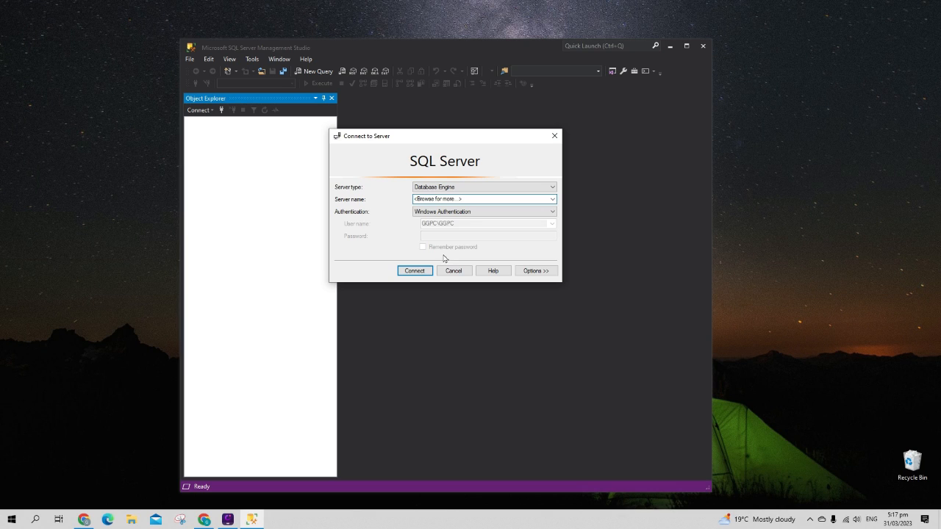
left_click(536, 270)
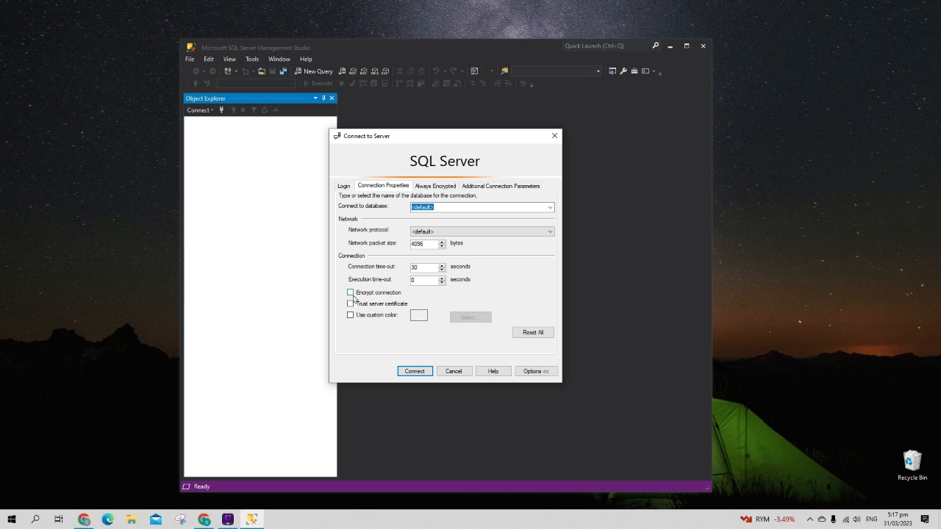
left_click(454, 372)
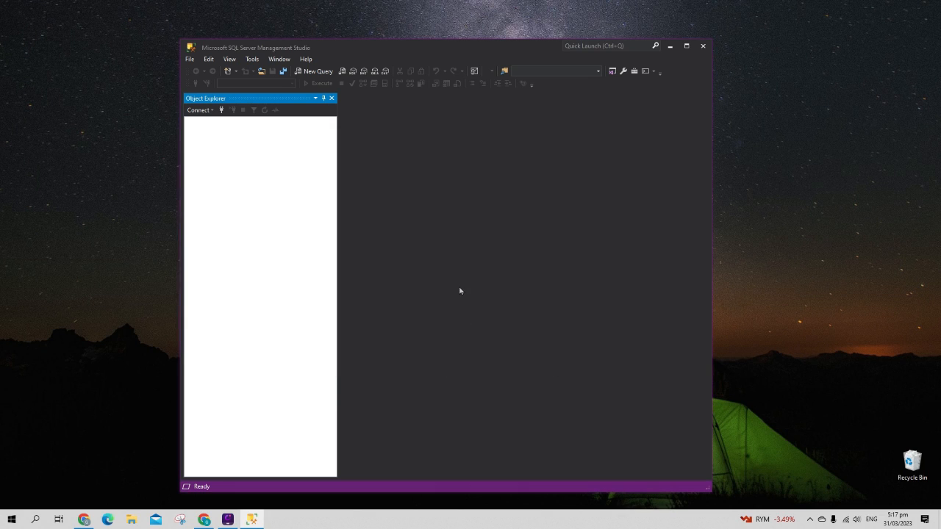
Connect Object Explorer to the GGPC\SQLEXPRESS database engine using Windows Authentication.
left_click(190, 59)
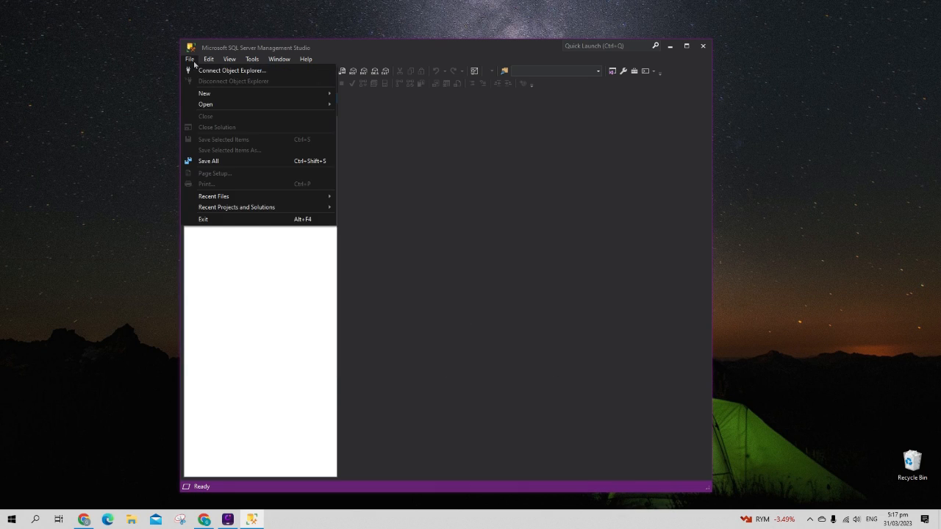
left_click(224, 69)
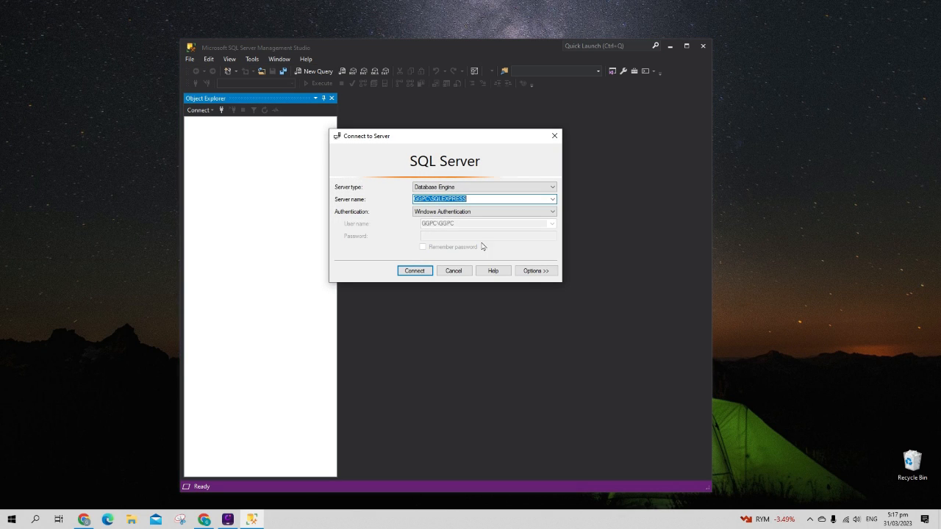
left_click(425, 270)
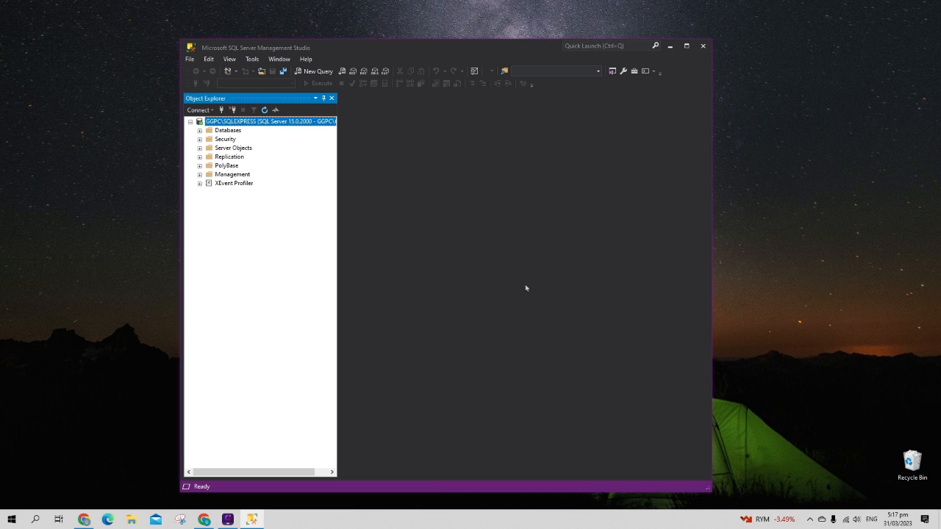
double_click(662, 46)
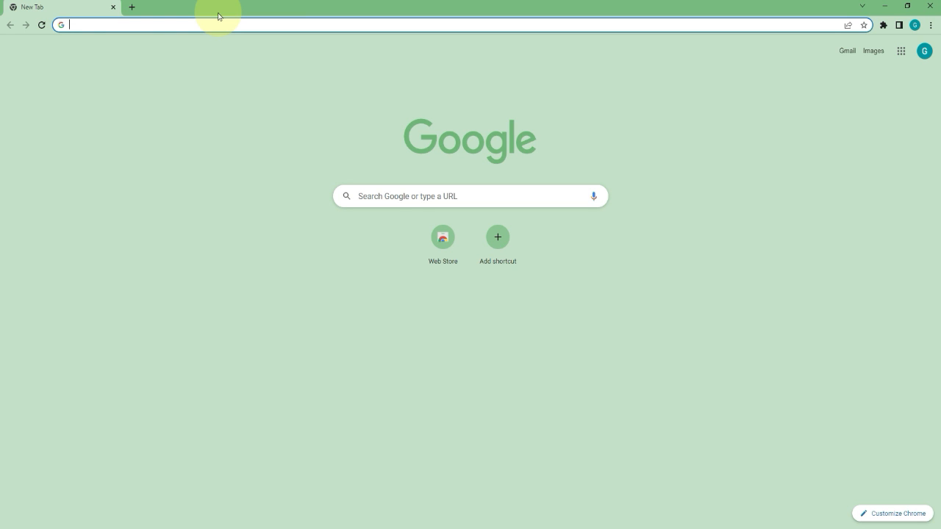
Search the web for "adventureworks download sql" and download AdventureWorksDW2019.bak from Microsoft's AdventureWorks sample databases page.
type("adventureworks download sql")
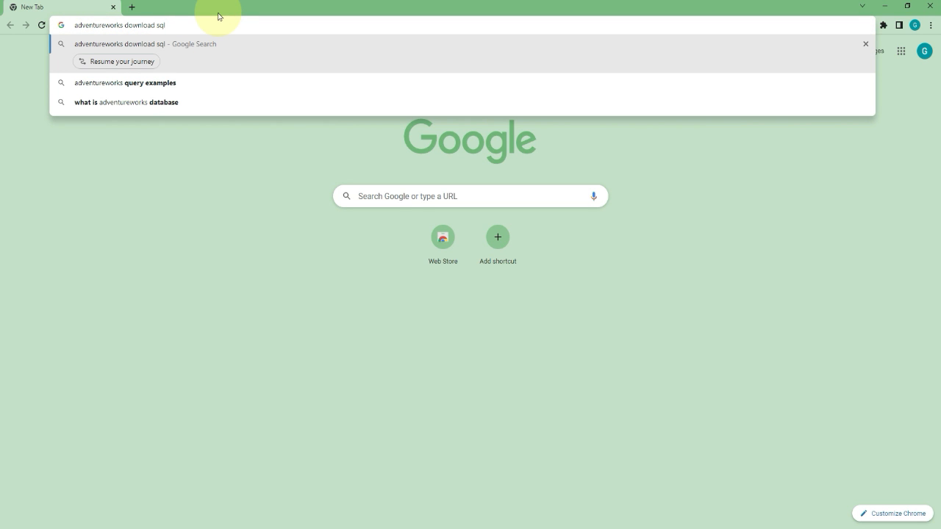
key("Return")
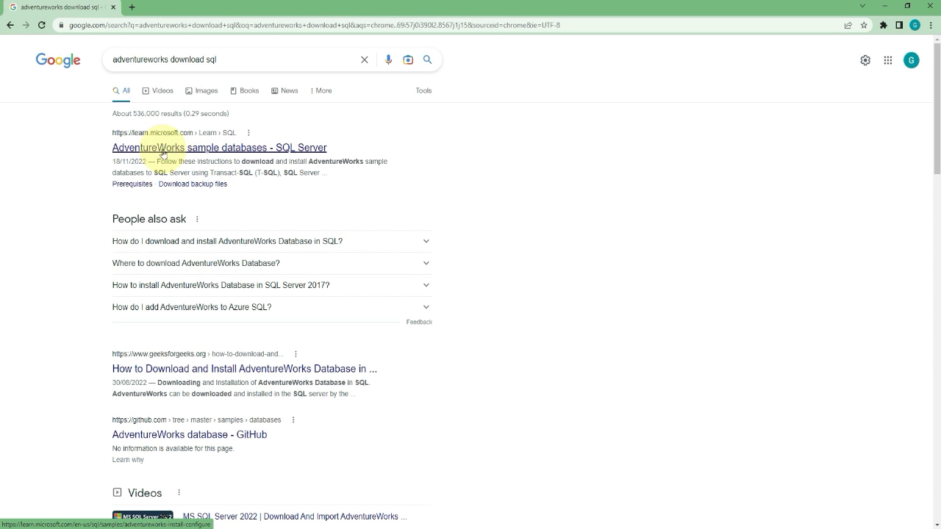
left_click(213, 154)
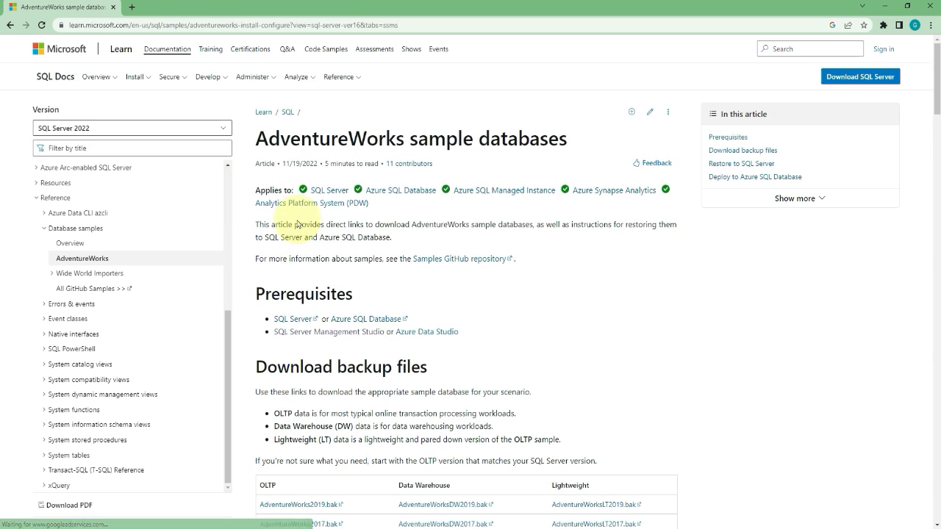
scroll(391, 328, "down", 3)
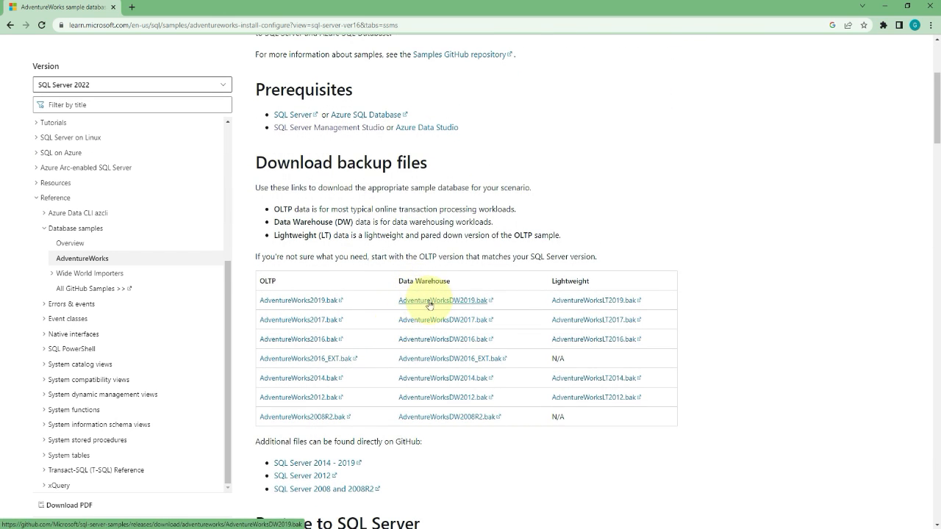
left_click(469, 302)
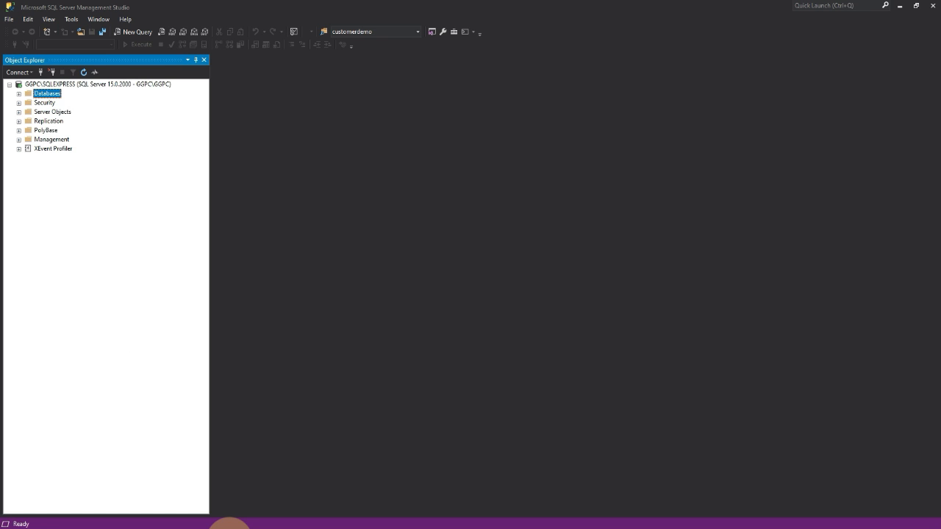
Restore the AdventureWorksDW2019 database from the device backup file AdventureWorksDW2019.bak in the SQLEXPRESS Backup folder.
right_click(57, 96)
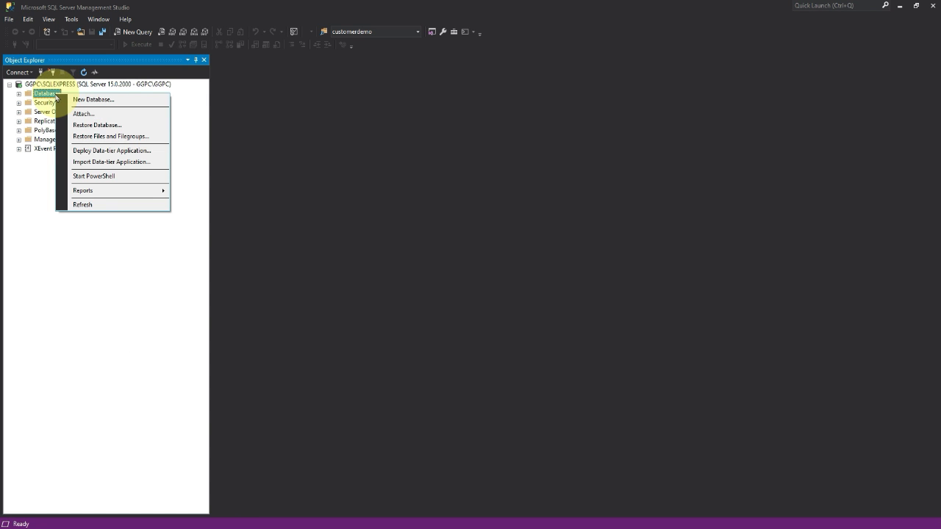
left_click(89, 125)
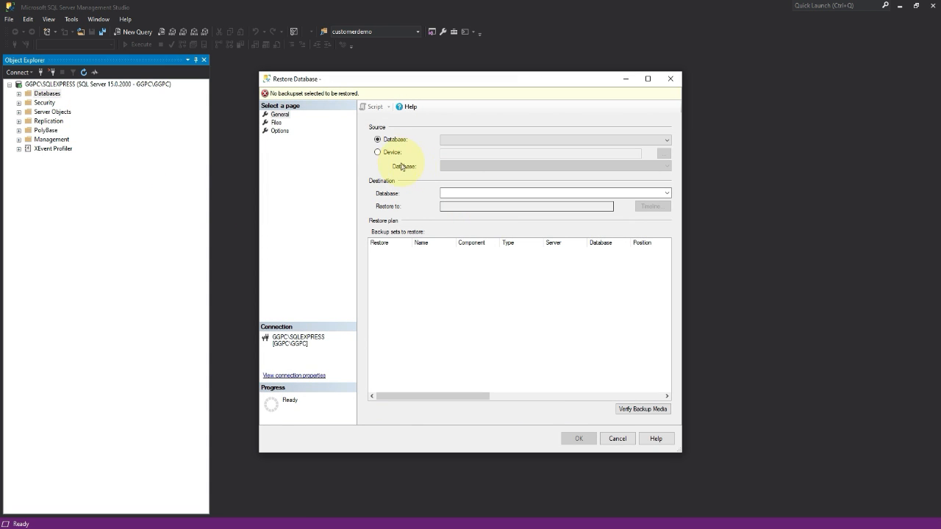
left_click(377, 153)
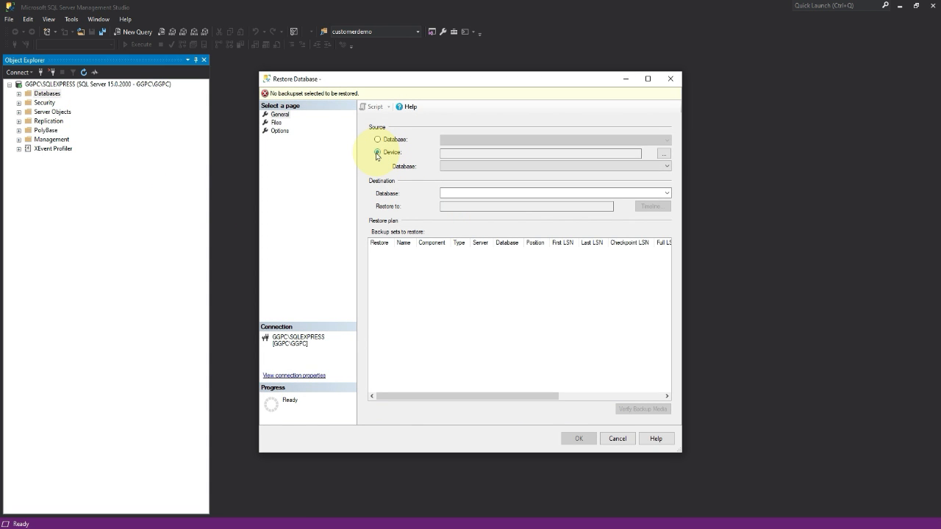
left_click(664, 154)
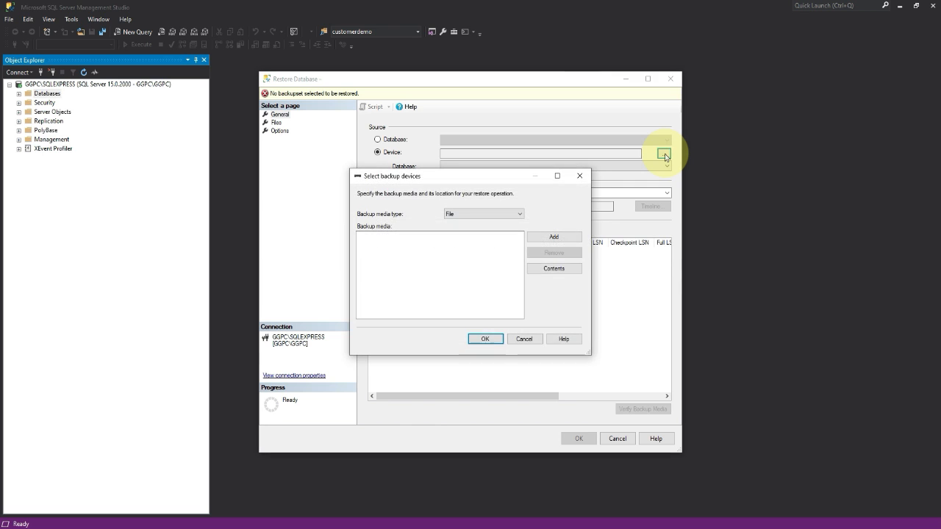
left_click(563, 238)
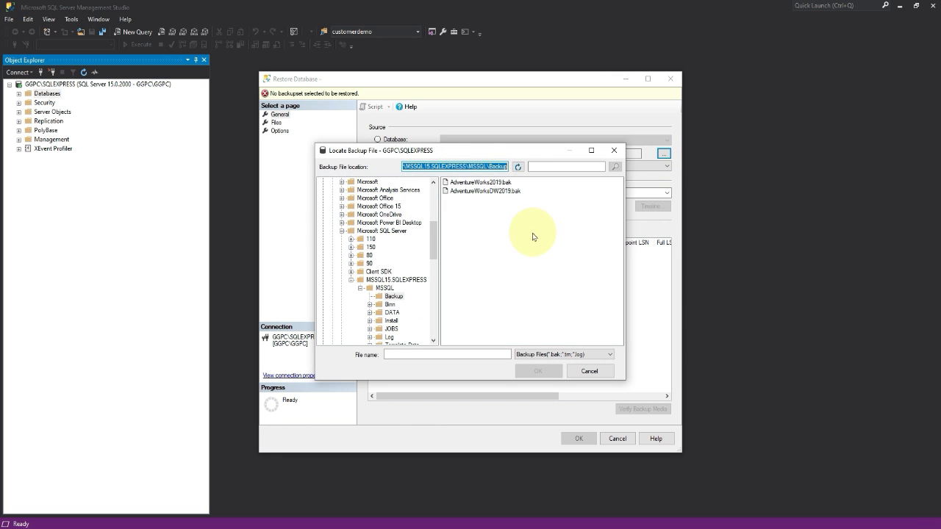
left_click(506, 193)
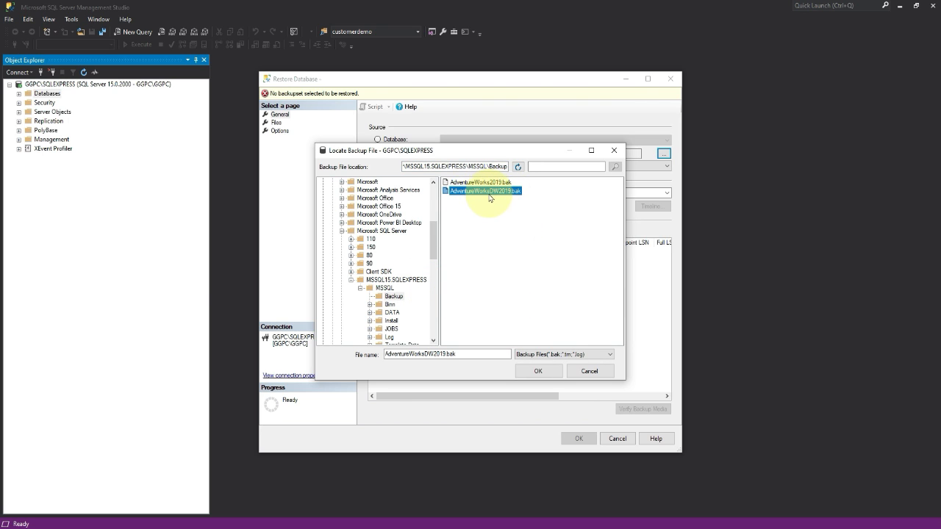
left_click(536, 371)
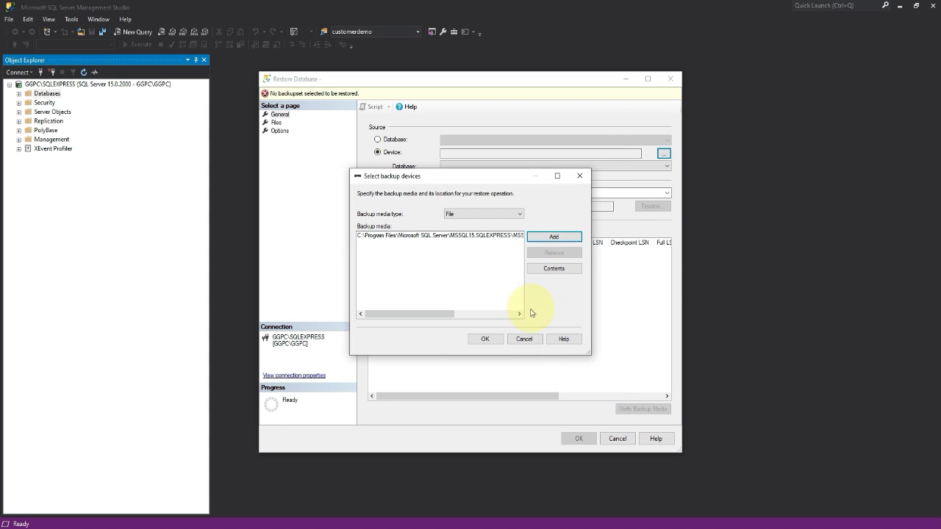
left_click(486, 341)
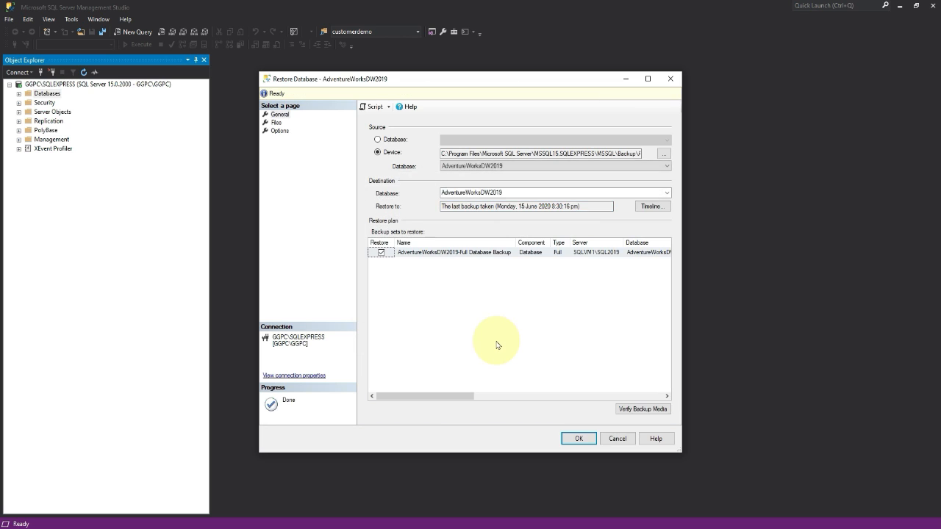
left_click(578, 440)
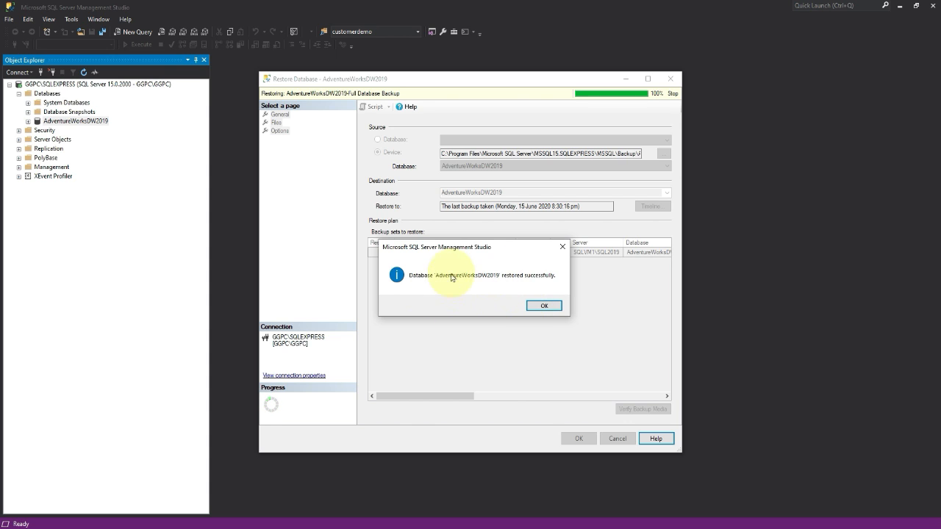
left_click(544, 306)
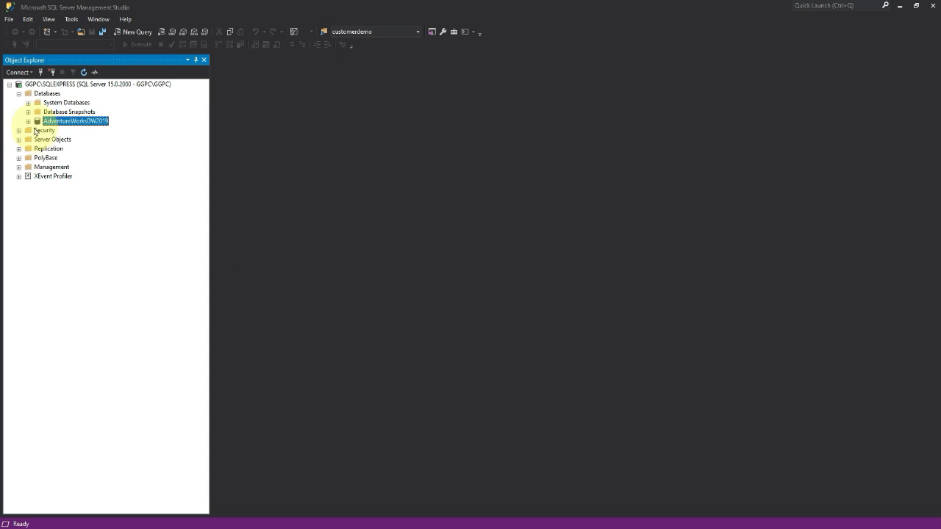
List the tables of the AdventureWorksDW2019 database and widen Object Explorer so the full table names fit.
left_click(18, 94)
left_click(18, 94)
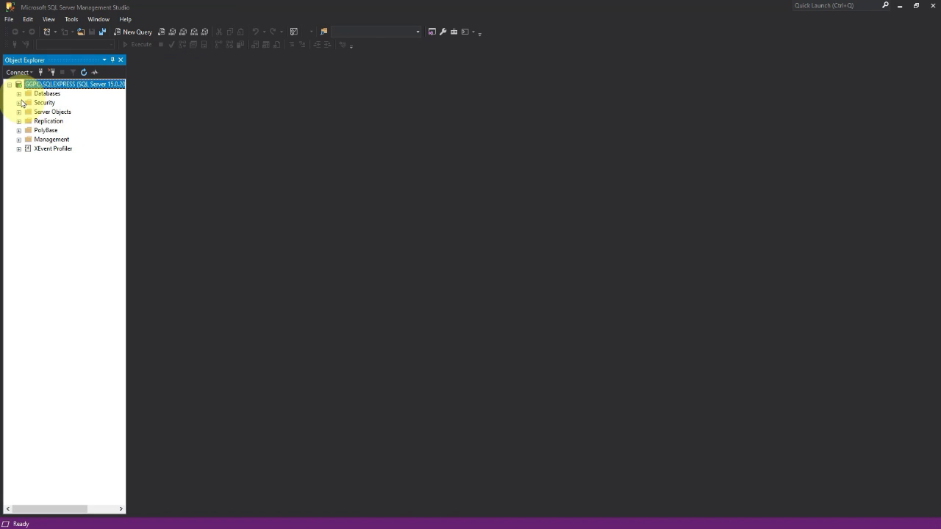
left_click(19, 94)
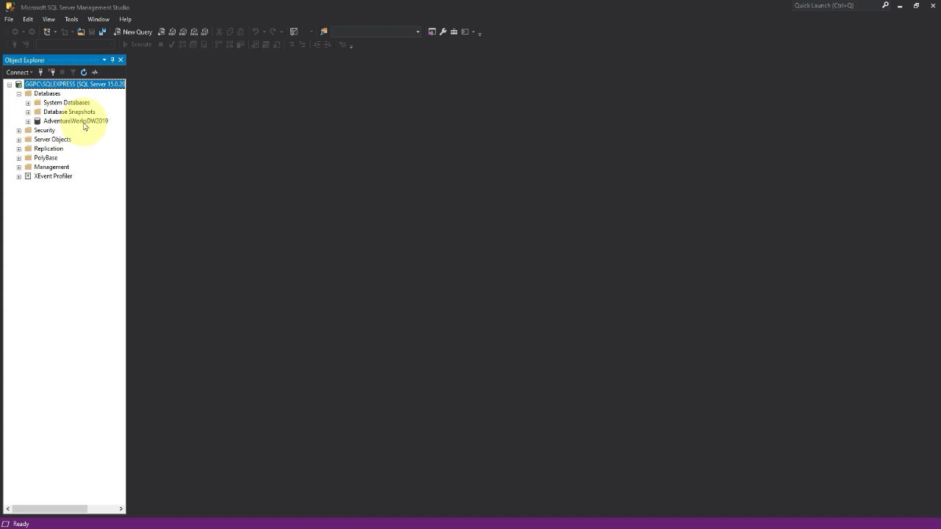
left_click(28, 122)
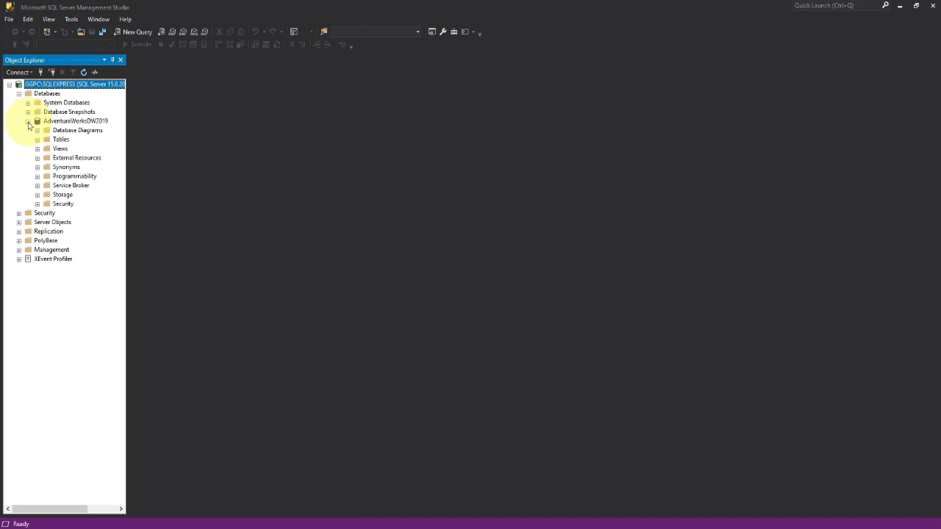
left_click(38, 140)
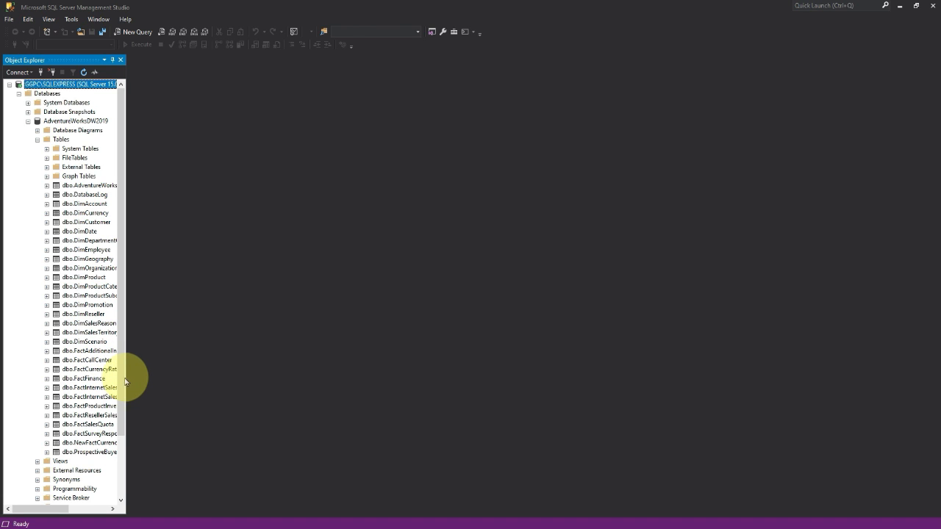
left_click_drag(129, 379, 189, 394)
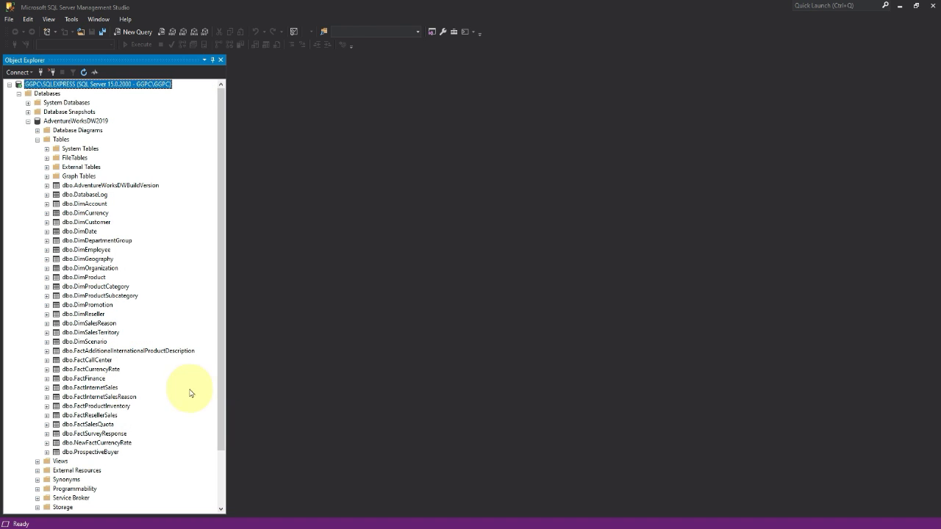
Query the top 1000 rows of dbo.FactInternetSales, review the results and start a new query.
right_click(101, 388)
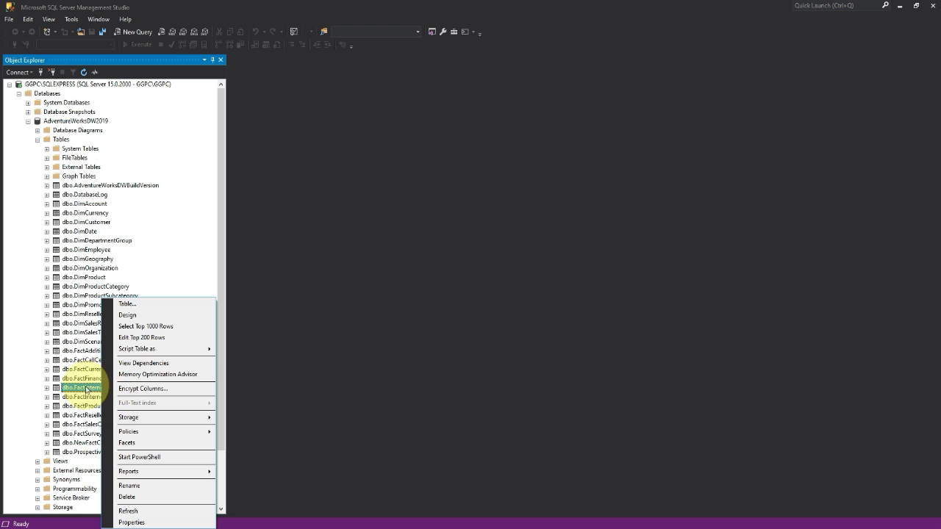
left_click(136, 328)
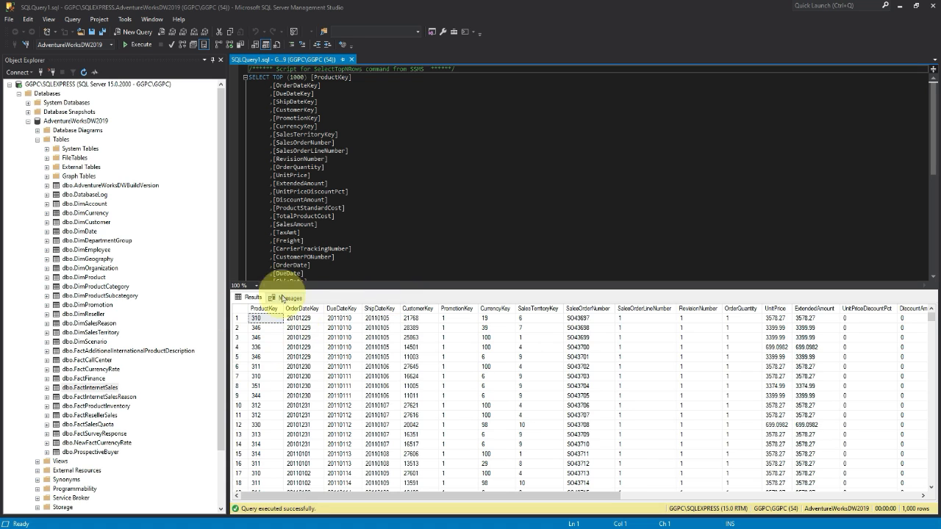
left_click_drag(346, 494, 308, 500)
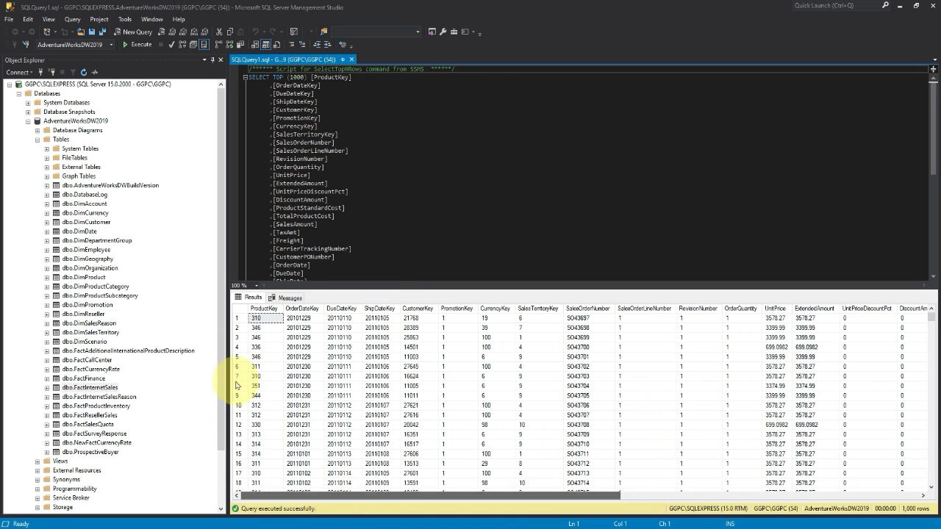
left_click(128, 33)
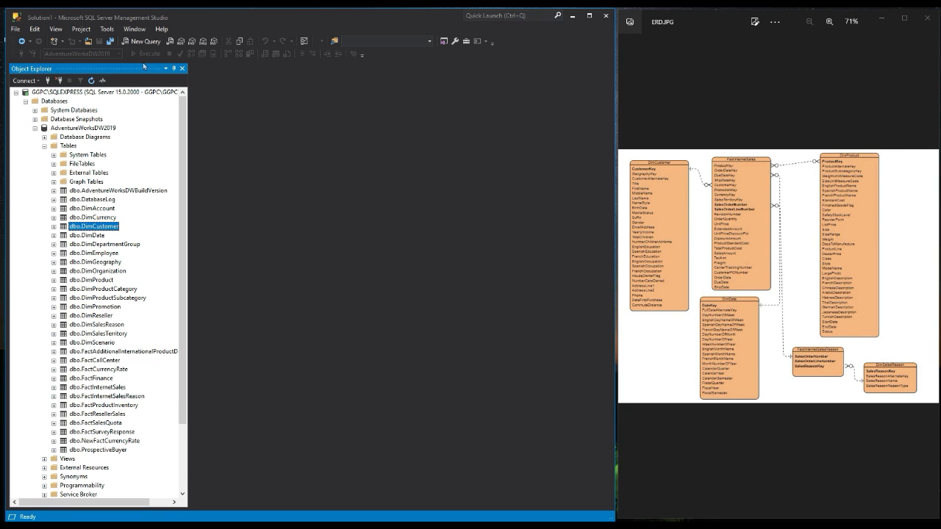
Collapse and reopen the AdventureWorksDW2019 database and examine the keys of the dbo.DatabaseLog table.
left_click(35, 129)
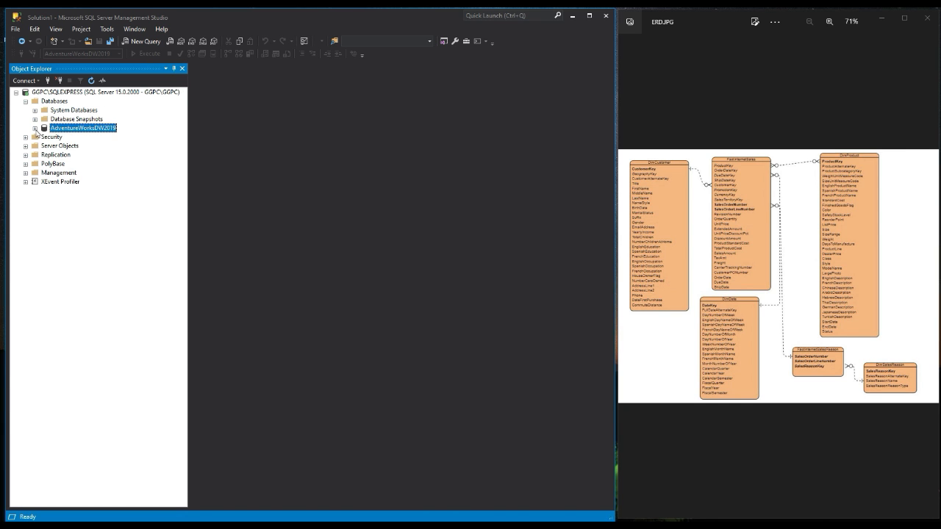
left_click(34, 128)
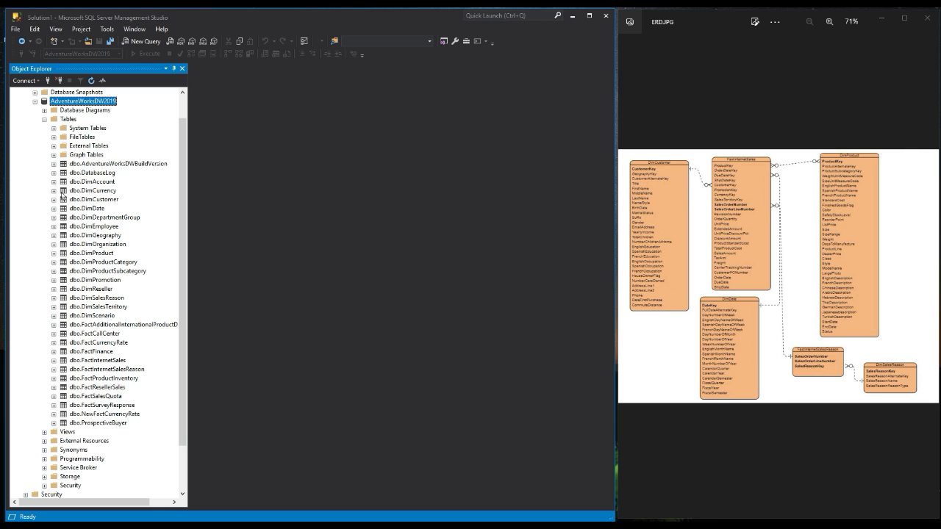
left_click(53, 173)
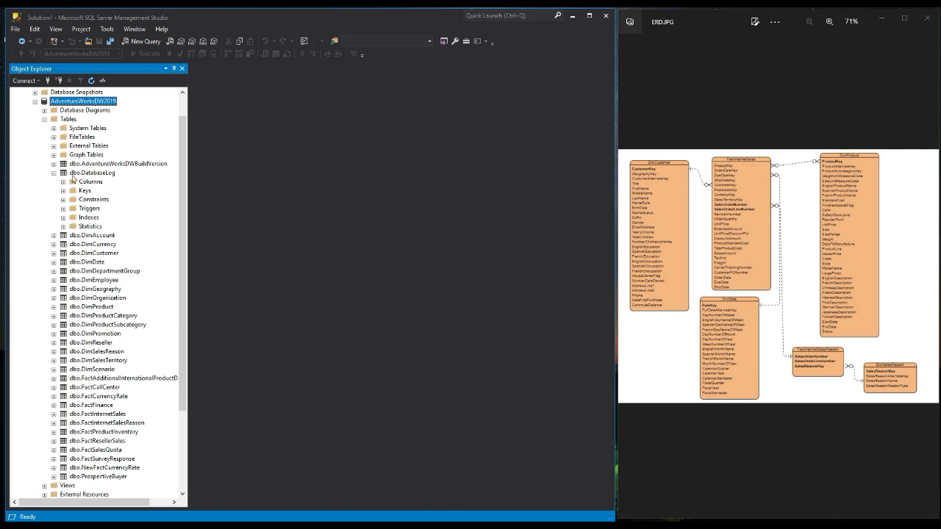
left_click(64, 191)
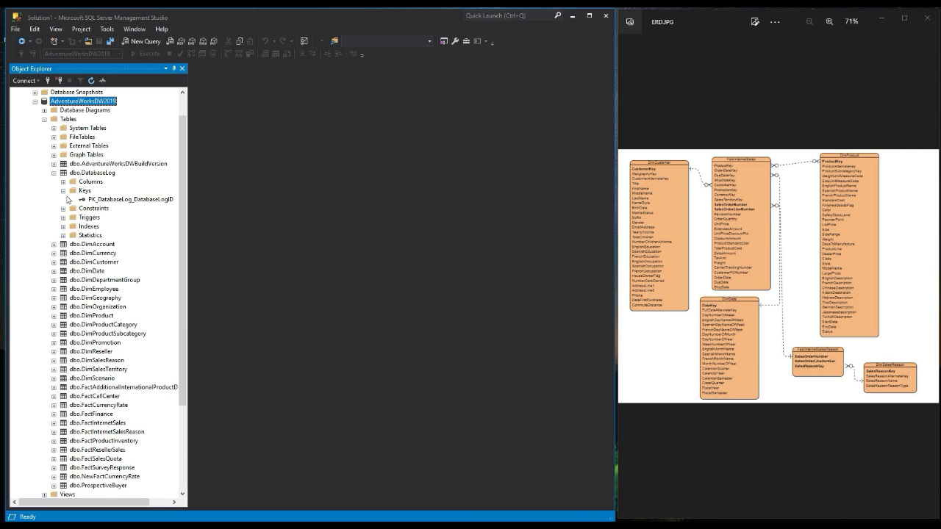
left_click(63, 191)
left_click(54, 173)
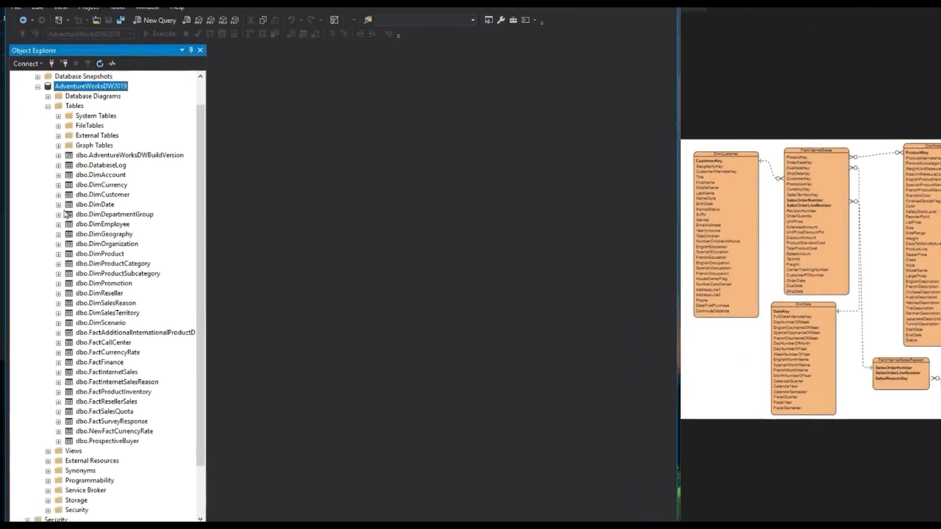
Examine the primary and foreign keys of dbo.DimGeography and dbo.DimCustomer, widening Object Explorer to read the full key names.
left_click(58, 234)
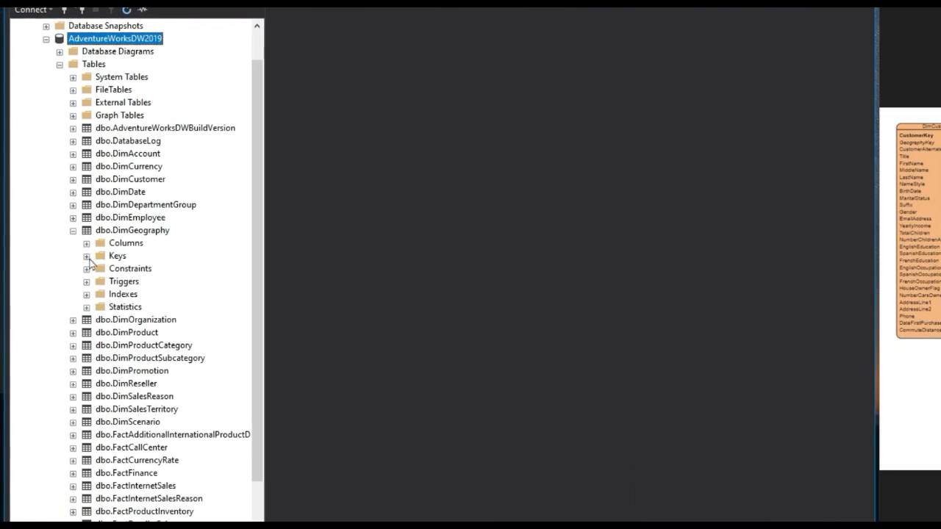
left_click(86, 256)
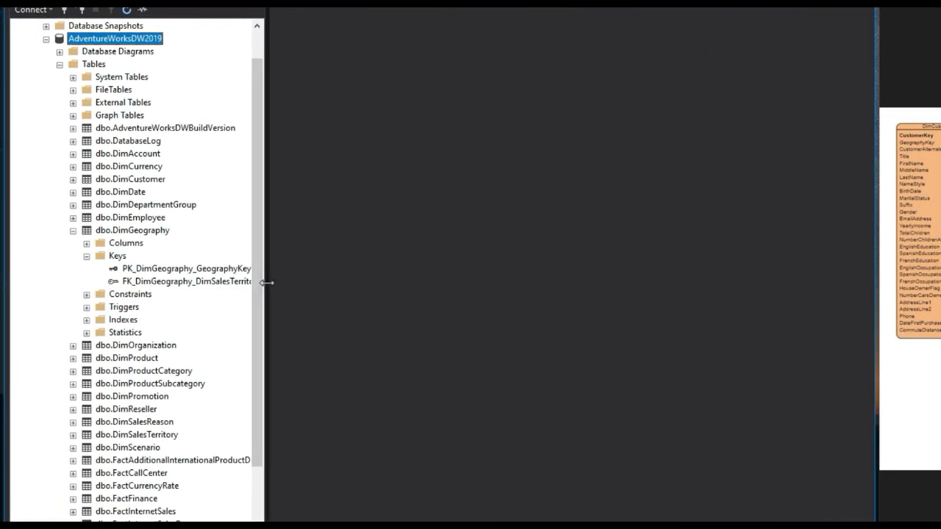
left_click_drag(266, 283, 378, 282)
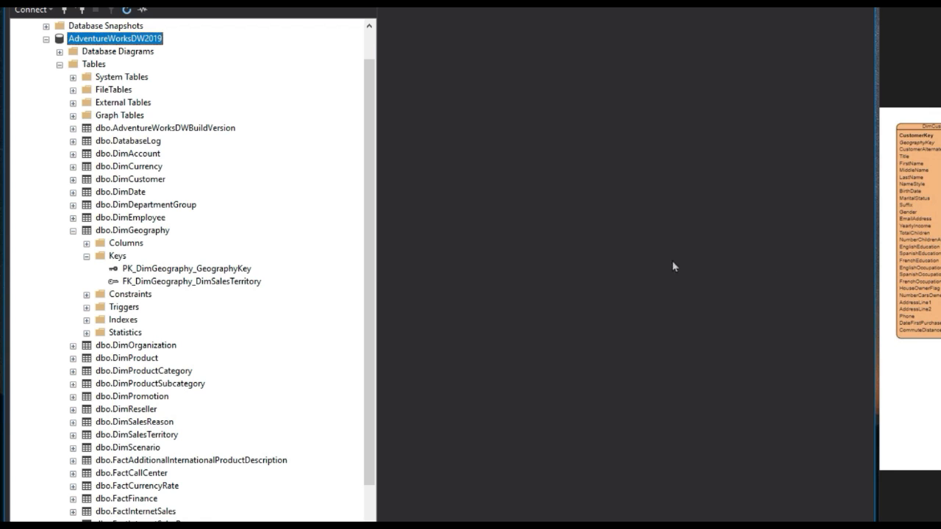
left_click(73, 230)
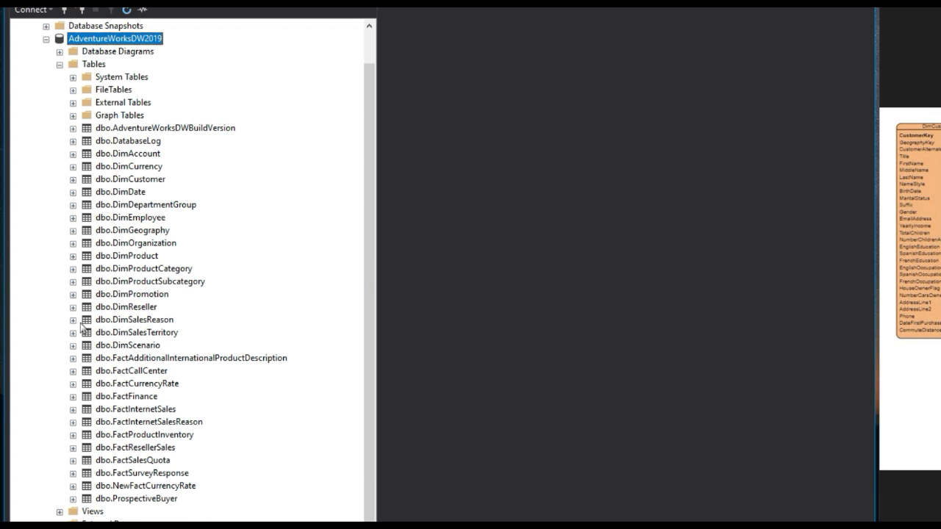
left_click(73, 180)
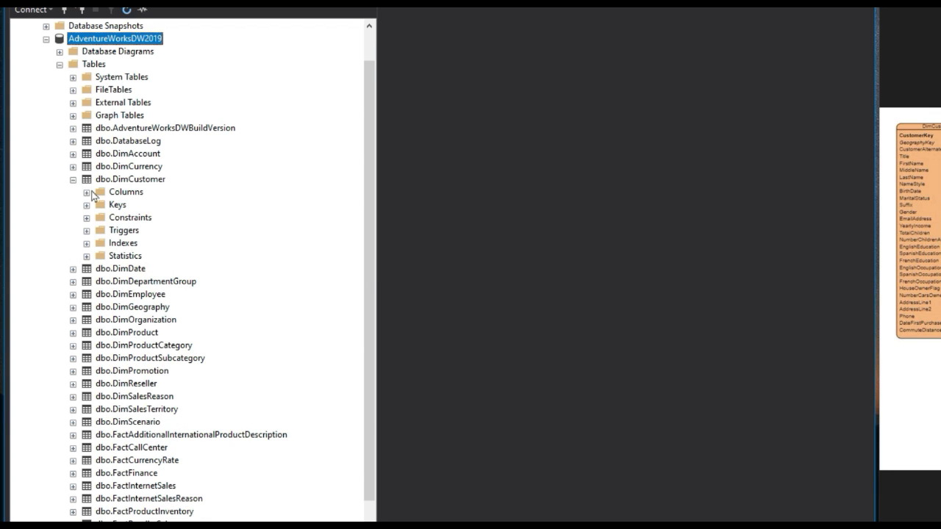
left_click(87, 205)
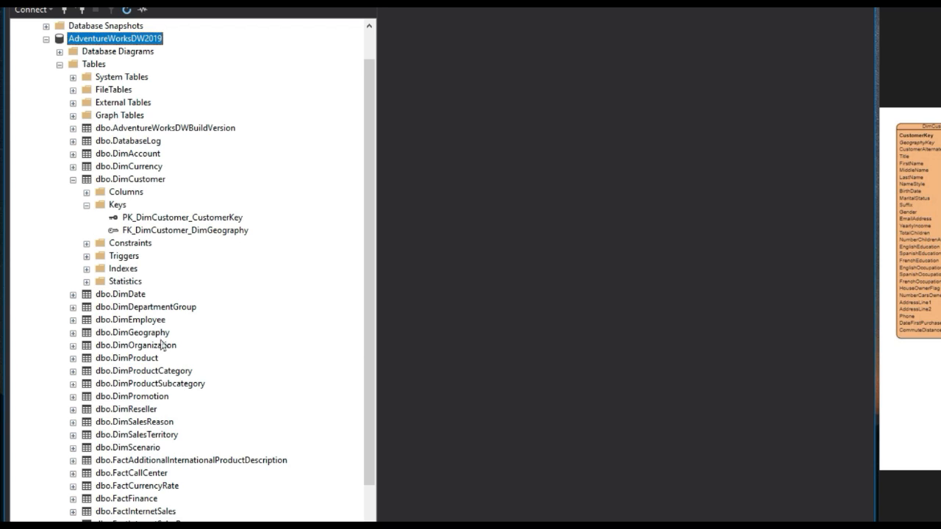
left_click(73, 180)
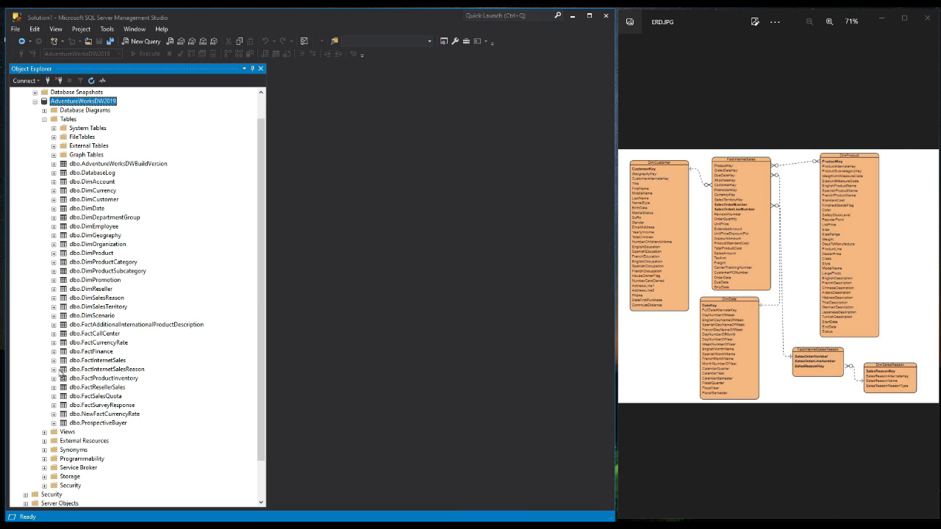
Examine the keys and columns of dbo.FactInternetSales and the columns of dbo.DimProduct alongside the ERD.
left_click(54, 361)
left_click(63, 379)
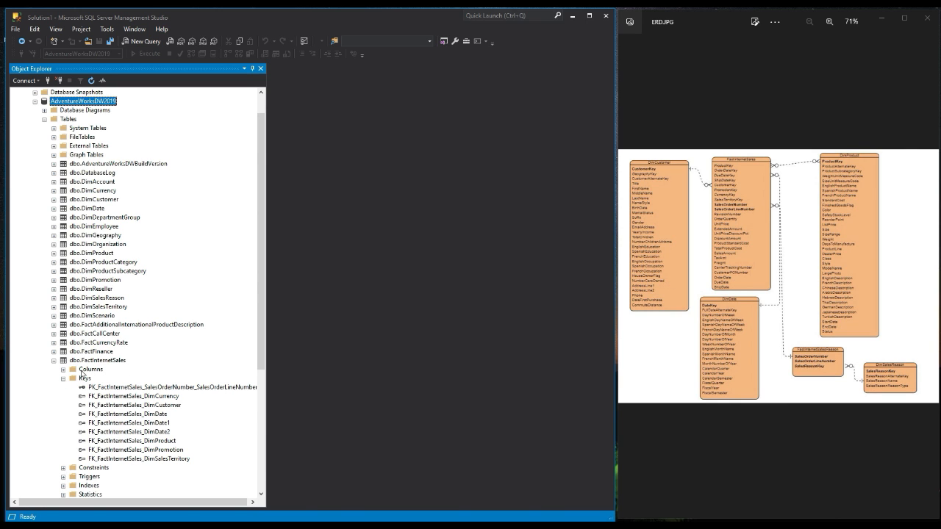
left_click(64, 370)
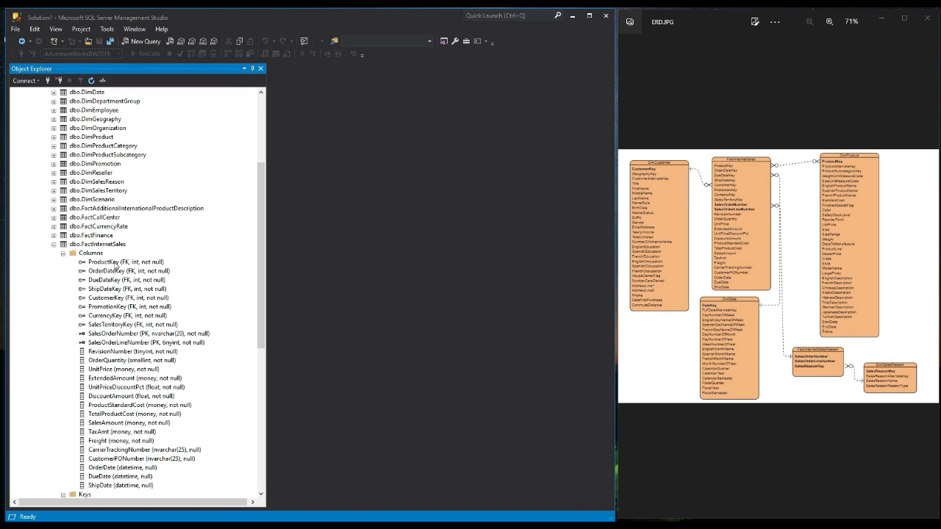
left_click(63, 253)
left_click(54, 245)
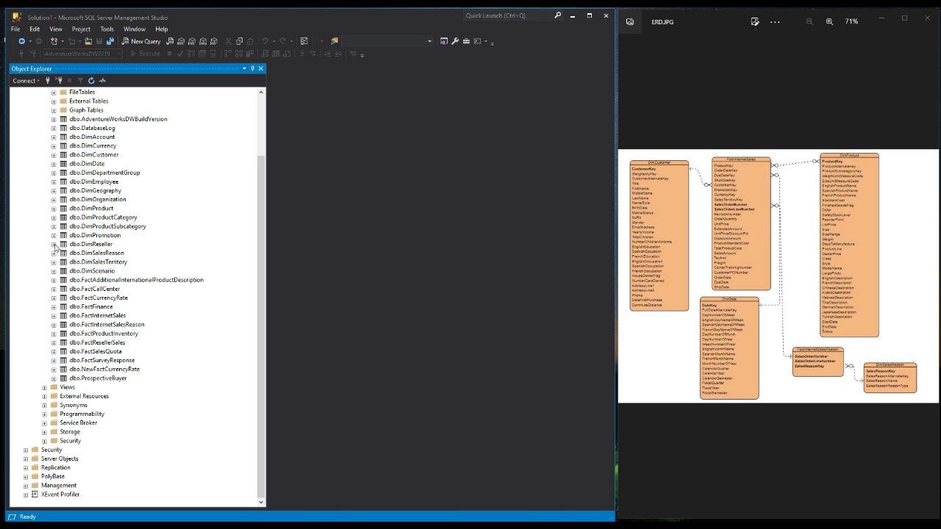
left_click(55, 209)
left_click(64, 219)
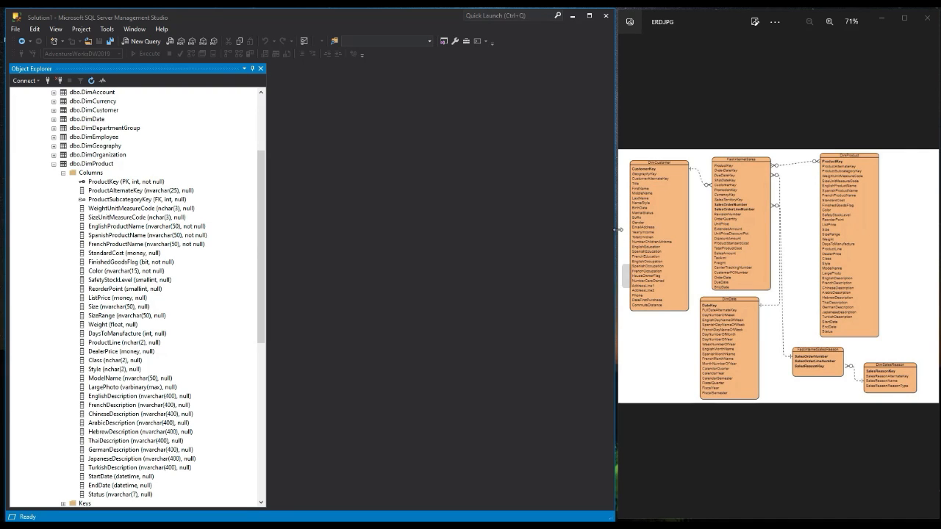
Close the ERD image, maximize the Management Studio window, narrow Object Explorer and open a new query.
left_click(925, 21)
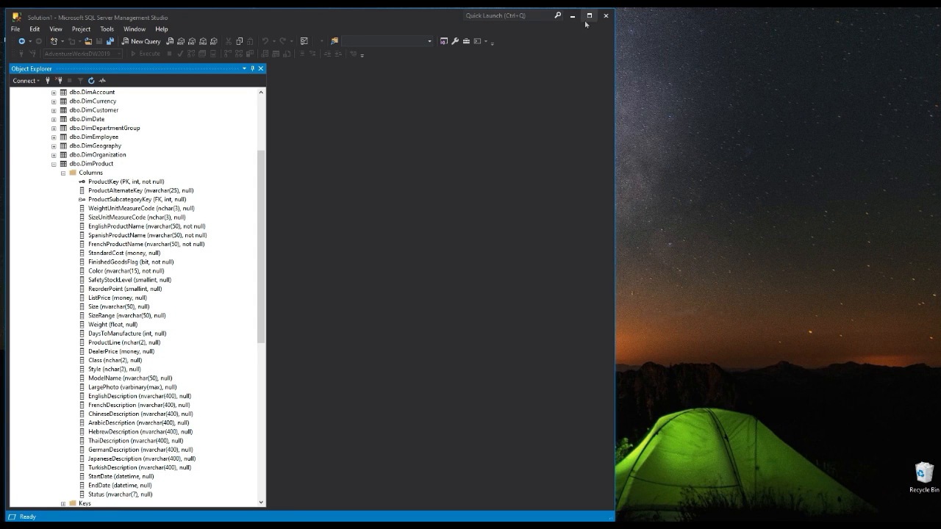
left_click(588, 20)
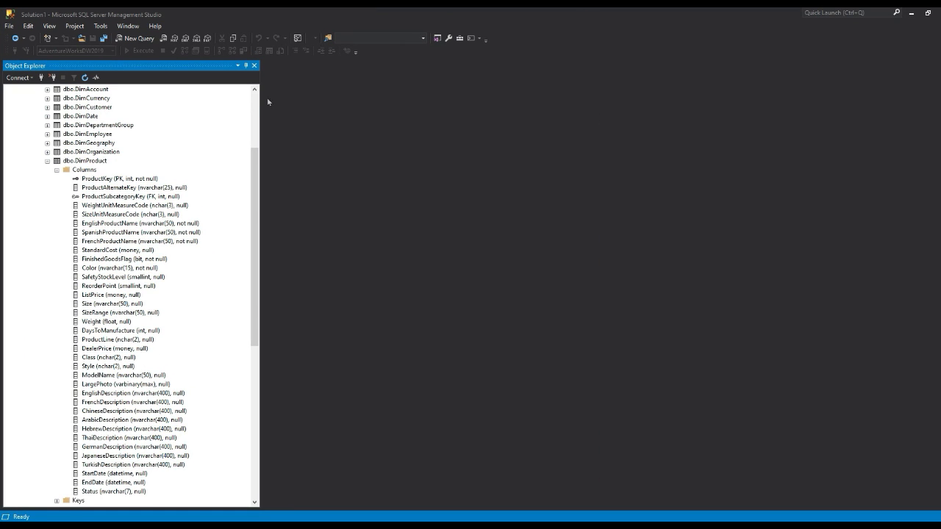
left_click_drag(261, 107, 216, 109)
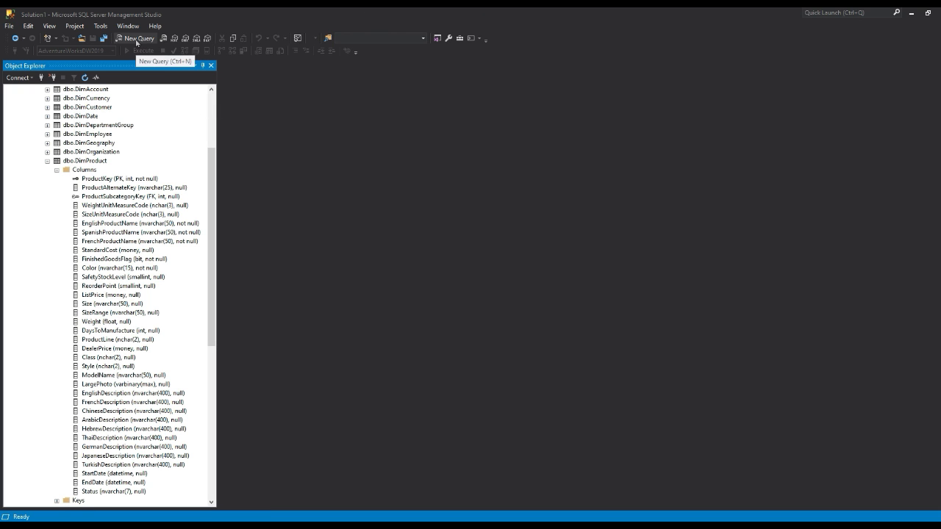
left_click(136, 39)
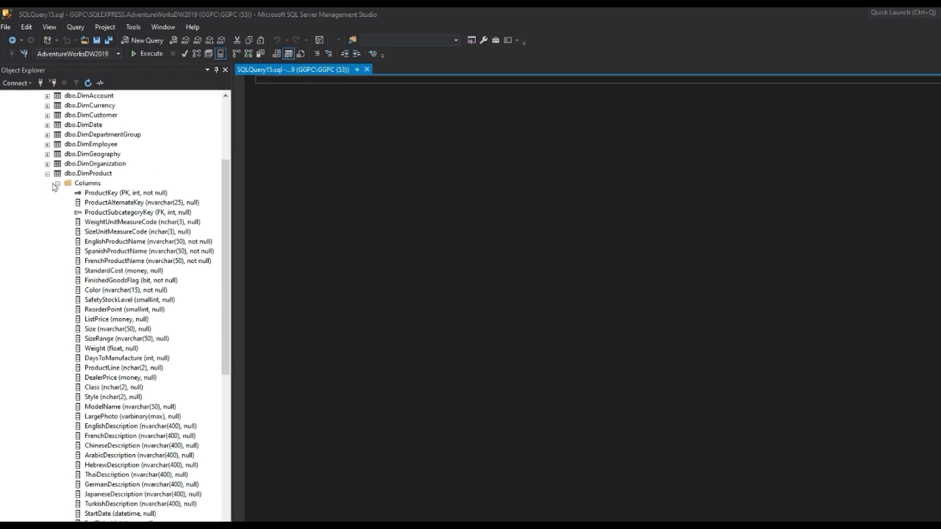
Collapse dbo.DimProduct and query the top 1000 rows of dbo.DimCustomer.
left_click(47, 173)
right_click(90, 178)
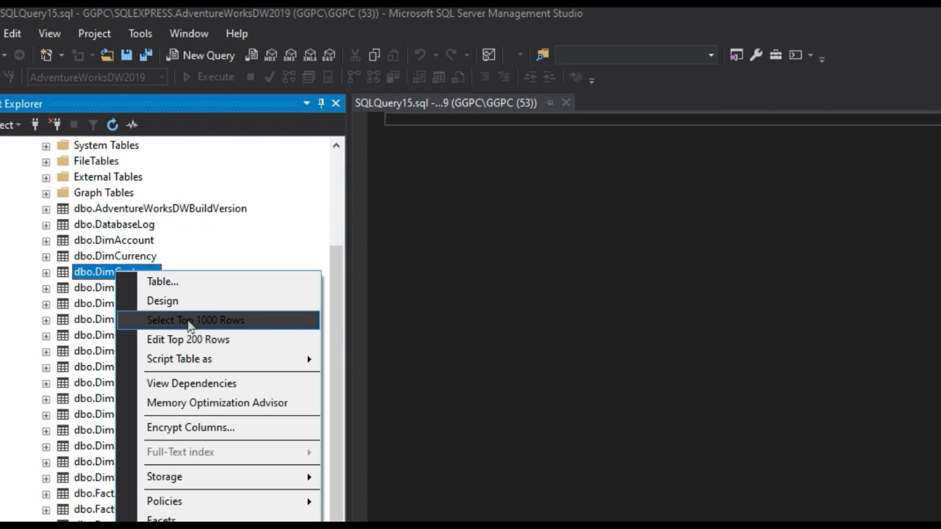
left_click(188, 324)
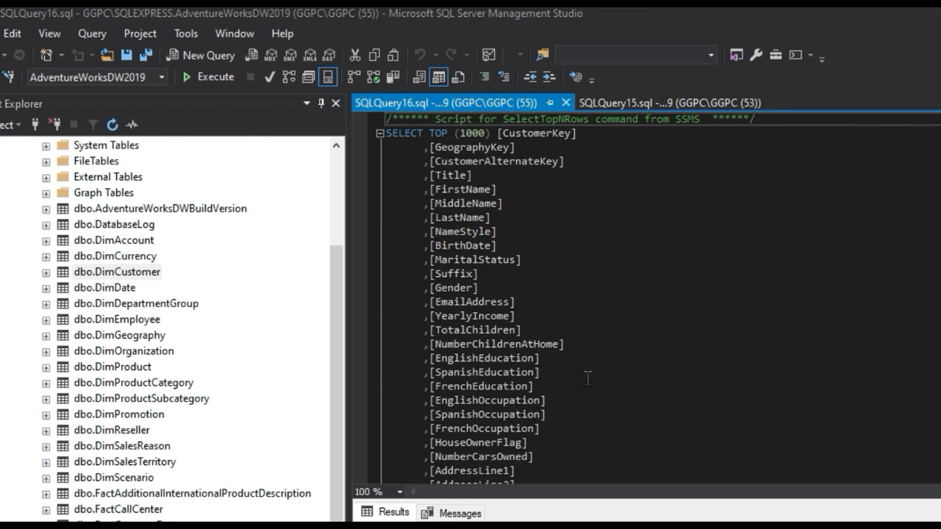
Comment out the EmailAddress through SpanishEducation lines in the query's SELECT list.
left_click_drag(588, 372, 394, 307)
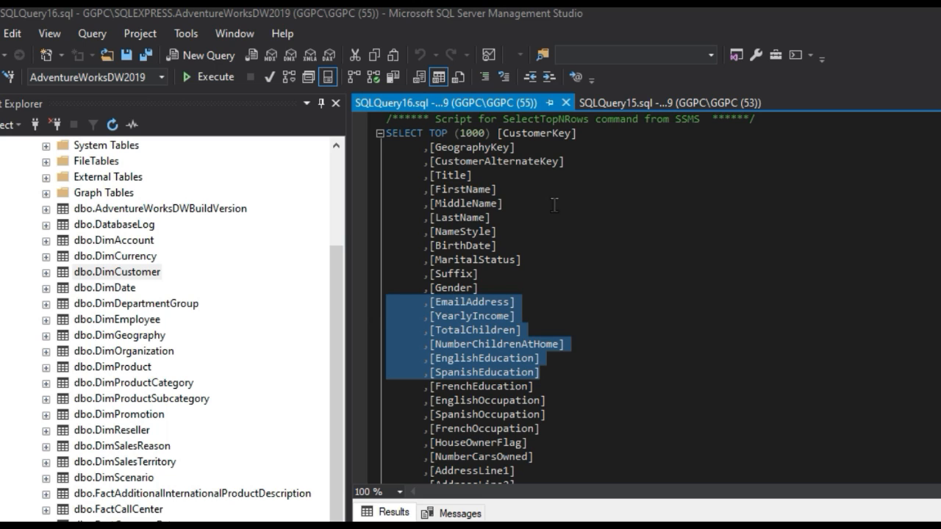
left_click(485, 78)
left_click(467, 388)
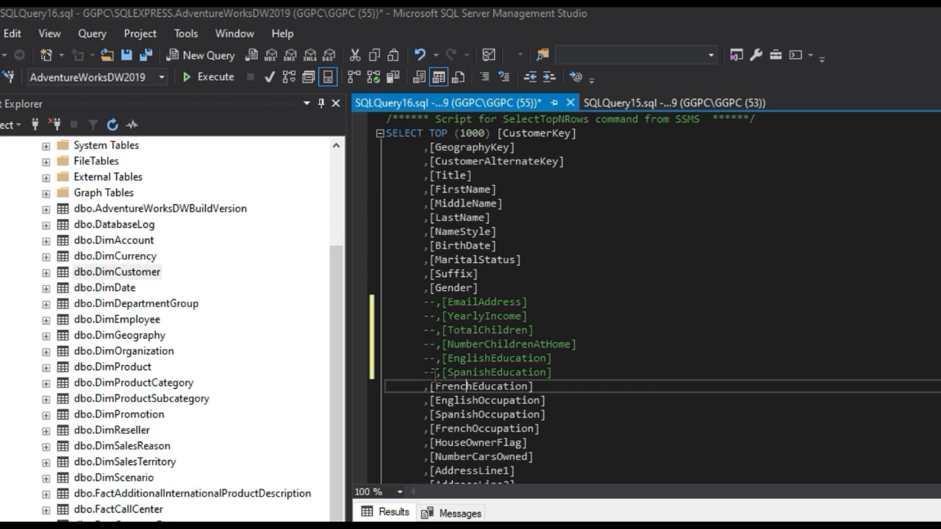
Uncomment the EmailAddress through SpanishEducation lines in the SELECT list.
left_click_drag(635, 373, 393, 303)
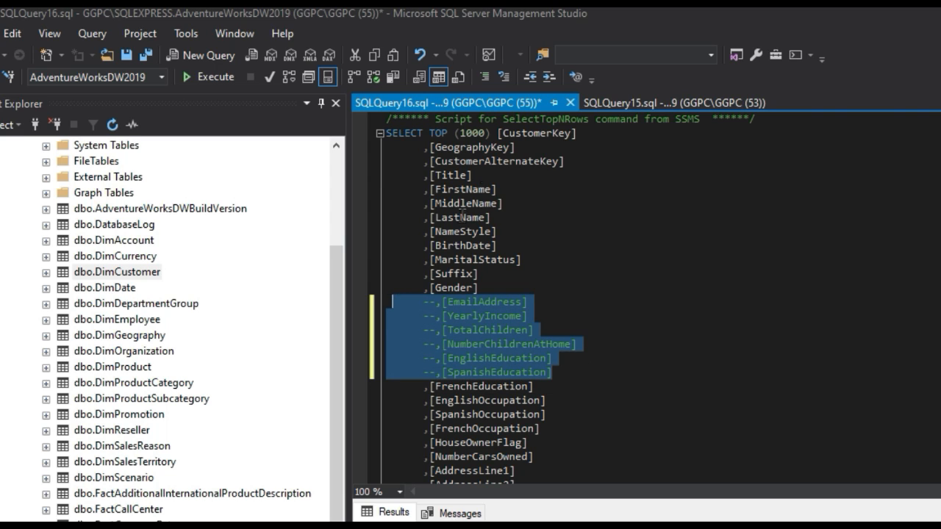
left_click(507, 76)
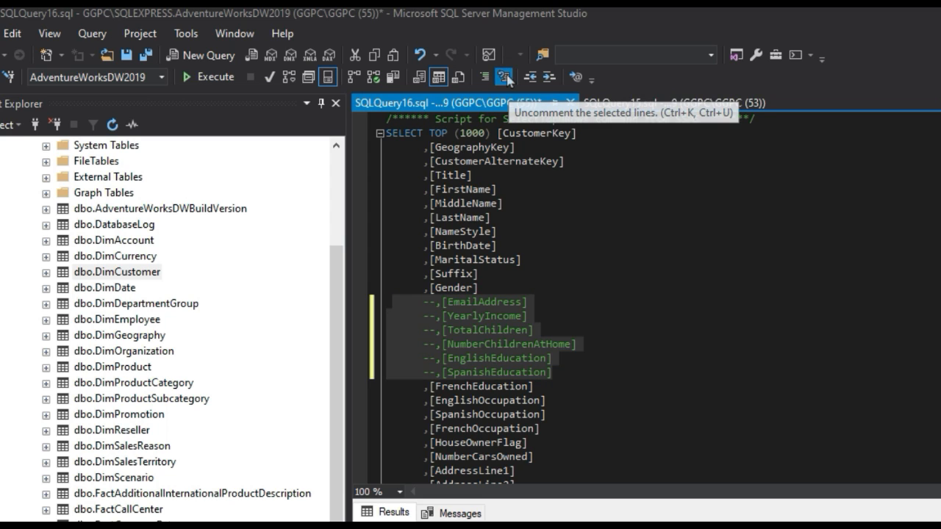
left_click(576, 374)
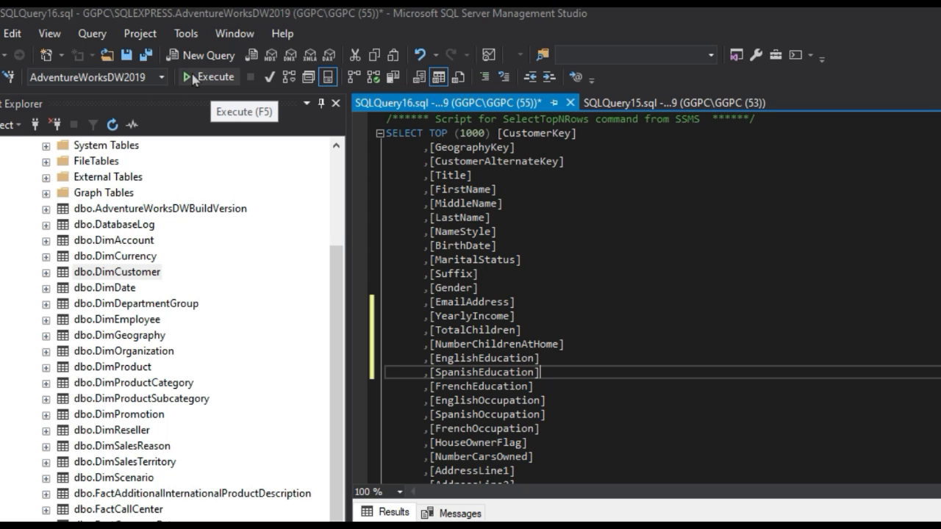
Execute the query for the top 1000 rows of DimCustomer and run it a second time.
key("F5")
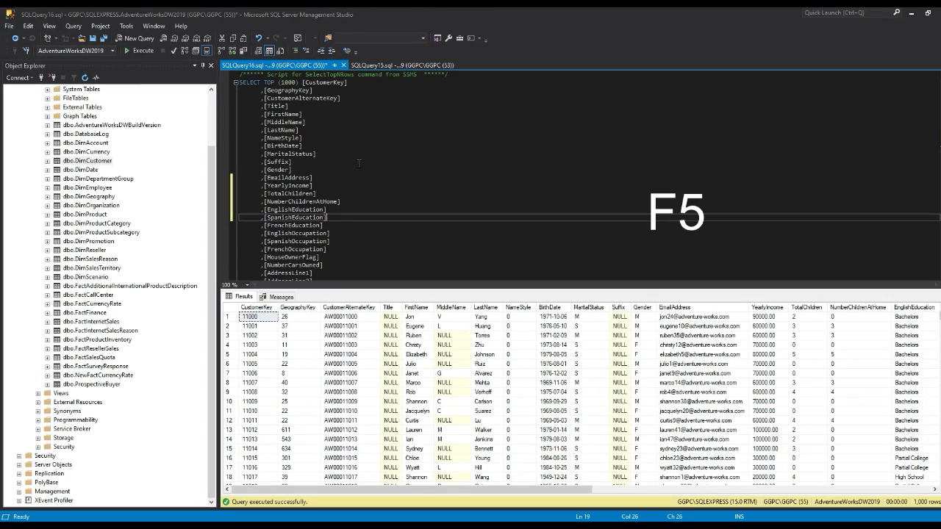
left_click(387, 177)
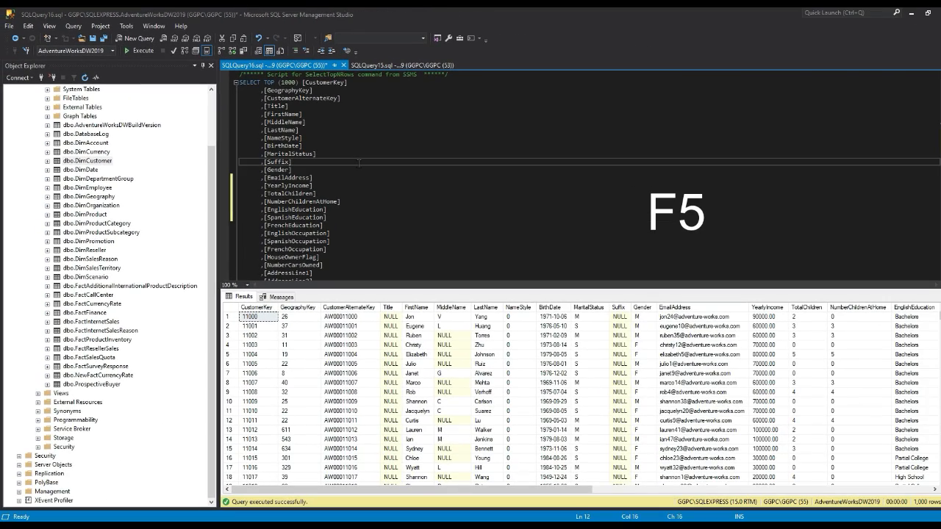
key("F5")
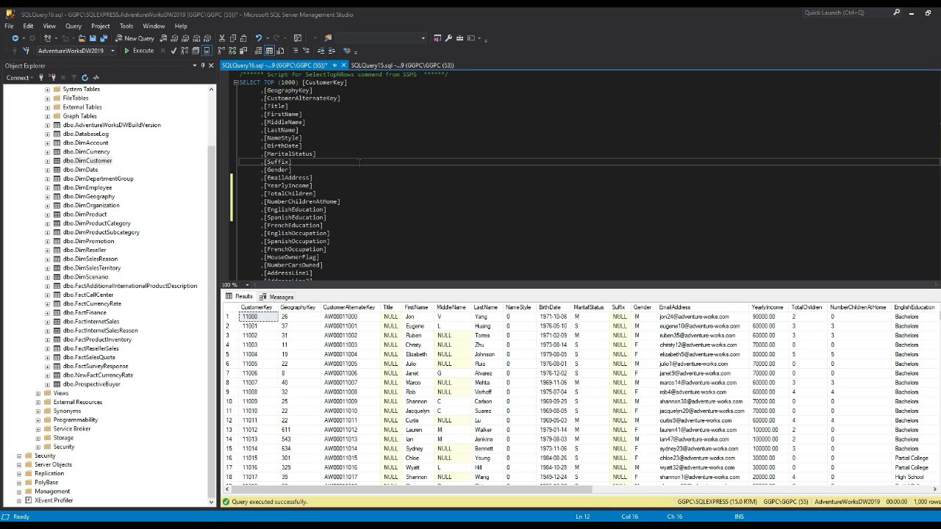
Delete the BirthDate through YearlyIncome lines from the SELECT list and undo the deletion.
left_click(359, 185)
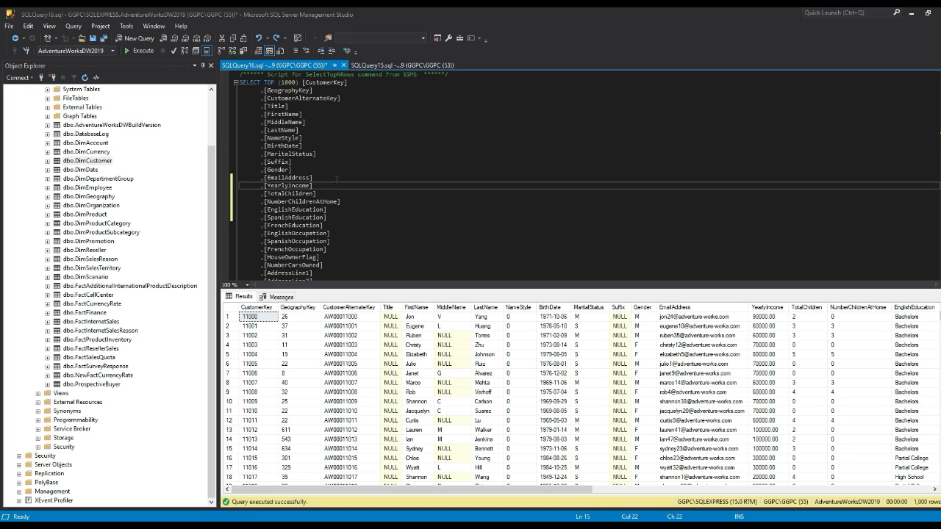
left_click_drag(331, 186, 248, 146)
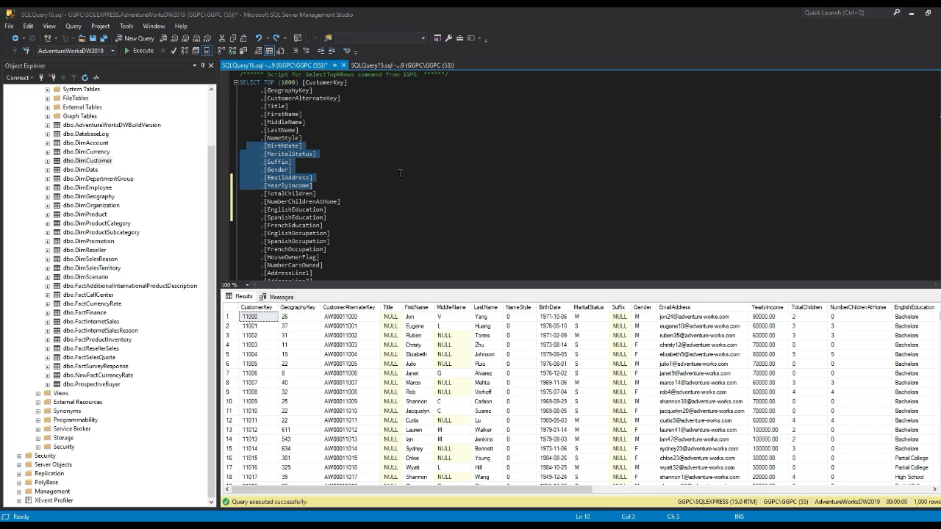
key("Delete")
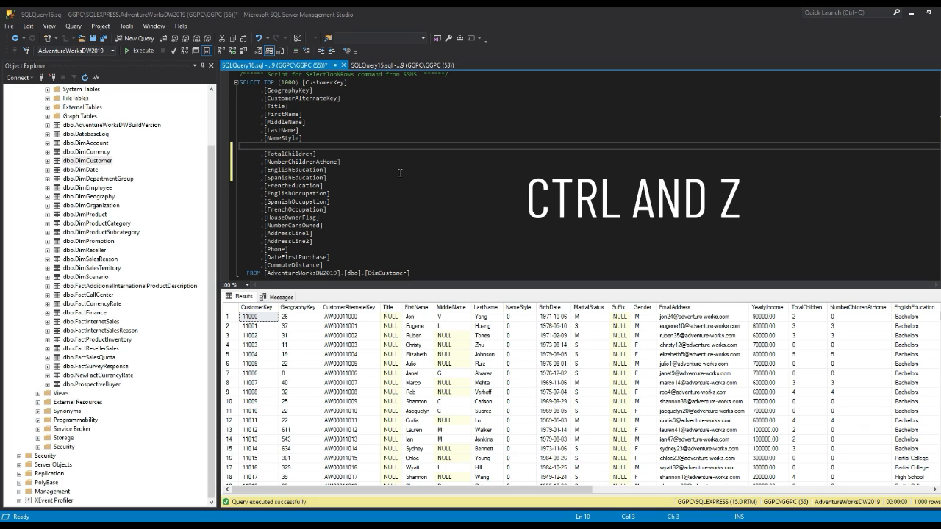
key("ctrl+z")
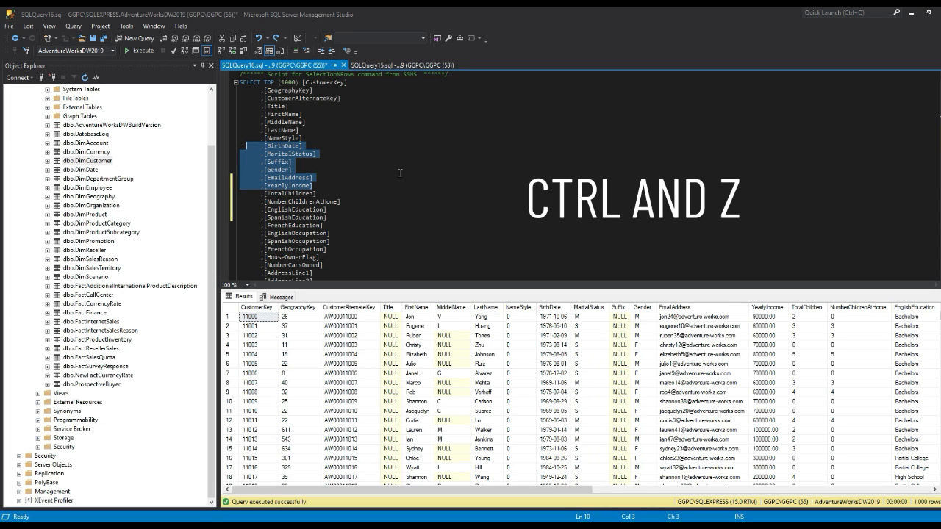
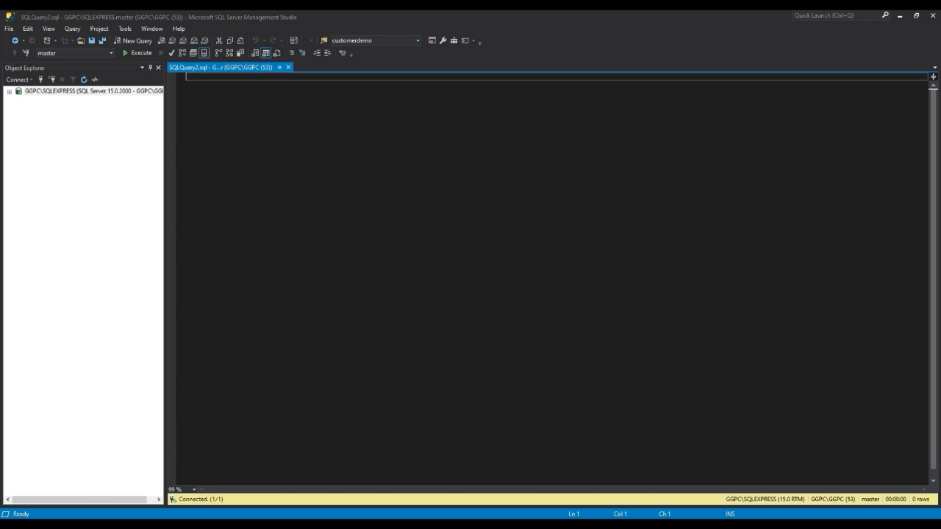
Write and execute the query SELECT * FROM AdventureWorksDW2019.dbo.DimCustomer.
type("SEL")
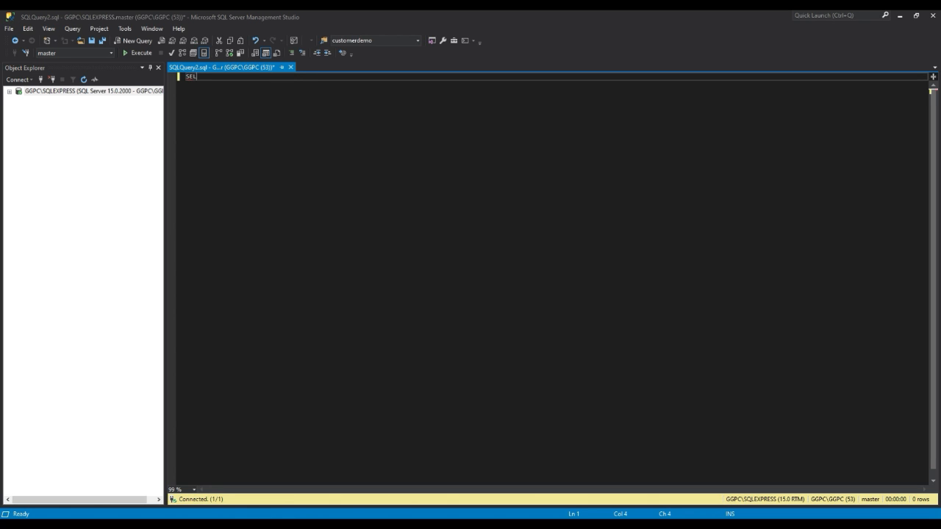
type("ECT *")
key("Return")
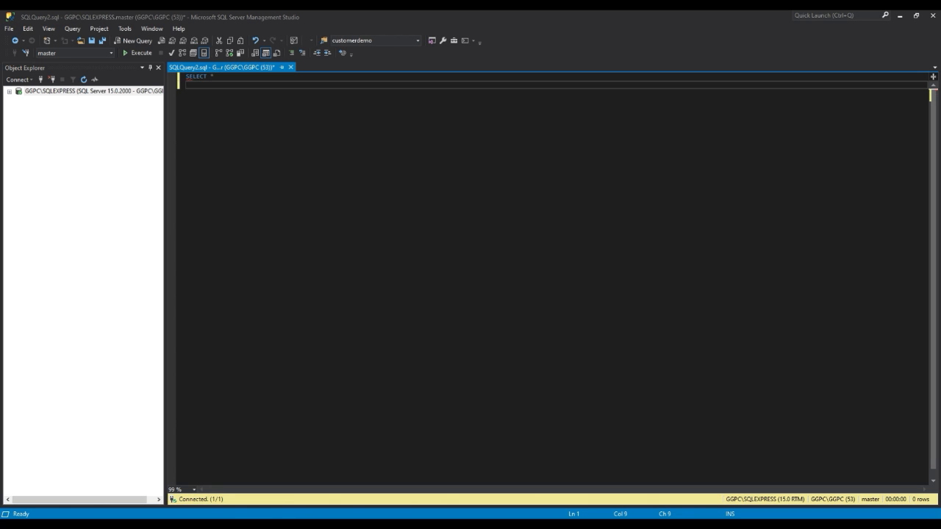
type("FROM ")
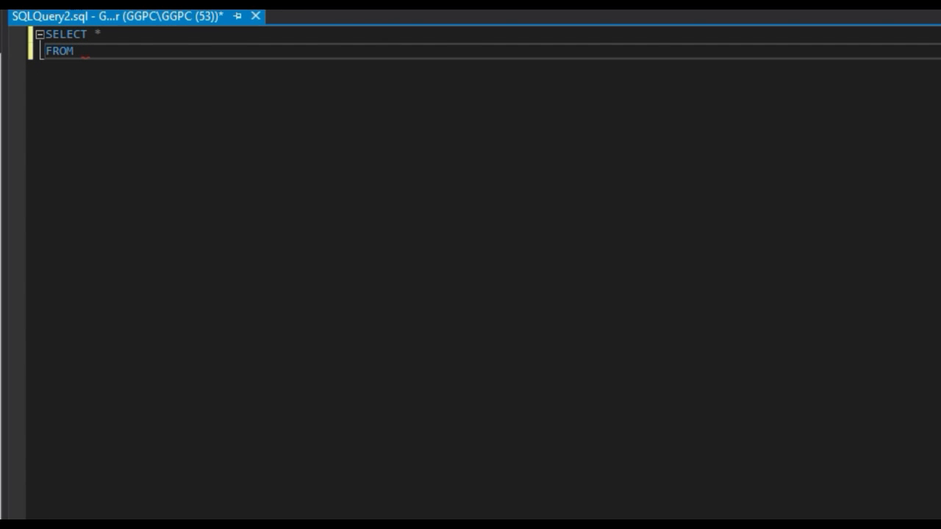
type("AD")
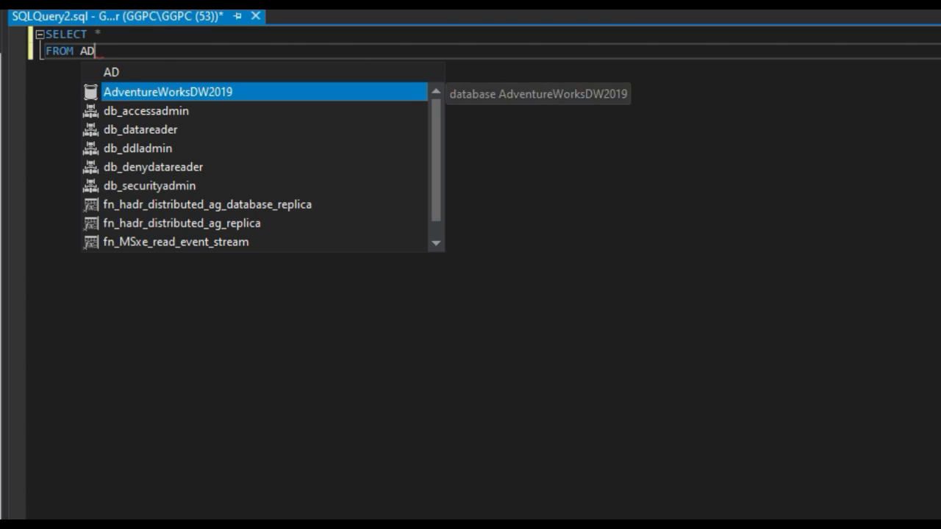
key("Tab")
type(".")
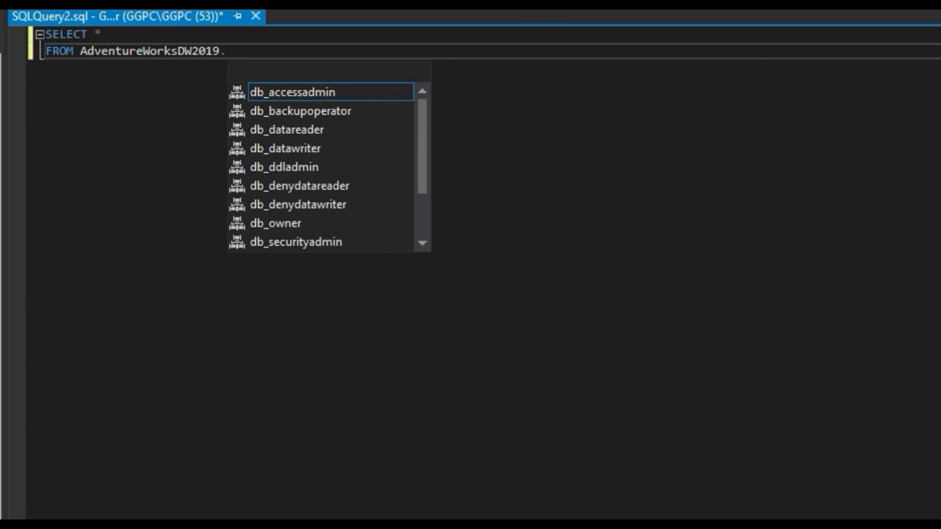
type("dbo")
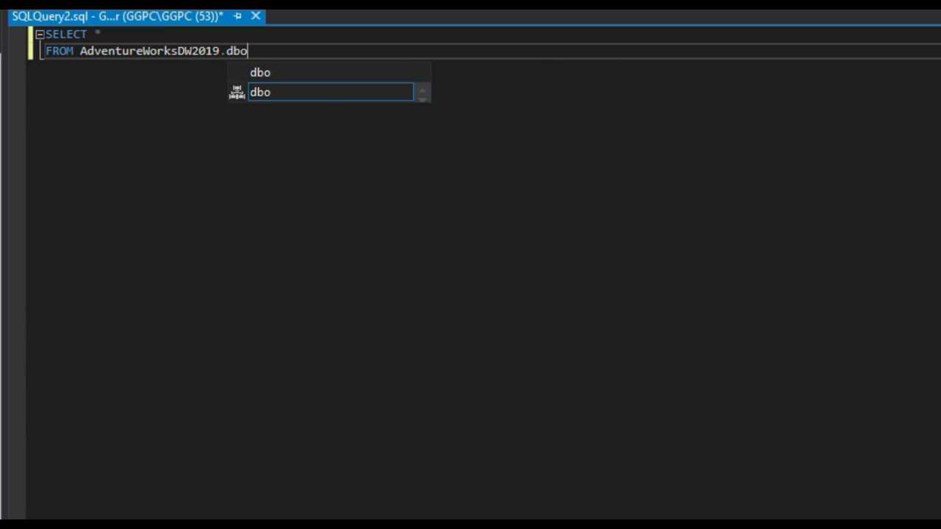
type(".")
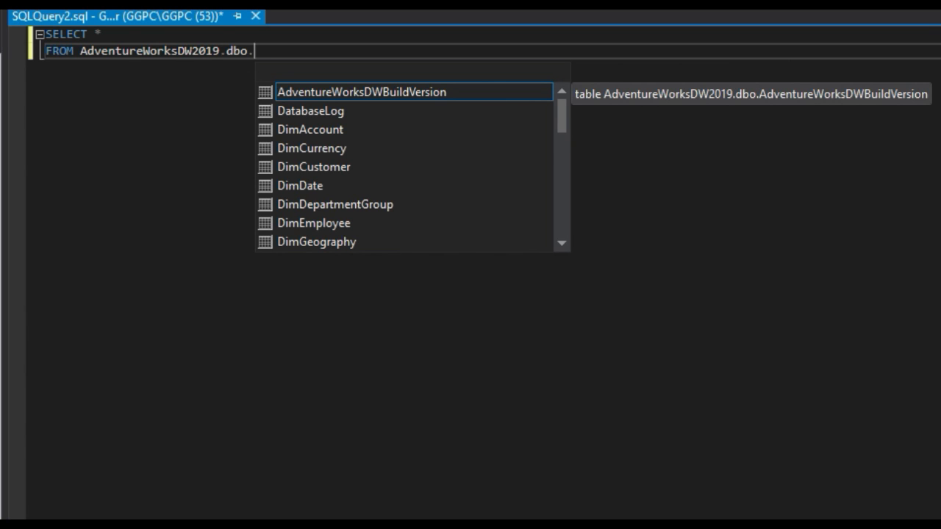
type("di")
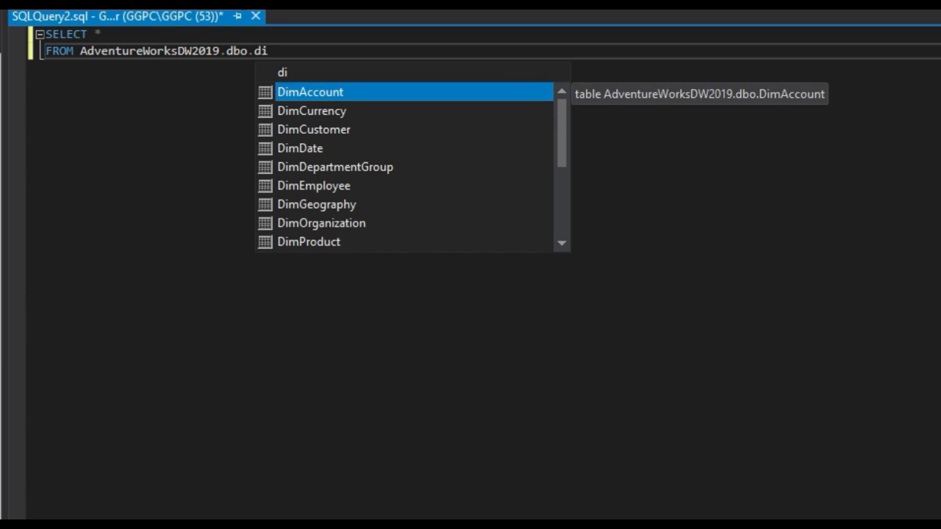
key("Down")
key("Down")
key("Tab")
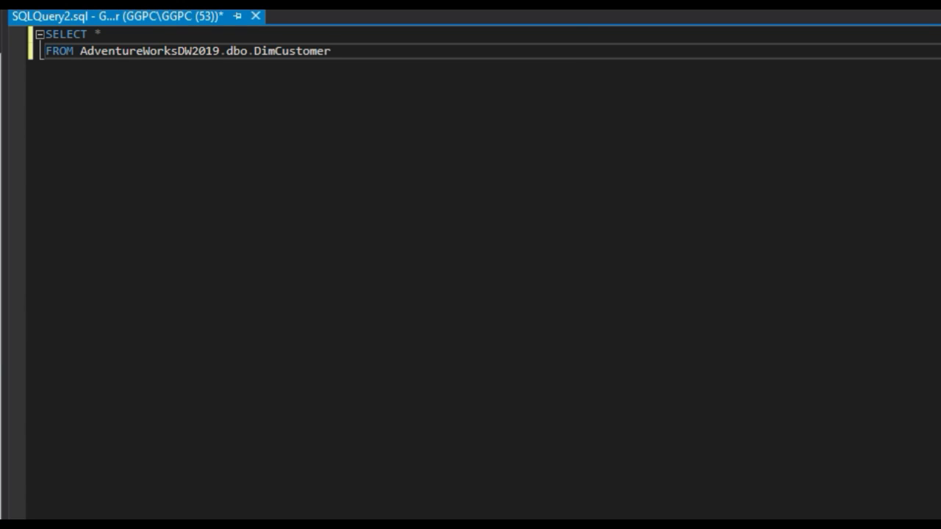
key("F5")
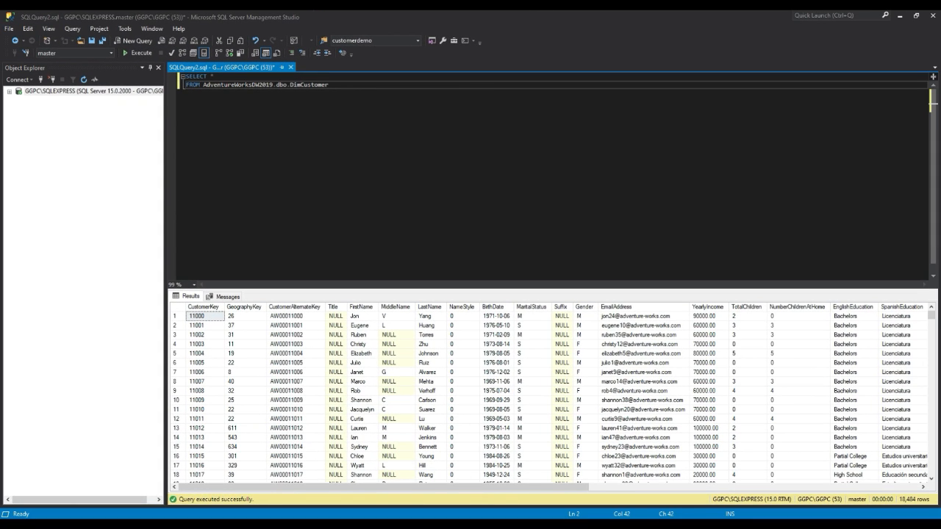
Add a WHERE clause on the FirstName column to the DimCustomer query.
key("Return")
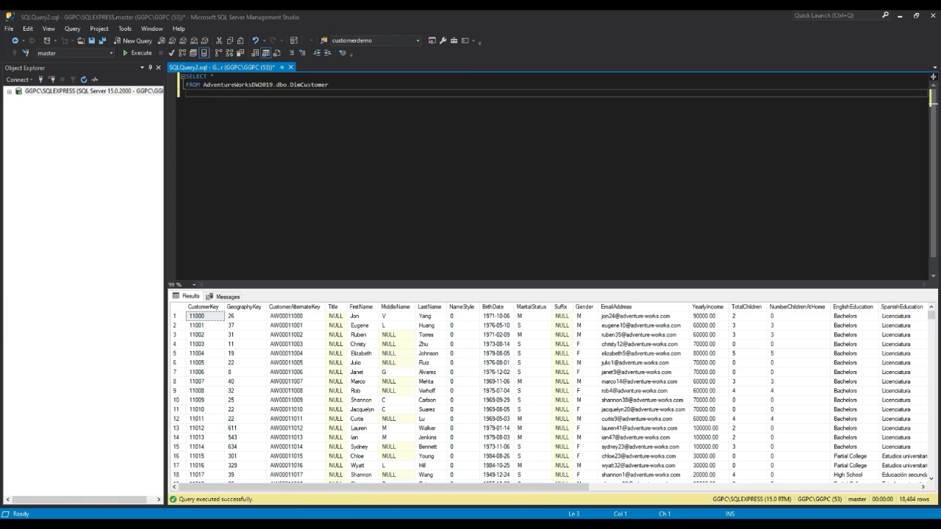
type("wher")
key("BackSpace")
key("BackSpace")
key("BackSpace")
type("WHERE ")
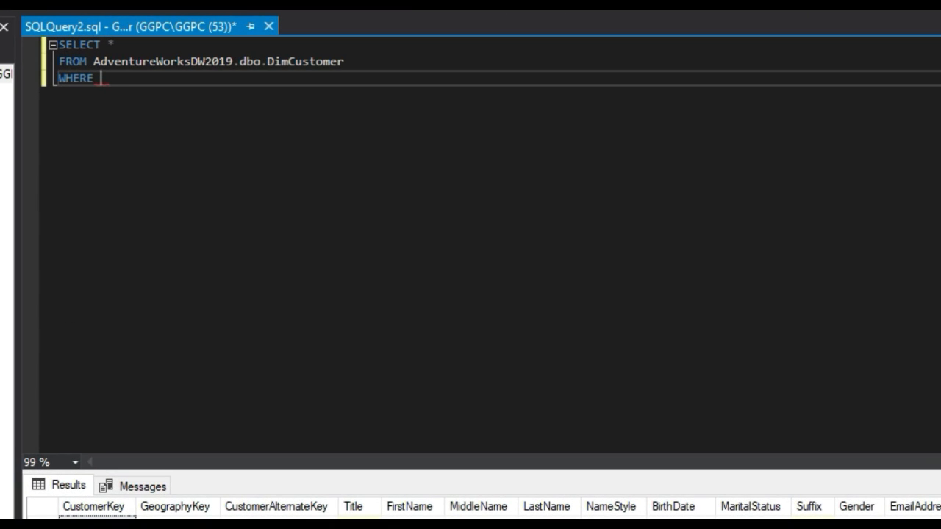
type("FI")
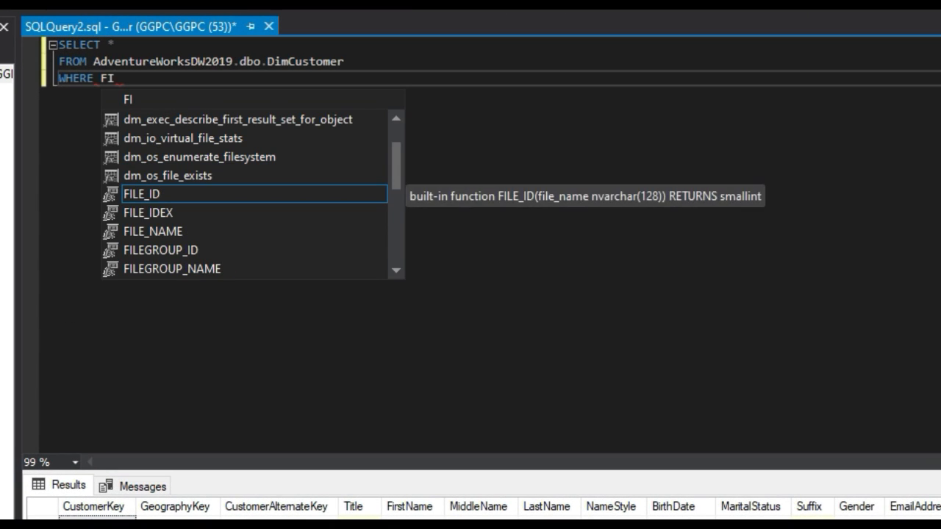
key("Down")
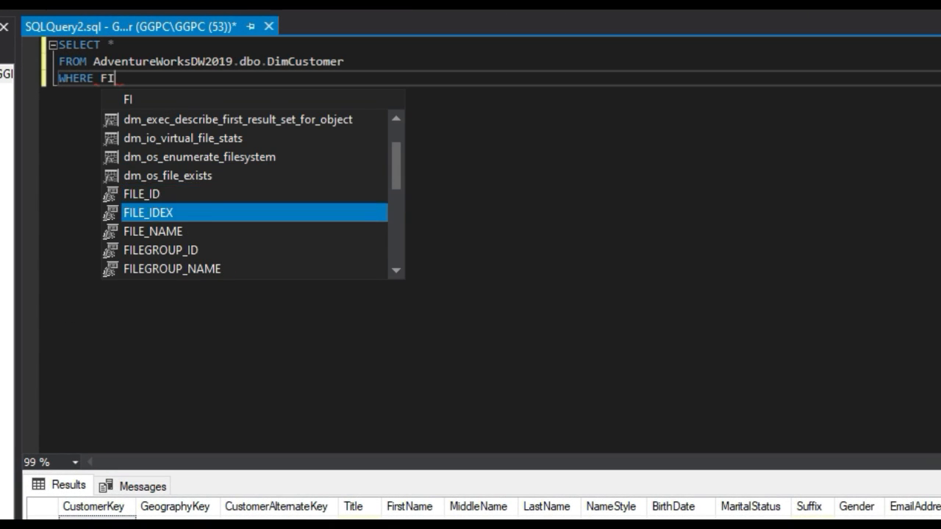
key("Down")
key("Down")
key("Down")
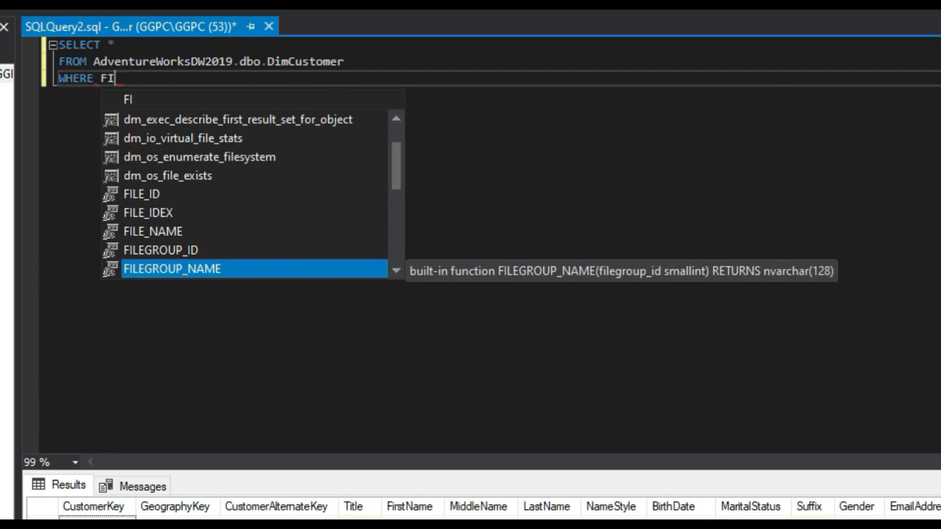
type("RDT")
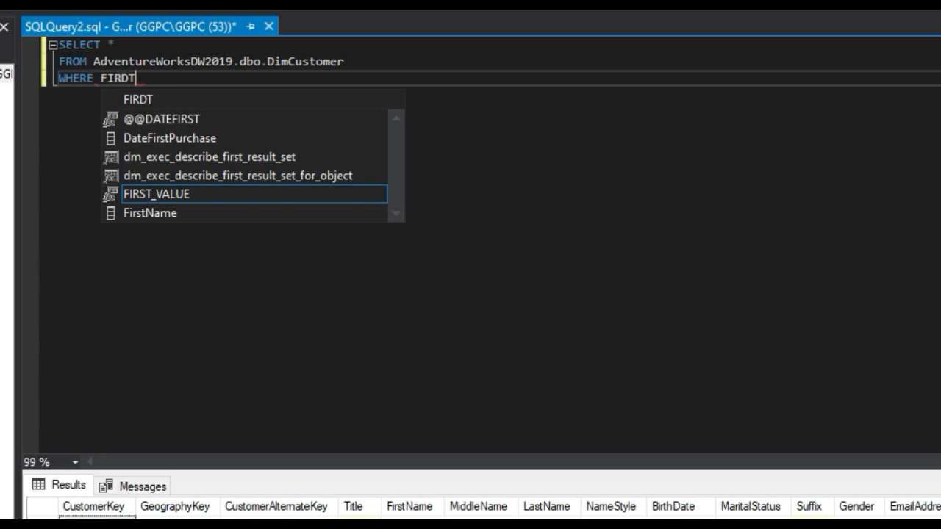
key("Down")
key("Down")
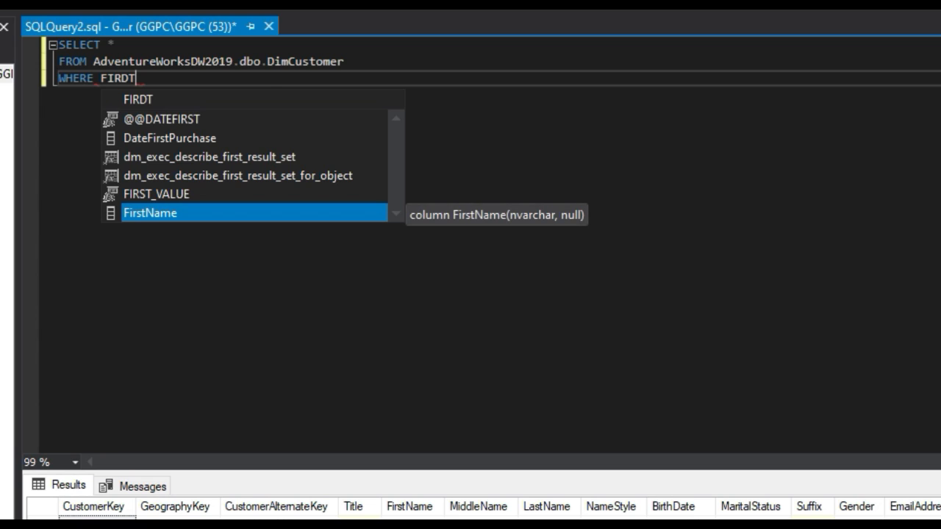
key("Tab")
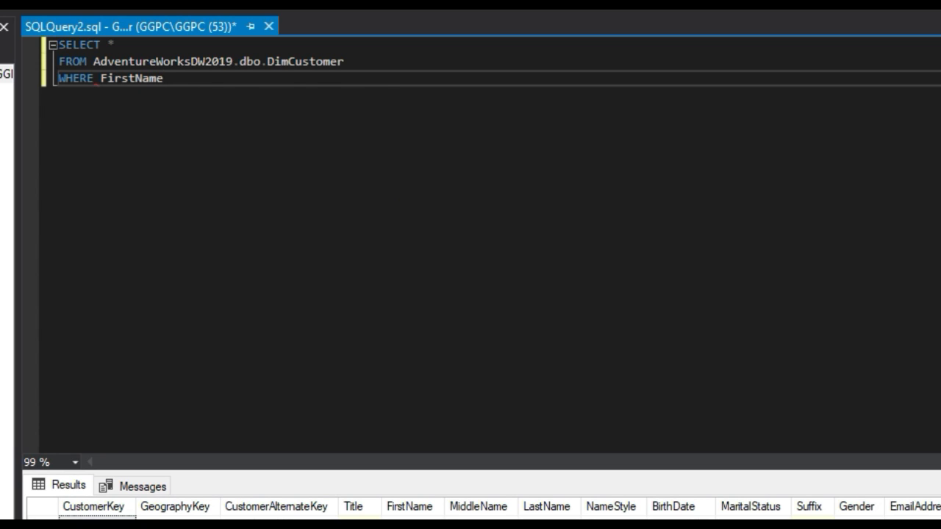
Complete the WHERE condition with <> and the first name from the first result row, and execute the query.
type("<> 'Jon'")
key("F5")
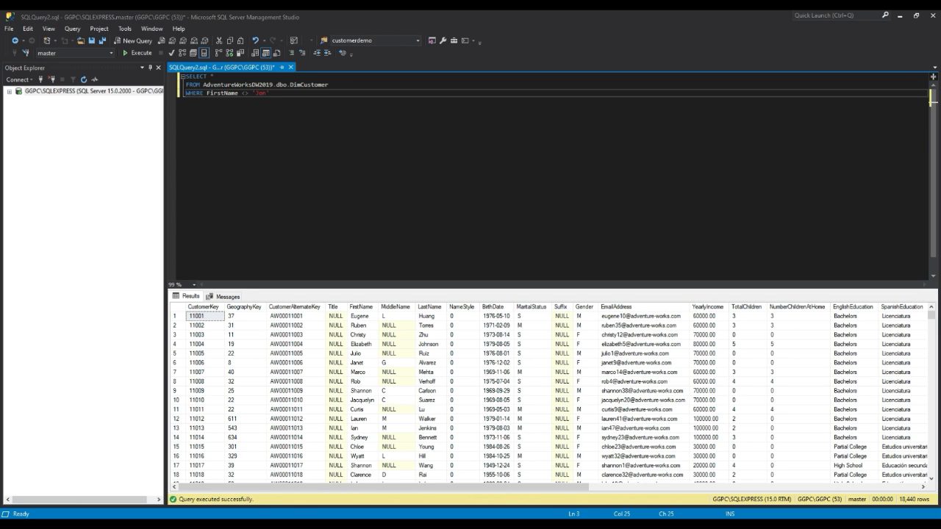
scroll(550, 397, "down", 2)
scroll(550, 397, "up", 2)
scroll(550, 398, "down", 5)
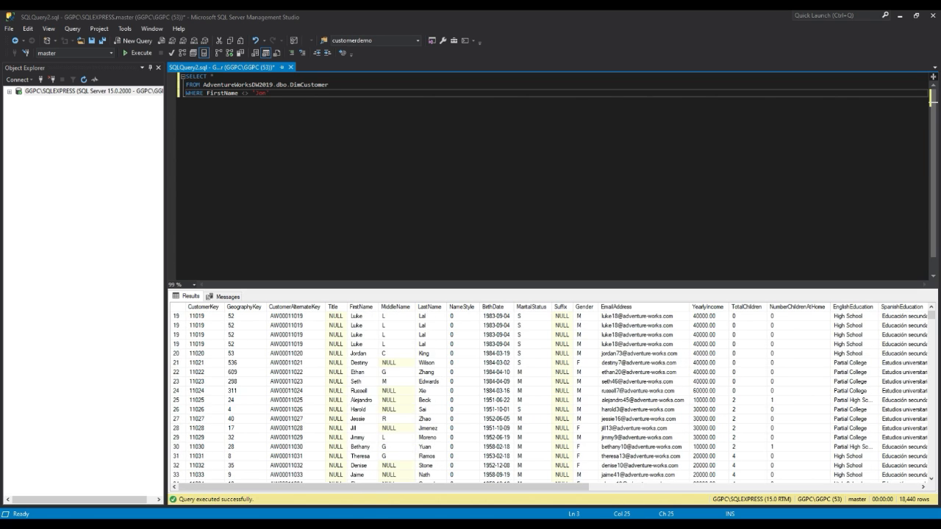
scroll(550, 397, "up", 5)
key("alt+Tab")
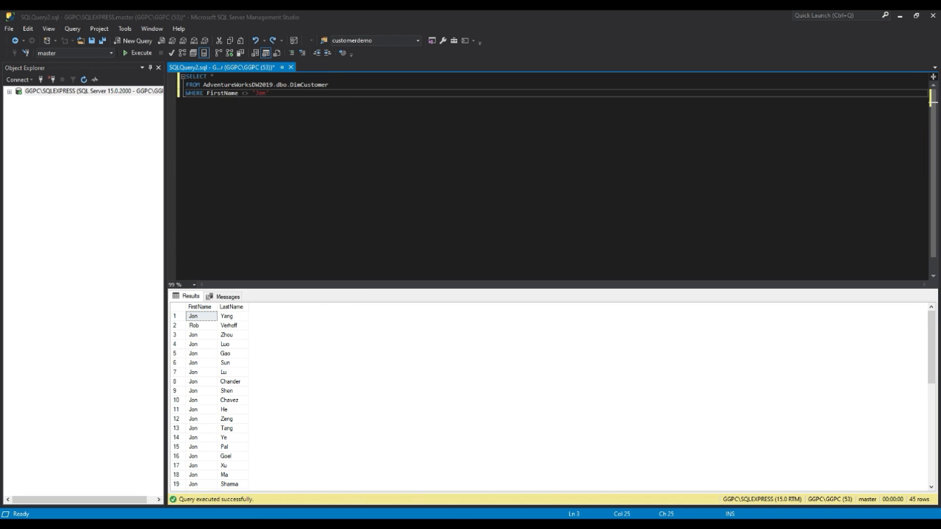
Replace the asterisk in the SELECT list with the FirstName and LastName columns.
double_click(213, 77)
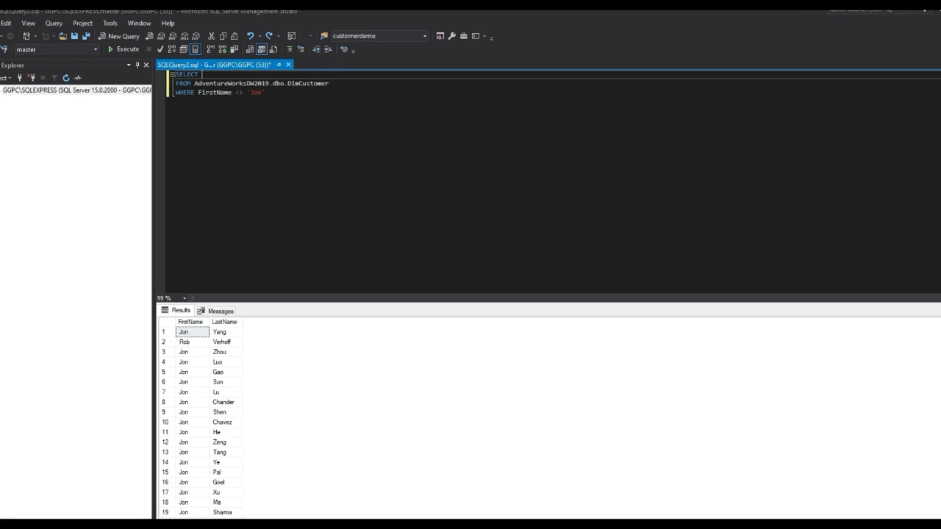
type("firs")
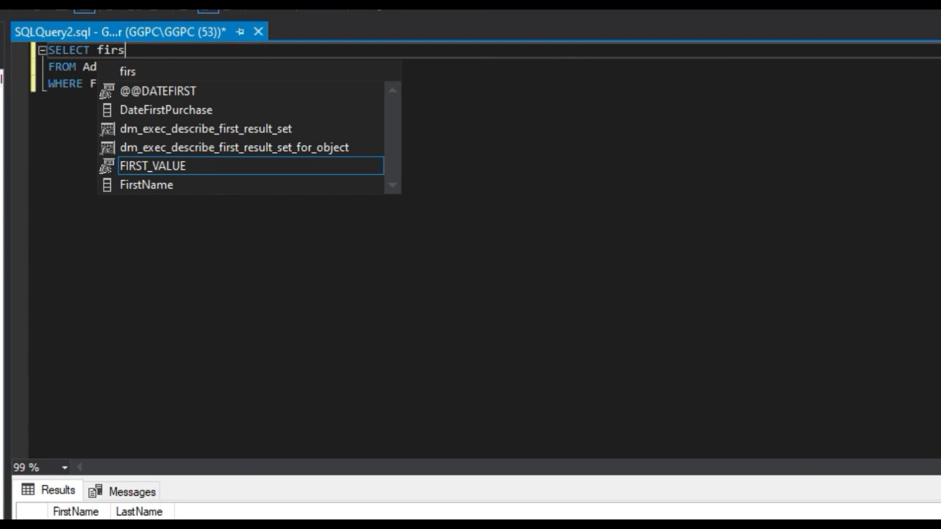
key("Down")
key("Tab")
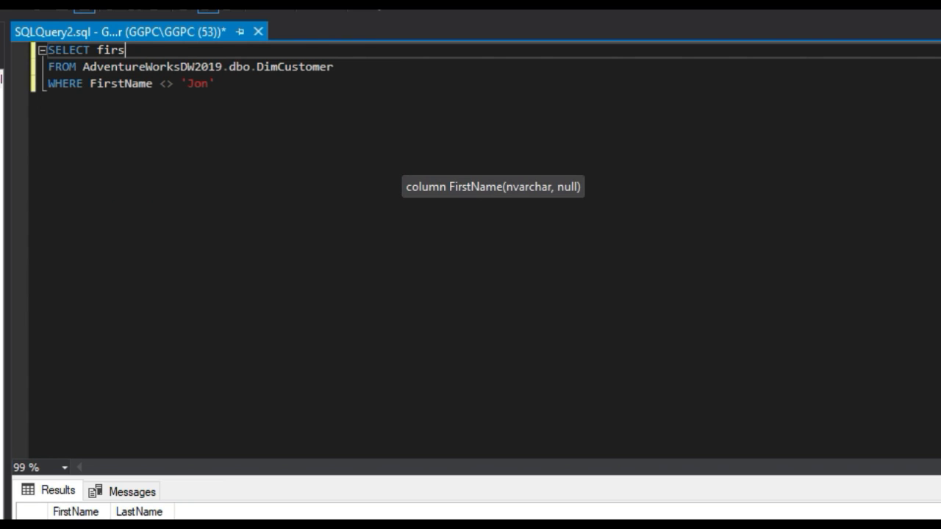
type(", ")
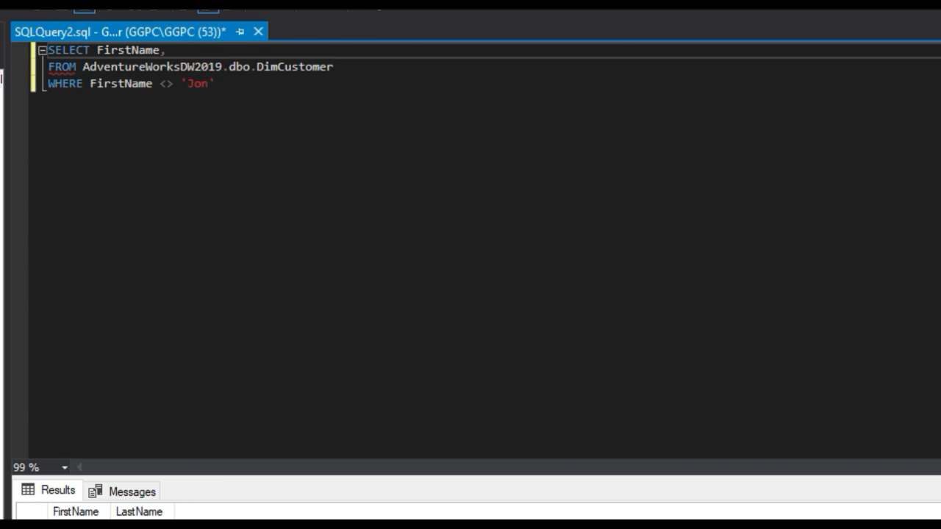
type("last")
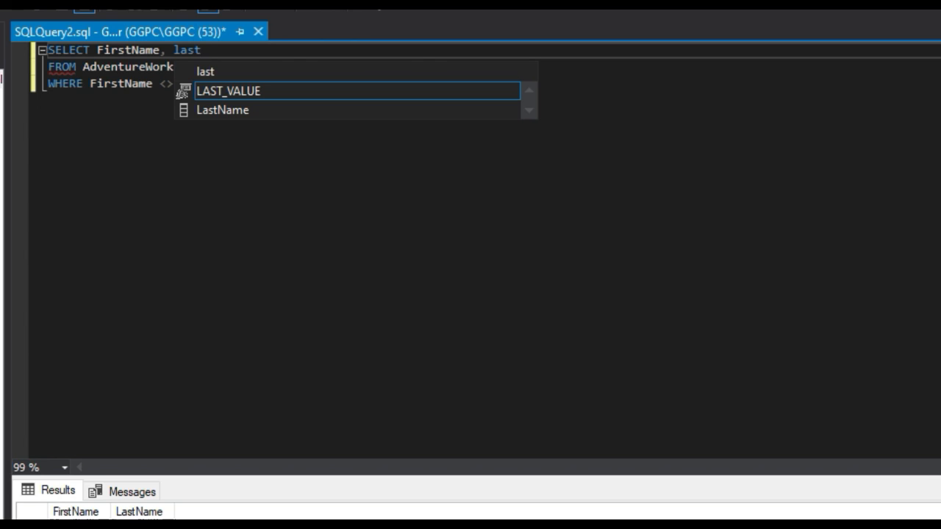
key("Down")
key("Tab")
type(", ")
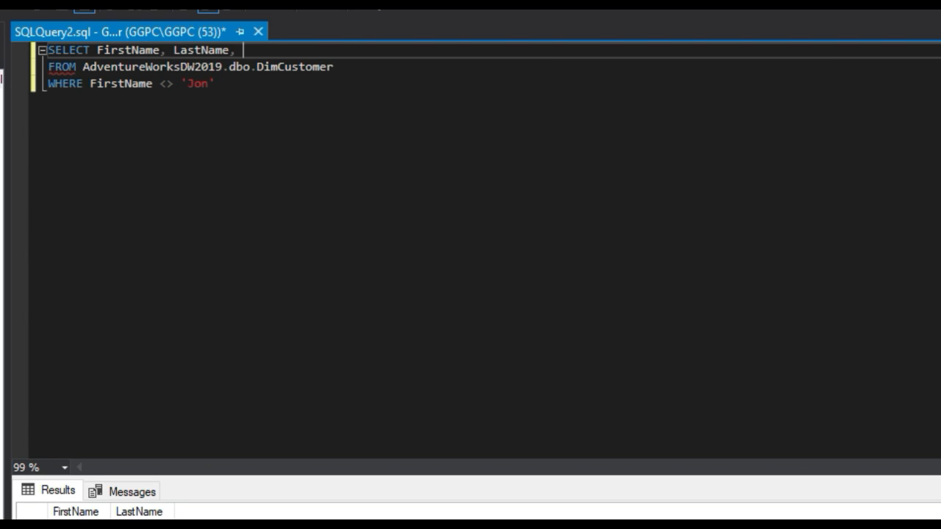
Add the EmailAddress and MaritalStatus columns to the end of the SELECT list.
type("emai")
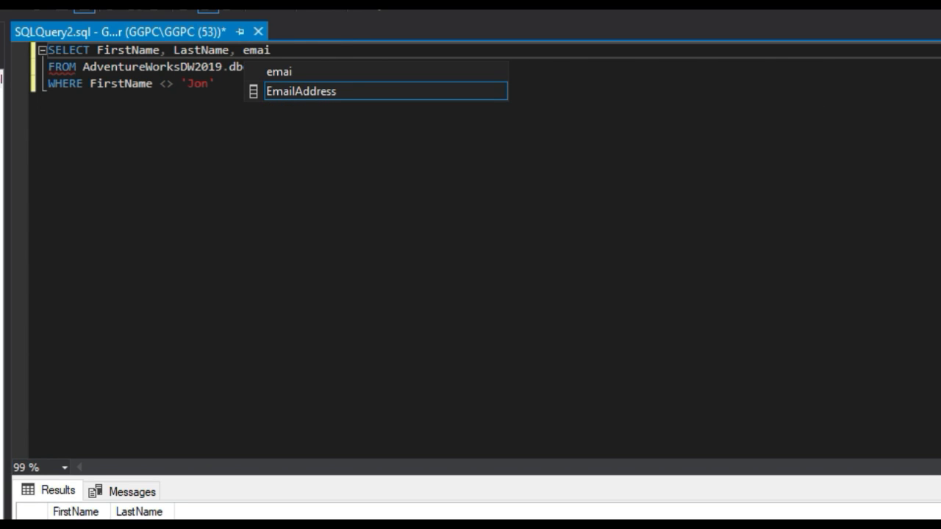
key("Tab")
type(", ")
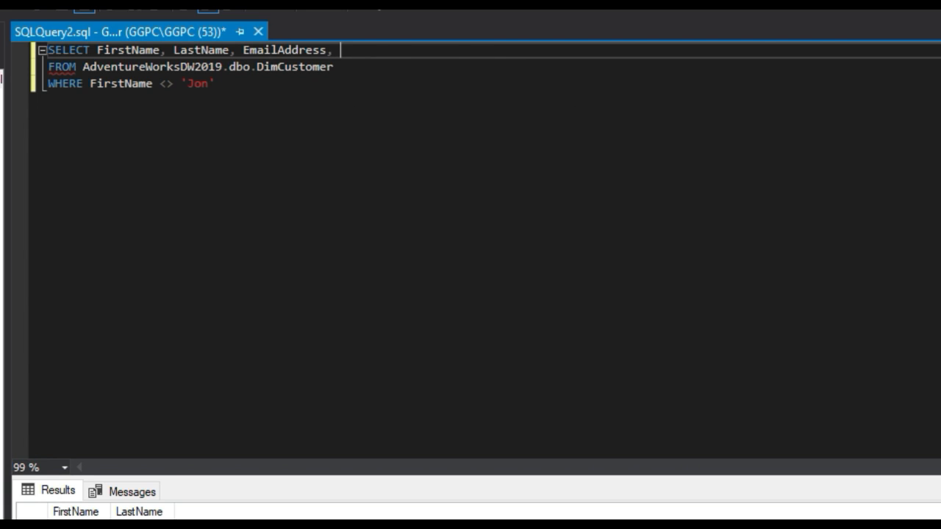
type("mar")
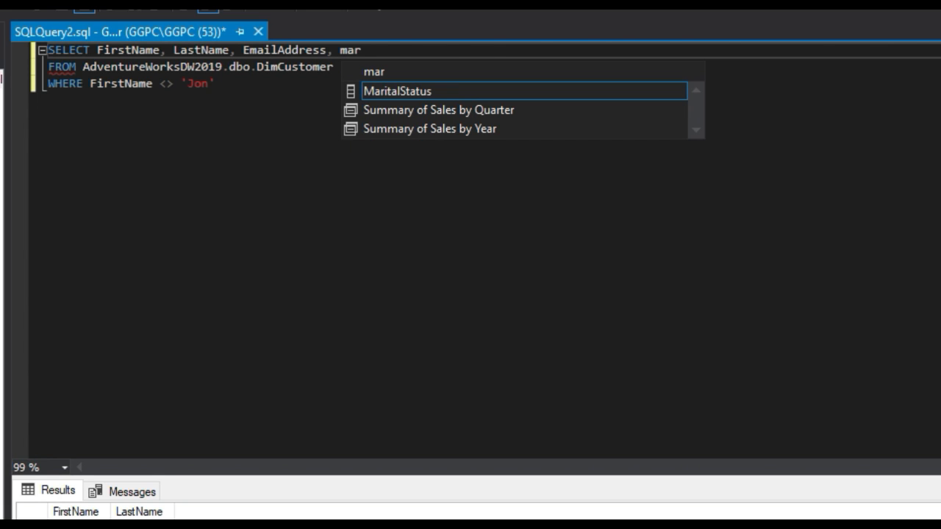
key("Tab")
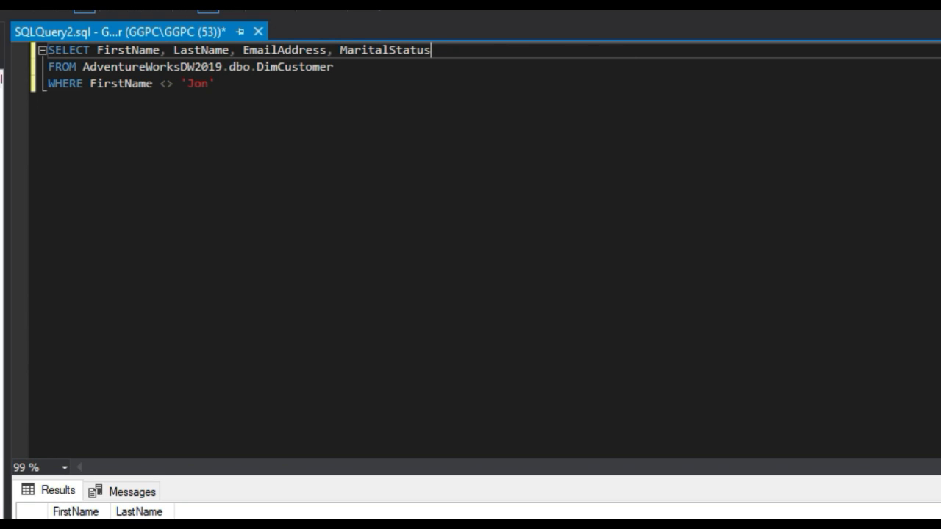
Change the comparison operator in the FirstName condition to =.
left_click(174, 84)
key("BackSpace")
key("BackSpace")
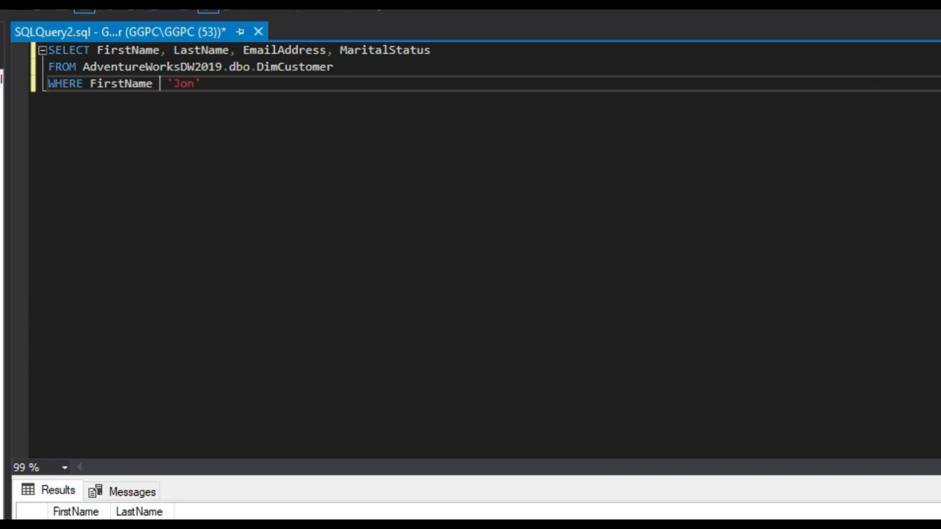
type("=")
Add the condition AND MaritalStatus = 'M' below the WHERE line and execute the query.
key("End")
key("Return")
type("AND ")
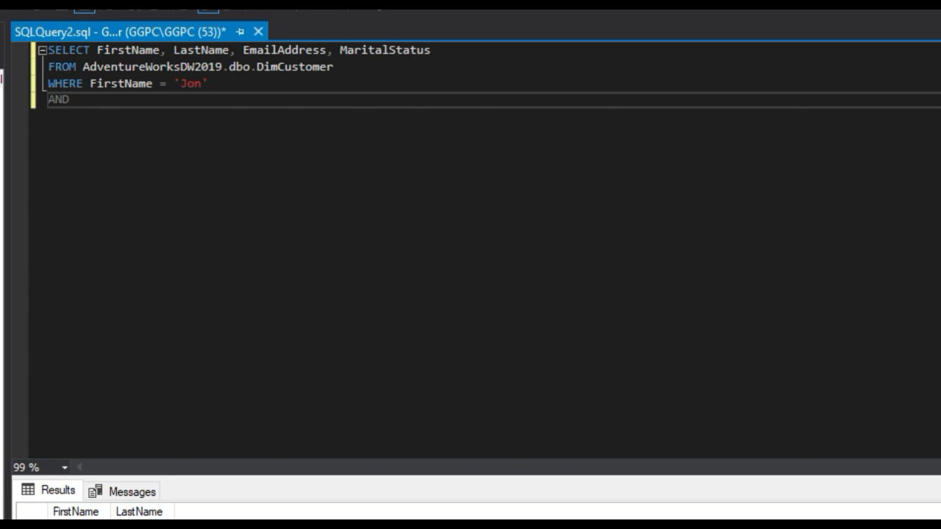
type("MAR")
key("Tab")
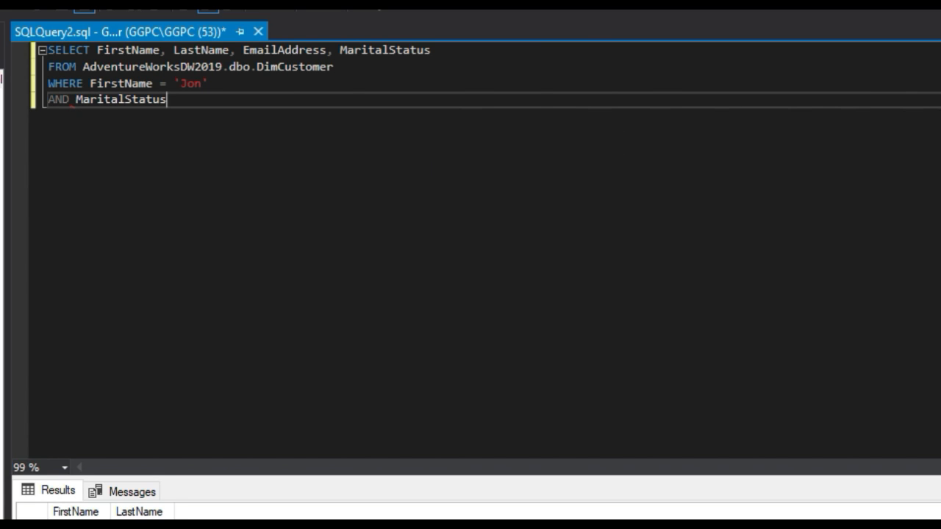
type("= 'M'")
key("F5")
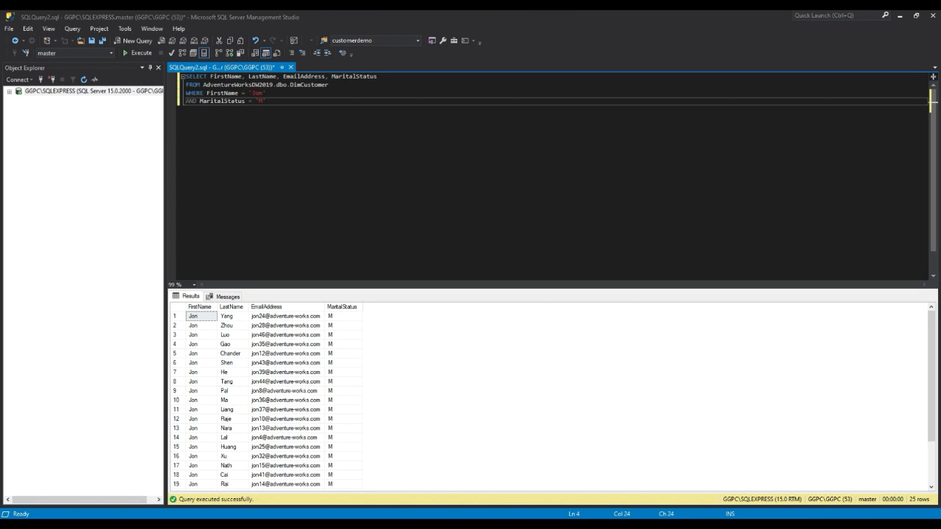
Remove EmailAddress and MaritalStatus from the SELECT list and replace the AND marital status condition with OR.
left_click_drag(277, 77, 377, 77)
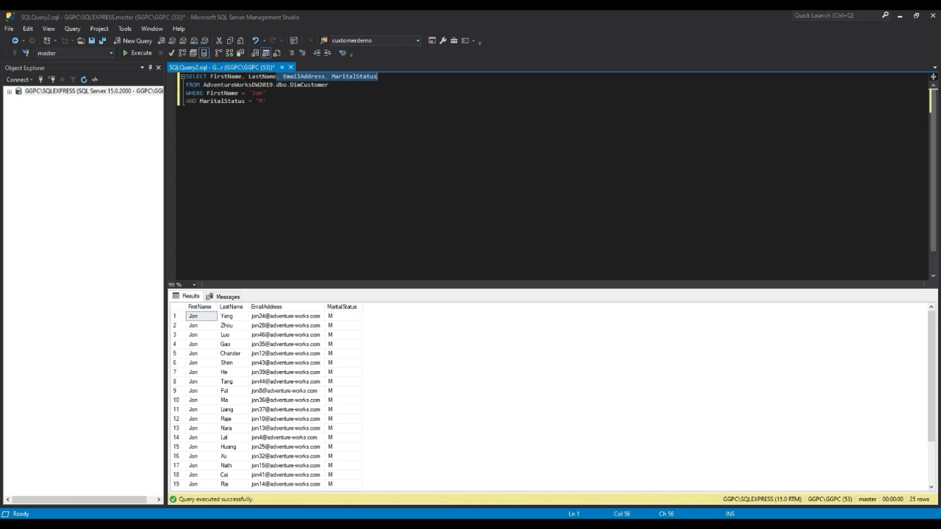
key("Delete")
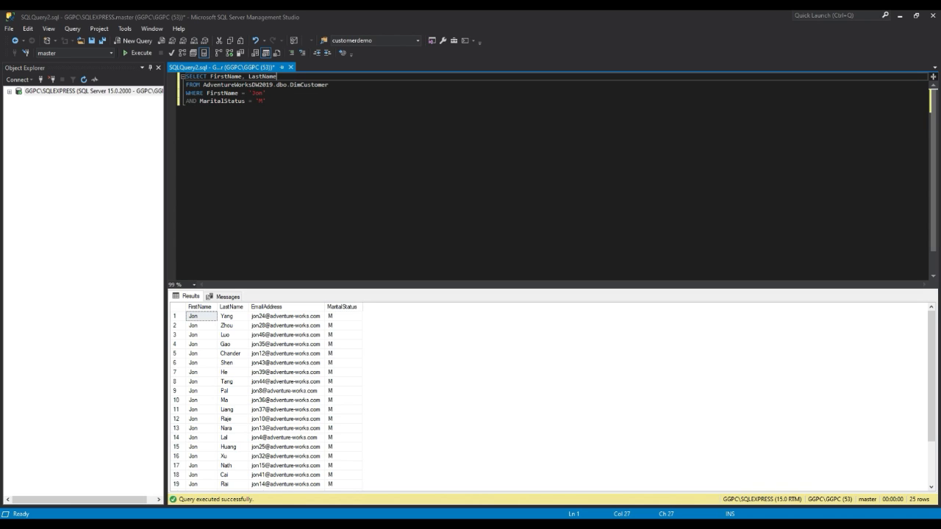
left_click_drag(196, 102, 186, 102)
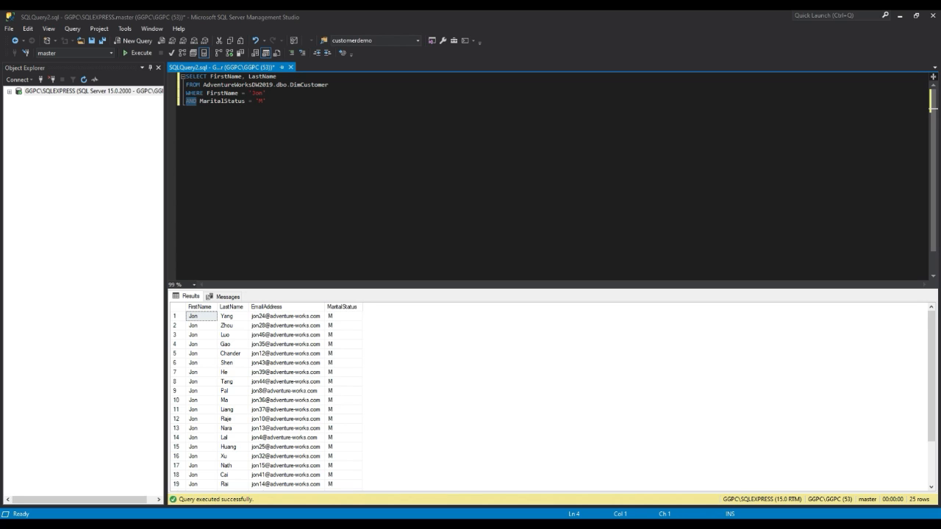
type("OR")
key("shift+End")
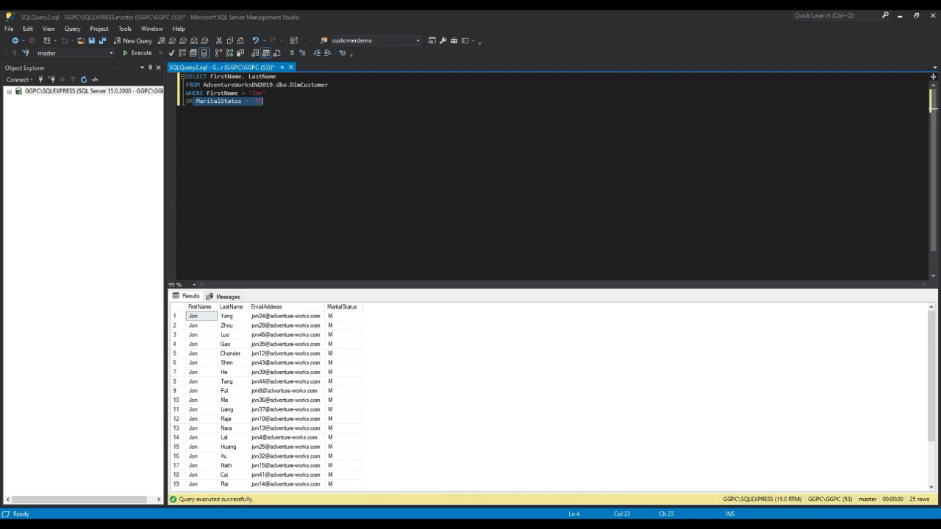
key("Delete")
Complete the OR condition with FirstName equal to a second first name, and execute the query.
type("FIR")
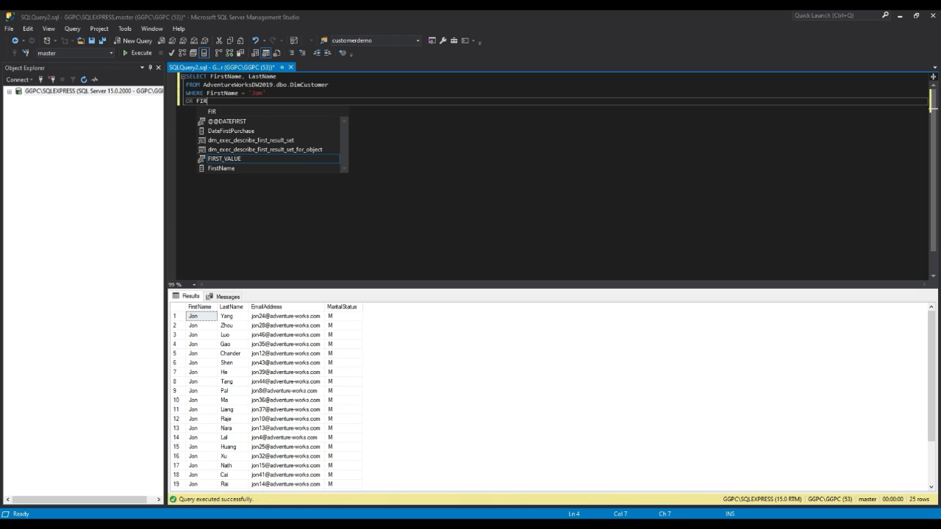
key("Down")
key("space")
type("= ")
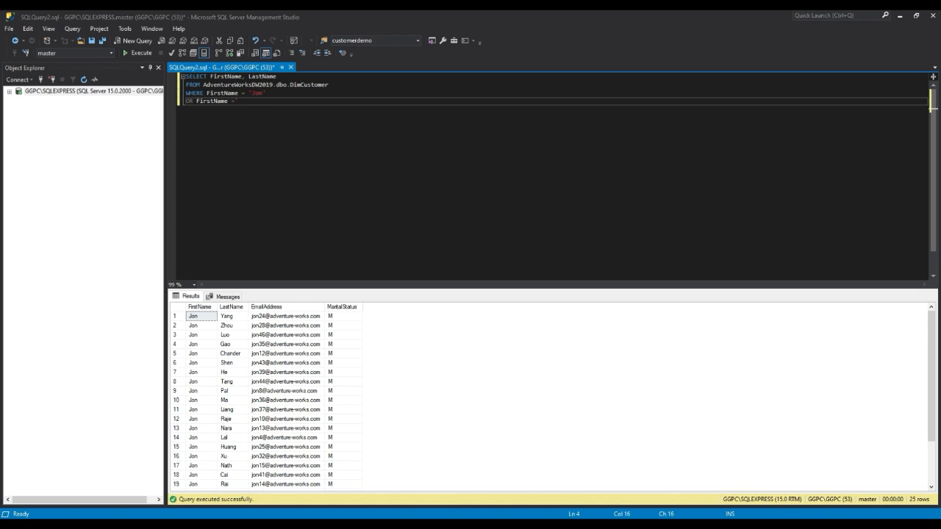
type("'Rob")
key("F5")
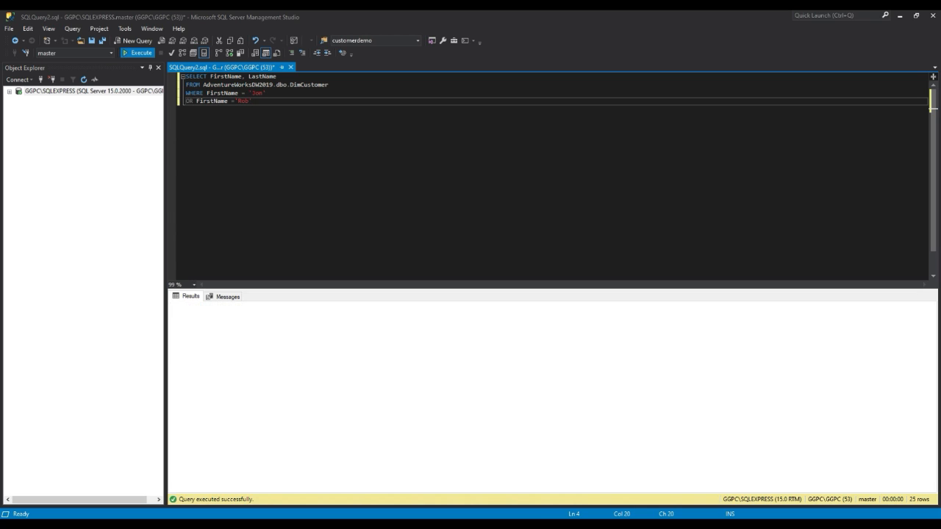
scroll(515, 397, "down", 7)
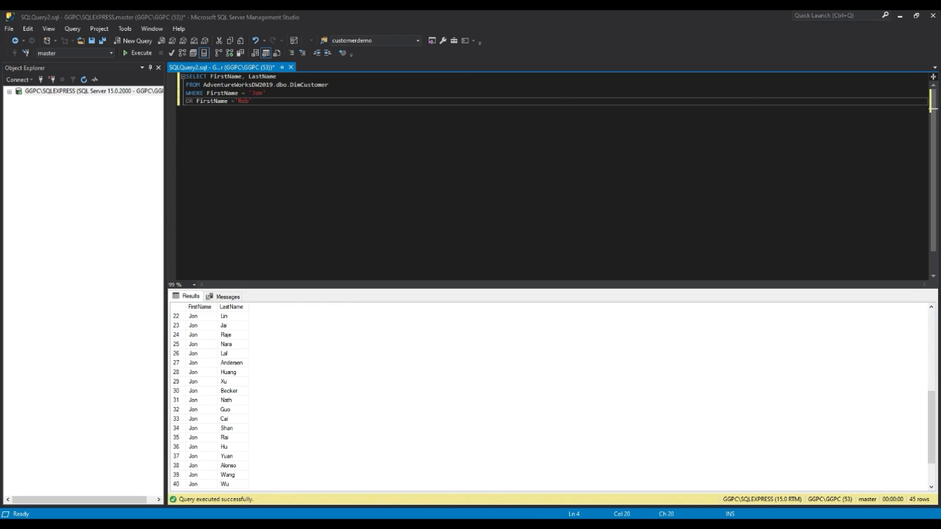
scroll(515, 397, "up", 8)
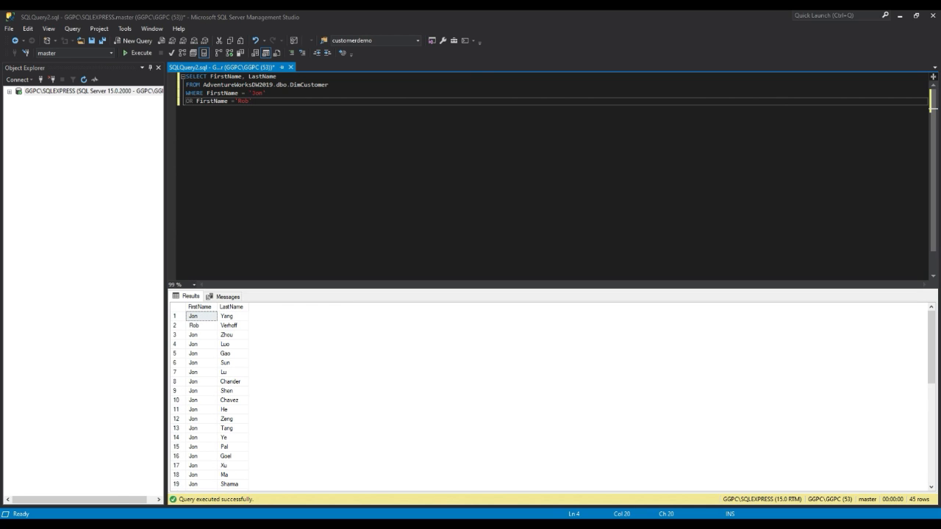
scroll(515, 398, "down", 9)
scroll(515, 397, "up", 9)
Remove the FirstName column and equals sign from the OR condition, leaving only the quoted name, and try to execute the query.
double_click(213, 101)
key("BackSpace")
key("BackSpace")
key("BackSpace")
key("BackSpace")
key("F5")
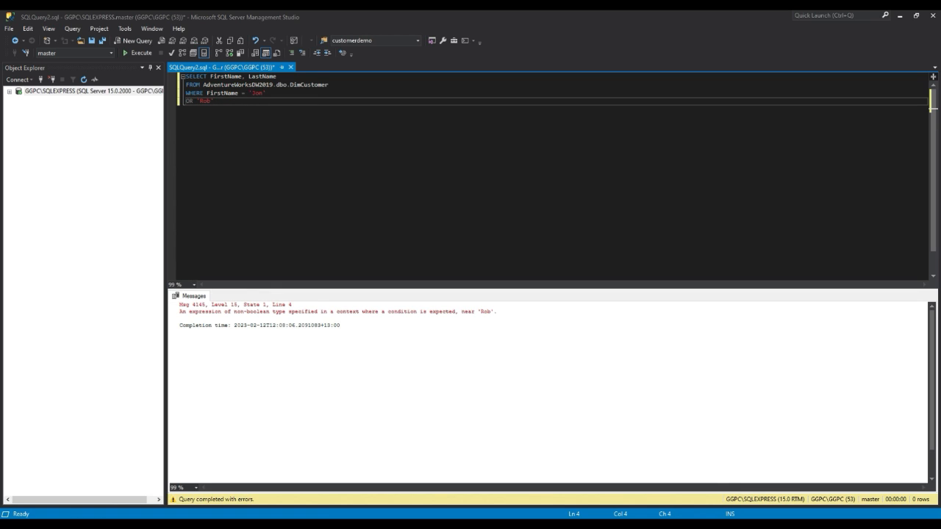
Copy the FirstName column and equals sign from the WHERE line into the OR condition before its quoted name, and execute the query.
left_click_drag(248, 93, 207, 93)
key("ctrl+c")
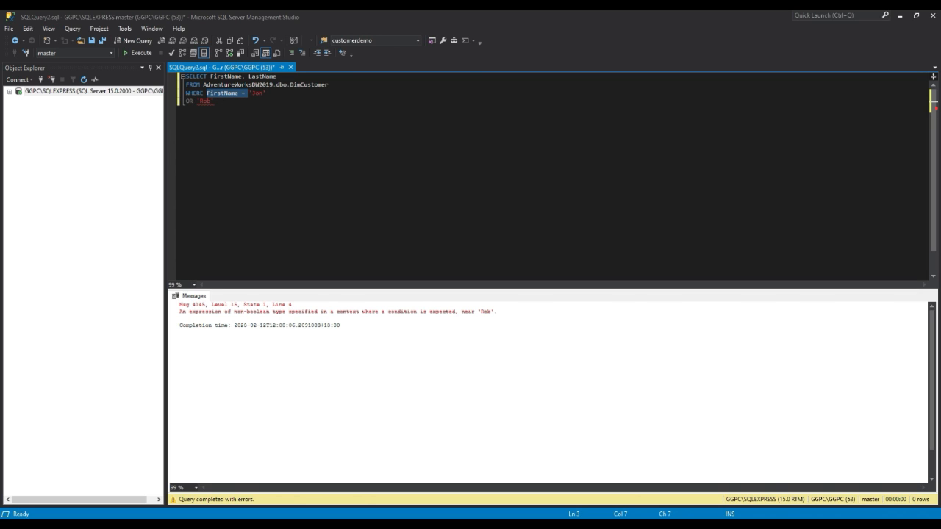
left_click(197, 101)
key("ctrl+v")
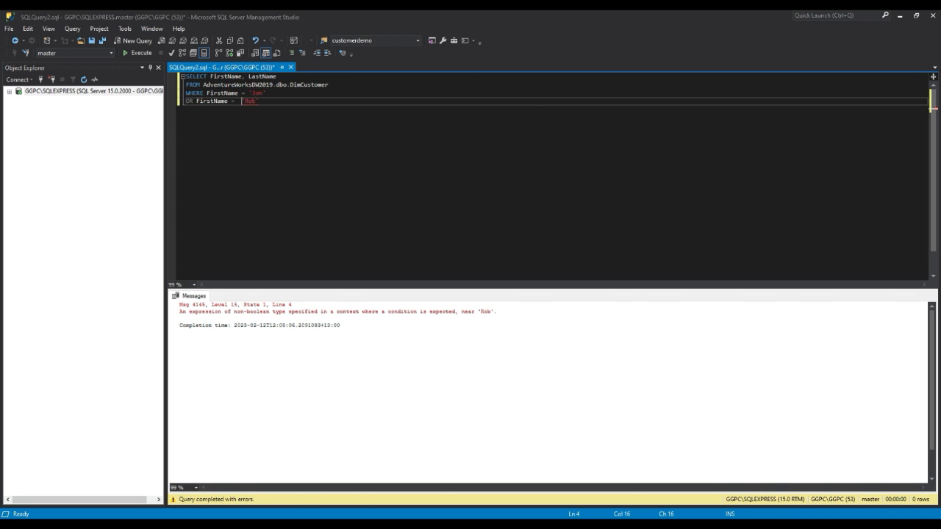
key("F5")
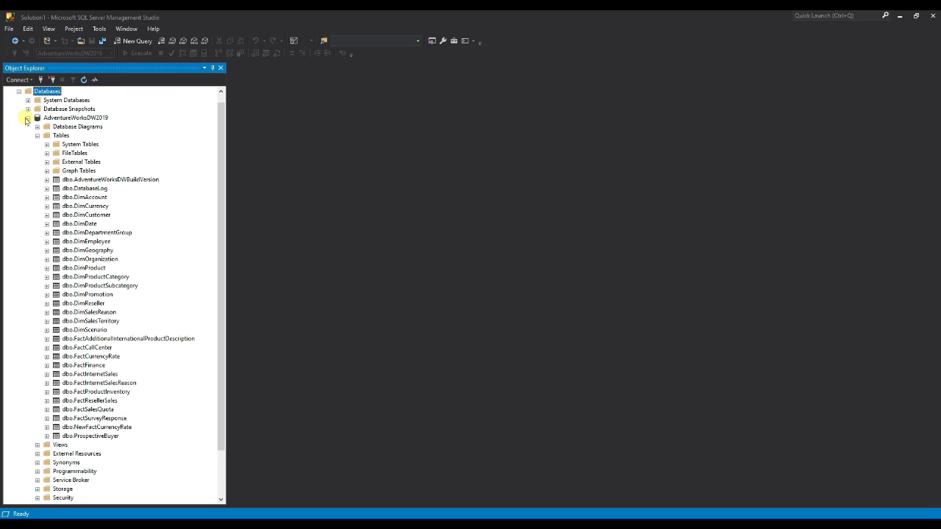
Select the top 1000 rows of the dbo.DimEmployee table in AdventureWorksDW2019 and view the employee columns in the results.
left_click(28, 118)
left_click(28, 127)
right_click(90, 242)
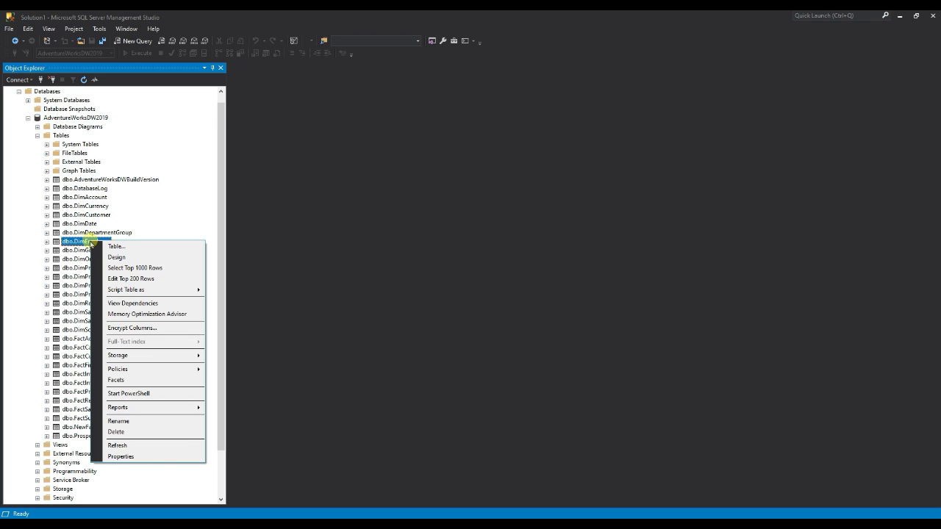
left_click(122, 269)
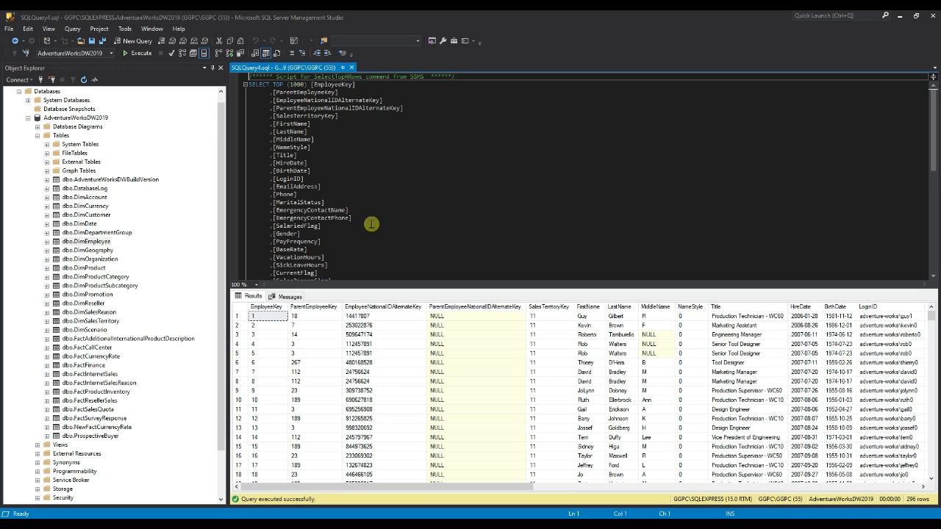
left_click_drag(404, 487, 502, 488)
Start a WHERE condition on the title column below the FROM line of the DimEmployee query, with an equals sign and opening quote.
scroll(269, 163, "down", 4)
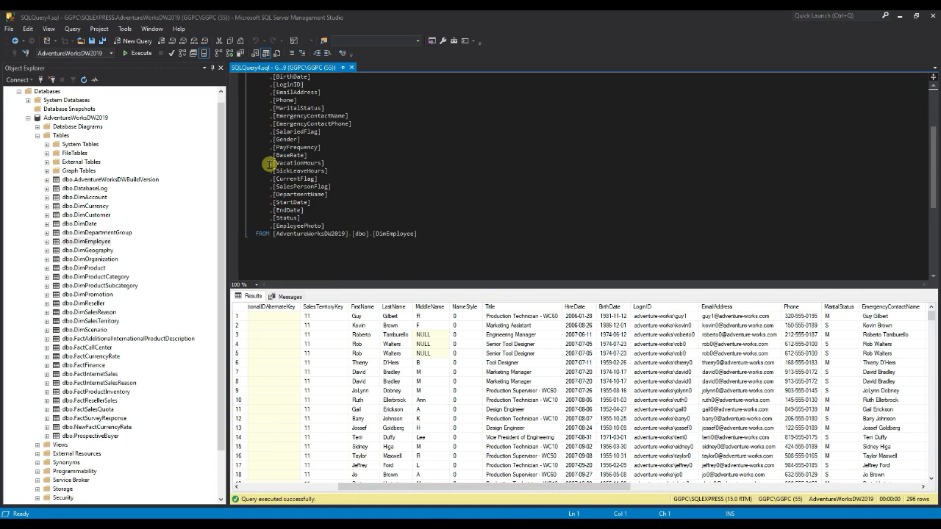
left_click(422, 234)
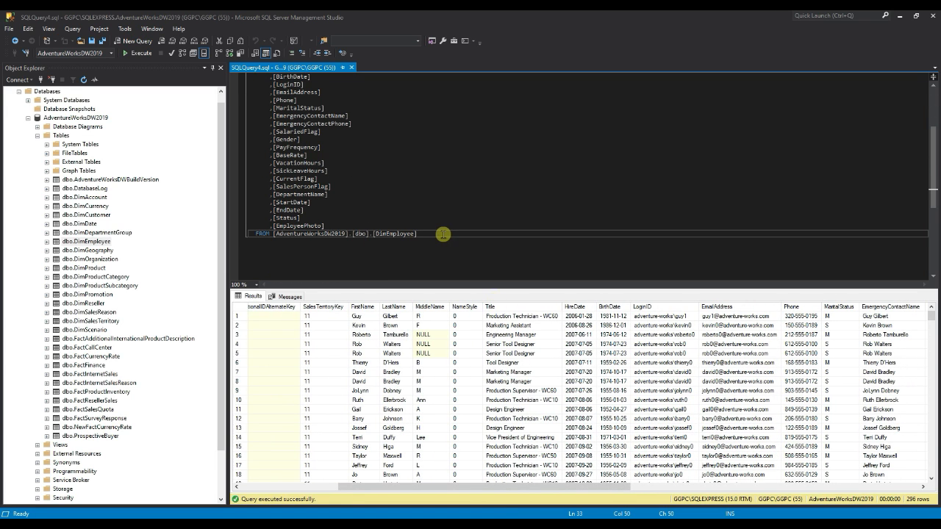
key("Return")
type("whe")
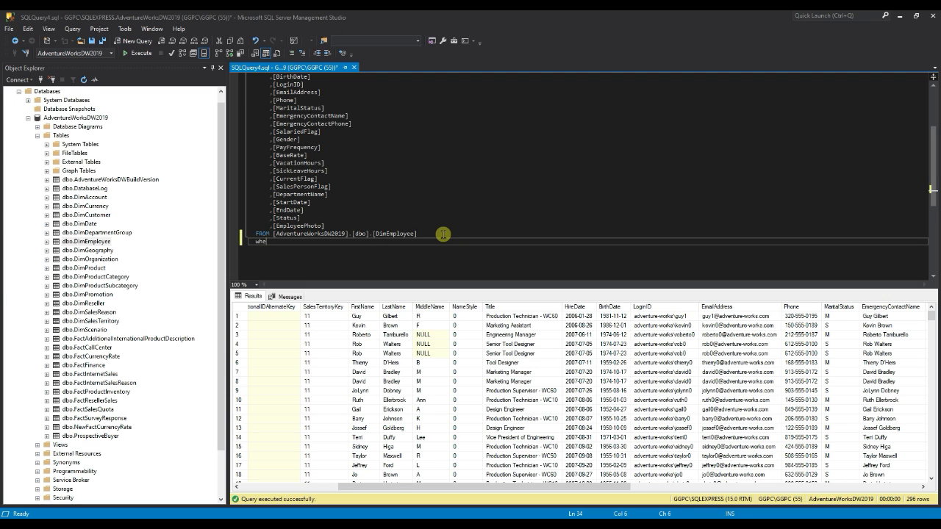
type("re title = '")
Copy the job title Buyer from the Title column of the results and complete the WHERE condition as title = 'Buyer'.
scroll(520, 392, "down", 1)
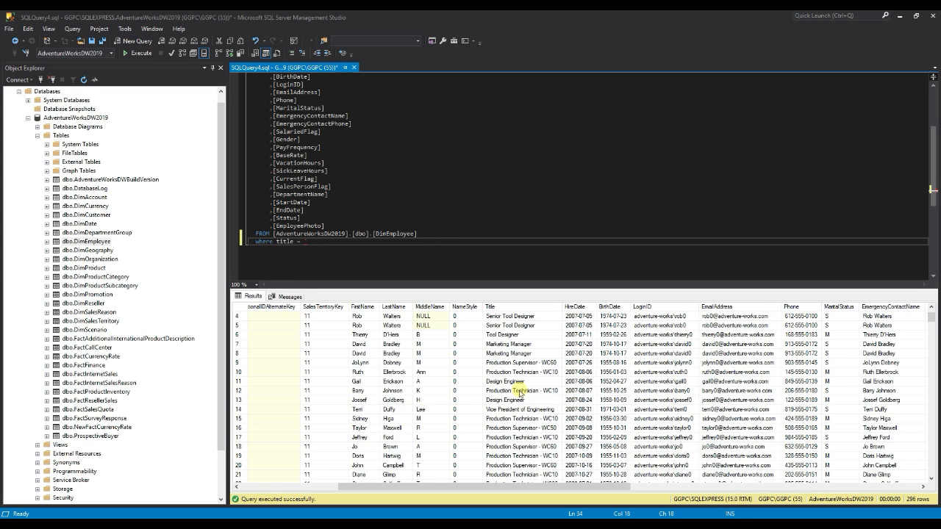
scroll(519, 392, "down", 6)
scroll(520, 392, "down", 8)
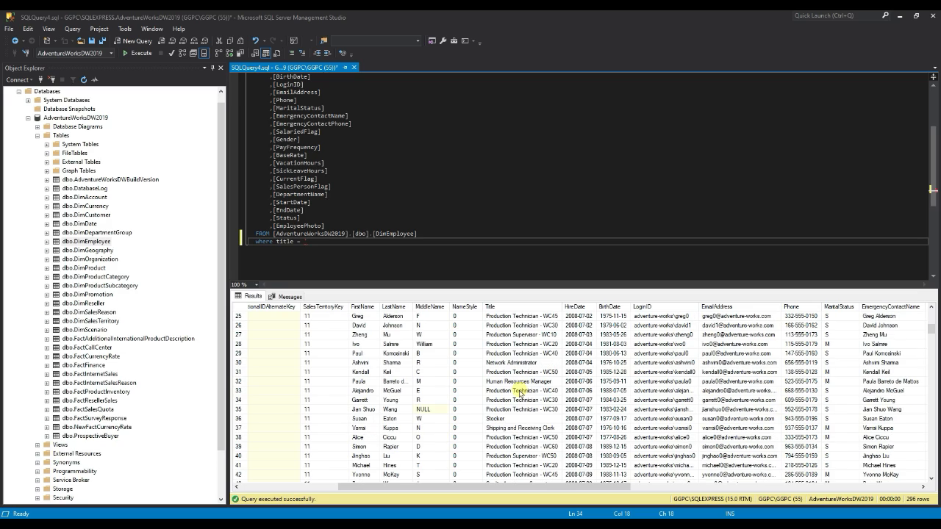
scroll(520, 392, "down", 14)
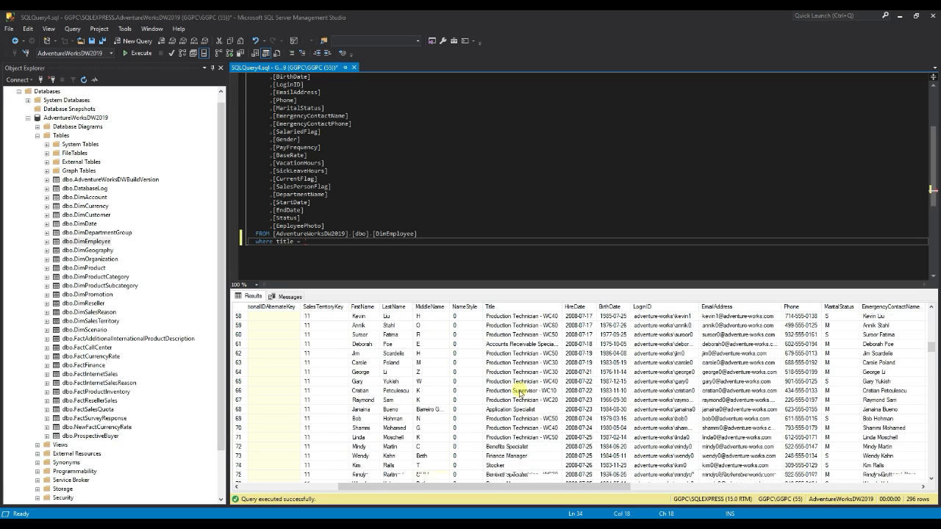
scroll(520, 392, "down", 20)
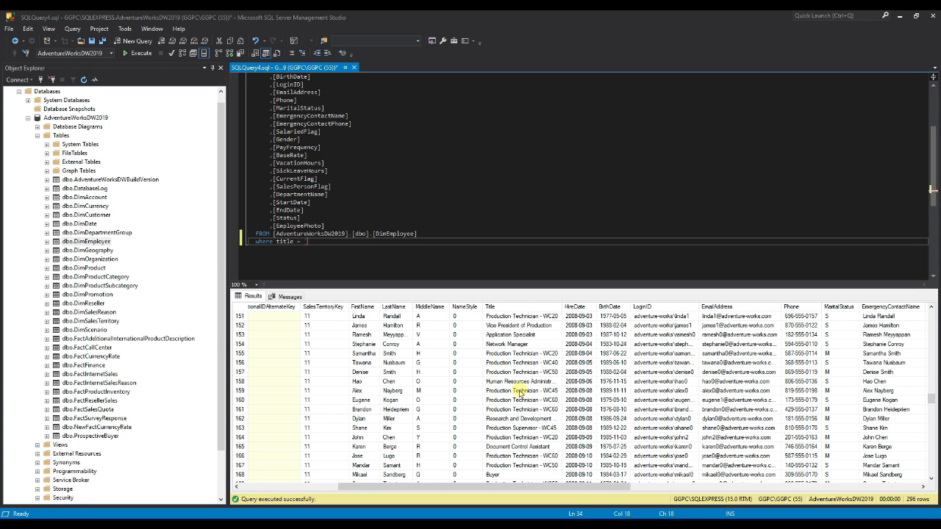
left_click(509, 476)
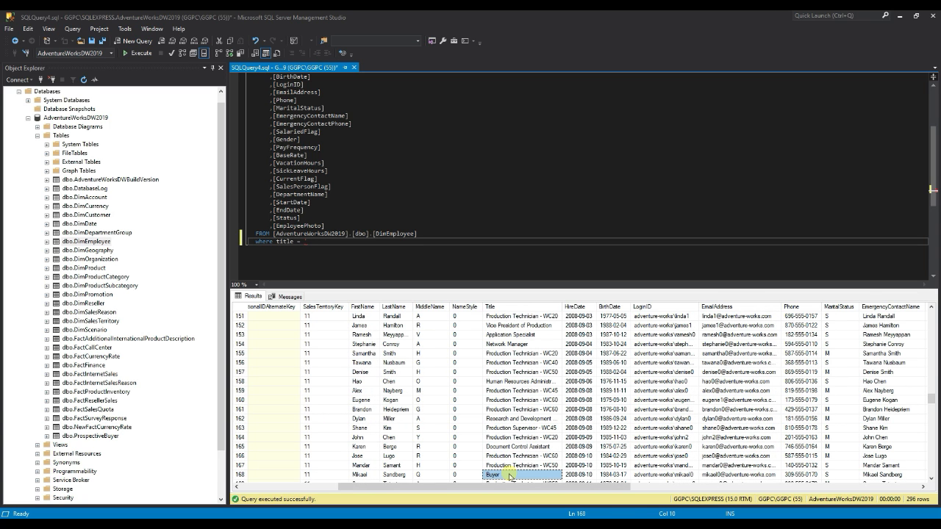
right_click(510, 476)
left_click(544, 405)
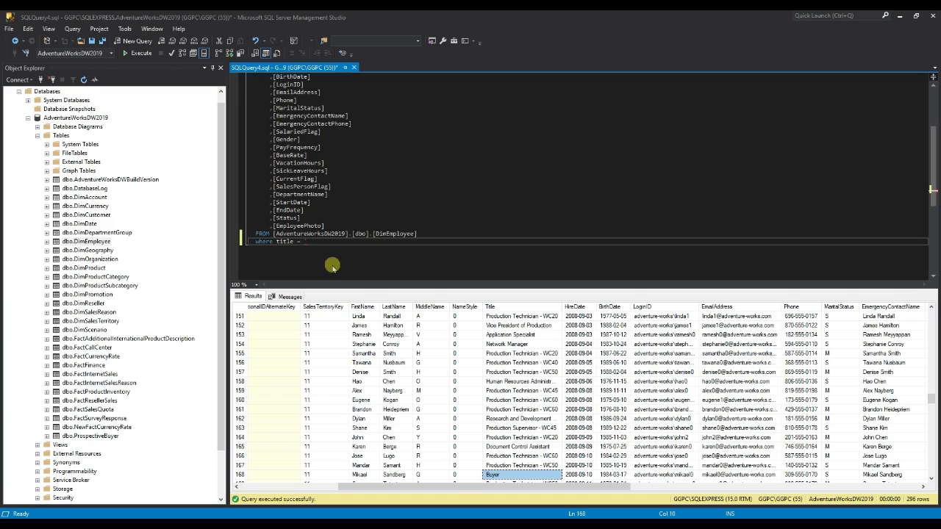
left_click(314, 244)
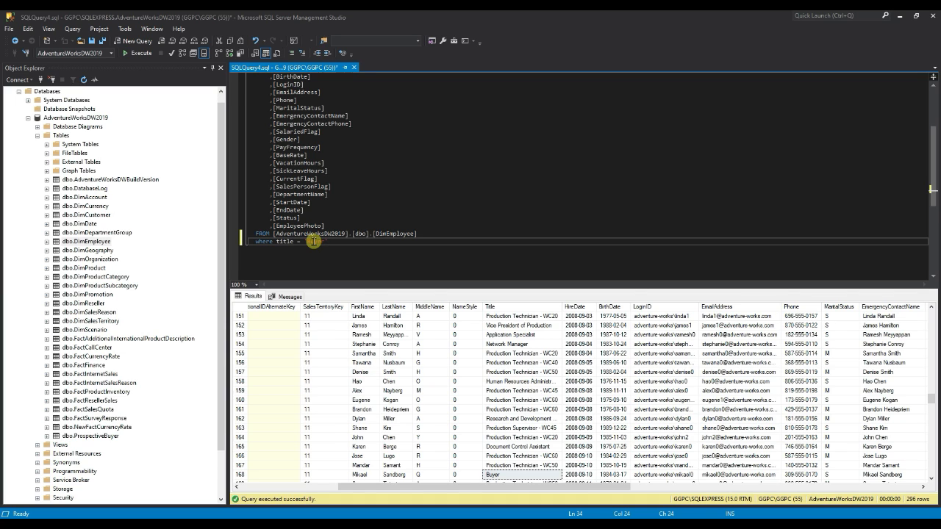
Add the condition AND MaritalStatus = 'M' below the title condition, execute the query and check the returned employee columns.
key("Return")
type("AND")
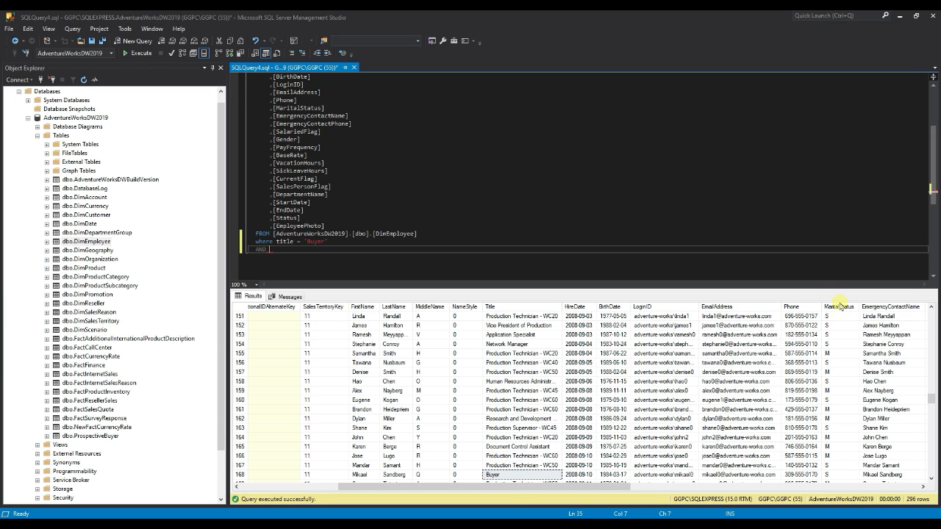
right_click(839, 354)
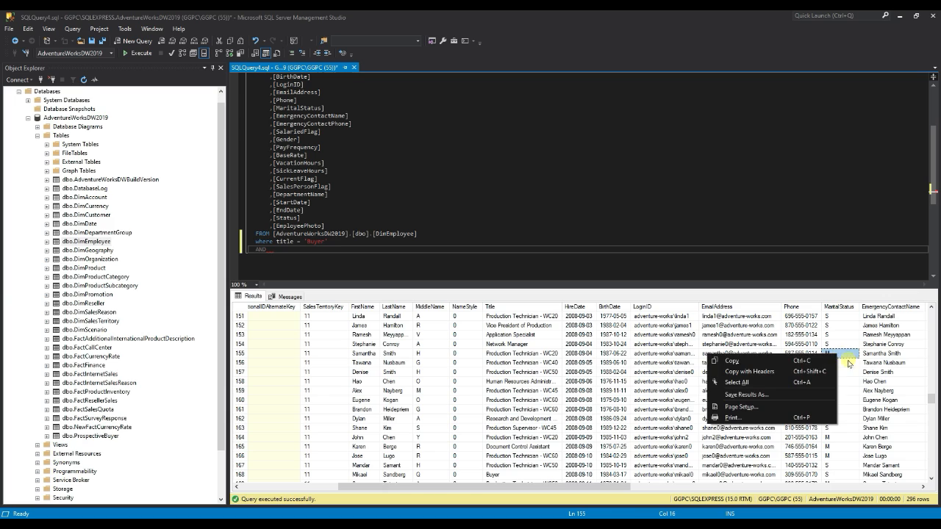
left_click(734, 362)
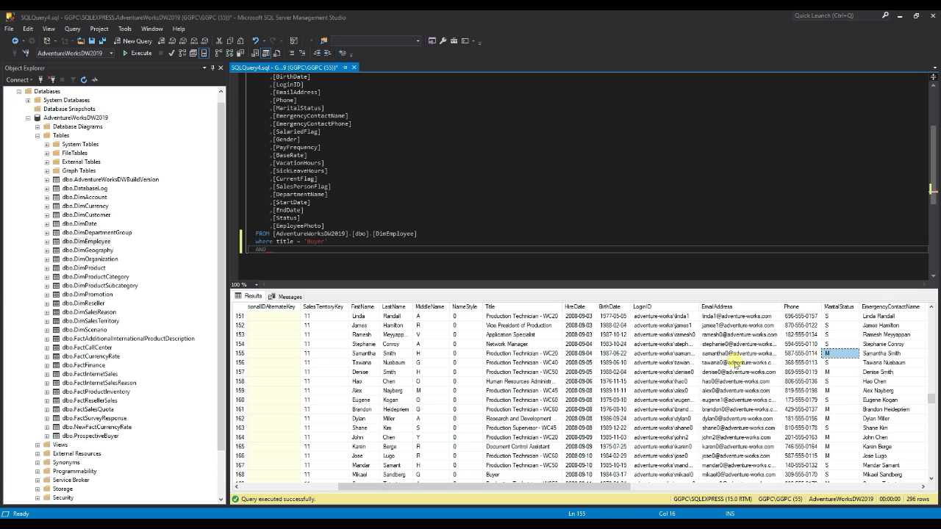
left_click(278, 250)
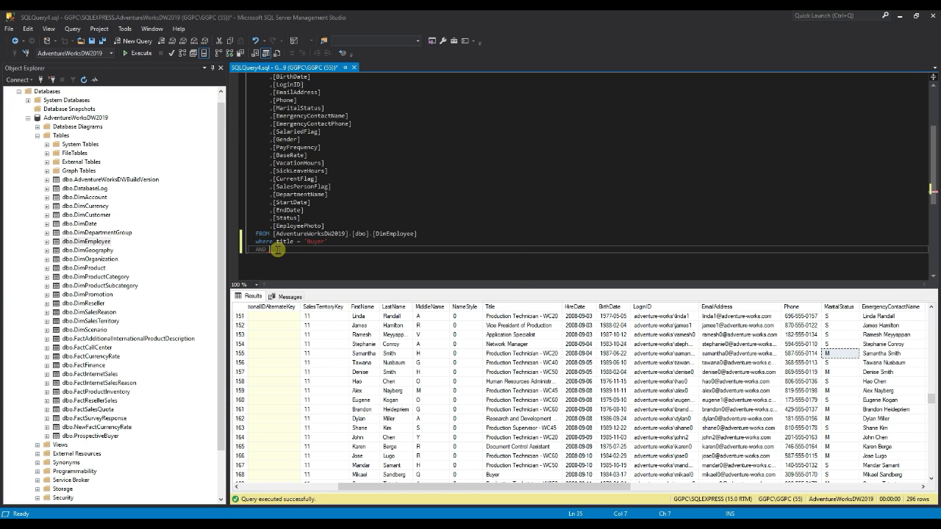
type("mari")
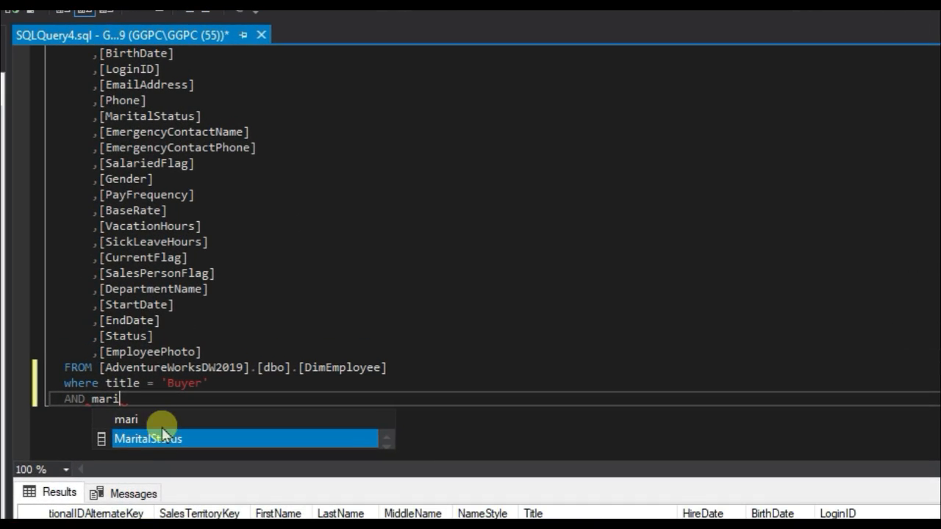
key("Tab")
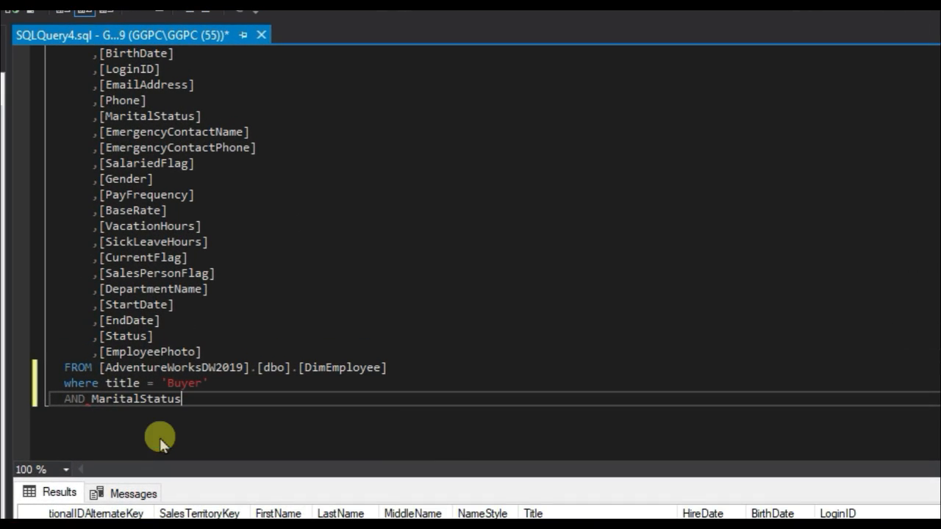
type("= '")
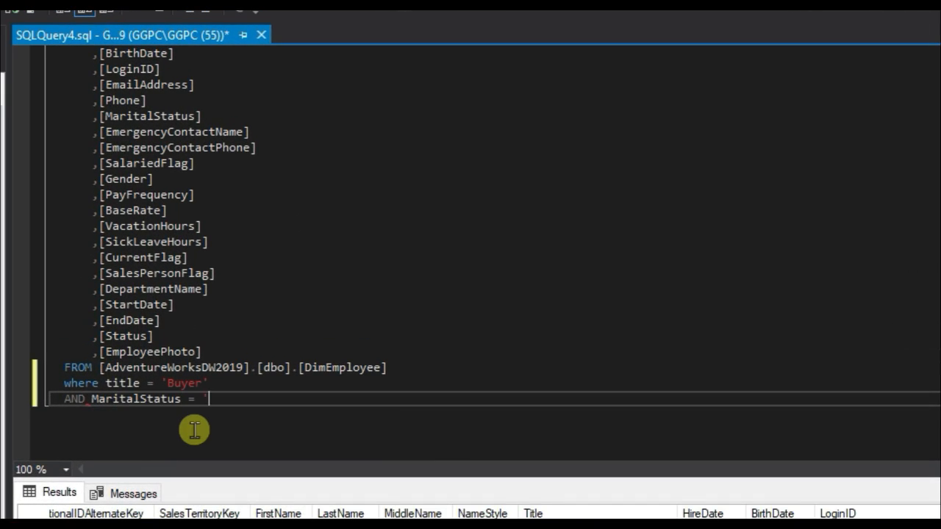
type("M'")
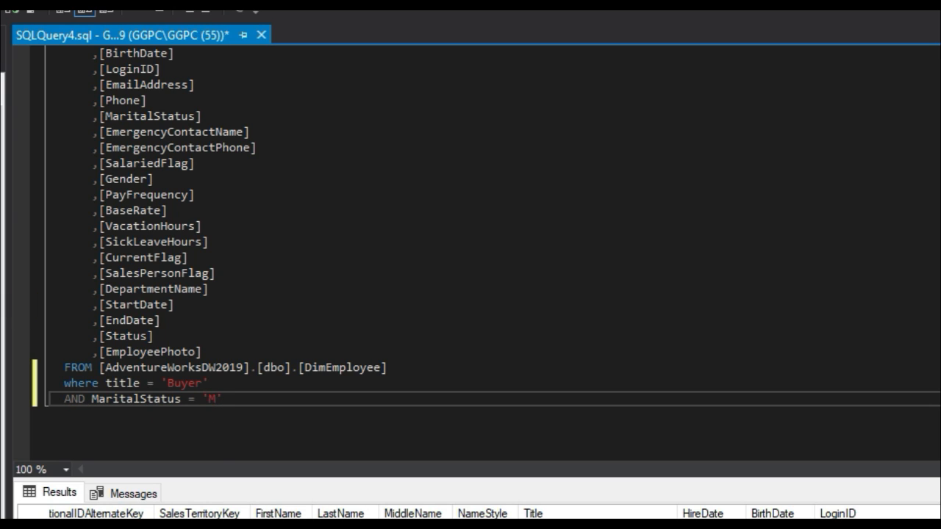
key("F5")
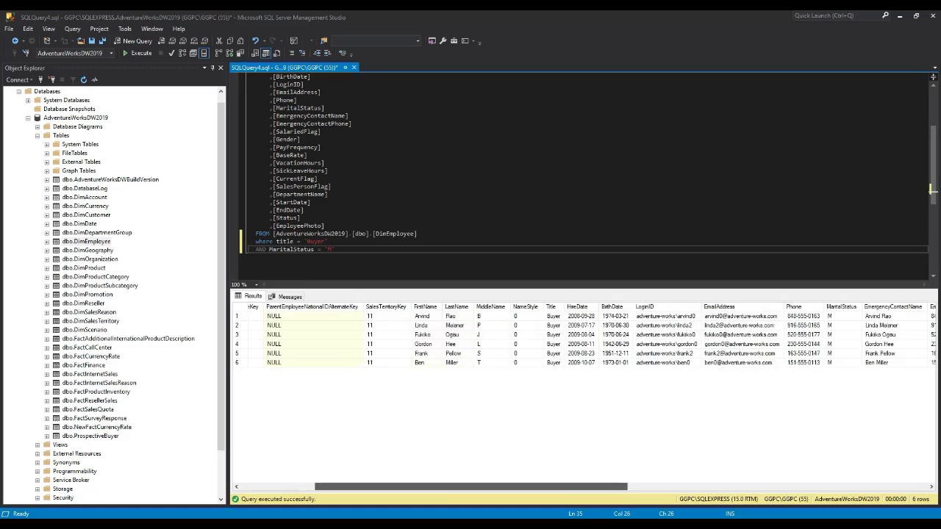
left_click_drag(445, 488, 526, 488)
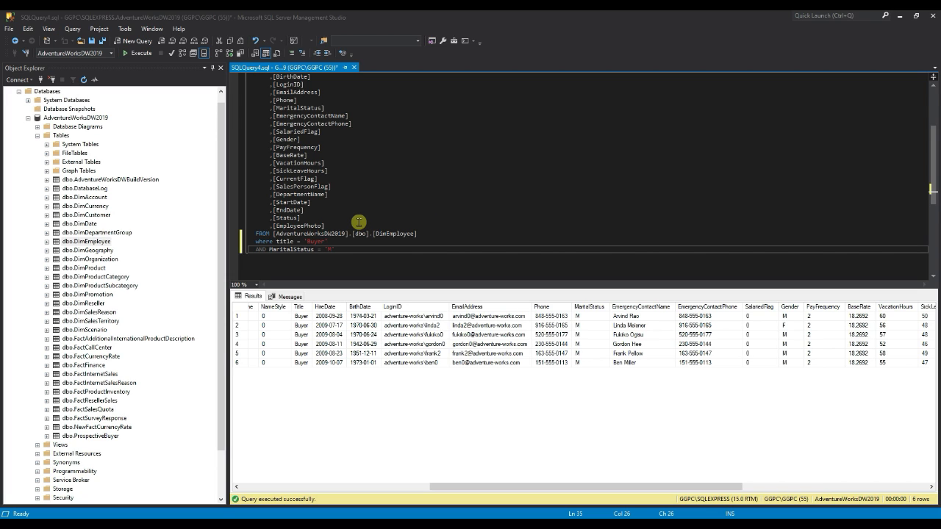
Delete TOP (1000) and every column except FirstName, LastName and Title from the SELECT list.
left_click_drag(357, 228, 295, 162)
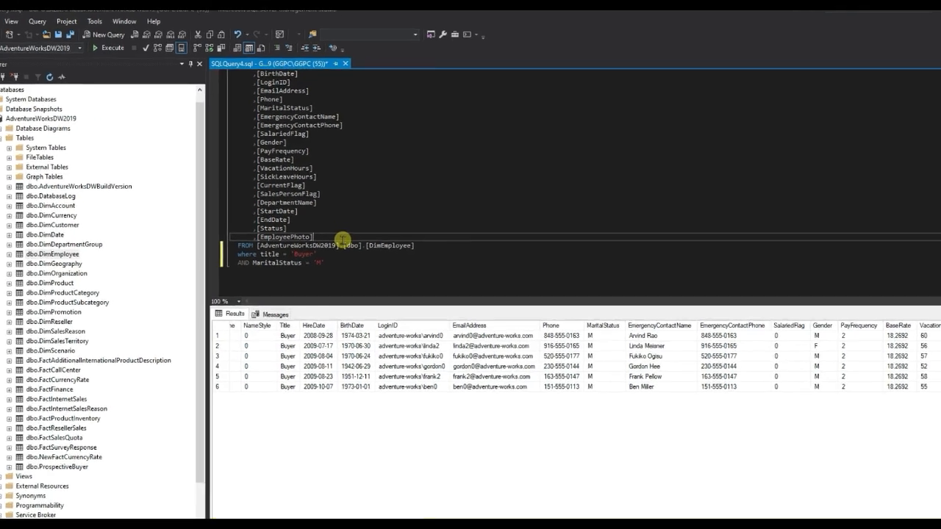
left_click_drag(214, 190, 66, 209)
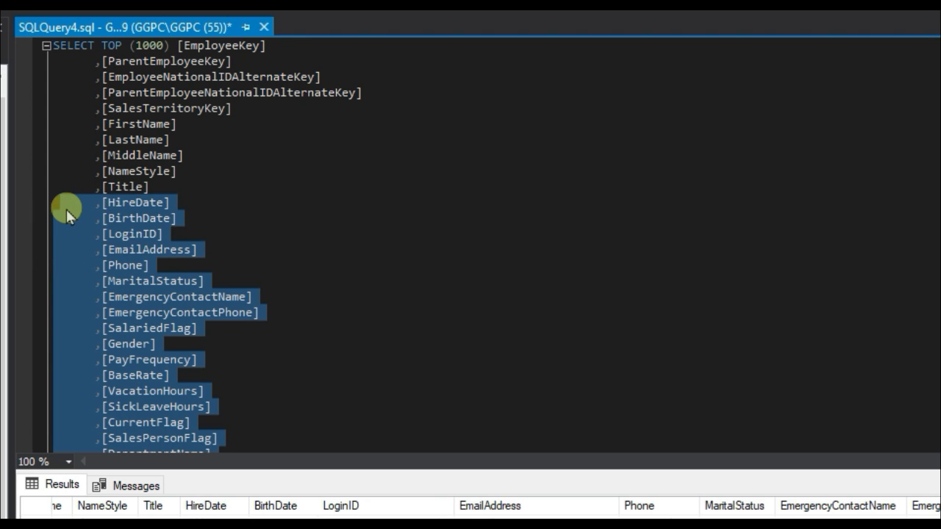
key("Delete")
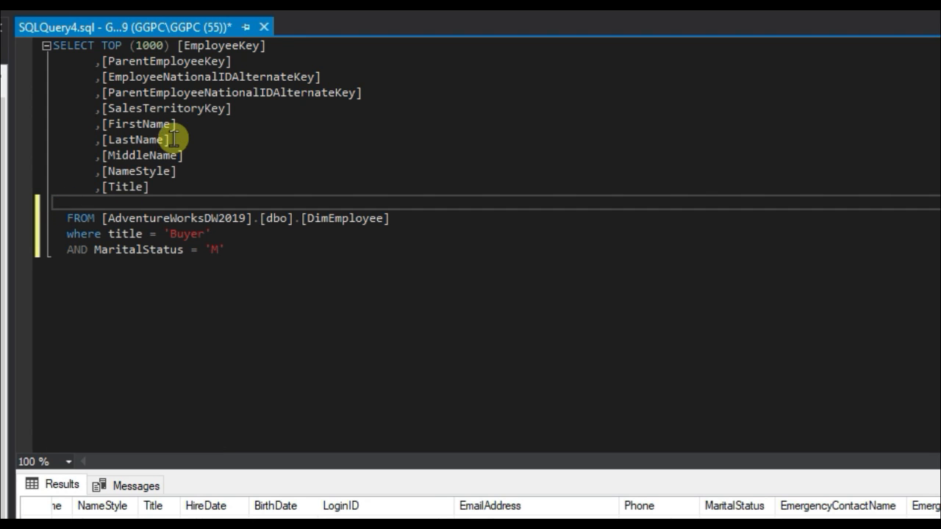
left_click_drag(197, 163, 29, 154)
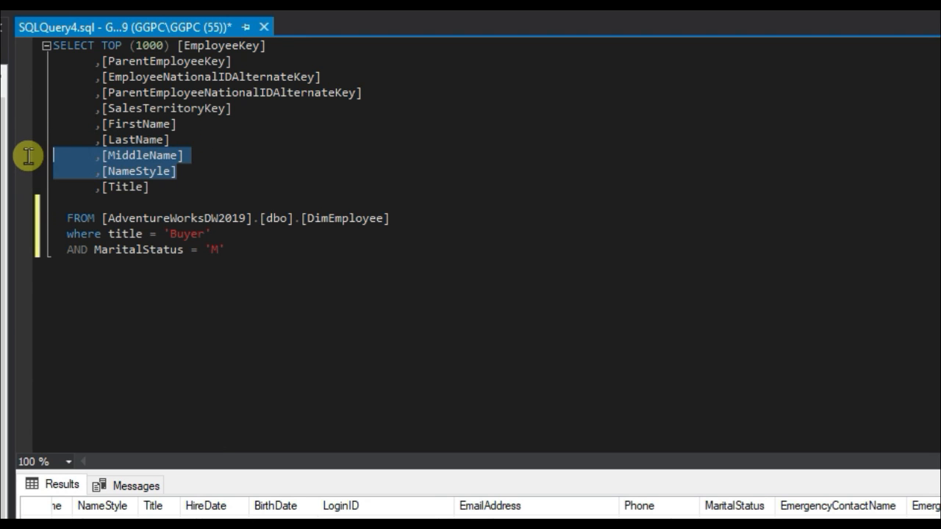
key("Delete")
left_click_drag(234, 109, 101, 45)
key("Delete")
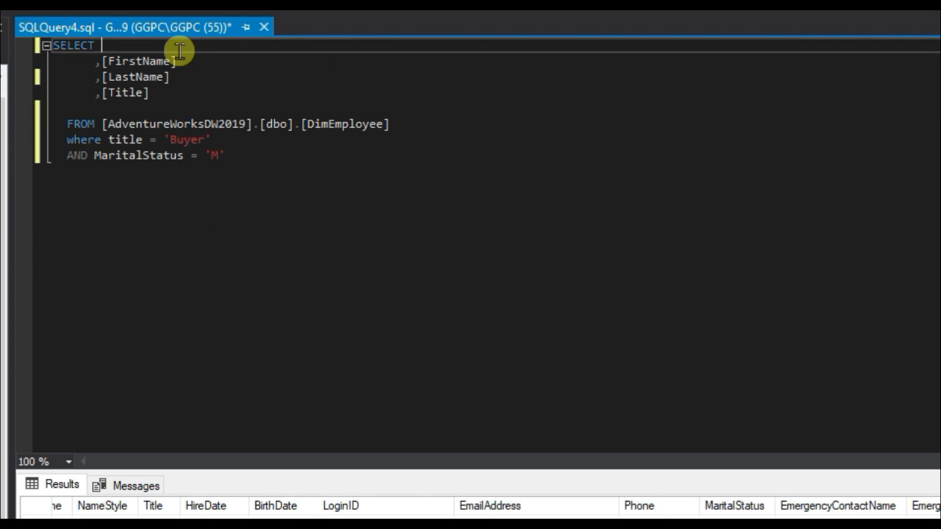
Remove the comma before FirstName and bring the column up onto the SELECT line.
left_click(103, 59)
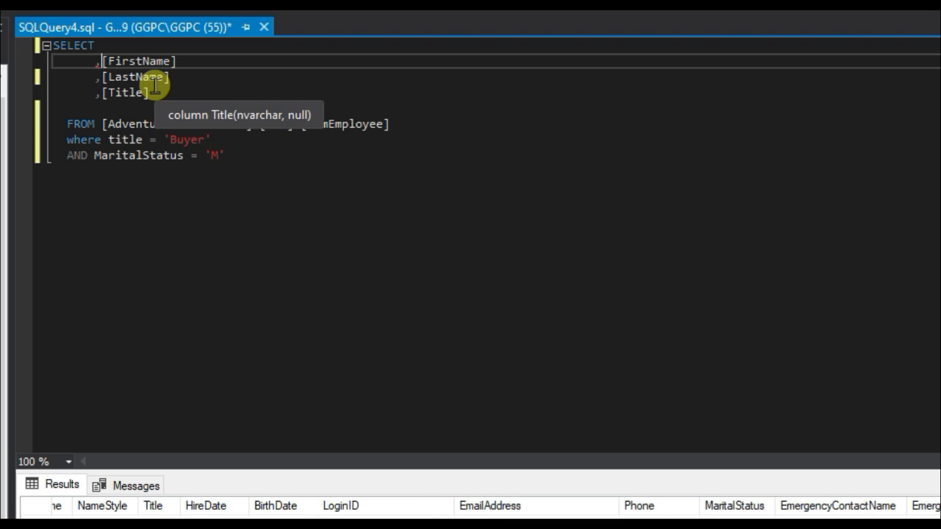
key("BackSpace")
key("BackSpace")
key("BackSpace")
key("BackSpace")
key("BackSpace")
key("BackSpace")
key("BackSpace")
key("BackSpace")
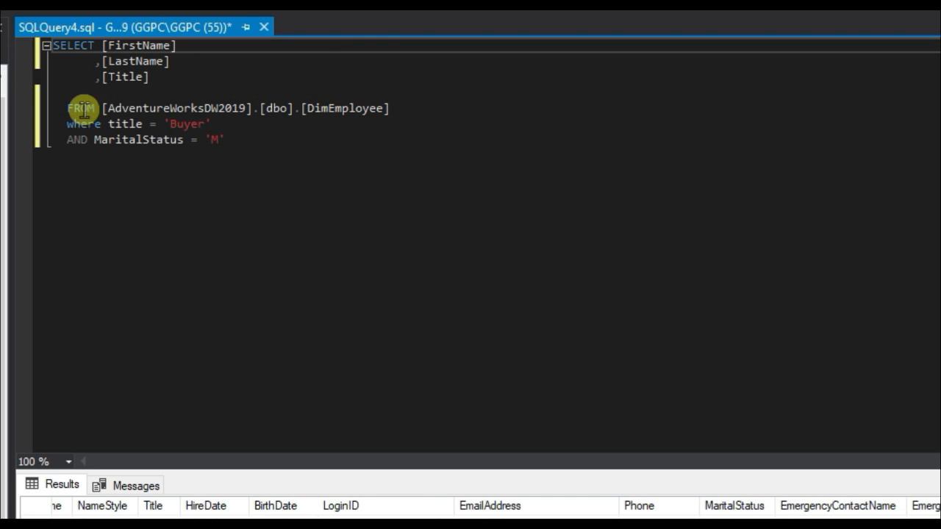
Delete the title and MaritalStatus conditions below the FROM line and execute the query for all employees.
left_click_drag(262, 151, 42, 122)
key("Delete")
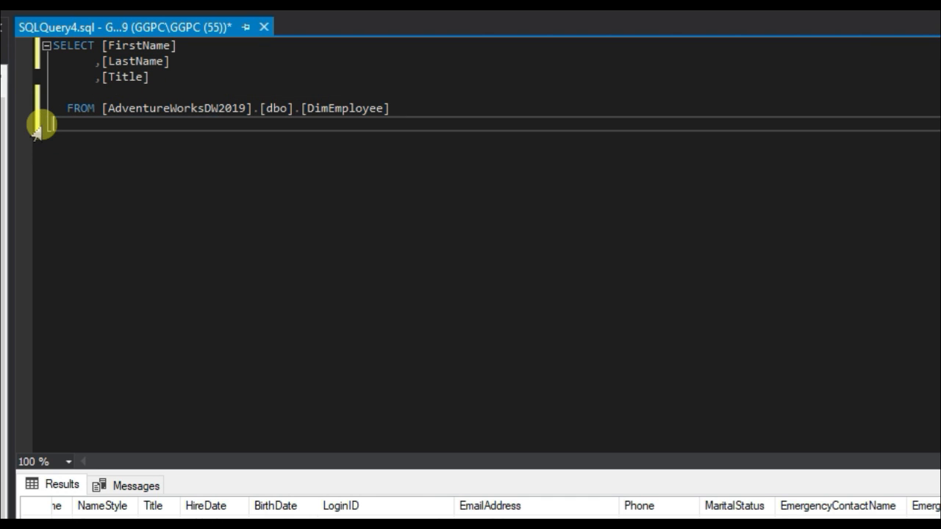
key("BackSpace")
key("F5")
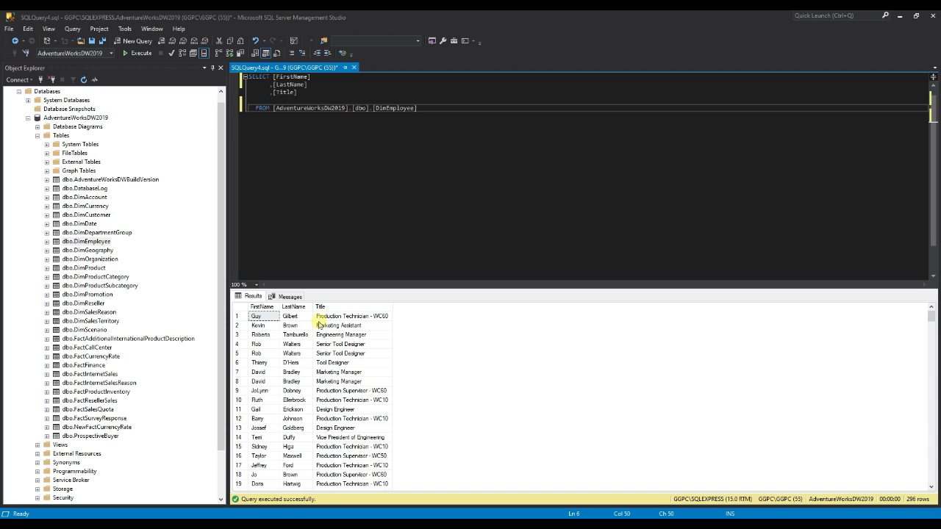
left_click(291, 99)
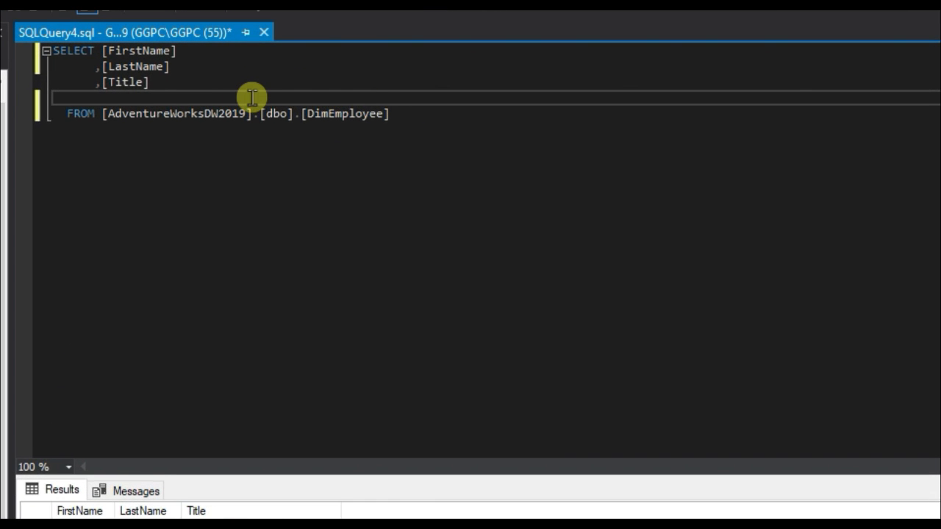
Remove the blank line above FROM and add the condition where Title = 'Marketing Manager' below it.
key("BackSpace")
key("BackSpace")
left_click(448, 99)
key("Return")
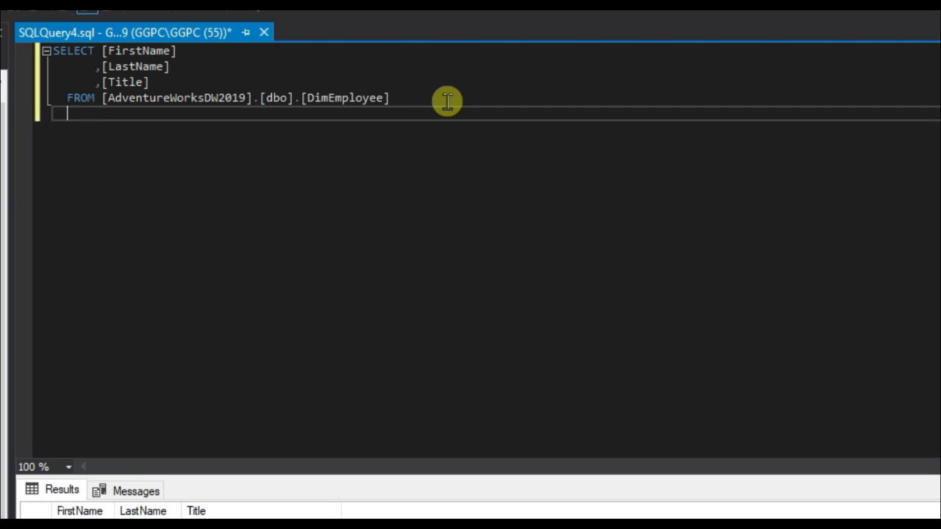
type("wherer")
key("BackSpace")
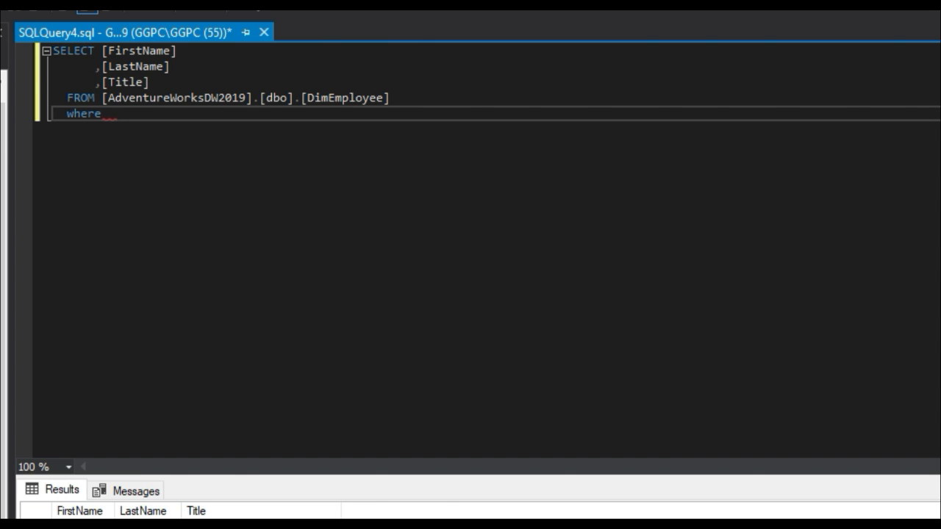
type("title")
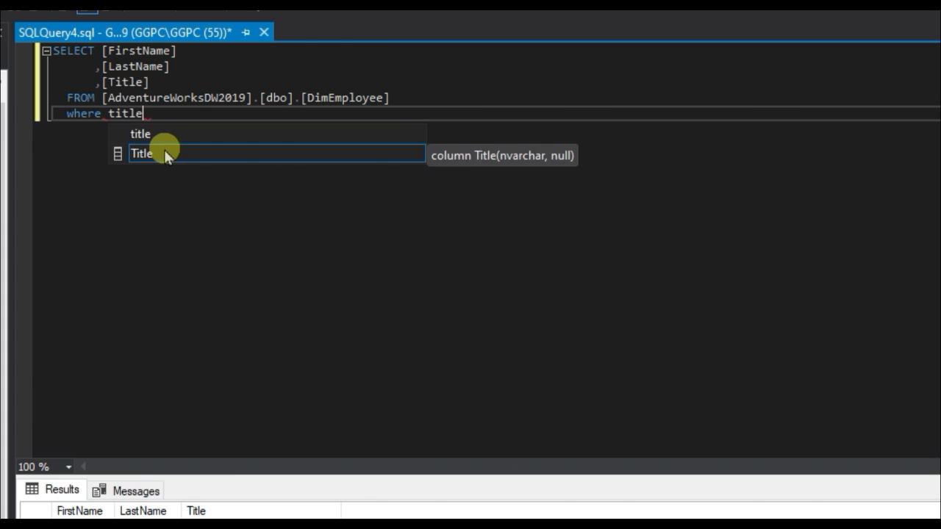
double_click(166, 156)
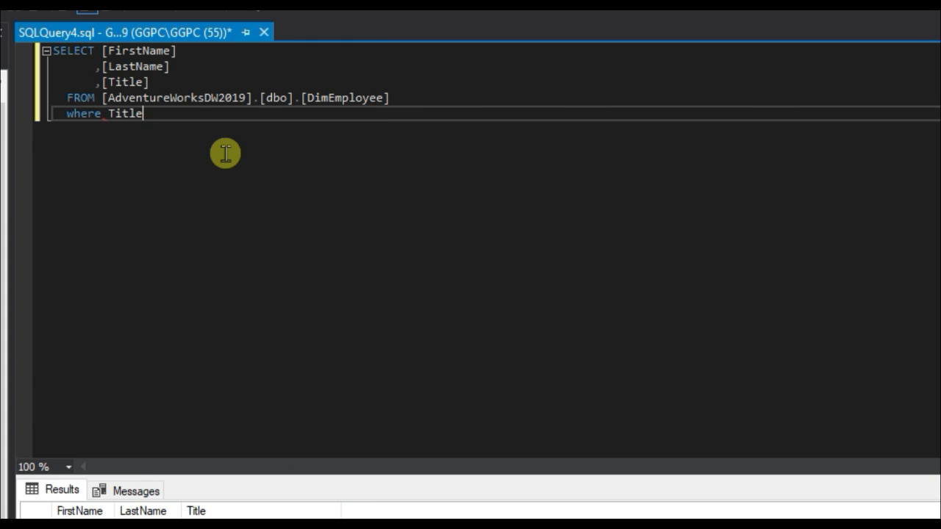
type("= '")
type("Marketing Manager")
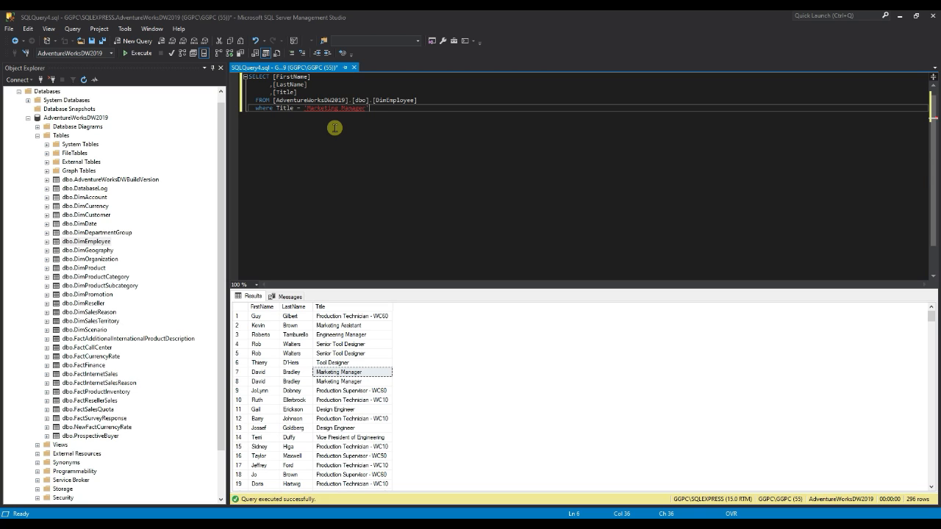
Begin a second condition, OR Title =, on a new line below the Marketing Manager condition.
key("Return")
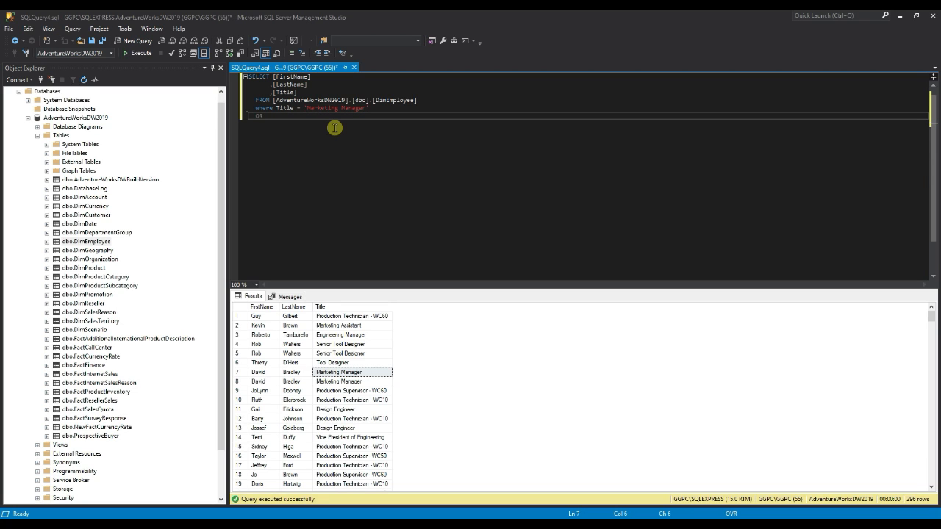
double_click(284, 108)
key("ctrl+c")
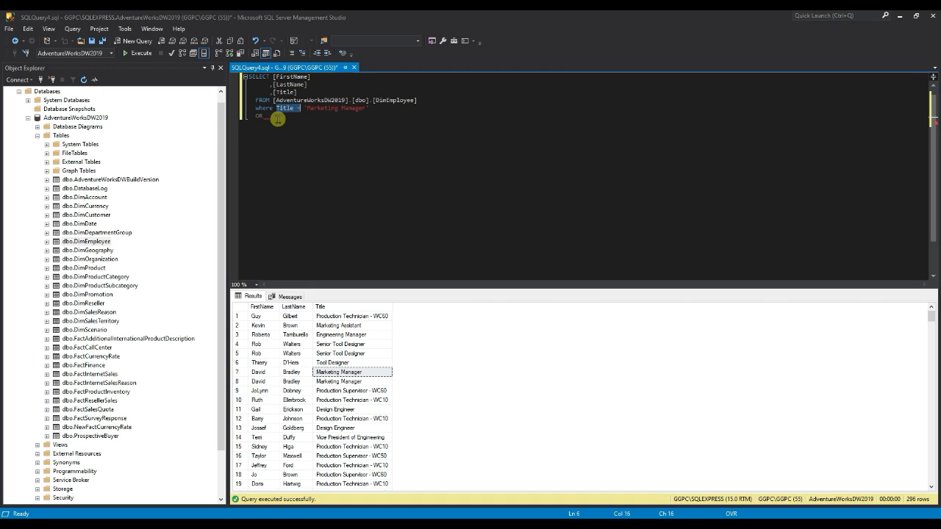
left_click(277, 118)
key("ctrl+v")
type("=")
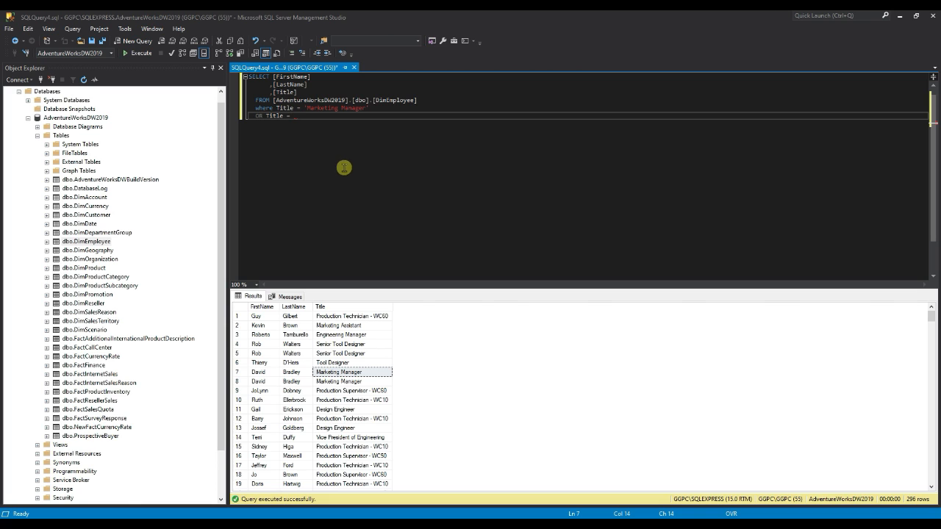
Copy the title Marketing Specialist from the results into the OR condition in single quotes and execute the query.
scroll(364, 404, "down", 7)
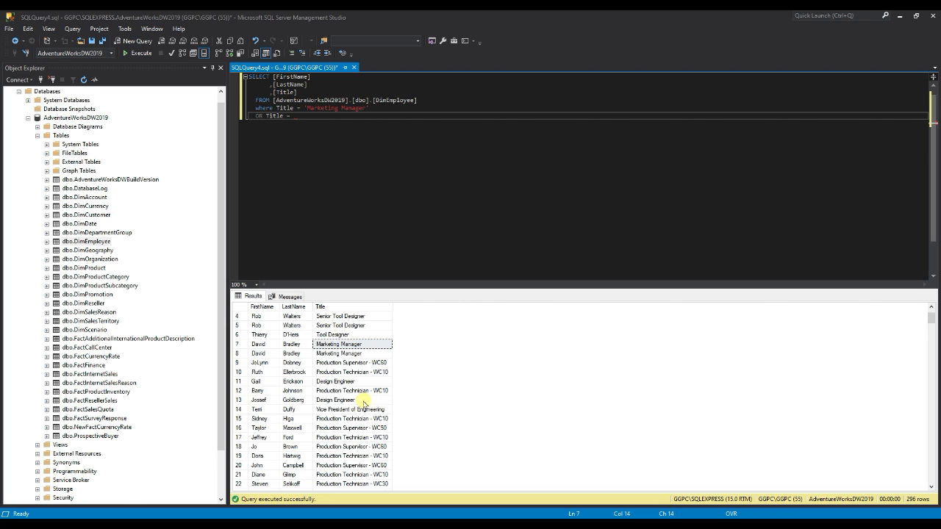
scroll(364, 404, "down", 4)
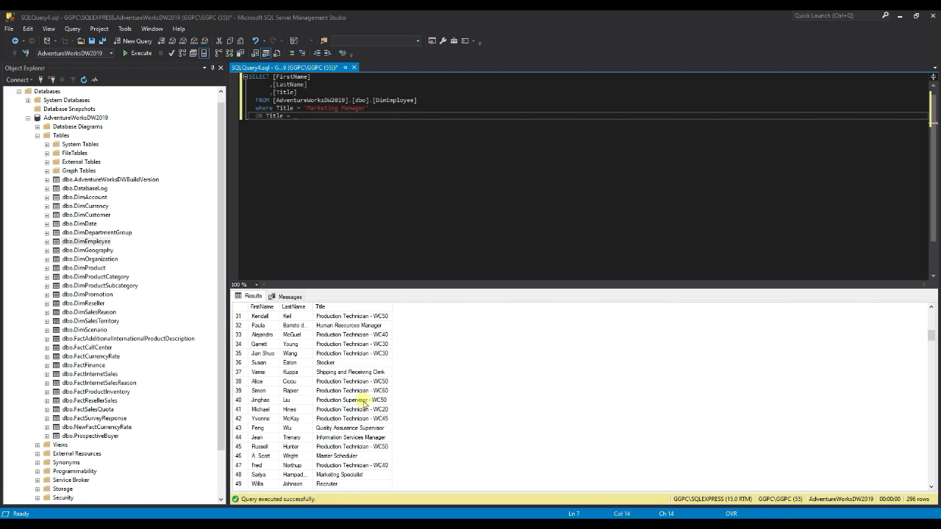
left_click(350, 447)
right_click(349, 448)
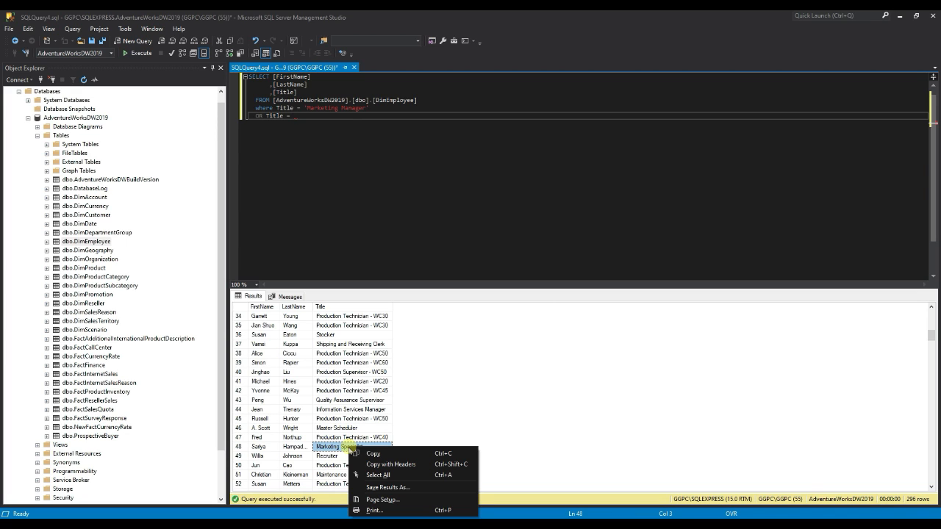
left_click(392, 449)
left_click(316, 116)
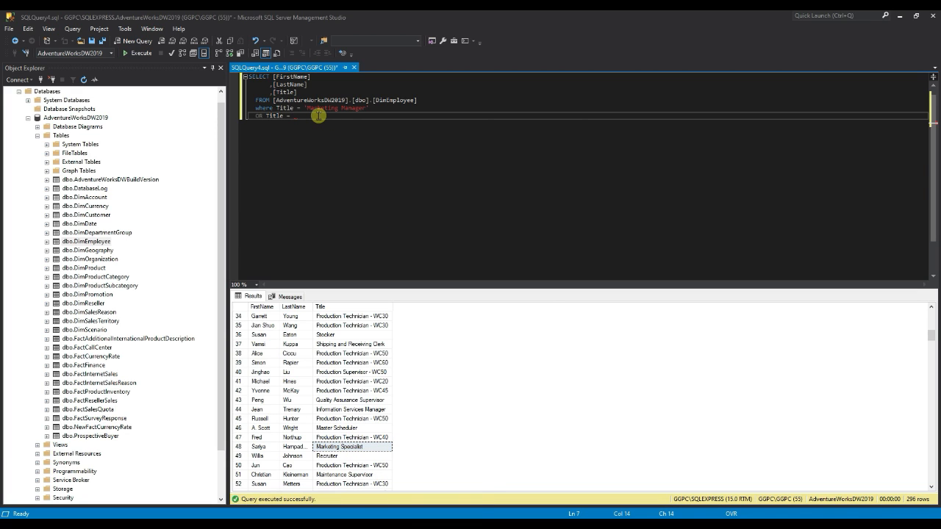
key("ctrl+v")
type("'")
left_click(142, 53)
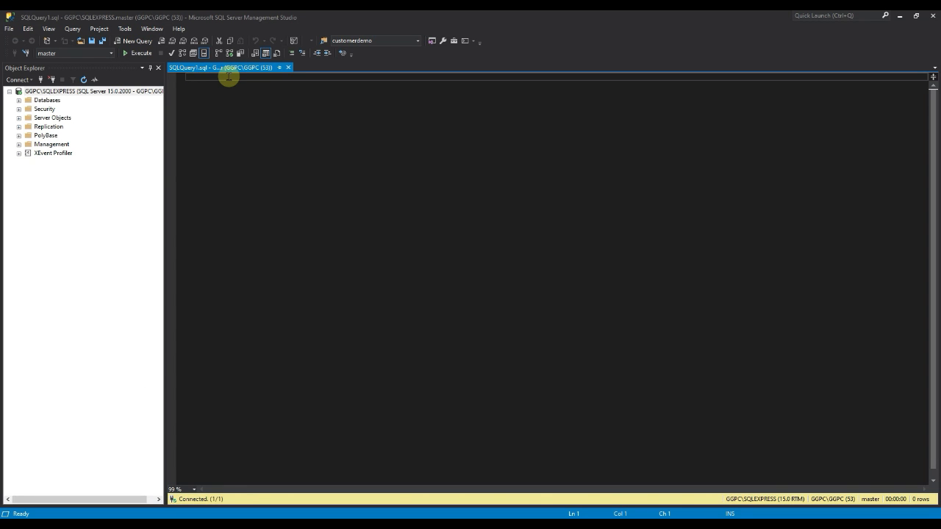
Write SELECT in the empty query and put the FROM keyword on its own line below.
type("SELECT ")
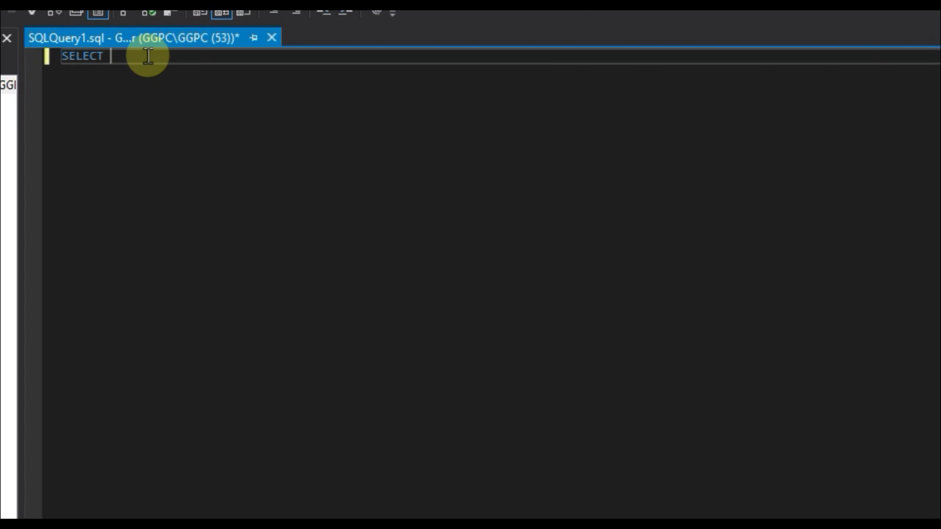
type("ORDER")
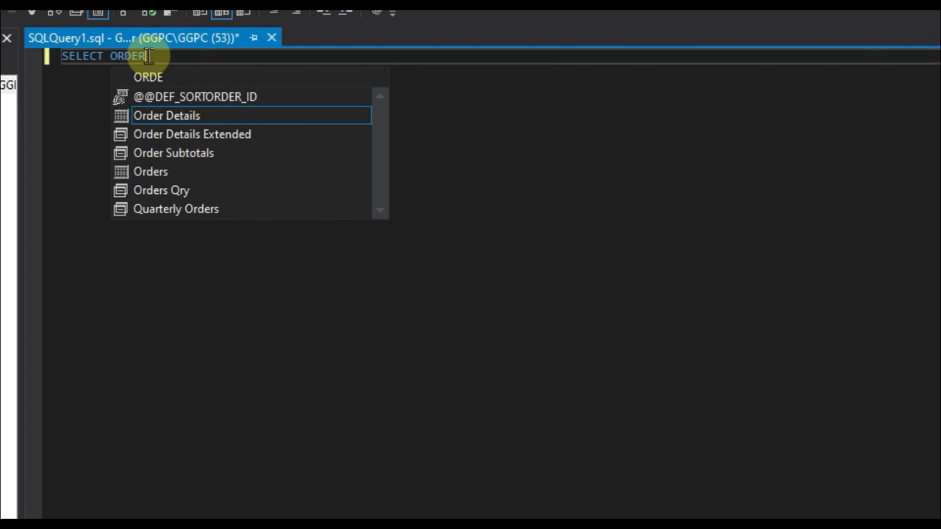
left_click(112, 61)
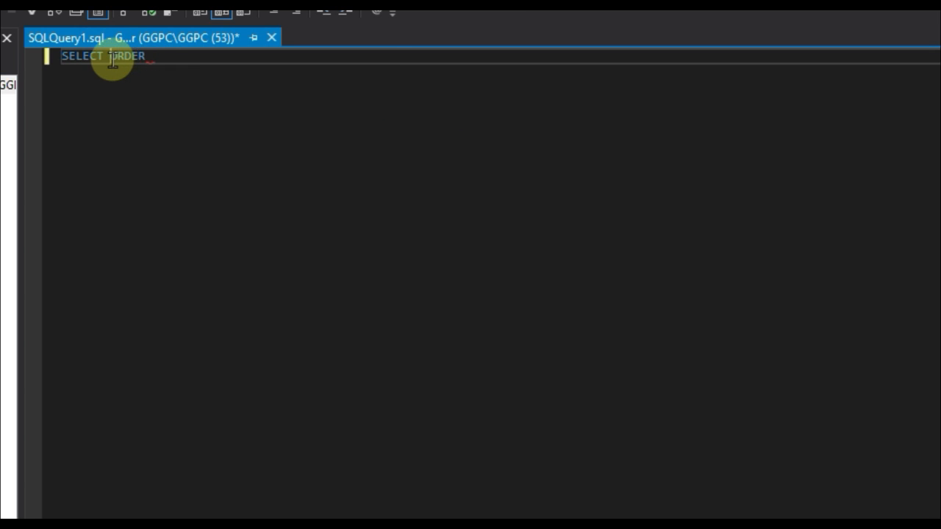
double_click(112, 60)
type("FROM")
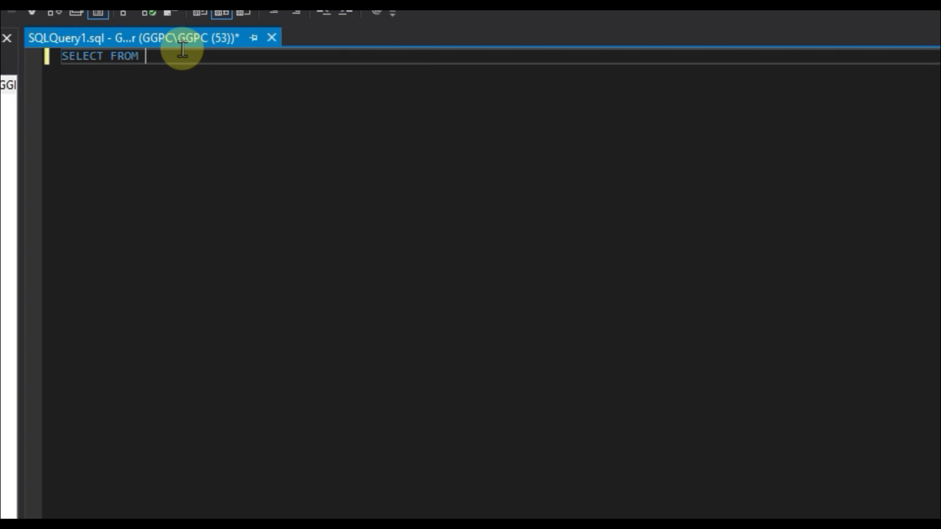
left_click(106, 58)
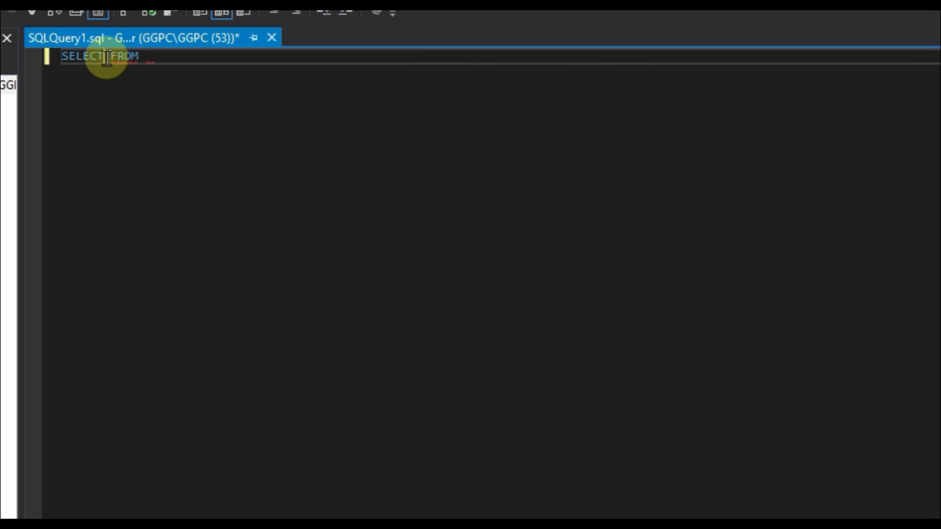
key("Return")
left_click(120, 64)
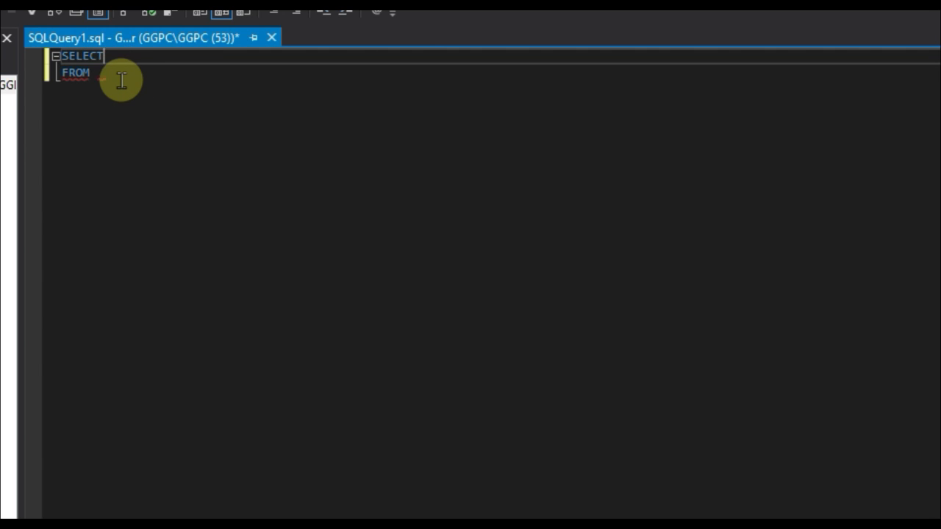
Complete the FROM clause with the table AdventureWorksDW2019.DBO.FactInternetSales.
left_click(122, 80)
type("ADVE")
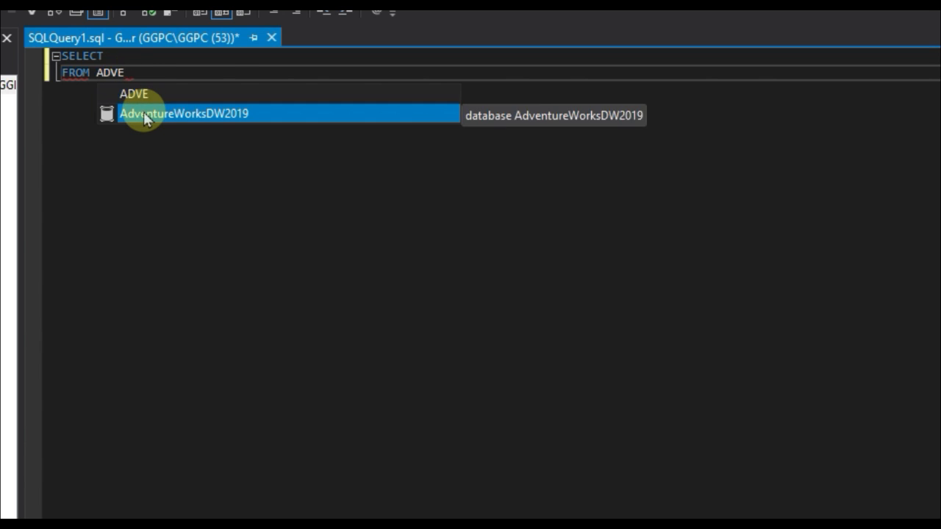
double_click(128, 114)
type(".DBO.")
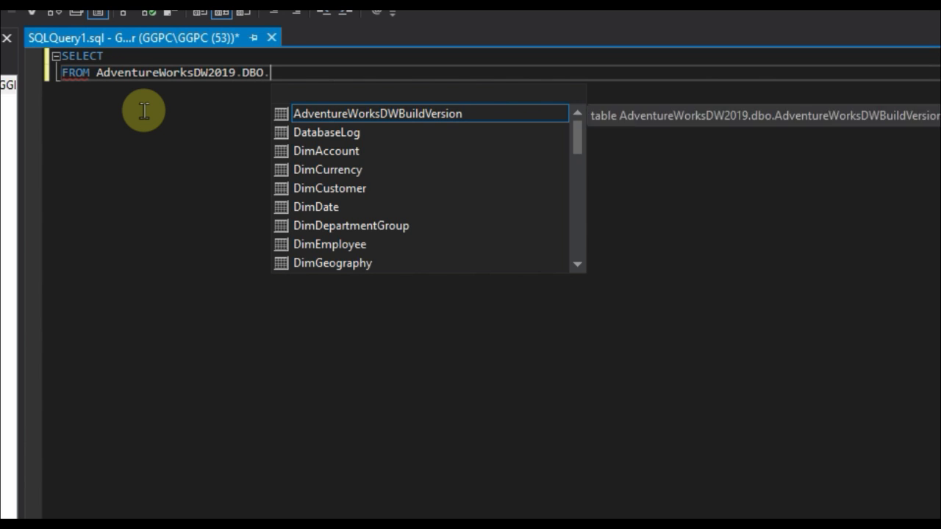
type("FACT")
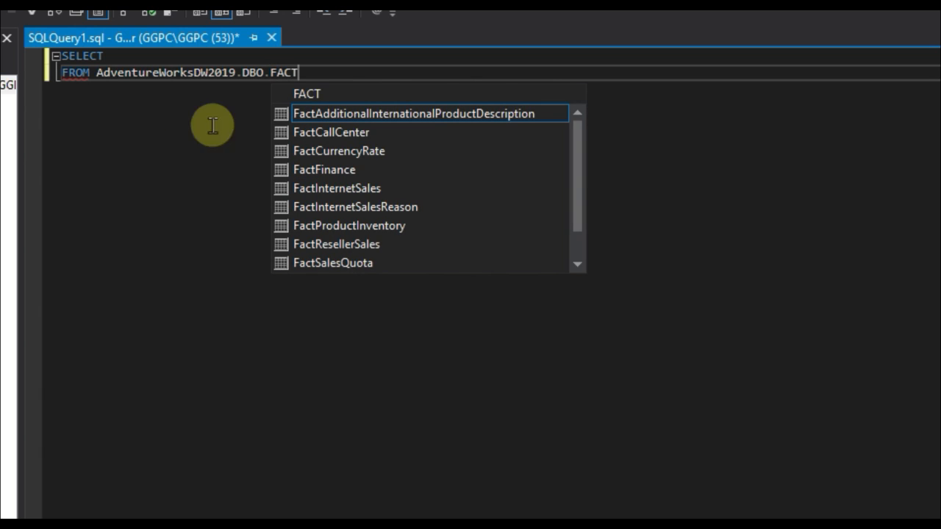
double_click(359, 188)
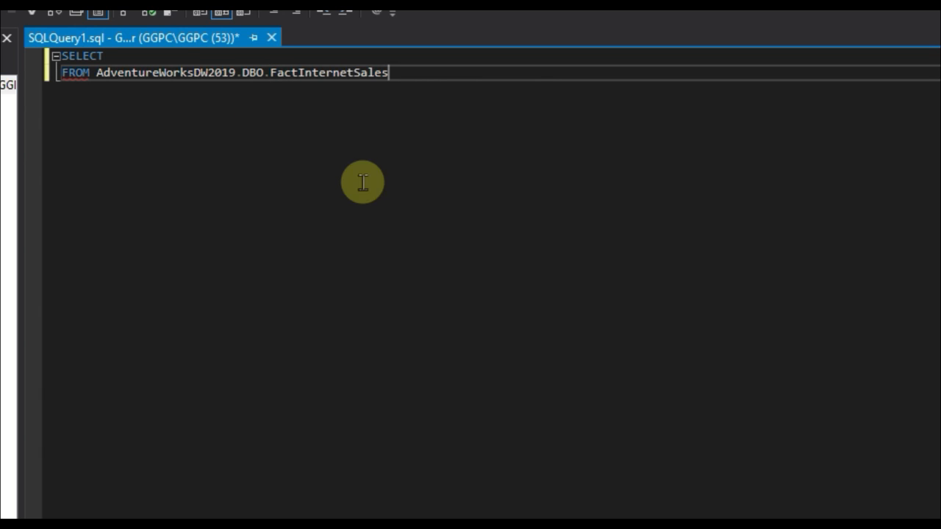
Add the OrderDate column followed by a comma to the SELECT line.
left_click(136, 63)
type("ORDER")
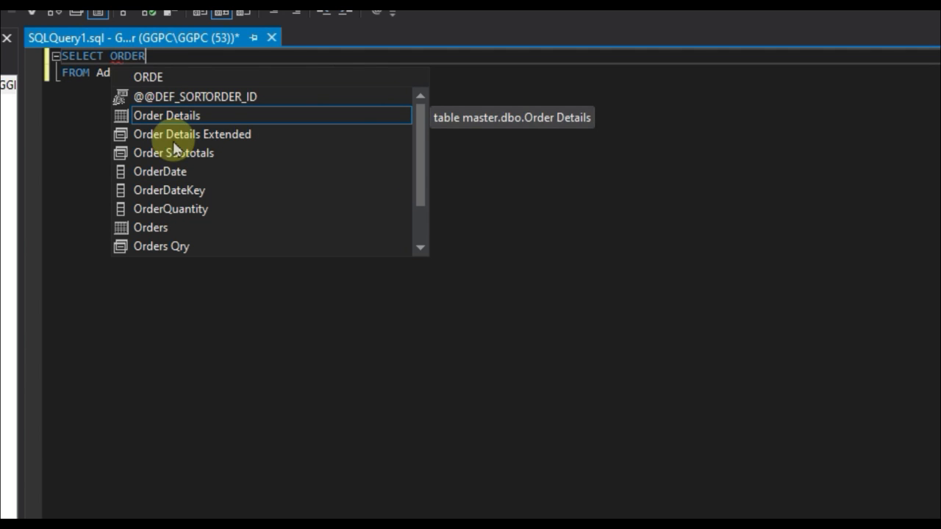
double_click(209, 172)
type(", ")
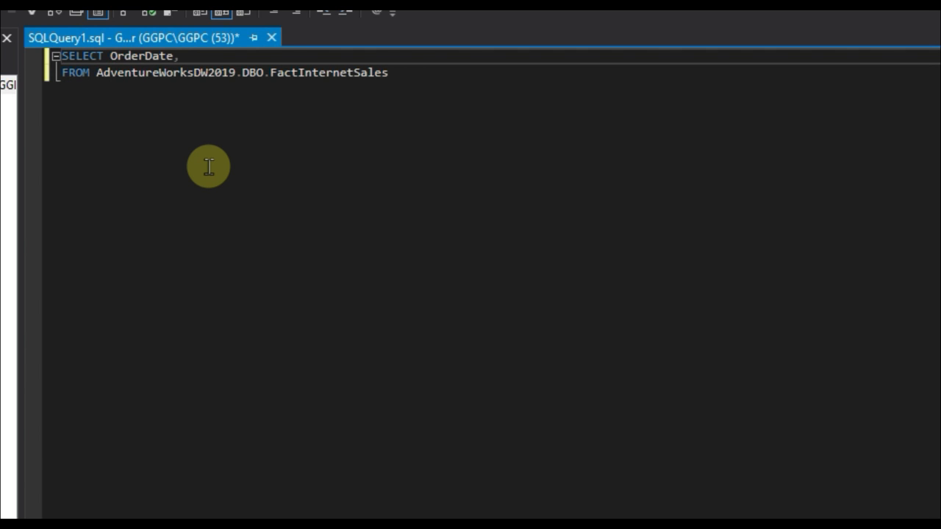
Add SUM(SALESAMOUNT) AS SALES after OrderDate in the SELECT list and execute the query.
type("SU")
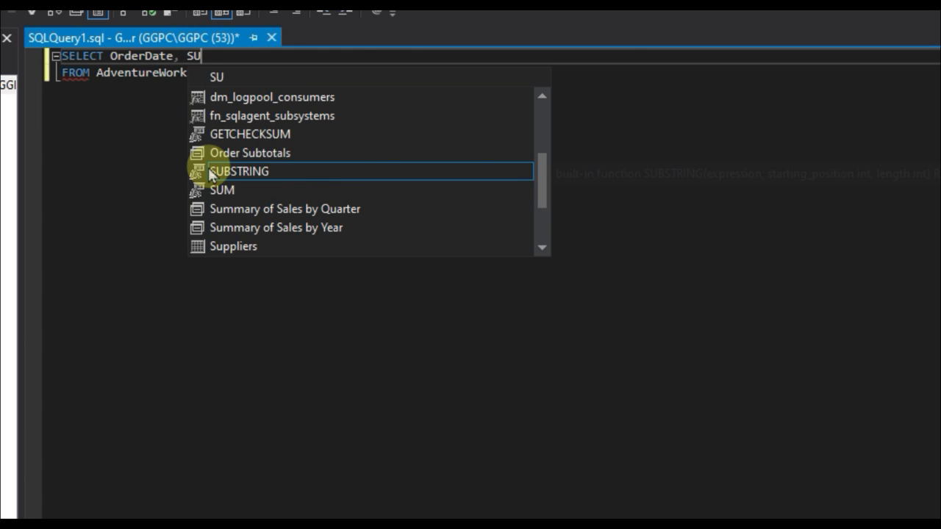
type("M(")
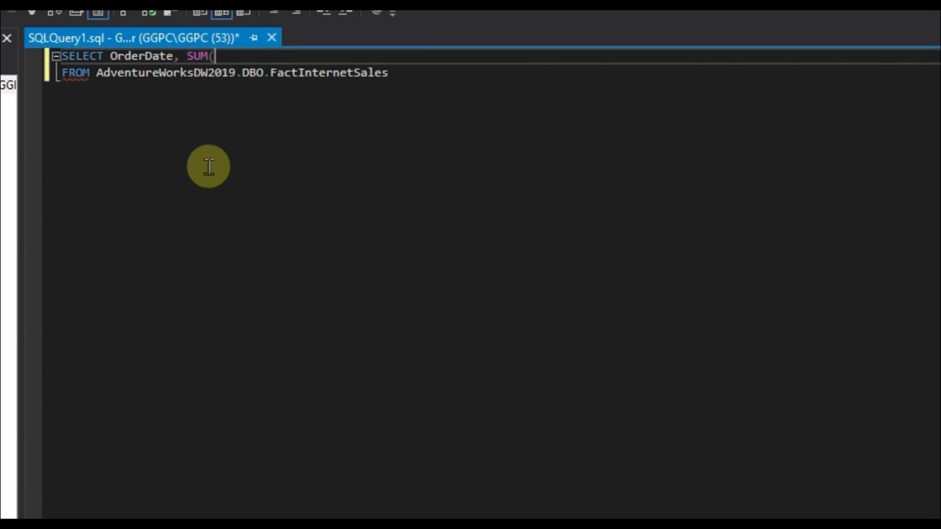
type("SALESAMOU")
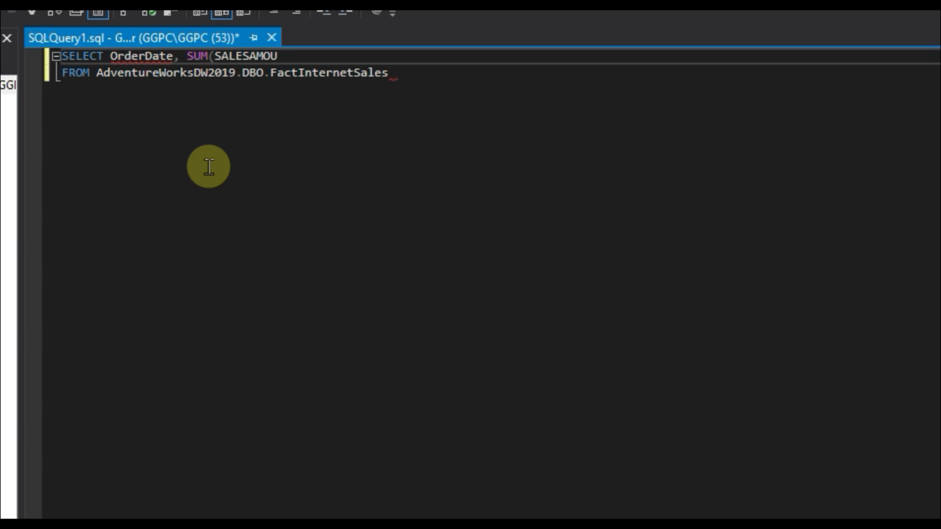
type("NT) AS SALES")
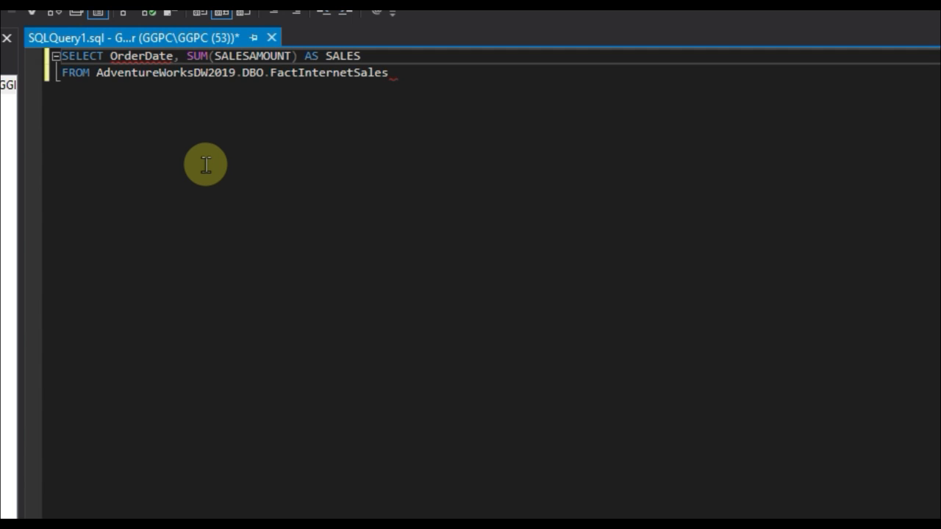
left_click(397, 75)
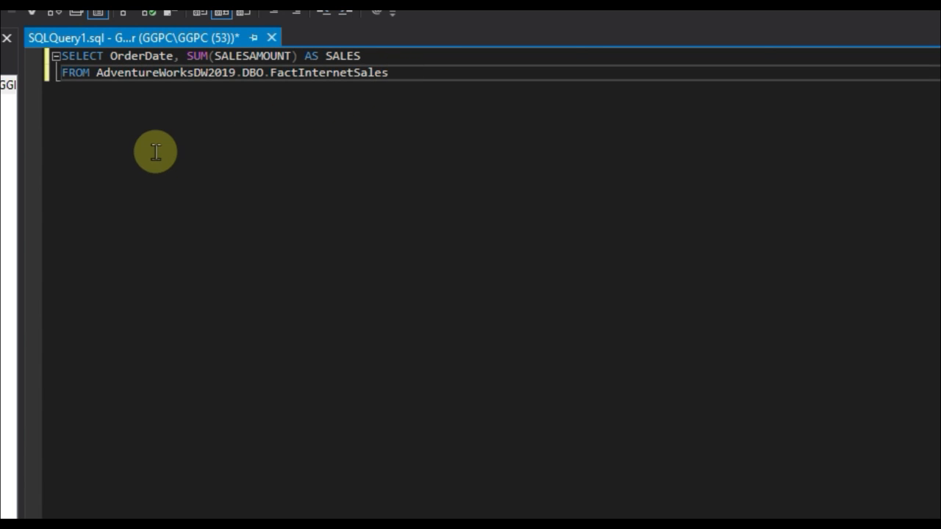
key("F5")
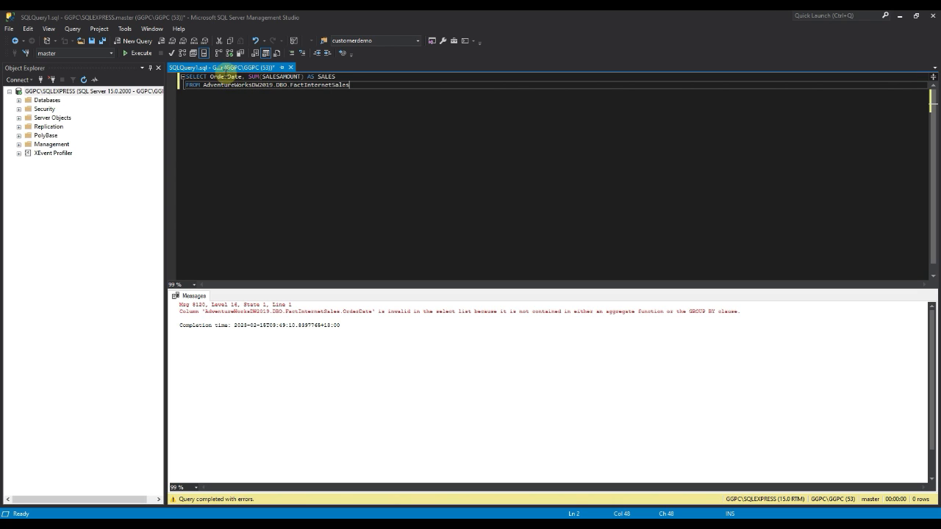
Add GROUP BY OrderDate below the FROM line and execute the sales query.
key("Return")
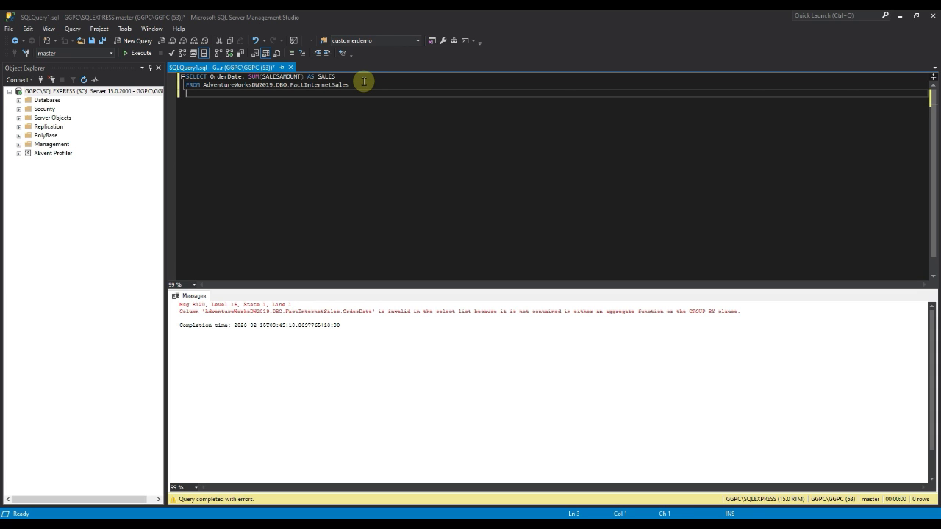
type("GROUP BY ORDER")
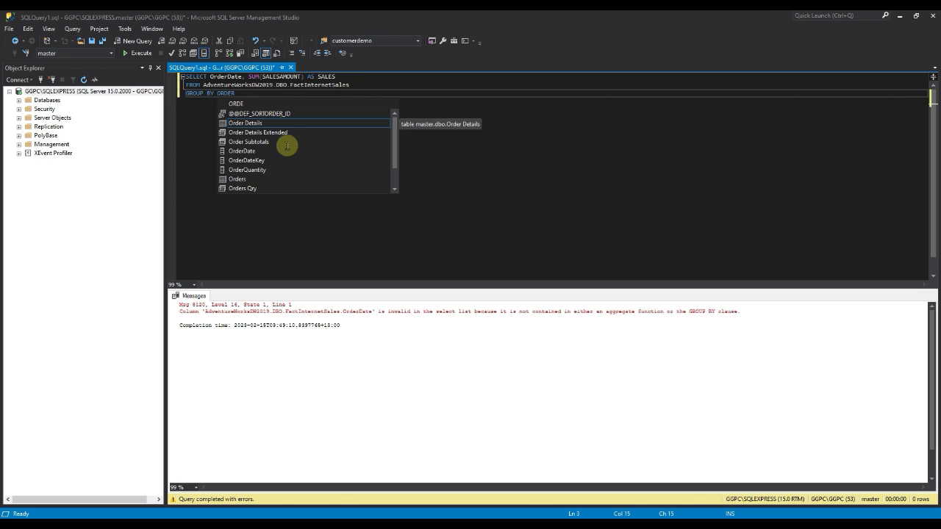
left_click(274, 142)
double_click(272, 150)
left_click(136, 41)
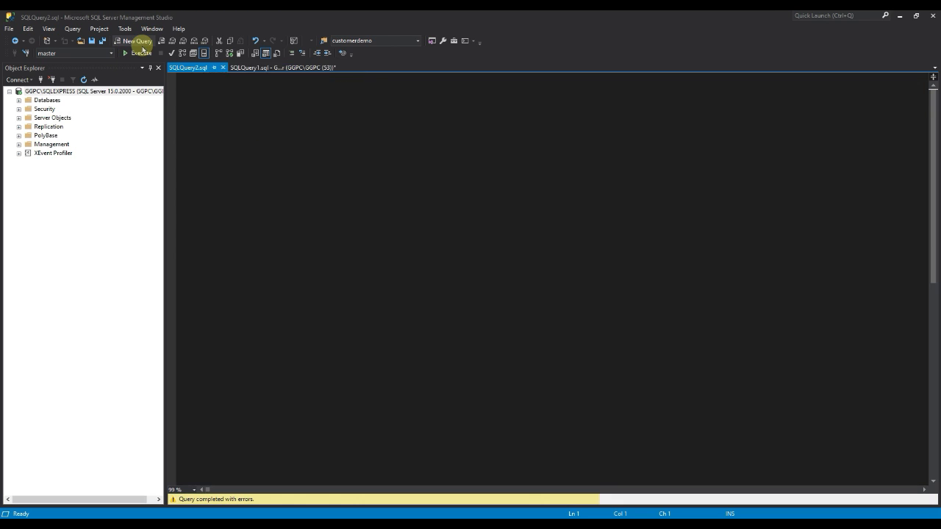
left_click(288, 67)
key("F5")
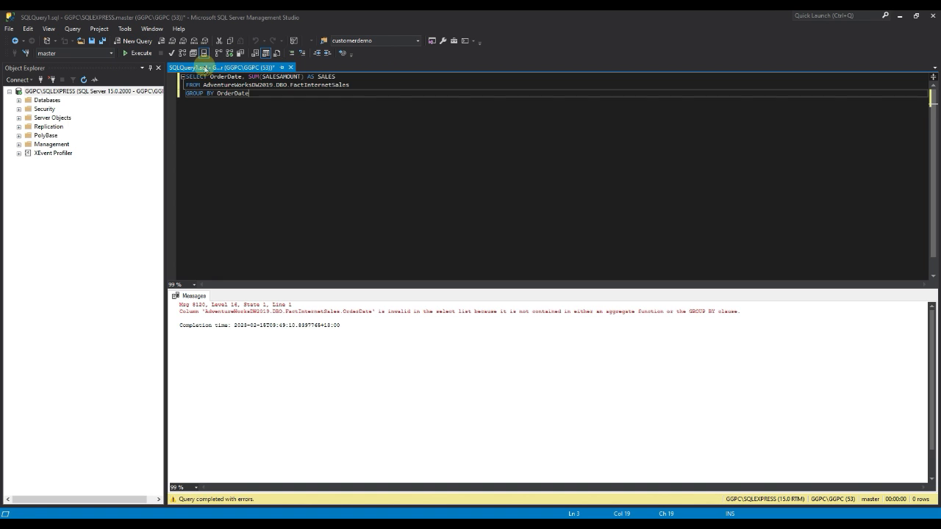
Run the grouped sales query, add ORDER BY SALES DESC as its last line, and execute it again.
left_click(136, 54)
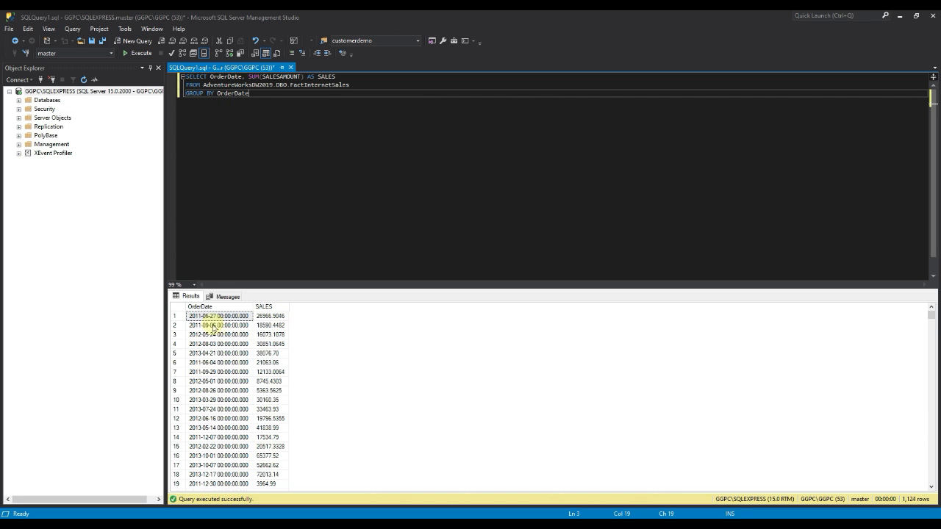
left_click(255, 107)
key("Return")
type("ORDE")
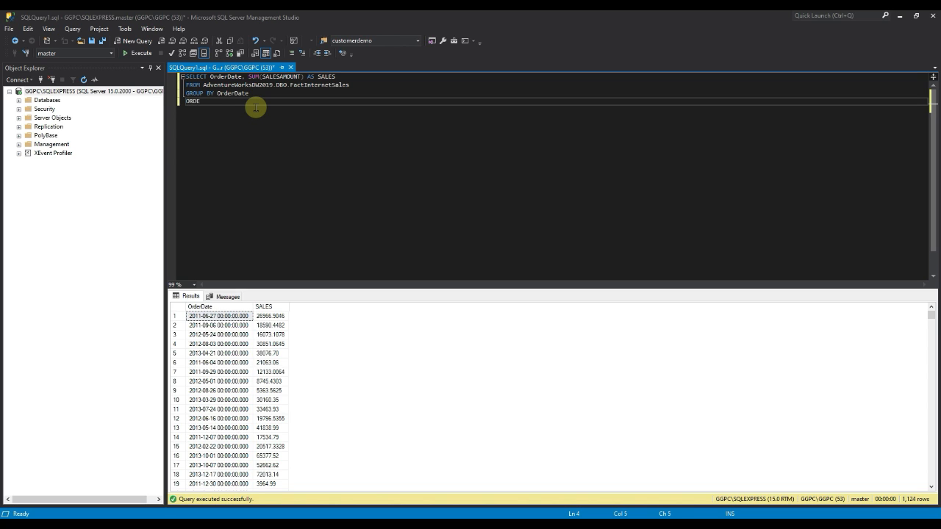
type("R BY SAL")
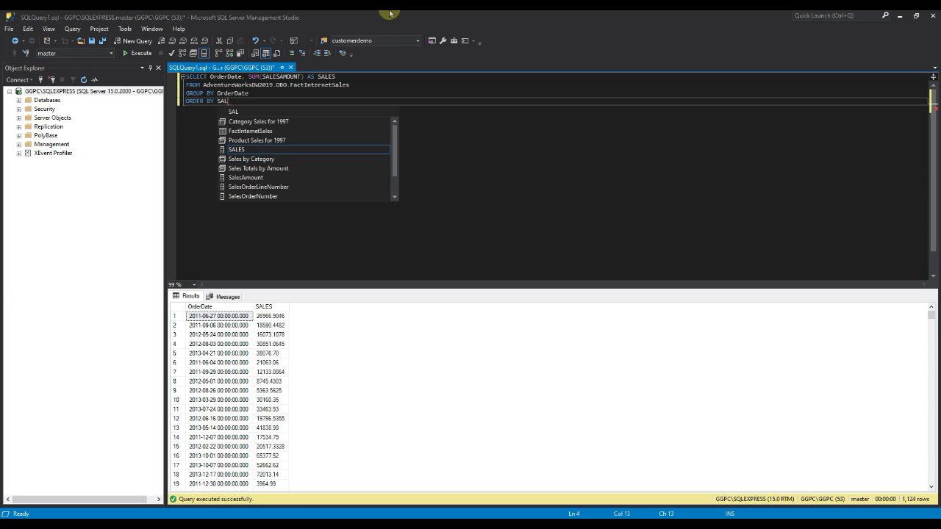
type("ES ")
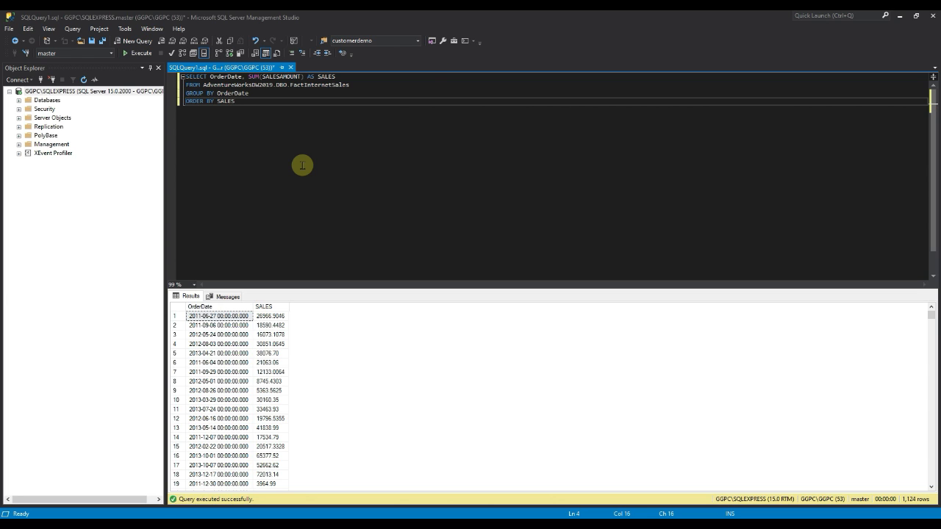
type("DESC")
key("F5")
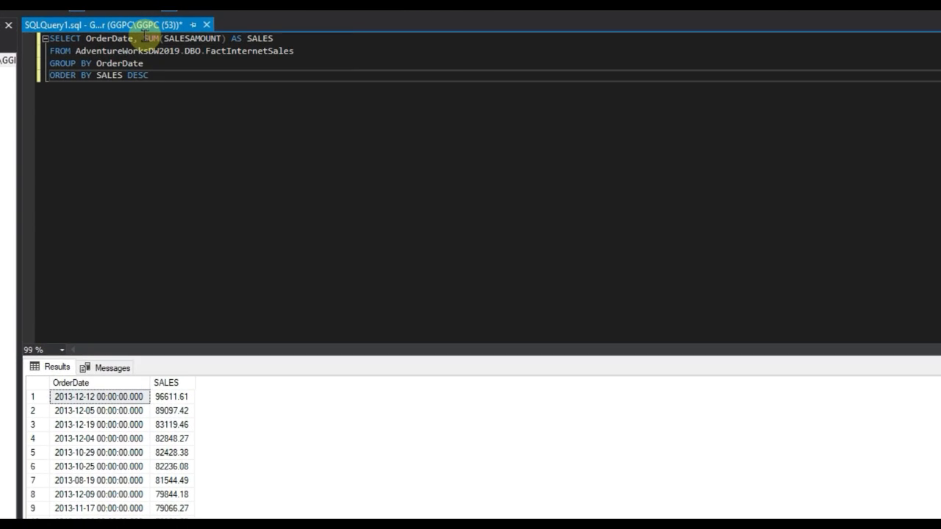
Wrap SUM(SALESAMOUNT) in ROUND with 1 decimal place, keeping the alias SALES, and execute the query.
left_click(146, 37)
type("ROUND(")
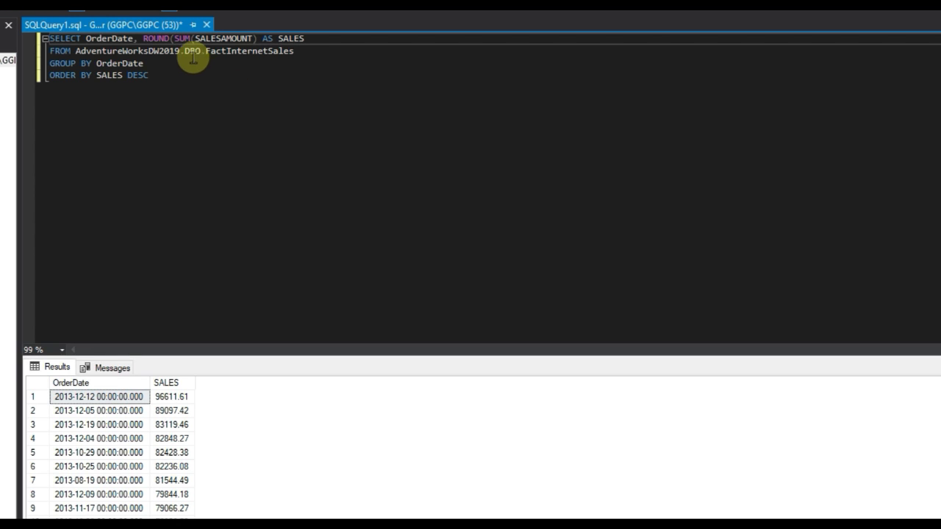
left_click(257, 39)
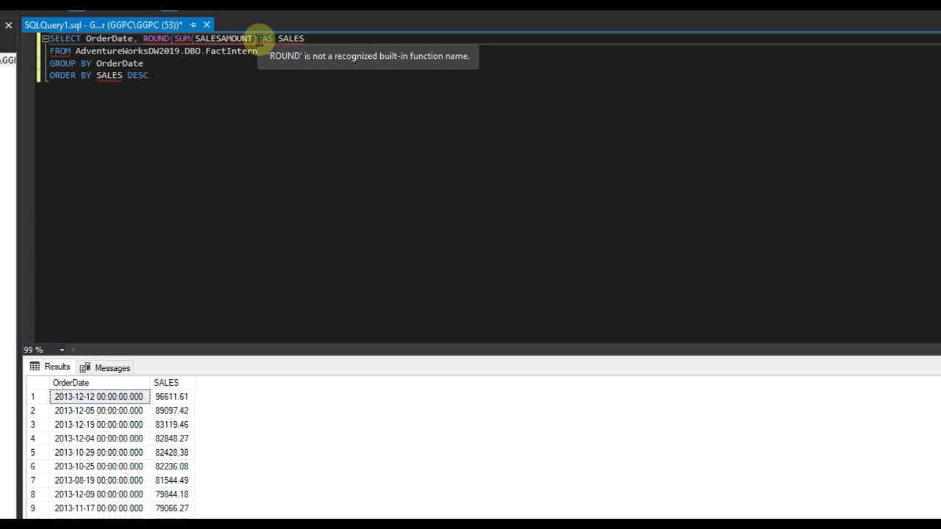
type(", 1")
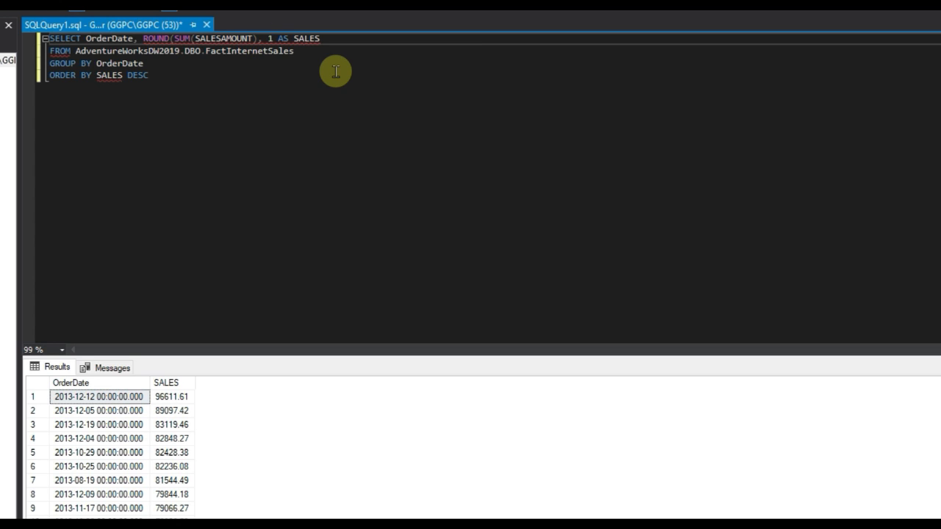
type(")")
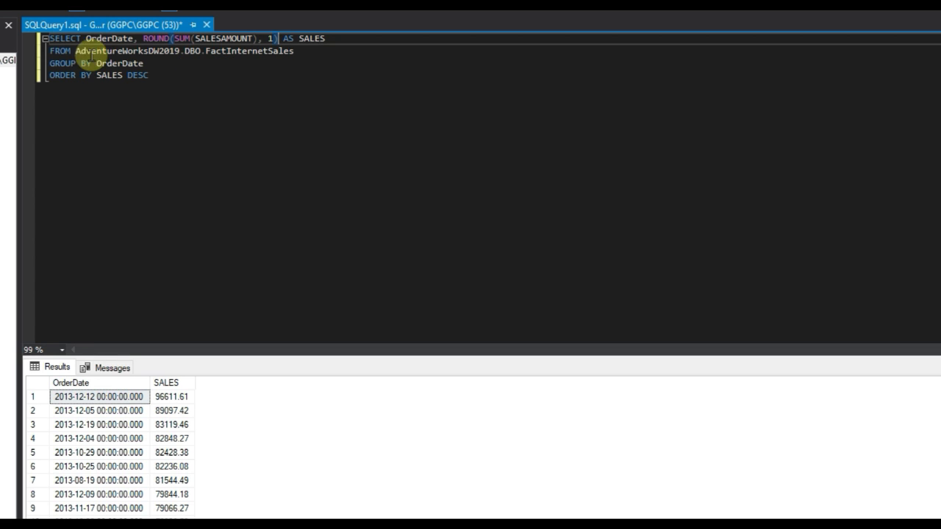
key("F5")
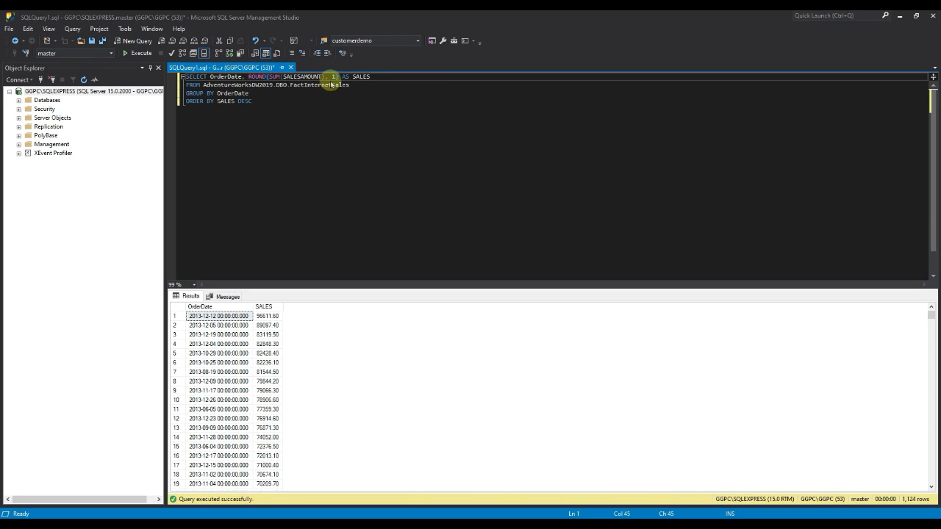
Set the ROUND function's decimal places to 0 and execute the query again.
left_click(335, 77)
key("BackSpace")
type("0")
key("F5")
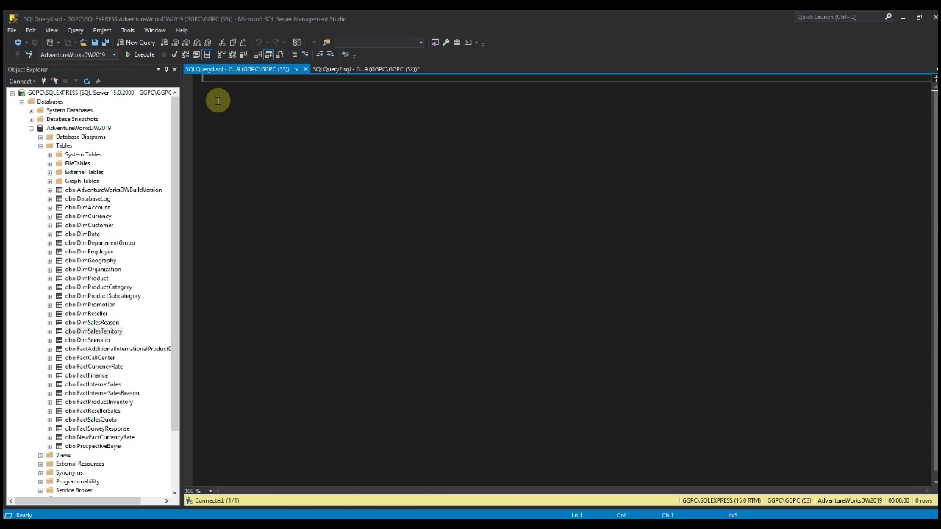
Enter and run a query selecting [OrderDate] and count(salesordernumber) as sales from [AdventureWorksDW2019].[dbo].[FactInternetSales] t1, grouped by [OrderDate].
type("SELECT [OrderDate]       ,count(salesordernumber) as sales   FROM [AdventureWorksDW2019].[dbo].[FactInternetSales] t1   group by [OrderDate]")
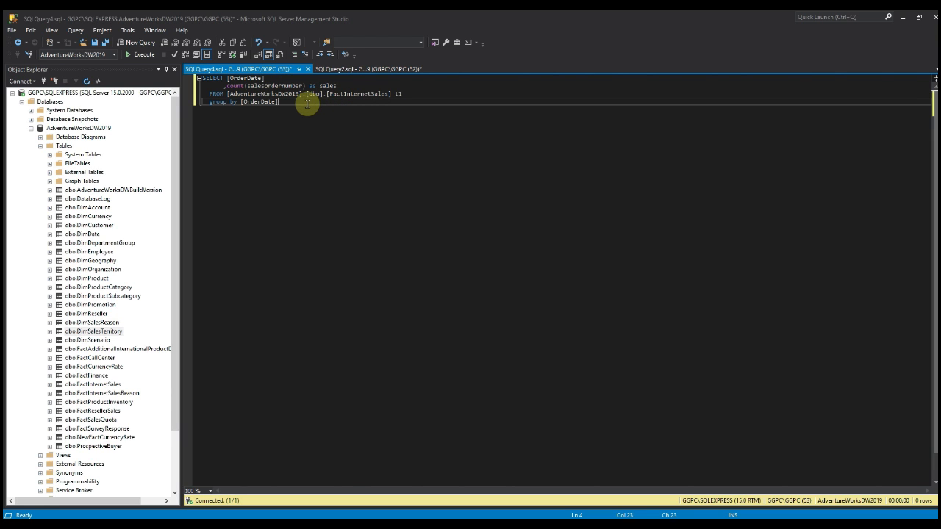
left_click(143, 55)
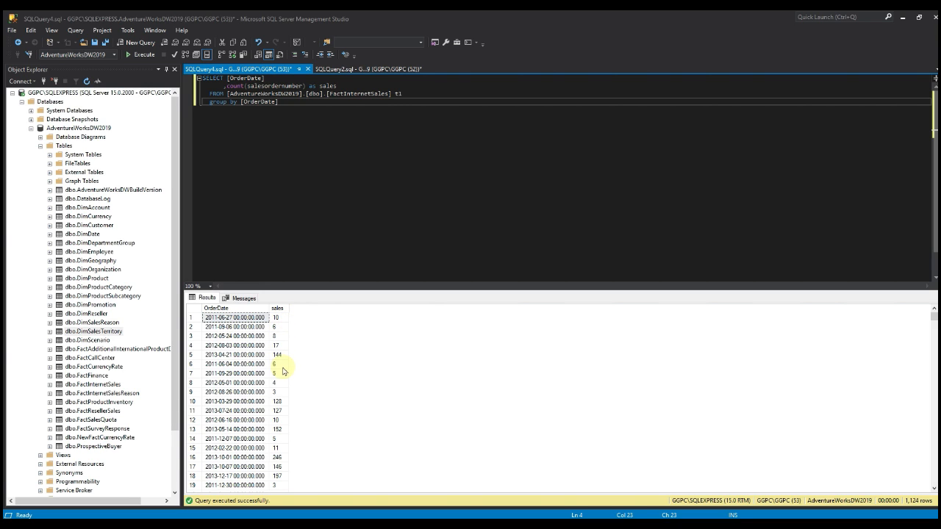
scroll(283, 368, "down", 4)
scroll(283, 367, "up", 4)
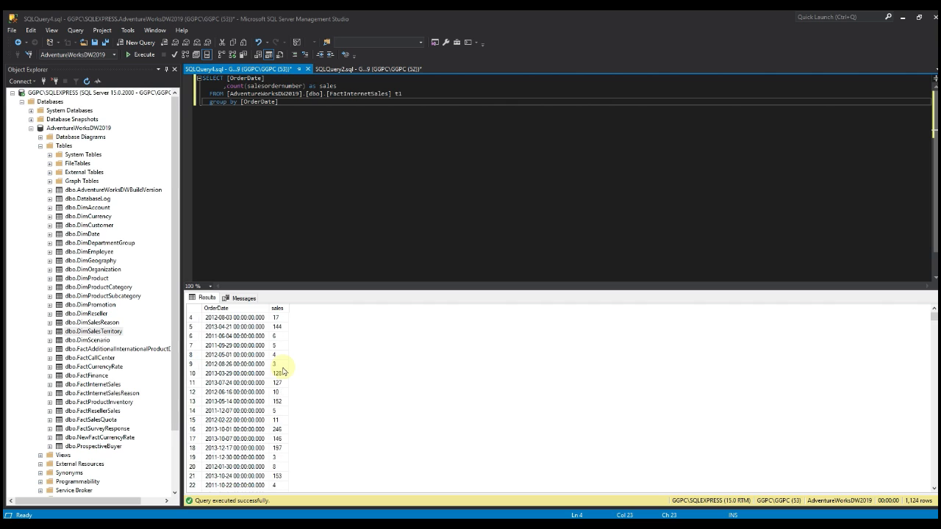
Insert where orderdate >= '20120801' between the FROM and group by lines, execute the query and review the filtered rows.
left_click(414, 94)
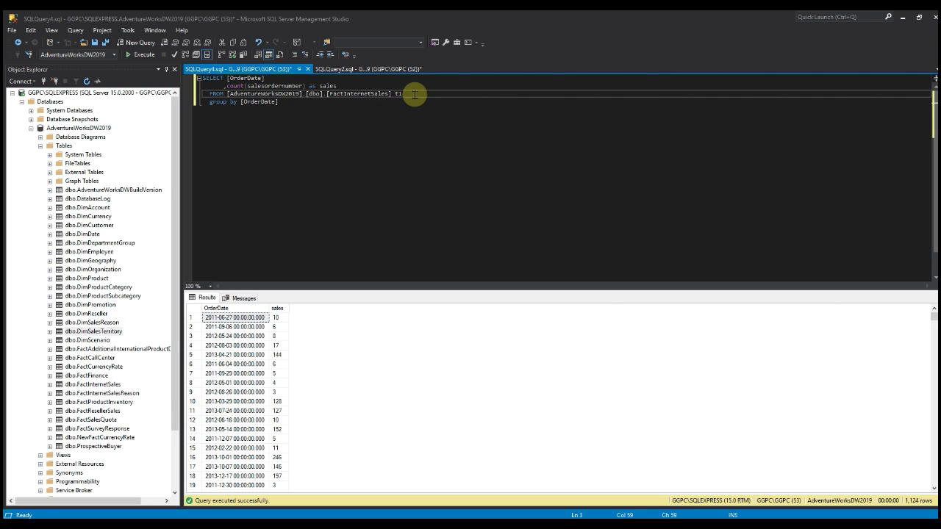
key("Return")
type("where")
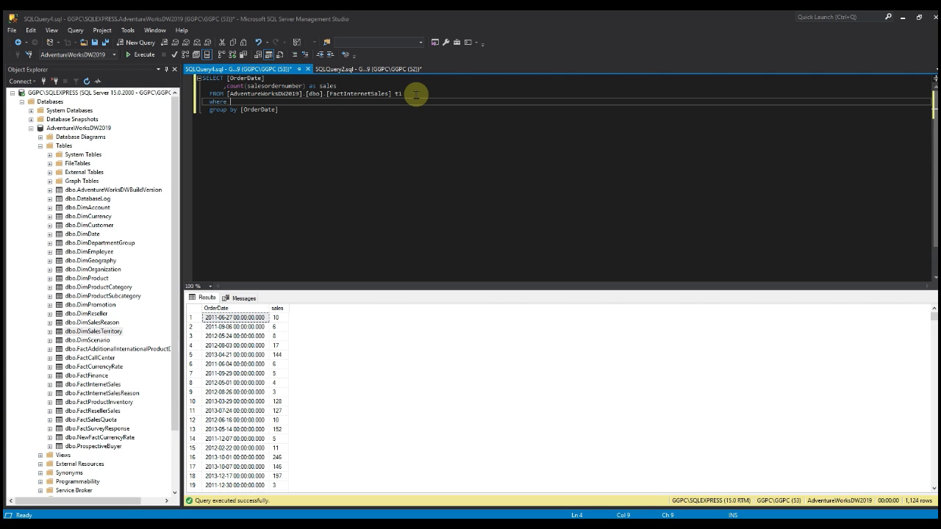
type(" order")
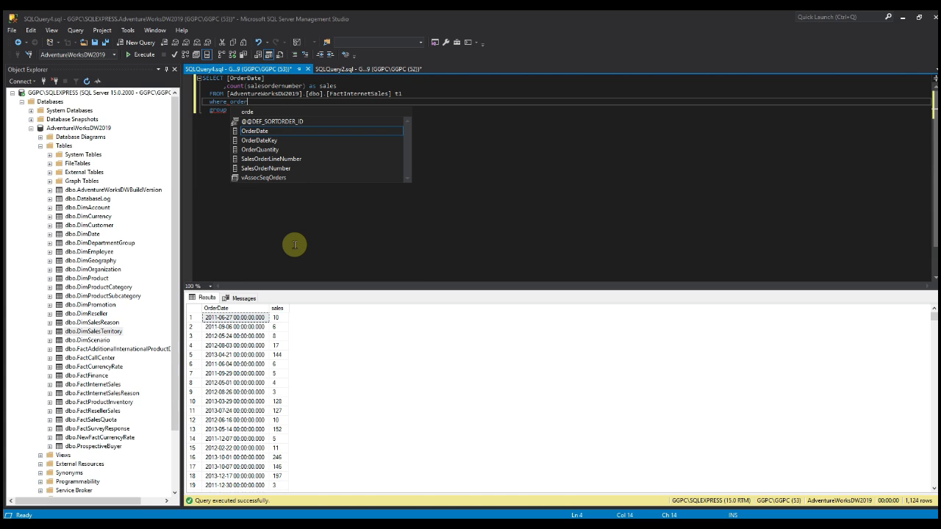
type("date >=")
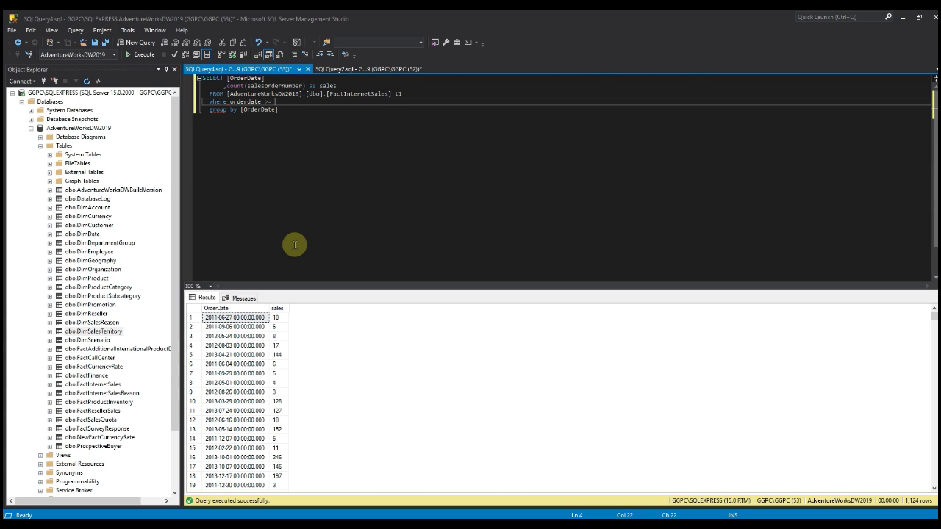
type(" '")
key("BackSpace")
type("'20120801")
left_click(145, 58)
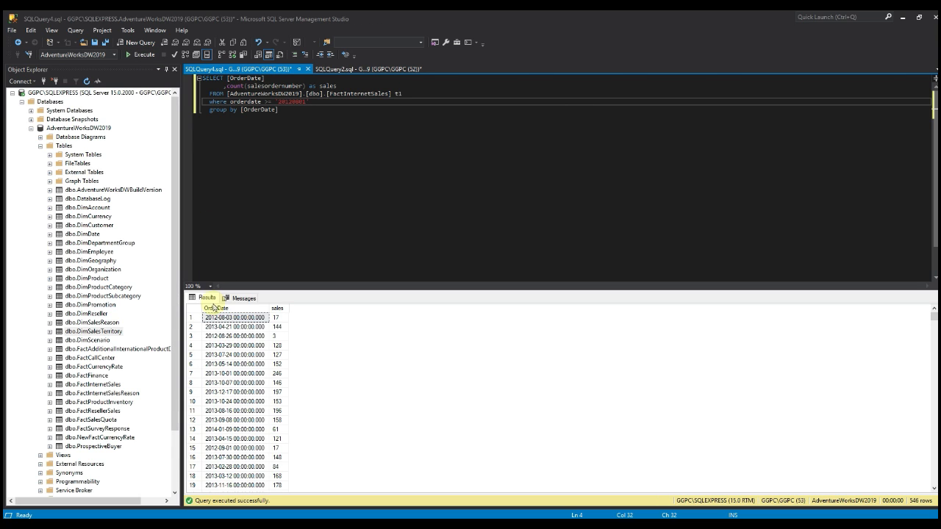
scroll(221, 340, "down", 3)
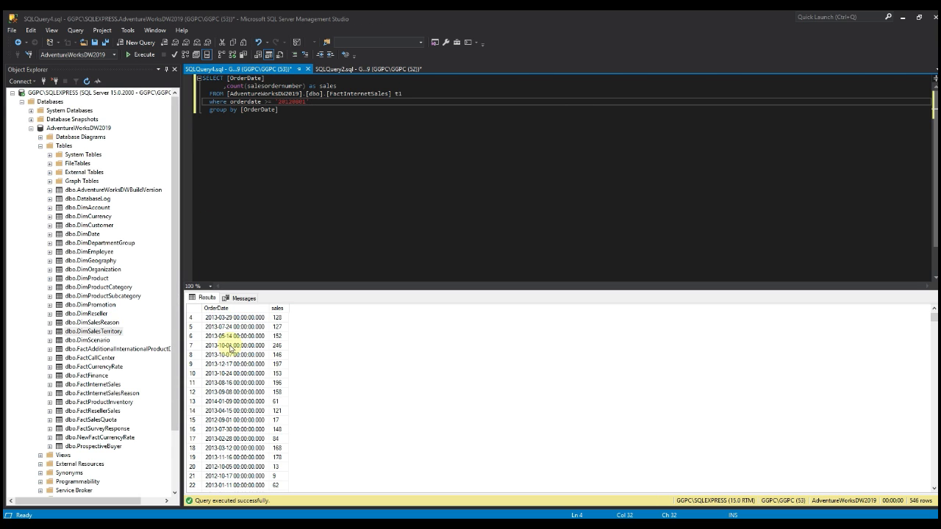
scroll(230, 348, "up", 2)
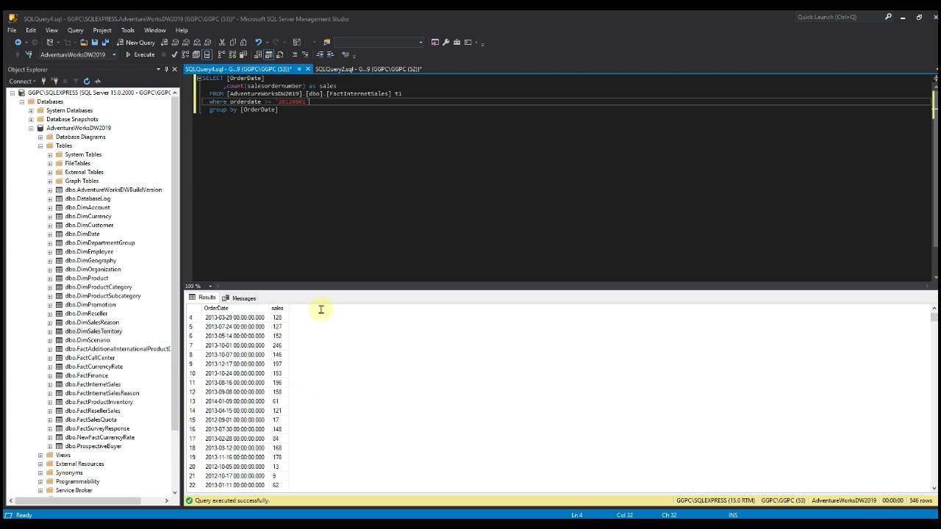
scroll(289, 415, "down", 3)
scroll(292, 422, "up", 4)
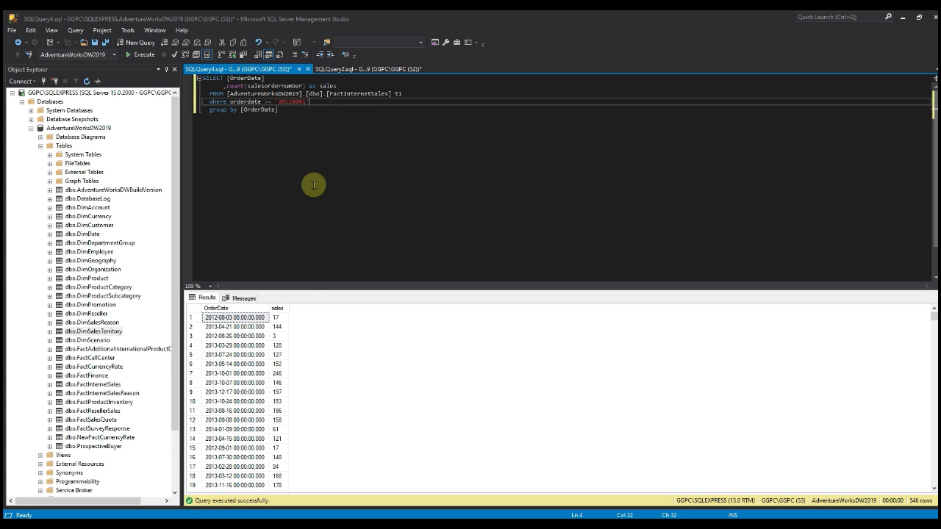
left_click(306, 103)
left_click(308, 108)
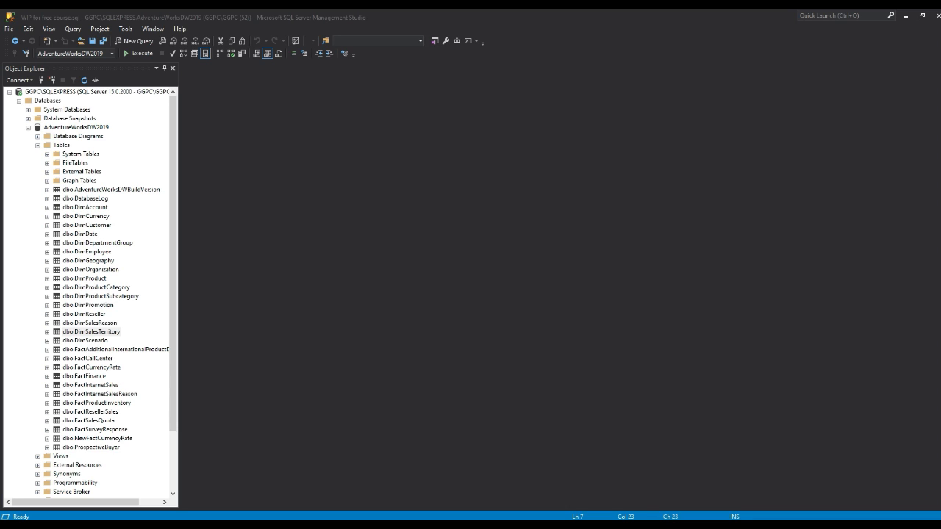
Select the top 1000 rows of dbo.FactInternetSales and enlarge the results area.
left_click(290, 159)
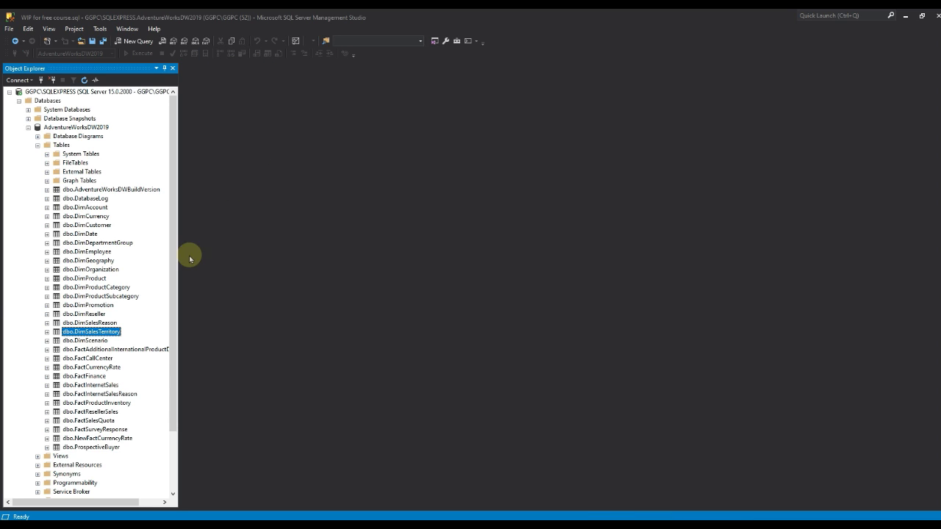
right_click(107, 386)
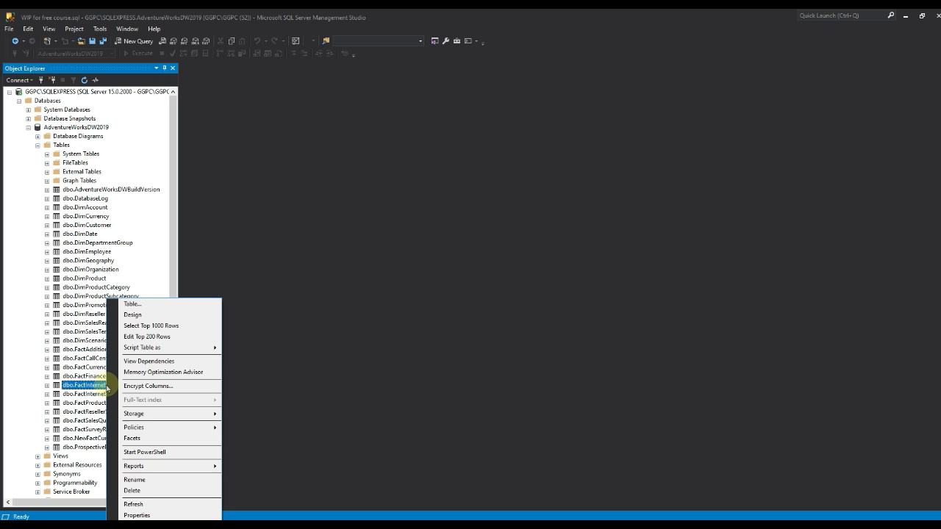
left_click(184, 325)
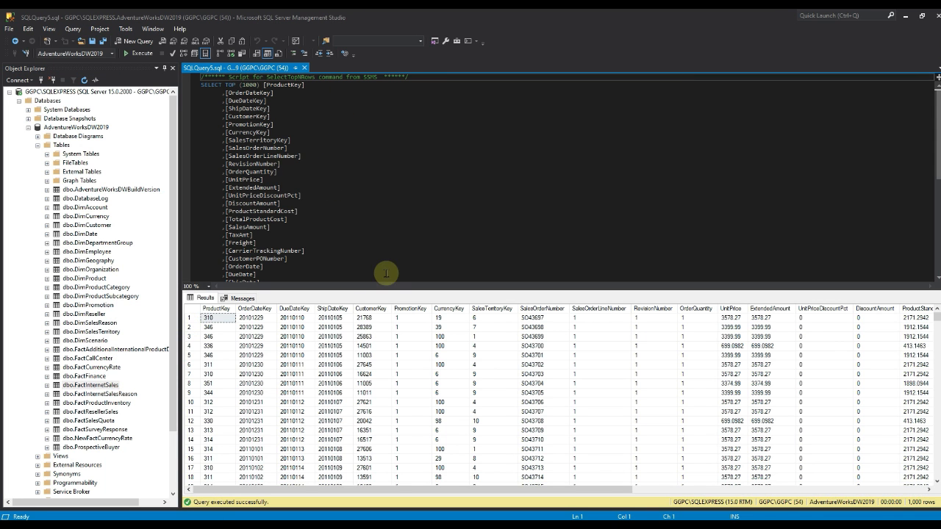
left_click_drag(365, 289, 370, 217)
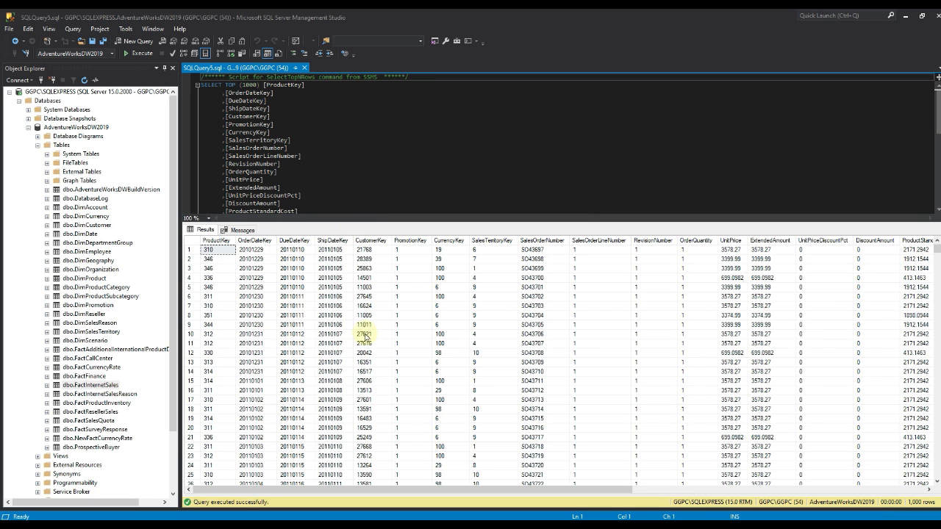
Delete DueDate, ShipDate and the columns TaxAmt through CustomerPONumber from the generated SELECT list, keeping OrderDate.
scroll(283, 150, "down", 2)
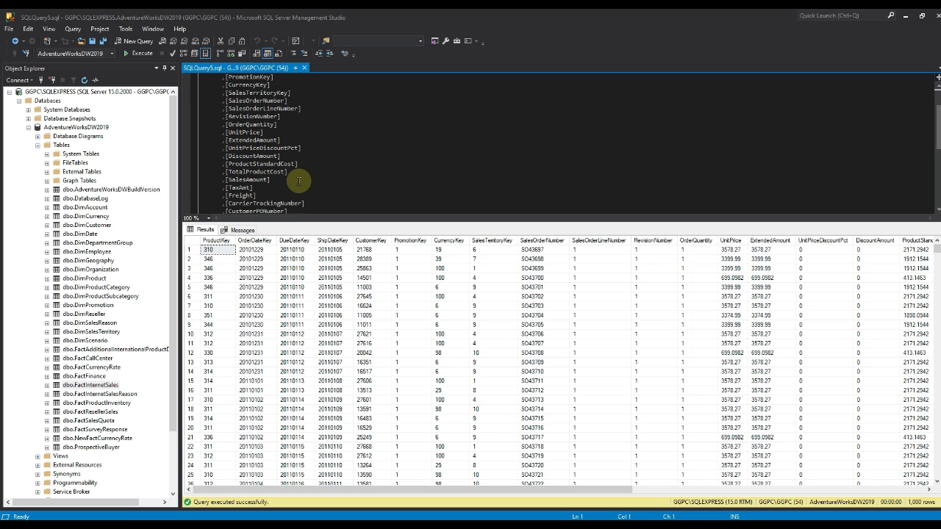
scroll(294, 184, "down", 3)
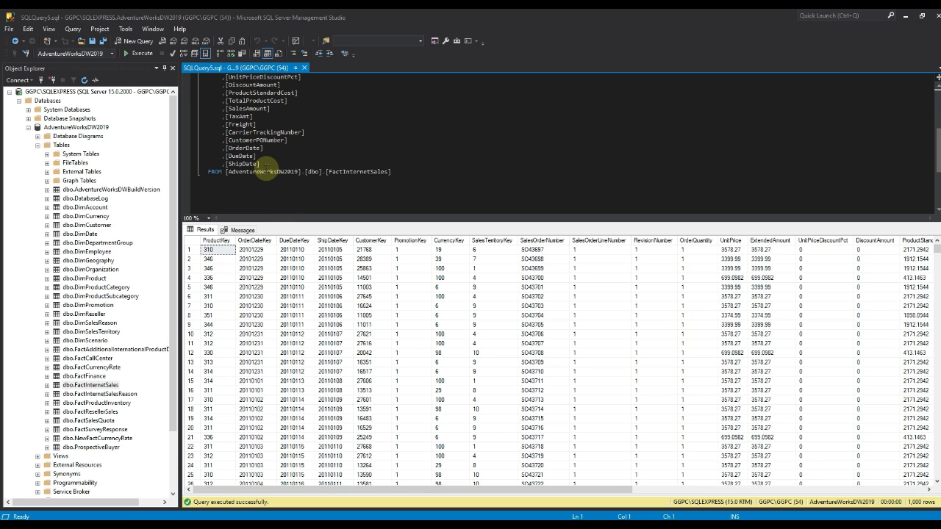
left_click_drag(266, 159, 189, 154)
left_click(265, 159)
left_click_drag(272, 163, 184, 159)
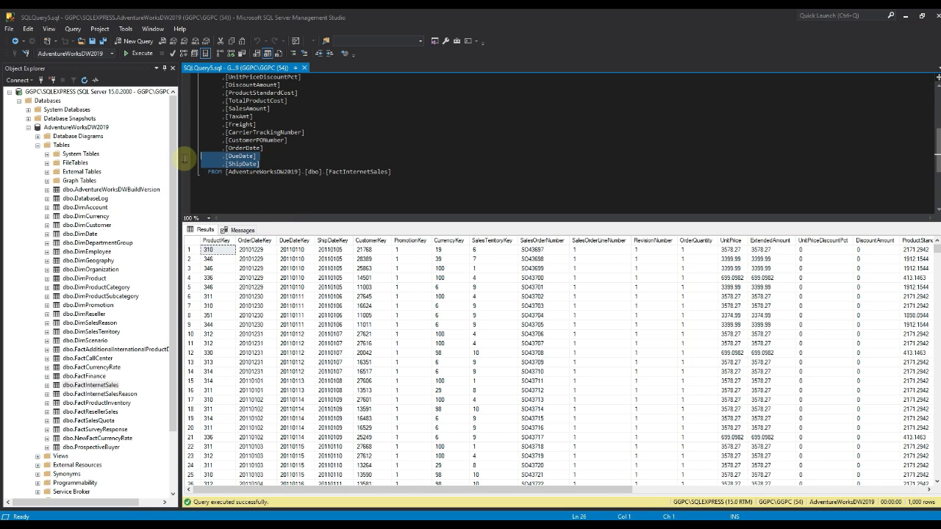
key("Delete")
key("BackSpace")
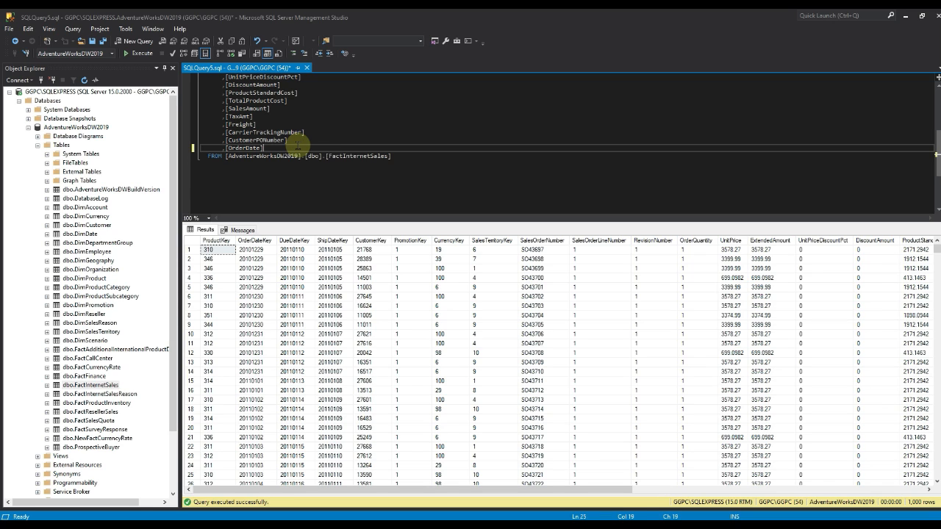
left_click_drag(301, 142, 221, 117)
key("Delete")
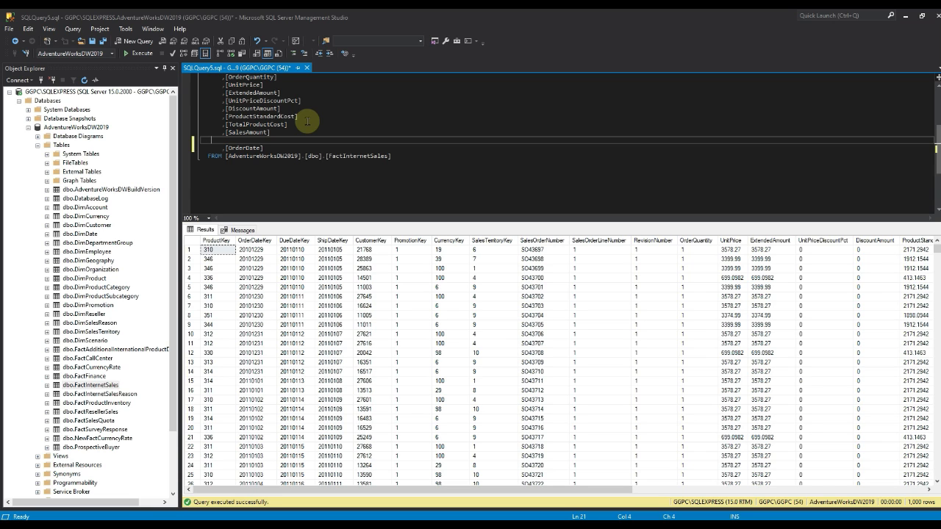
scroll(308, 124, "up", 1)
left_click_drag(287, 149, 188, 184)
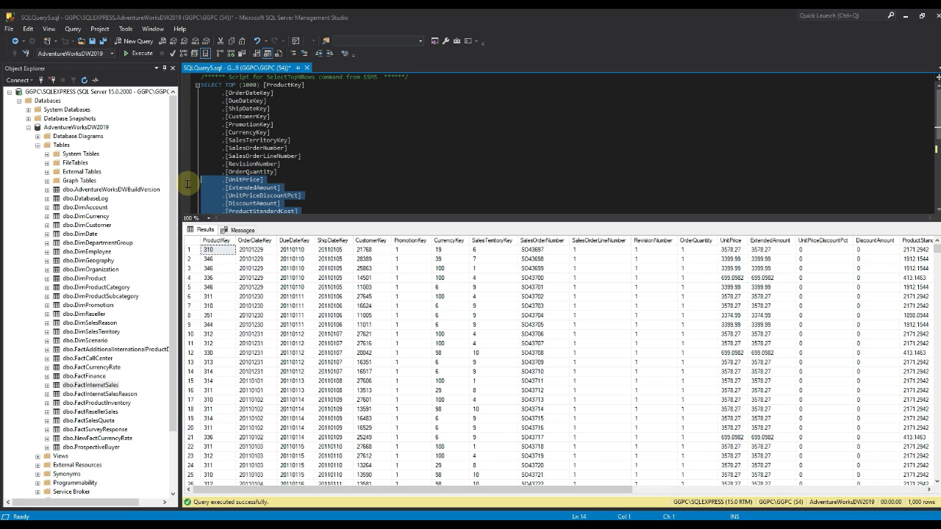
scroll(220, 187, "down", 2)
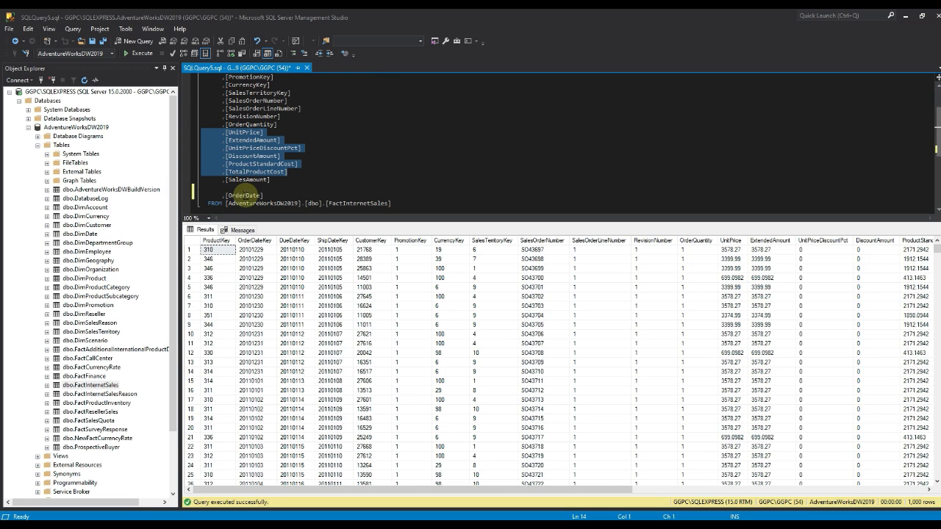
left_click(281, 139)
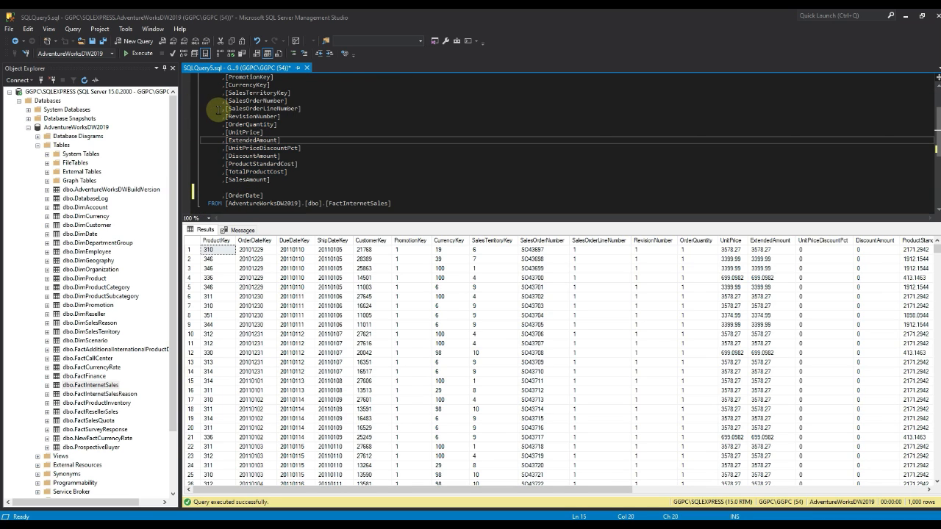
Delete SalesOrderLineNumber through TotalProductCost and all columns listed above SalesOrderNumber from the SELECT list.
left_click_drag(219, 109, 311, 174)
key("Delete")
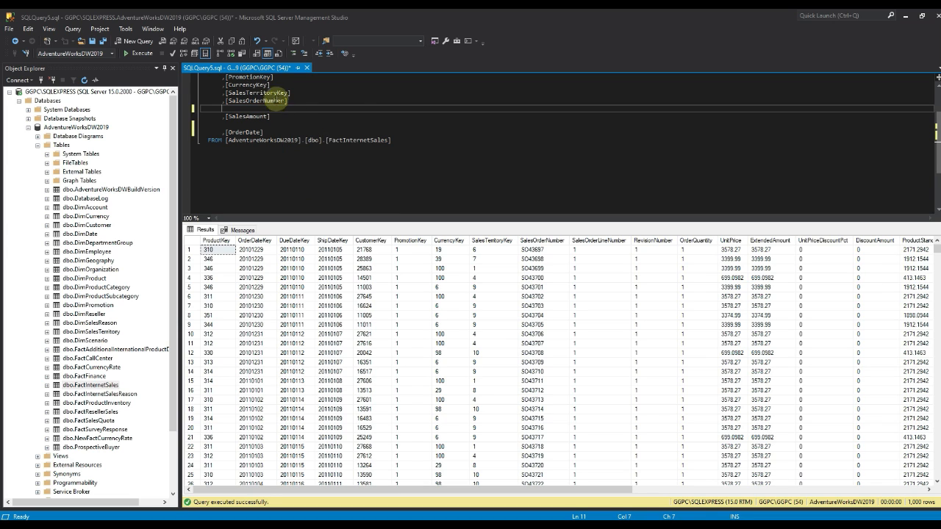
scroll(279, 102, "up", 2)
left_click_drag(308, 140, 225, 86)
key("Delete")
Remove the comma before [SalesOrderNumber] and bring the column up onto the SELECT line.
left_click(225, 93)
key("BackSpace")
key("BackSpace")
key("BackSpace")
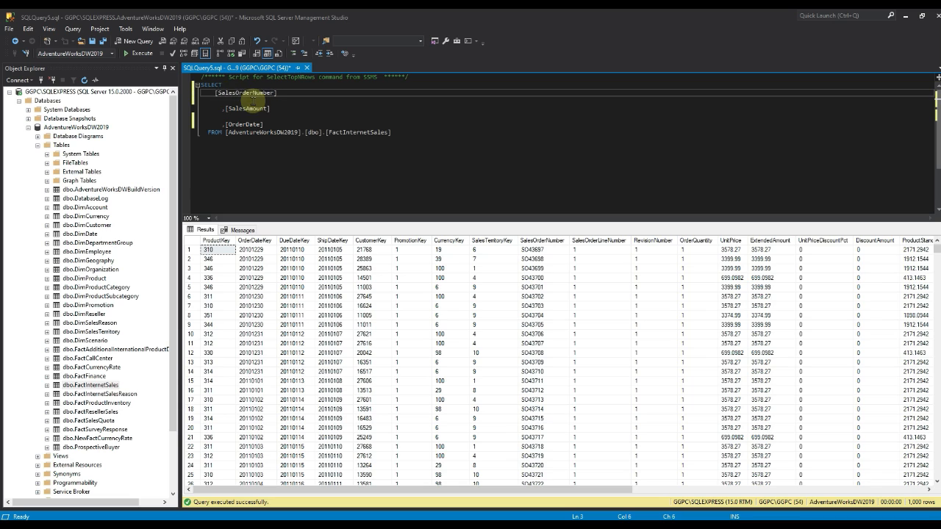
key("BackSpace")
key("BackSpace")
key("BackSpace")
key("BackSpace")
key("BackSpace")
key("BackSpace")
key("Down")
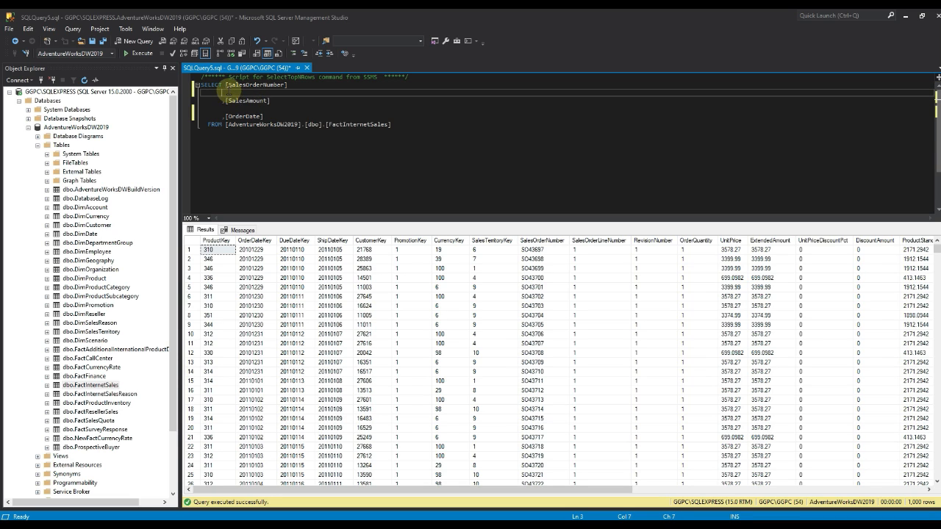
Remove the blank lines around [SalesAmount] and execute the three-column query.
key("BackSpace")
key("BackSpace")
key("BackSpace")
key("BackSpace")
key("BackSpace")
key("BackSpace")
key("BackSpace")
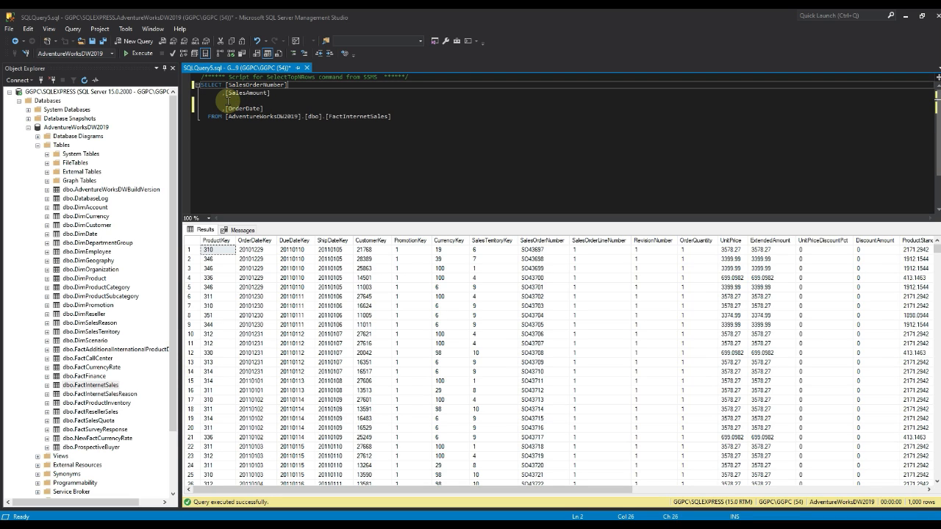
left_click(227, 102)
key("BackSpace")
key("BackSpace")
key("BackSpace")
key("BackSpace")
key("BackSpace")
key("BackSpace")
key("BackSpace")
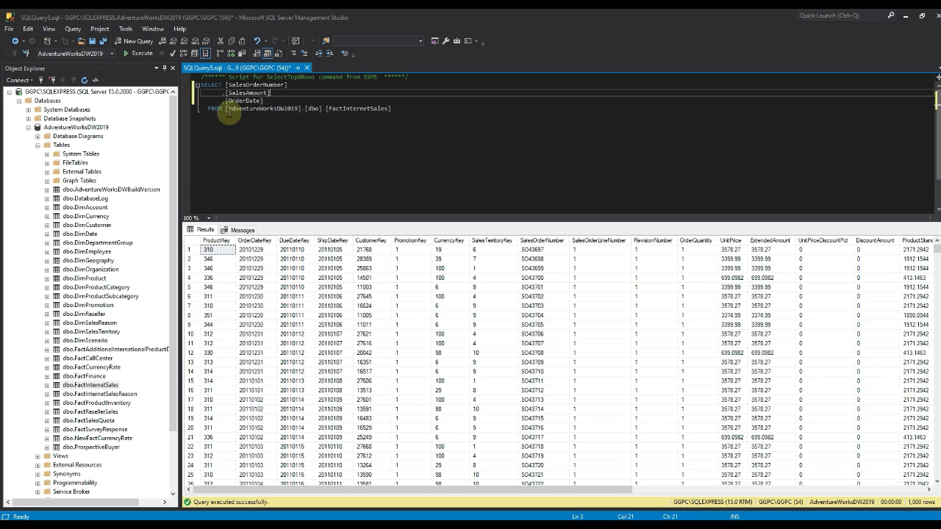
left_click(139, 52)
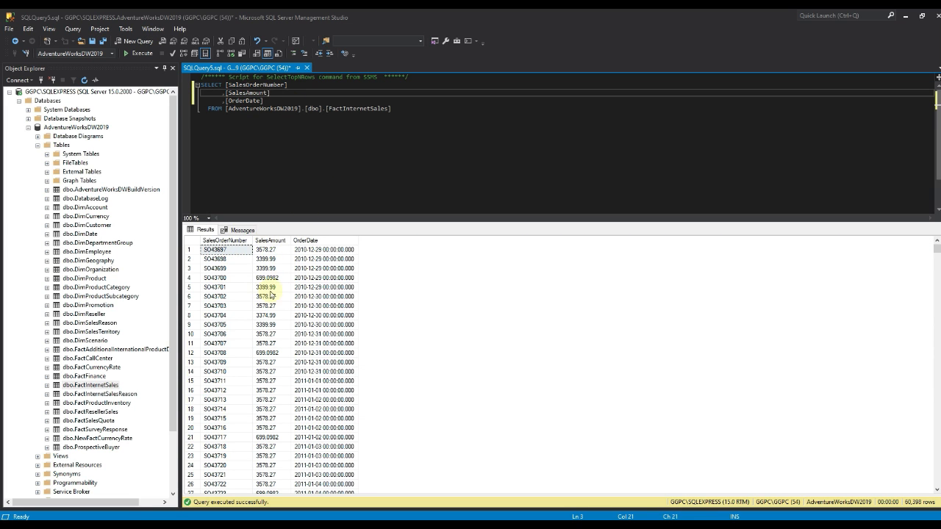
Move ,[OrderDate] from the end of the column list to directly after SELECT, with [SalesOrderNumber] on its own line below.
key("ctrl+z")
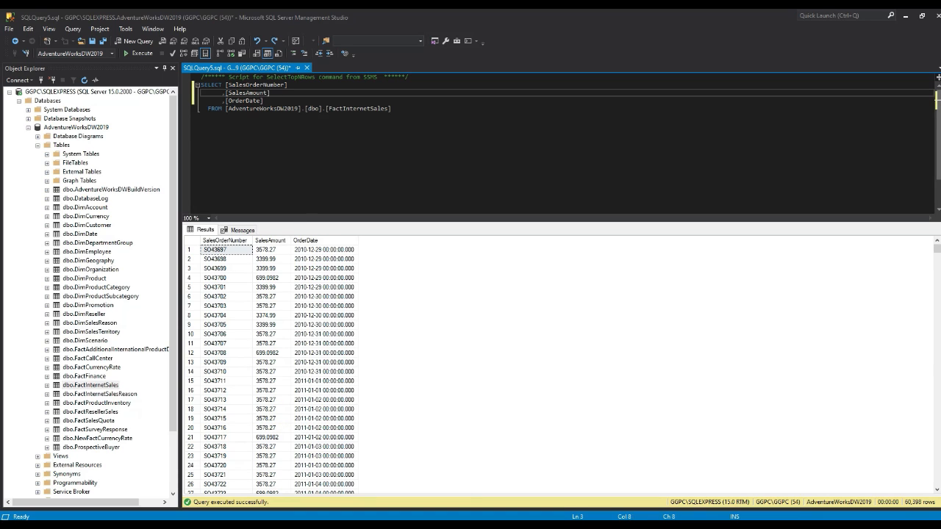
left_click_drag(222, 100, 280, 99)
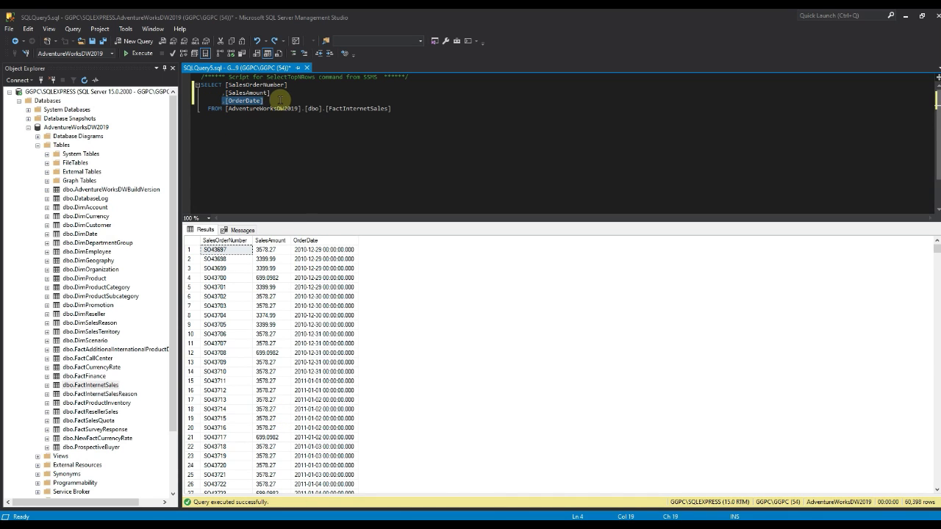
key("Delete")
left_click(225, 84)
key("Return")
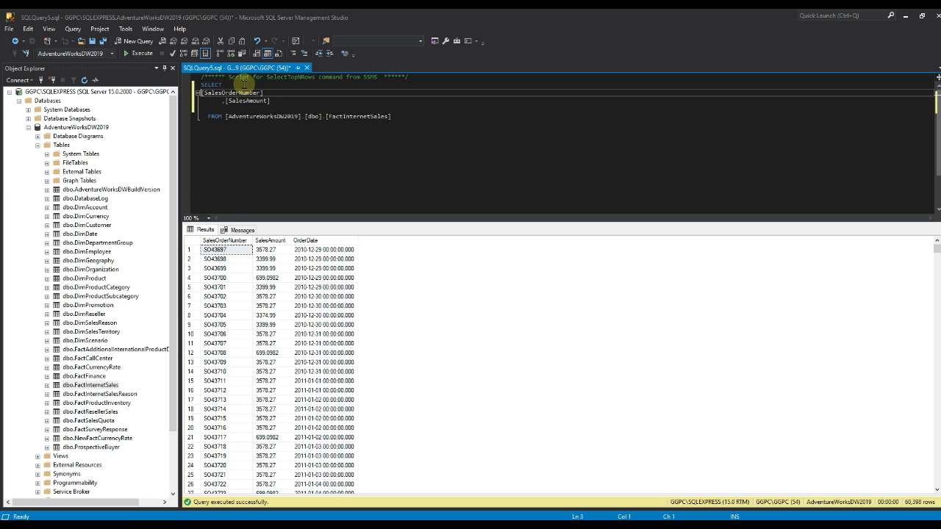
left_click(244, 84)
type(",[OrderDate]")
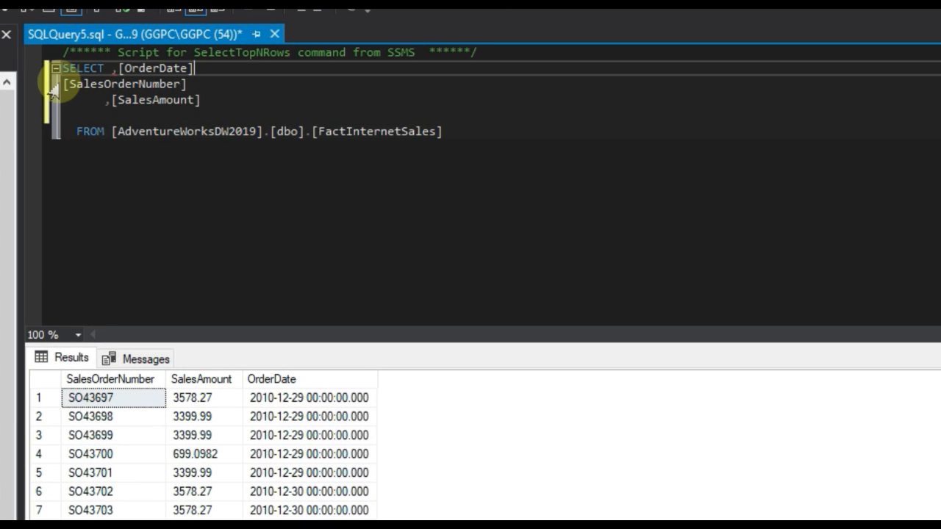
Indent the [SalesOrderNumber] line and change it to , count([SalesOrderNumber]) as count_of_sales.
left_click(64, 84)
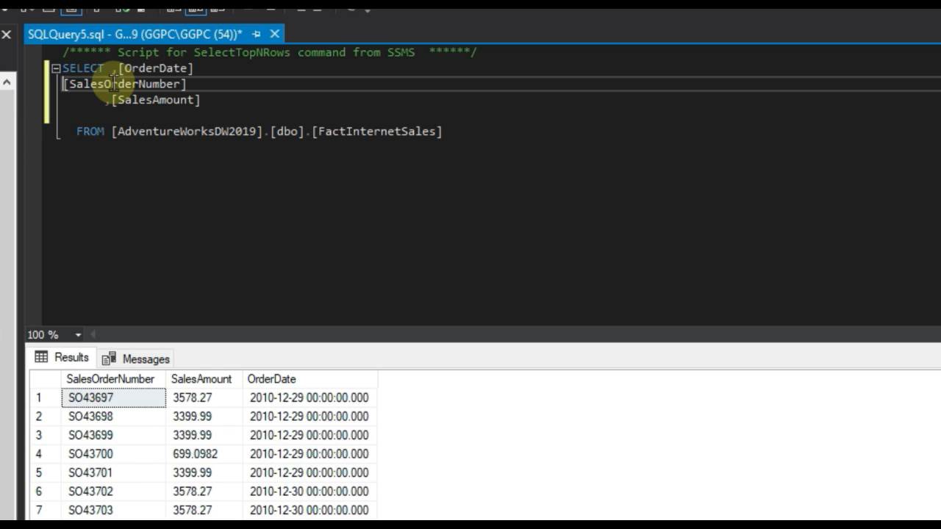
key("Tab")
key("Tab")
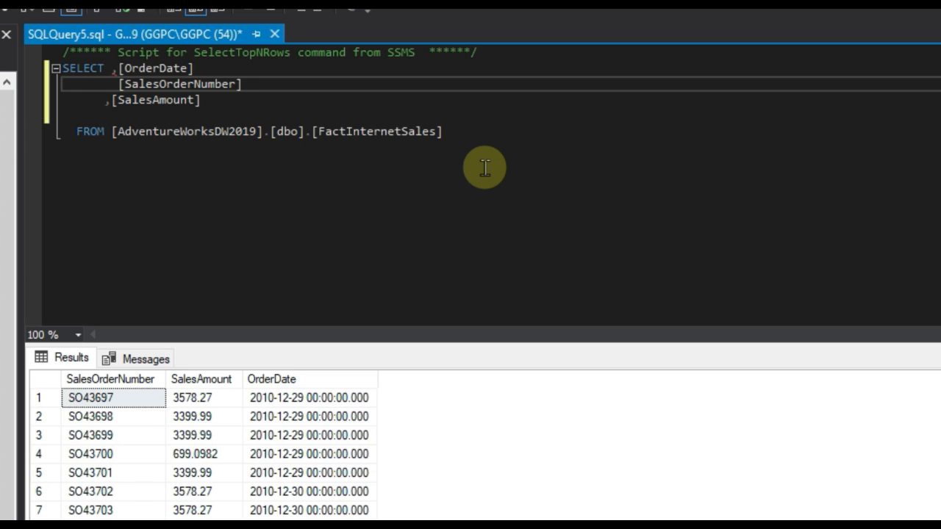
type(",")
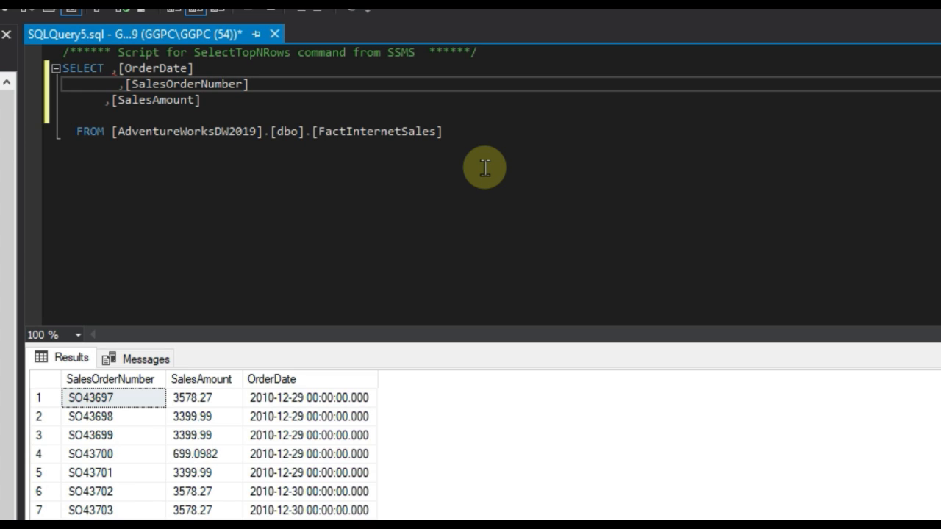
type("count(")
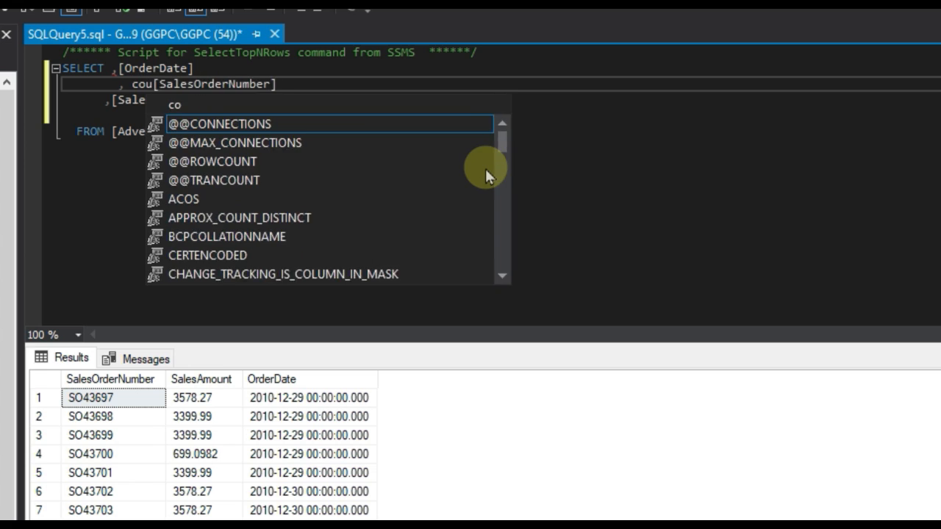
left_click(314, 86)
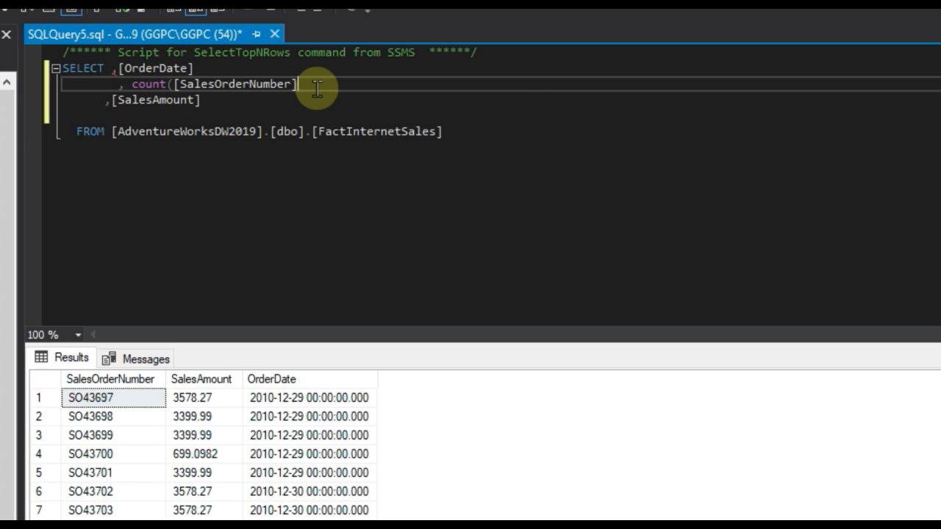
type(") as")
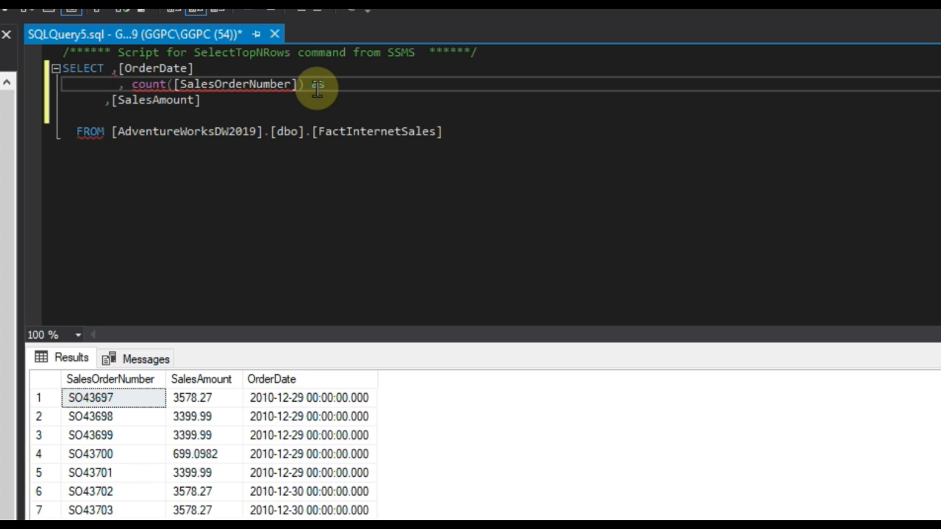
type(" count_of_sales")
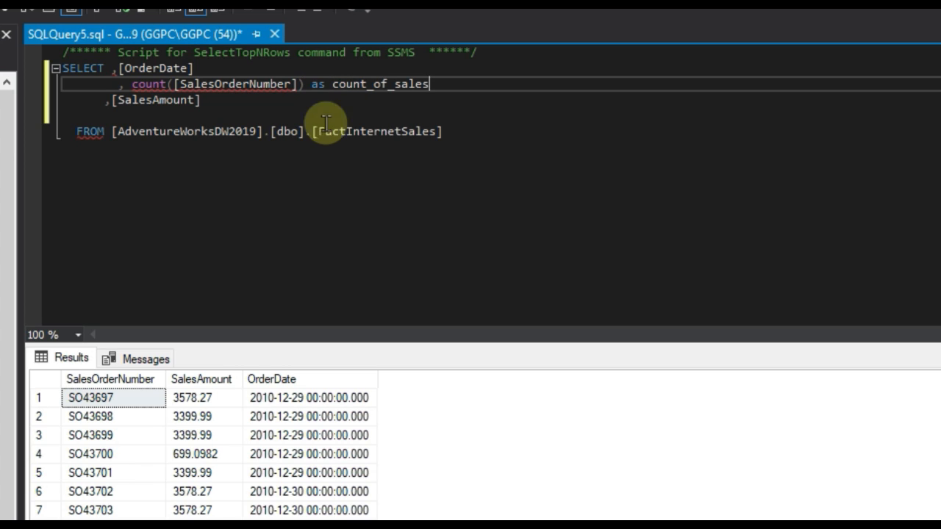
Change the [SalesAmount] column to sum([SalesAmount]) as sales_value.
left_click(112, 100)
type("sum(")
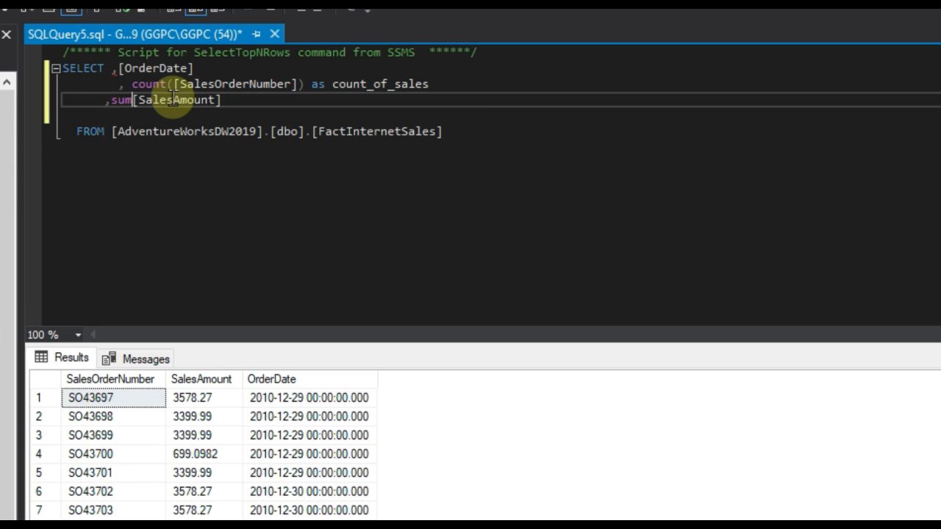
left_click(247, 109)
double_click(248, 109)
left_click(248, 104)
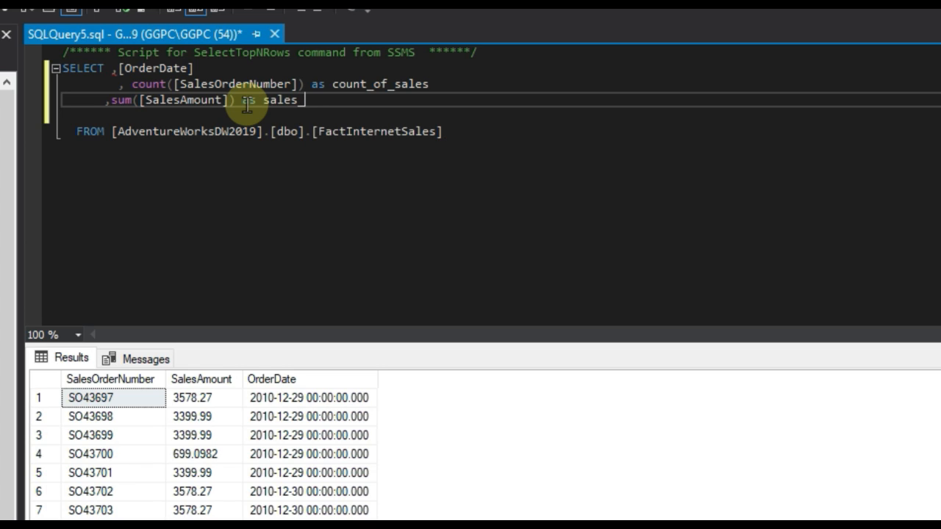
type("as sales_value")
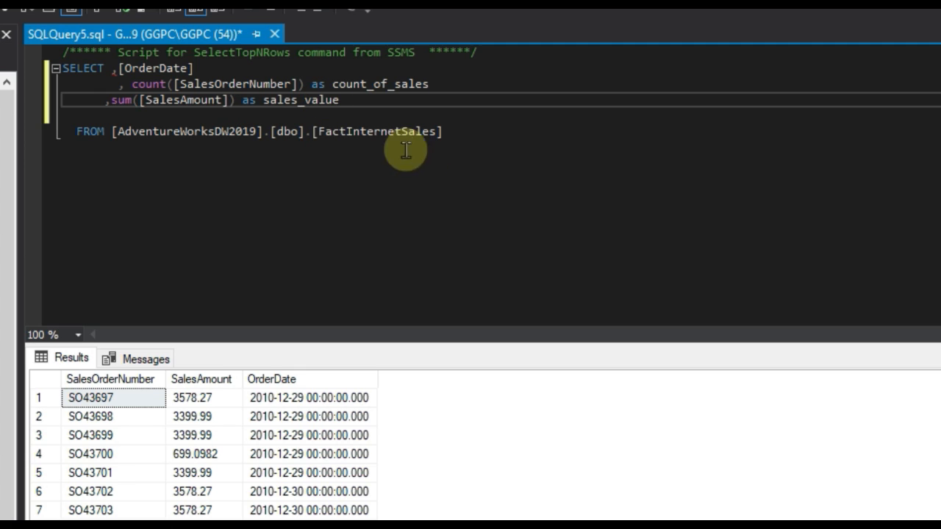
left_click(522, 130)
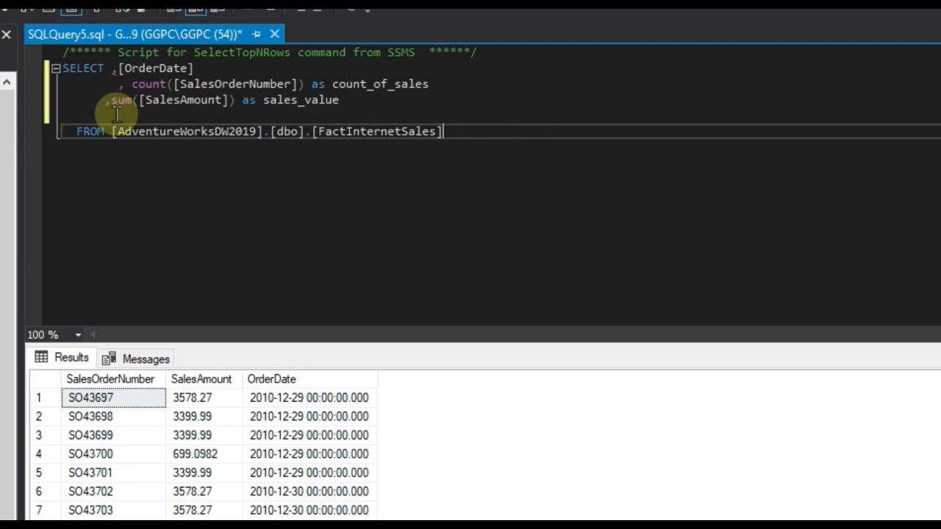
Align the count and sum lines, and remove the comma before [OrderDate] and the blank line above FROM.
left_click(131, 83)
key("BackSpace")
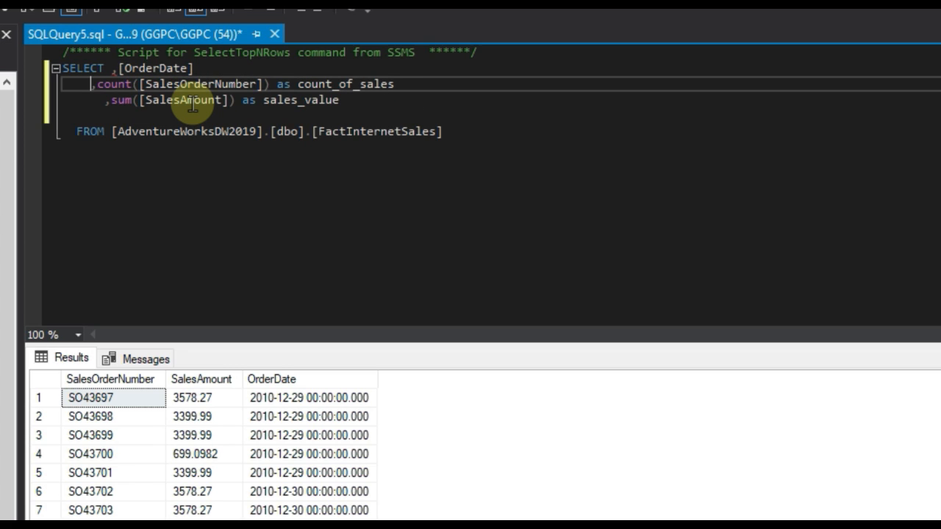
key("BackSpace")
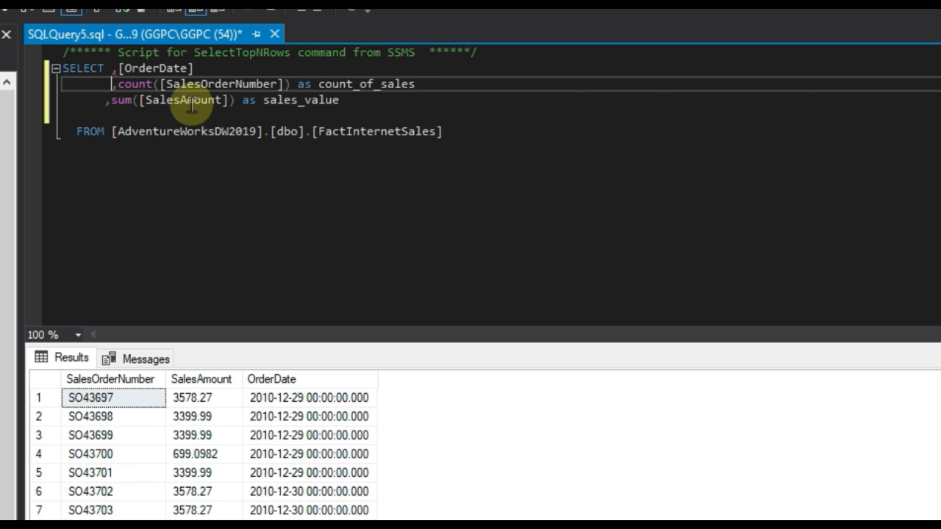
left_click(107, 100)
left_click(116, 68)
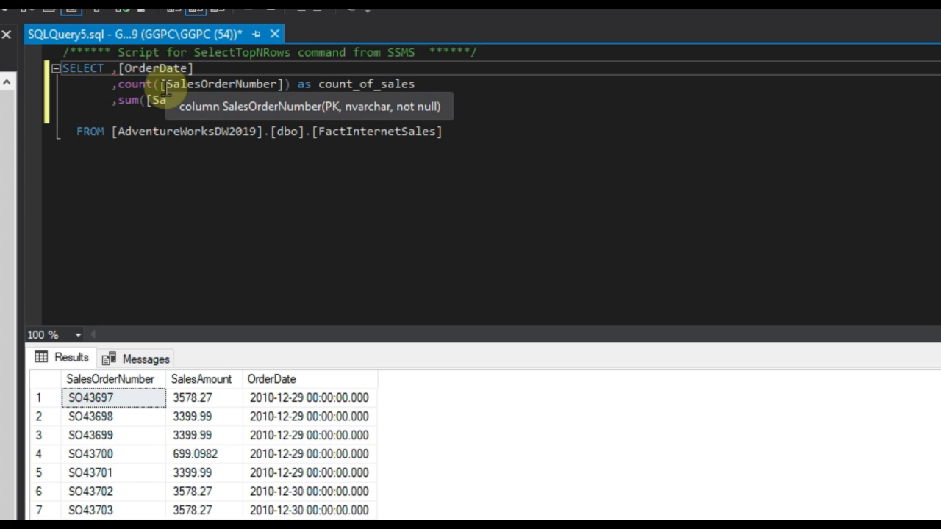
key("BackSpace")
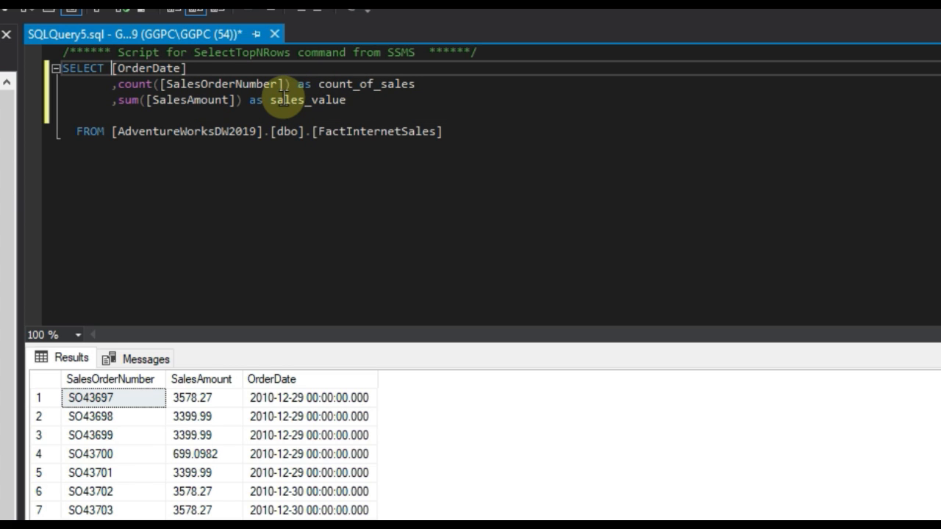
left_click(185, 116)
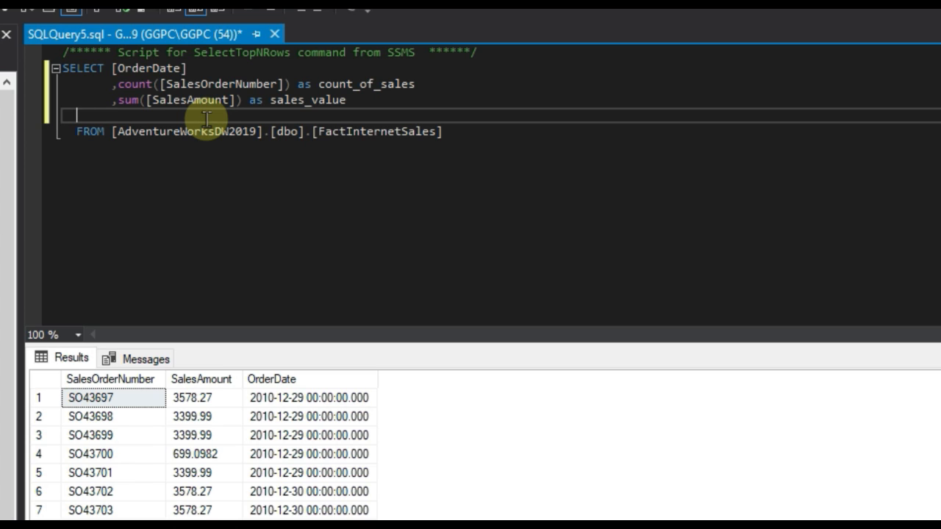
key("BackSpace")
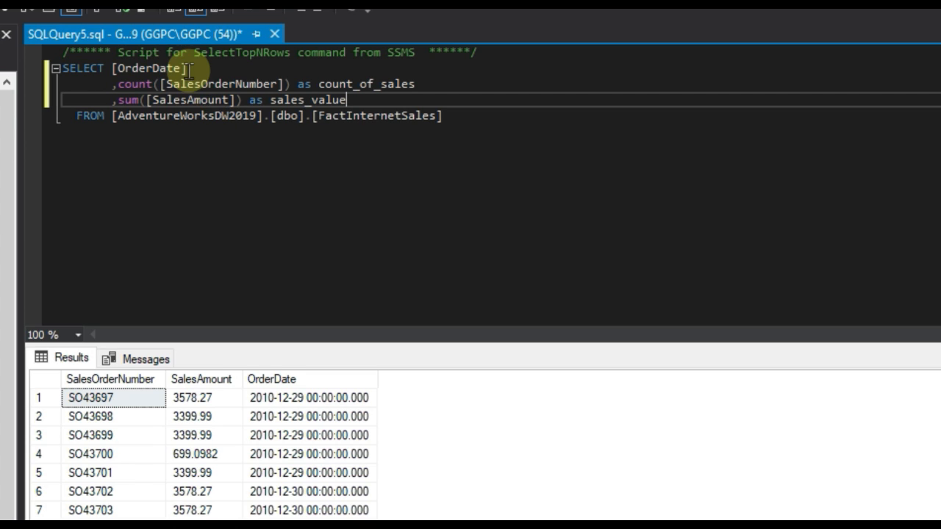
Add group by [OrderDate] below the FROM line and execute the query.
left_click_drag(187, 70, 111, 67)
key("ctrl+c")
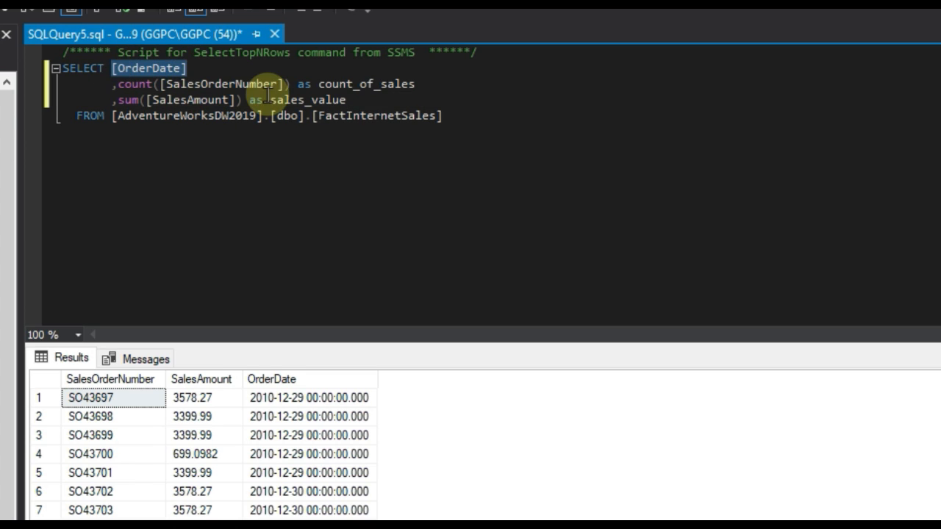
left_click(489, 114)
key("Return")
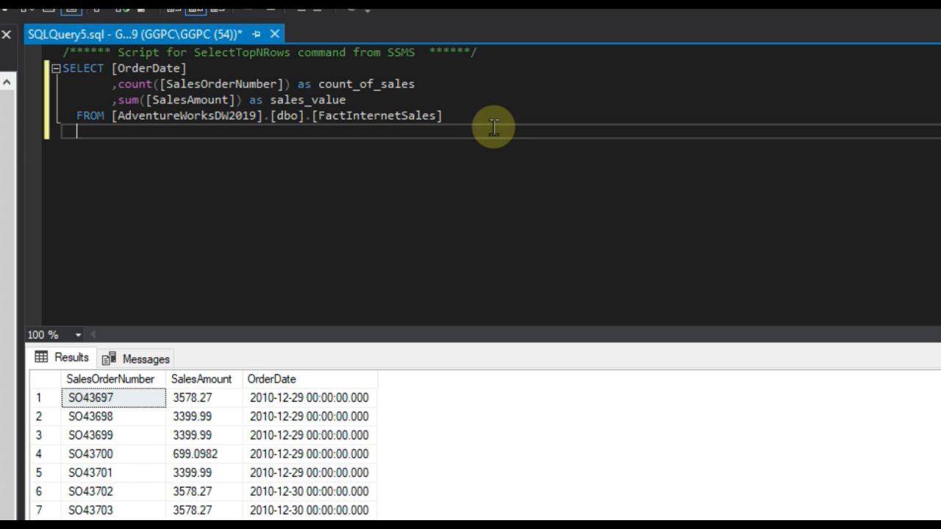
type("group by")
key("ctrl+v")
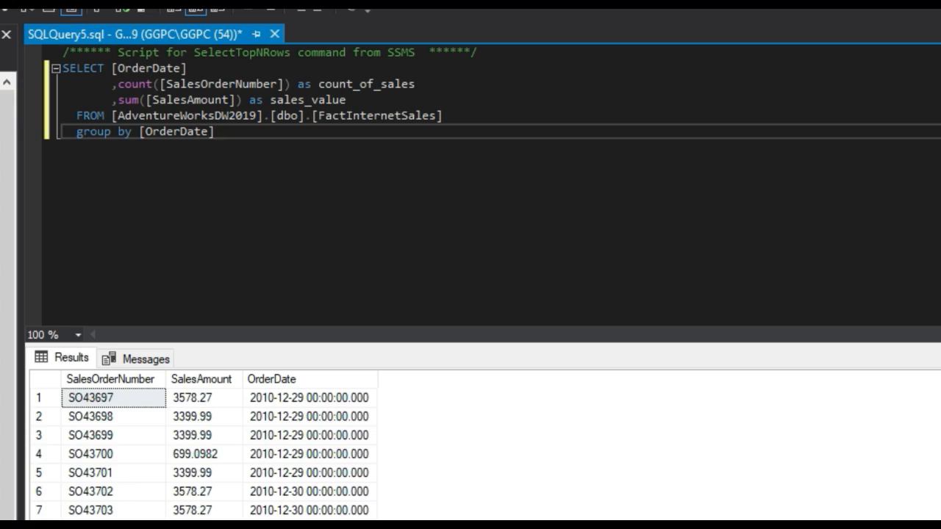
key("F5")
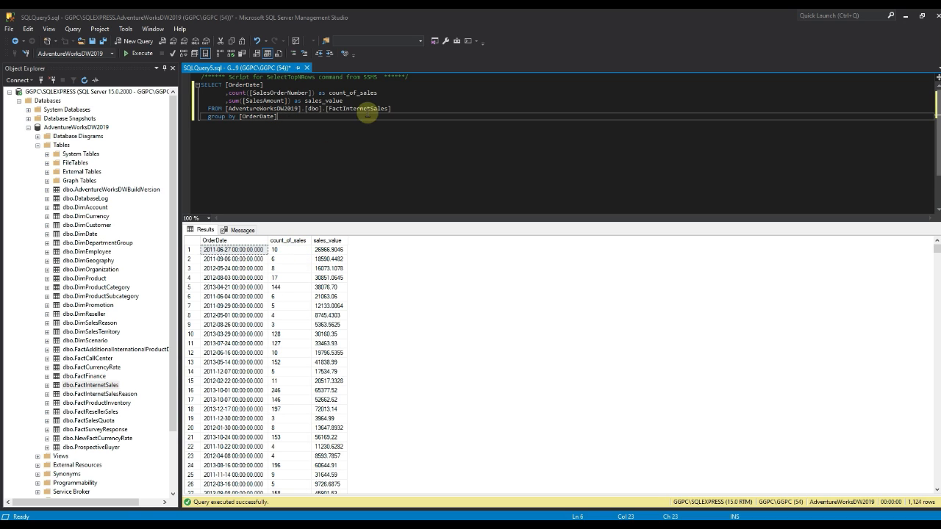
Insert a where line below FROM that filters [OrderDate] >= '20121201, leaving the date's closing quote off.
left_click(416, 108)
key("Return")
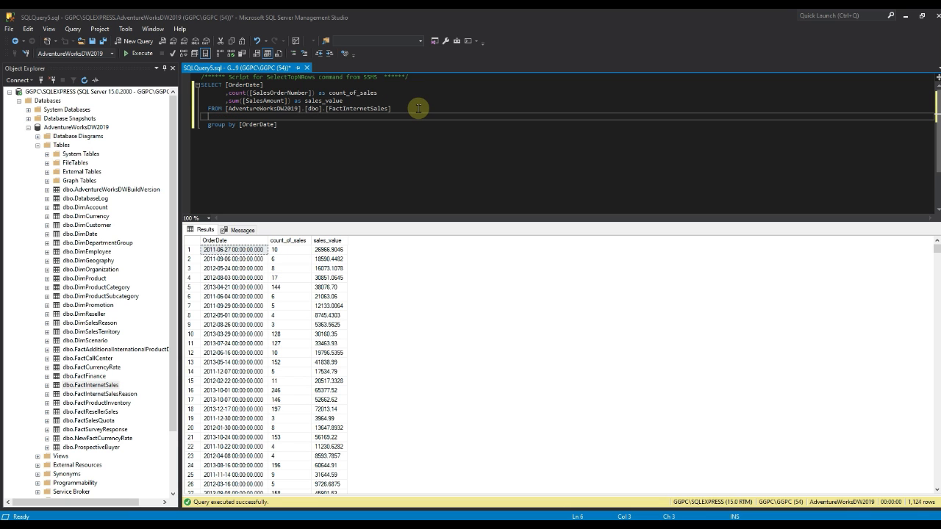
type("where")
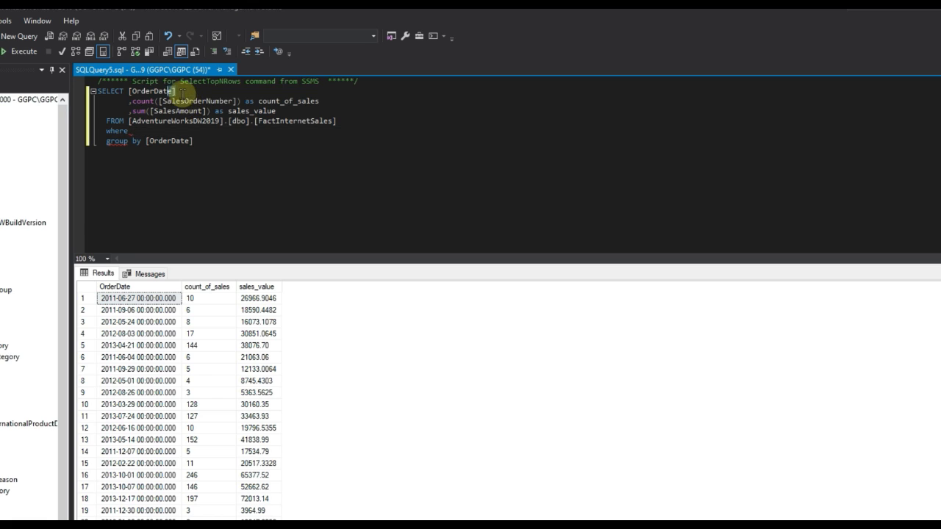
left_click_drag(176, 91, 129, 91)
key("ctrl+c")
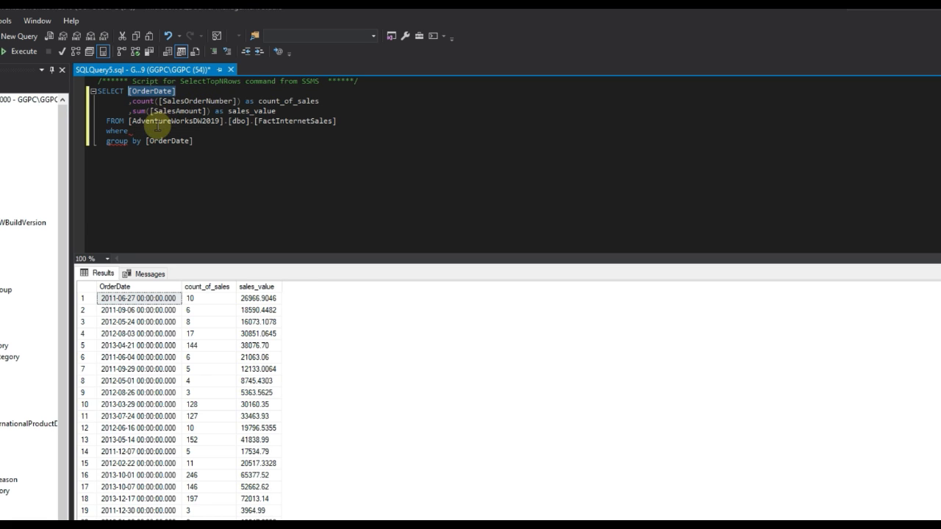
left_click(157, 130)
key("ctrl+v")
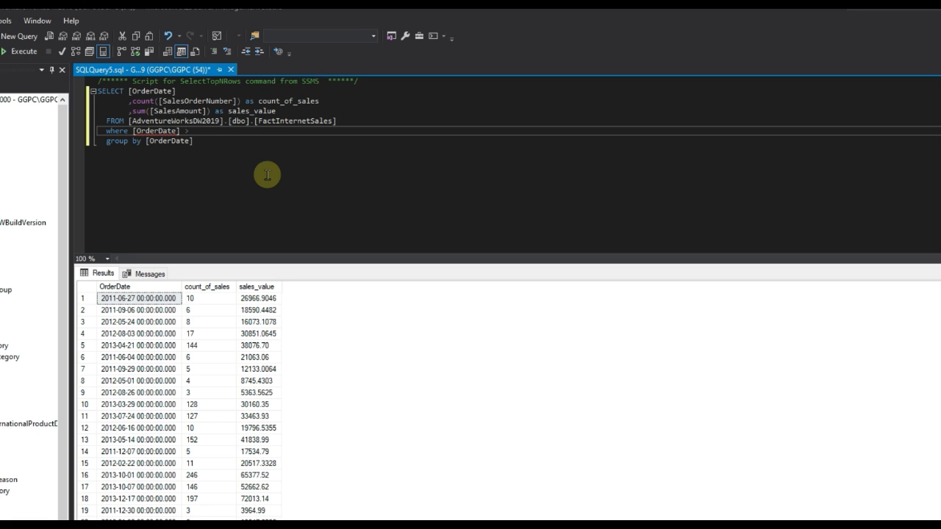
type(">= '20121201")
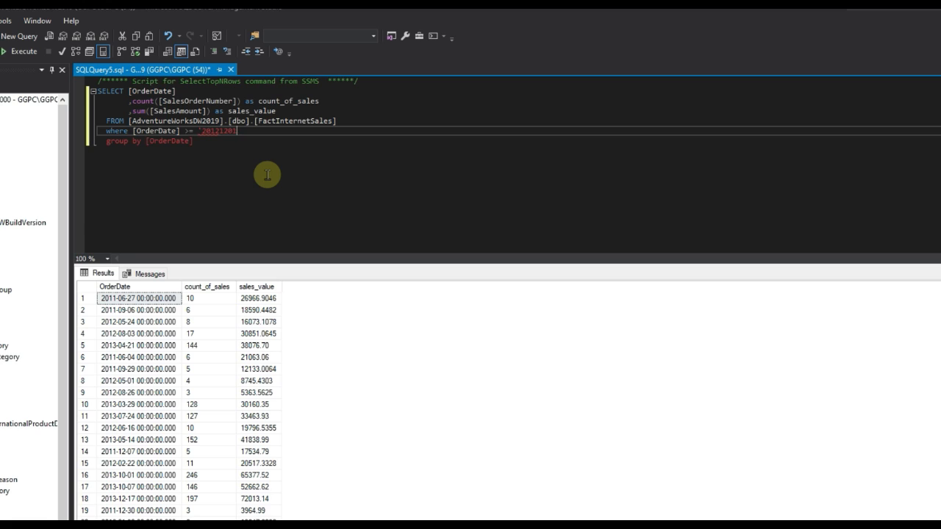
Add an and line below the where condition with a copy of it changed to [OrderDate] <= '20121201.
key("Return")
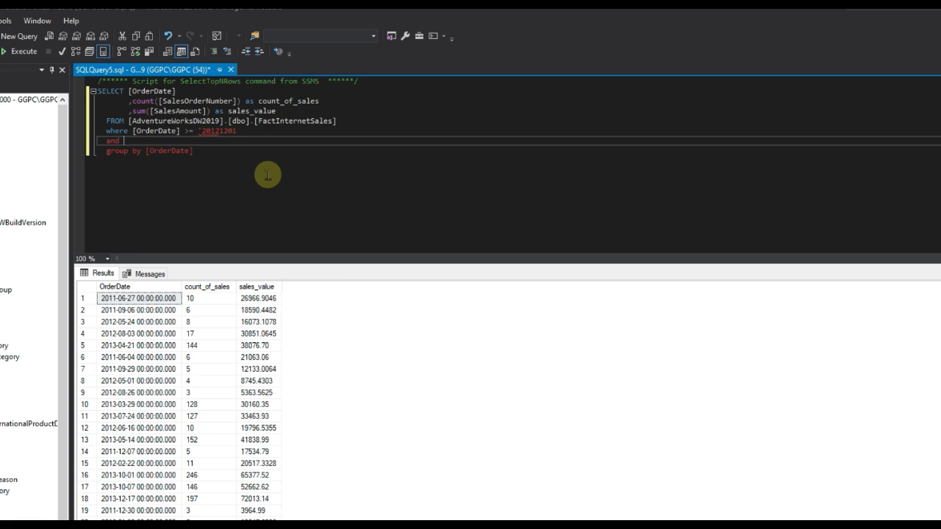
left_click_drag(132, 131, 248, 131)
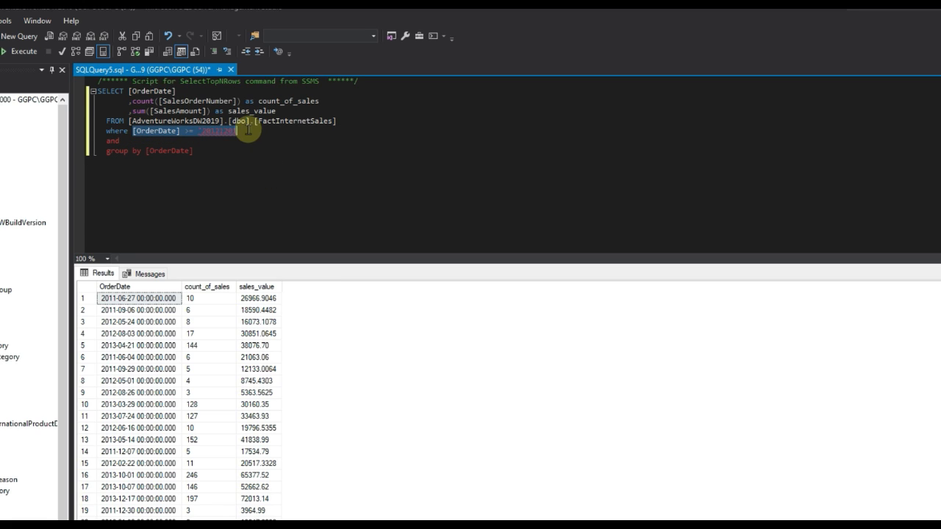
key("ctrl+c")
left_click(147, 141)
key("ctrl+v")
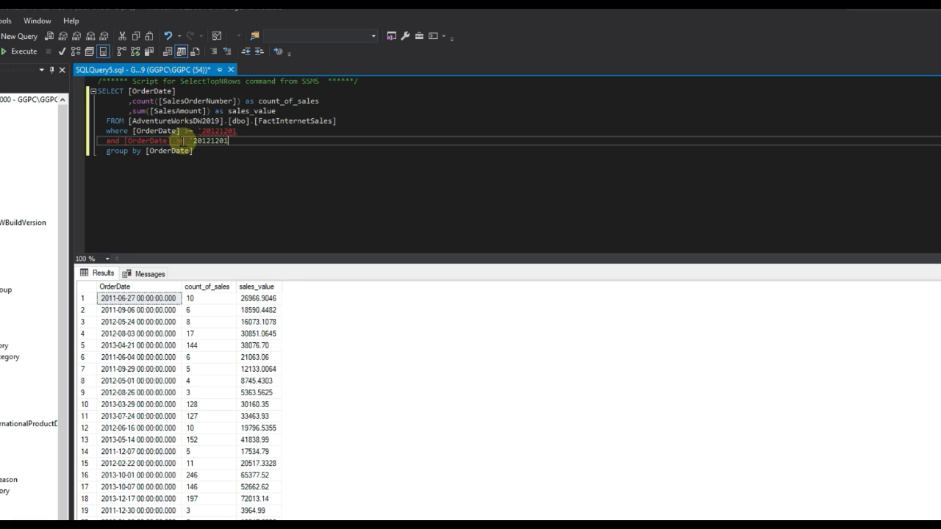
left_click(180, 140)
key("BackSpace")
type("<")
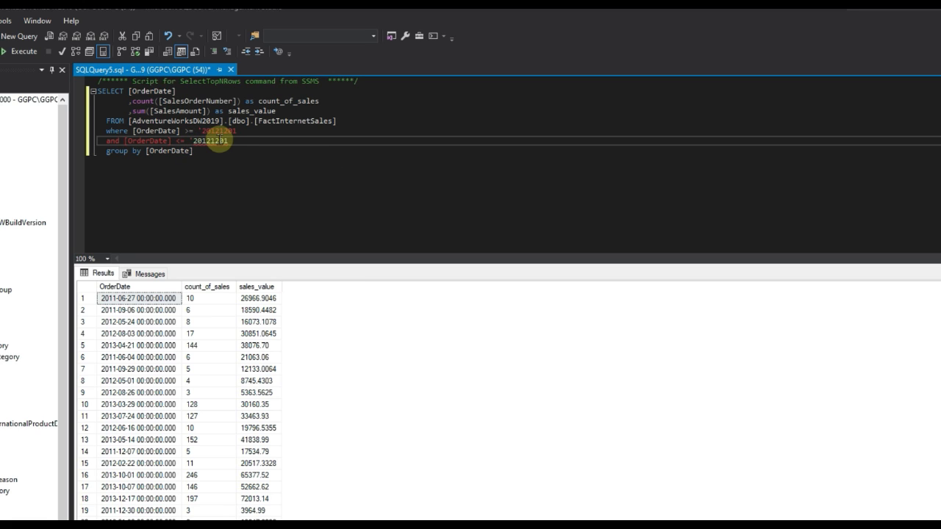
Close the quotes around both dates, change the end date to '20121231', and execute the query.
left_click(234, 140)
type("'")
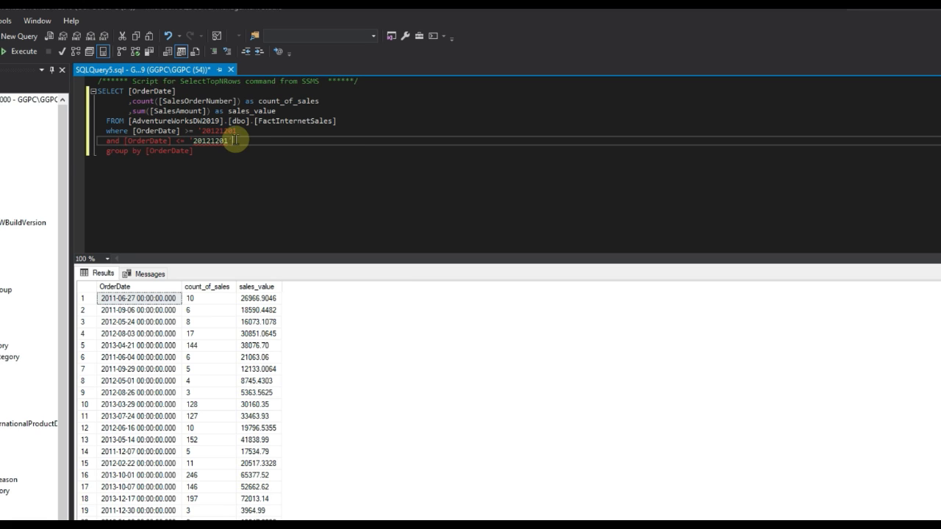
left_click(250, 132)
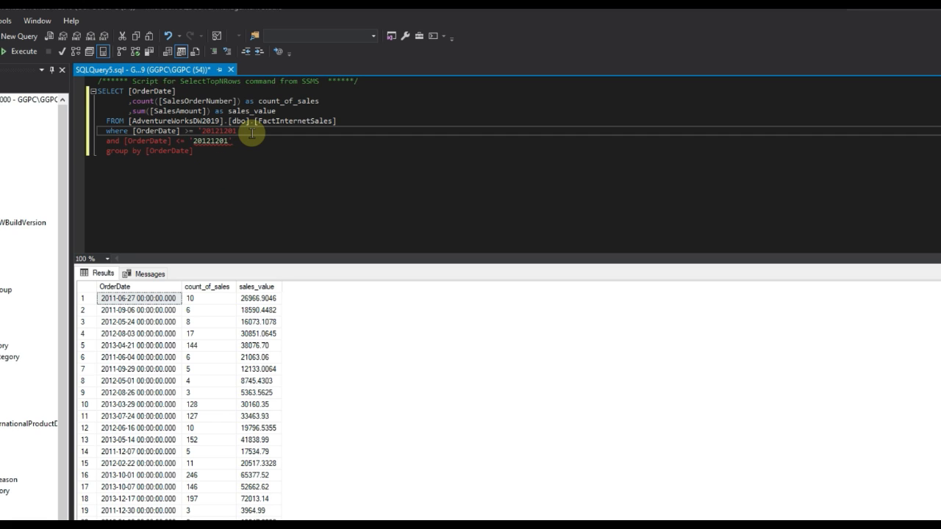
type("'")
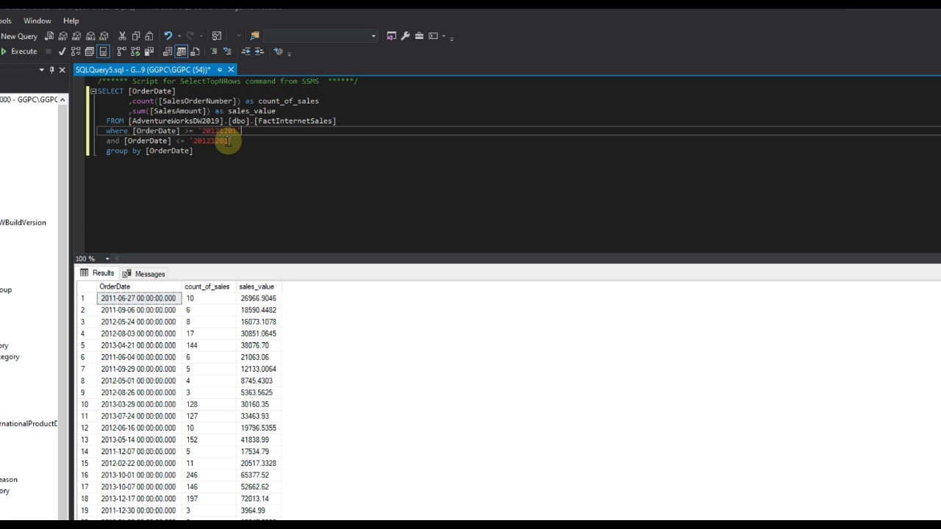
left_click(241, 142)
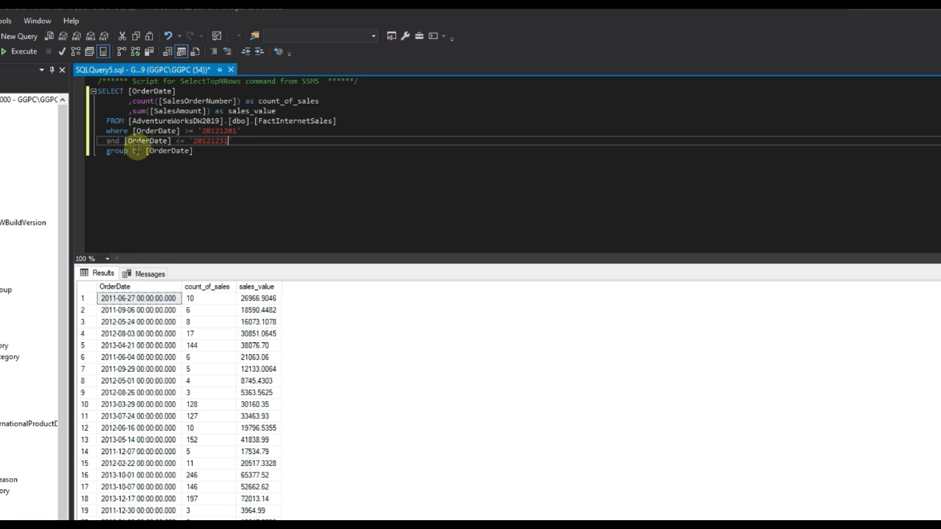
left_click(19, 51)
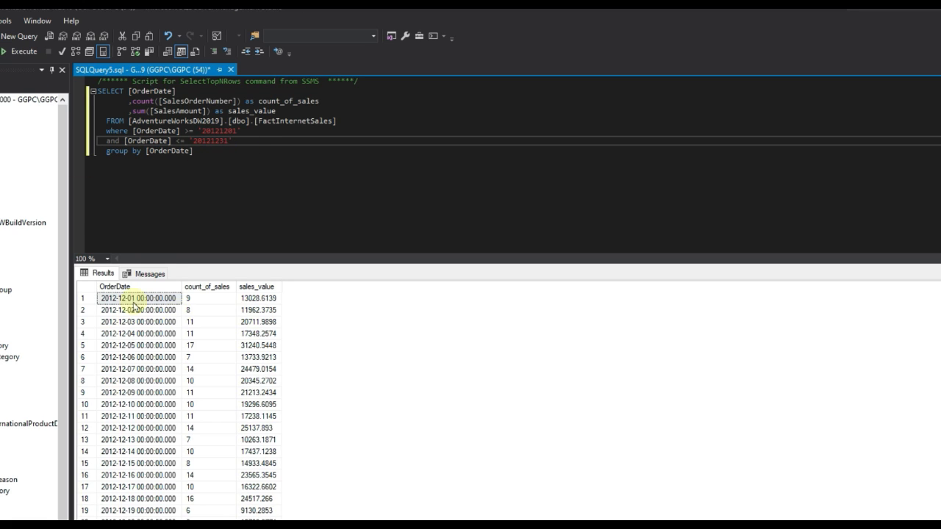
Look through the December 2012 results and copy the whole result grid including its column headers.
scroll(134, 307, "down", 2)
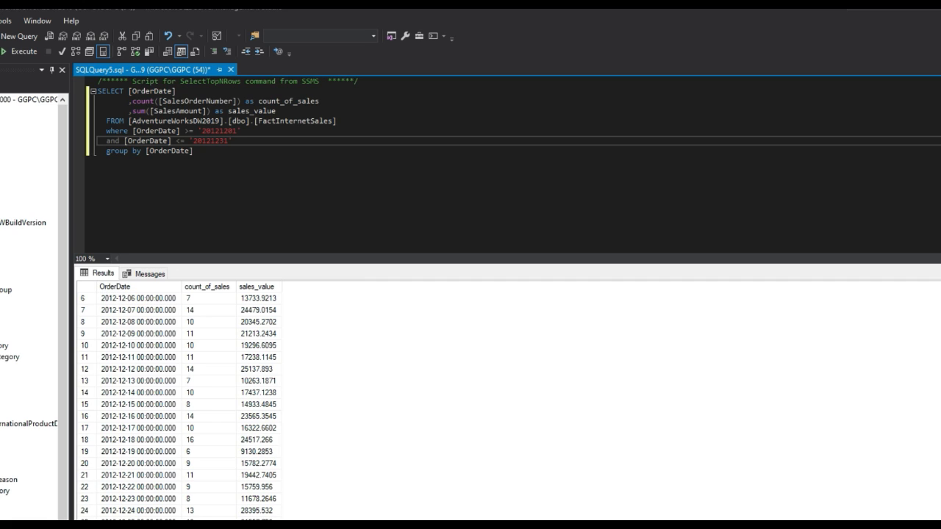
scroll(147, 312, "up", 2)
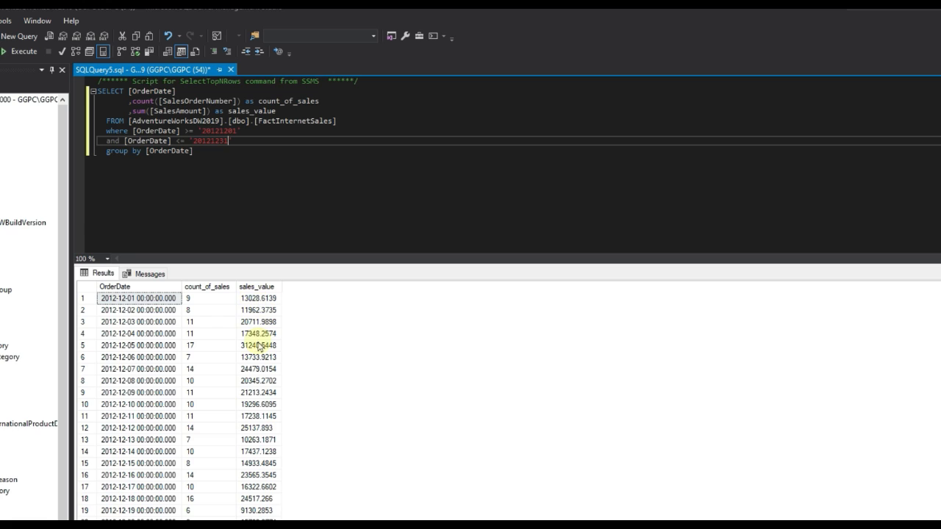
left_click(155, 395)
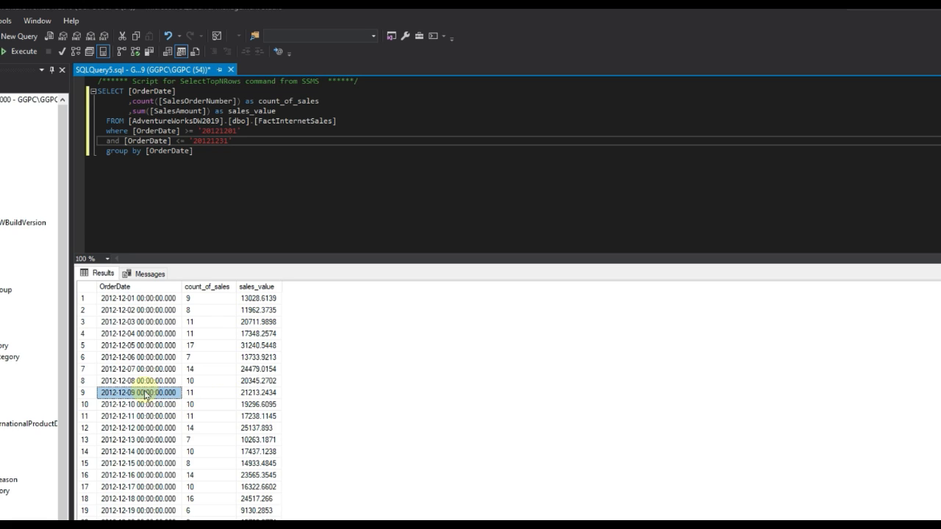
key("ctrl+a")
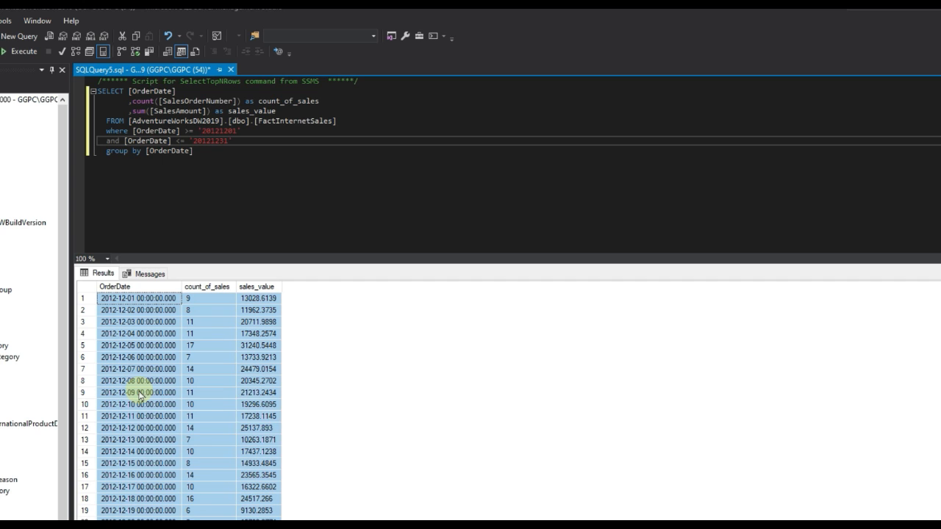
right_click(140, 395)
left_click(169, 409)
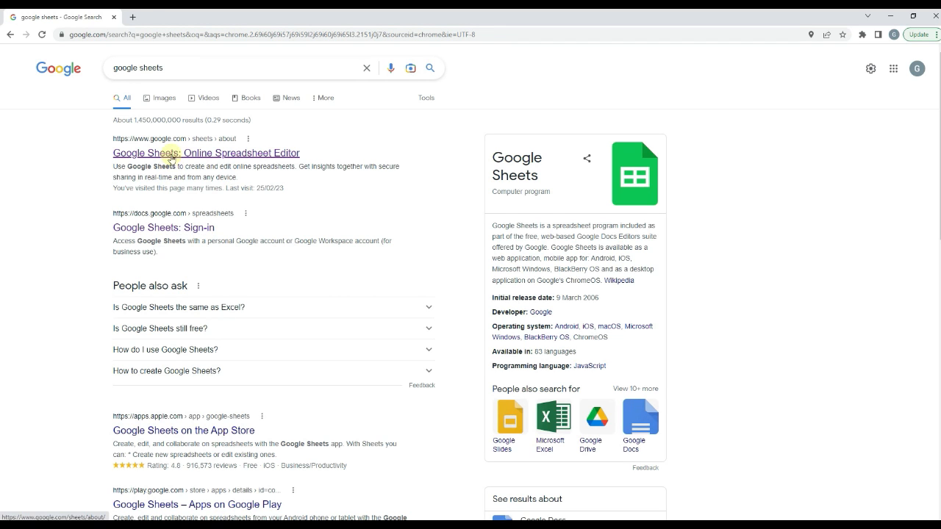
Open Google Sheets from the browser's search results and name the blank spreadsheet Adventureworks Analysis.
left_click(169, 154)
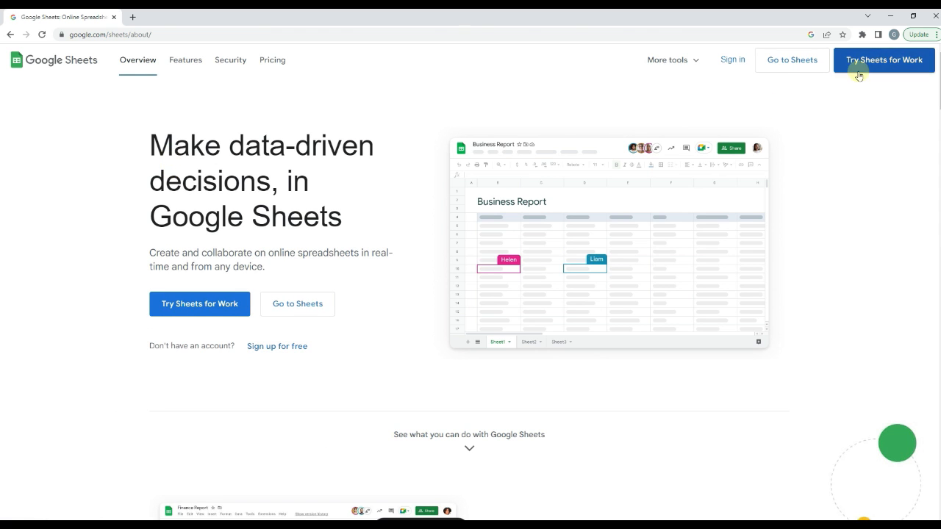
left_click(786, 65)
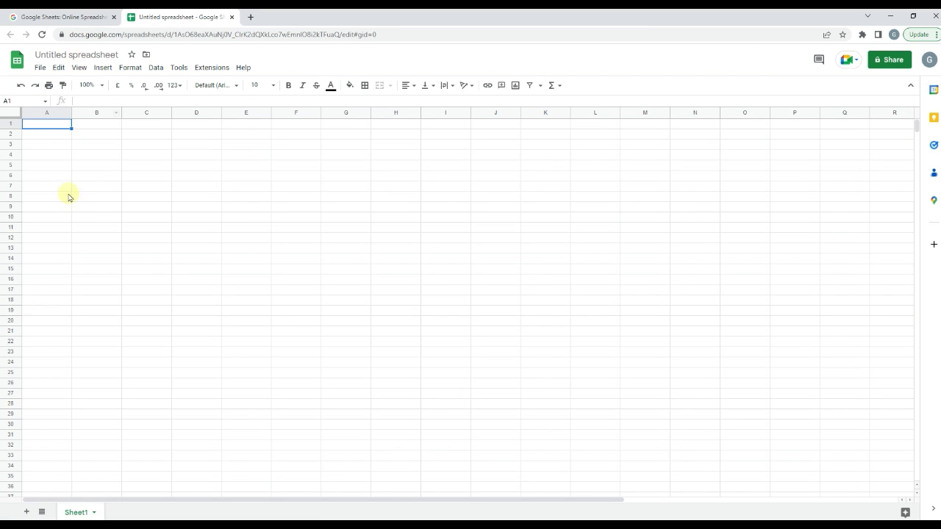
left_click(67, 55)
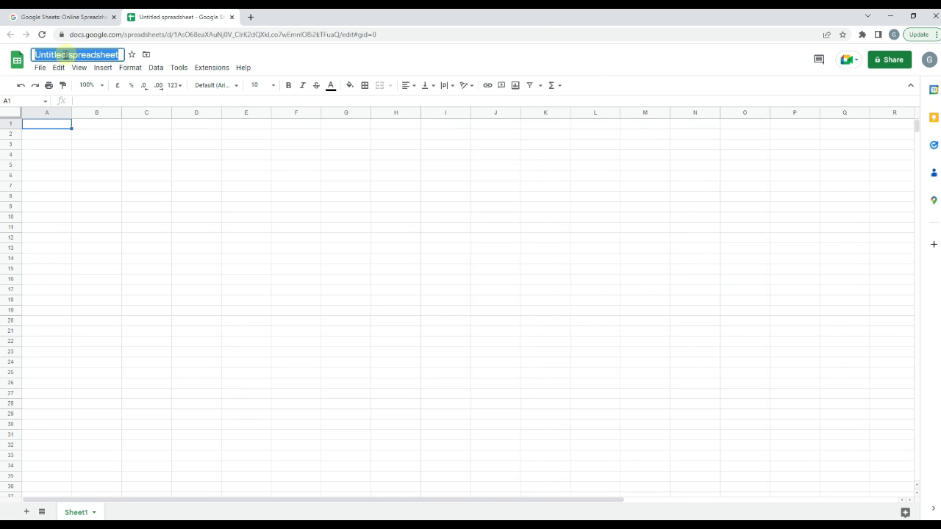
type("Adve")
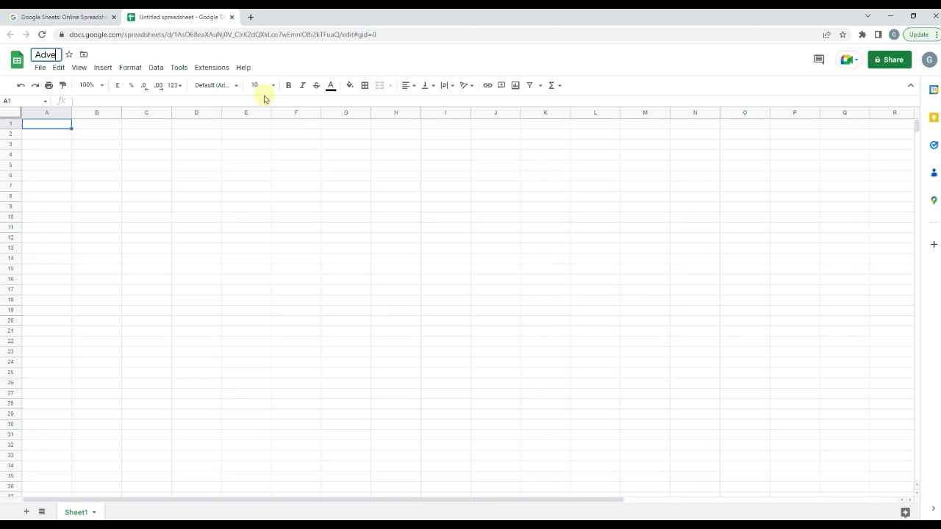
type("nturework")
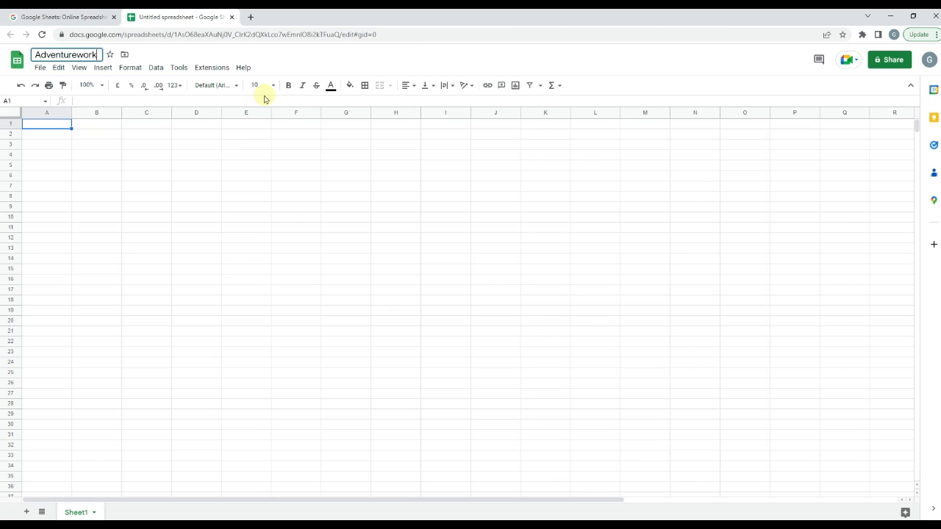
type("s Analysis")
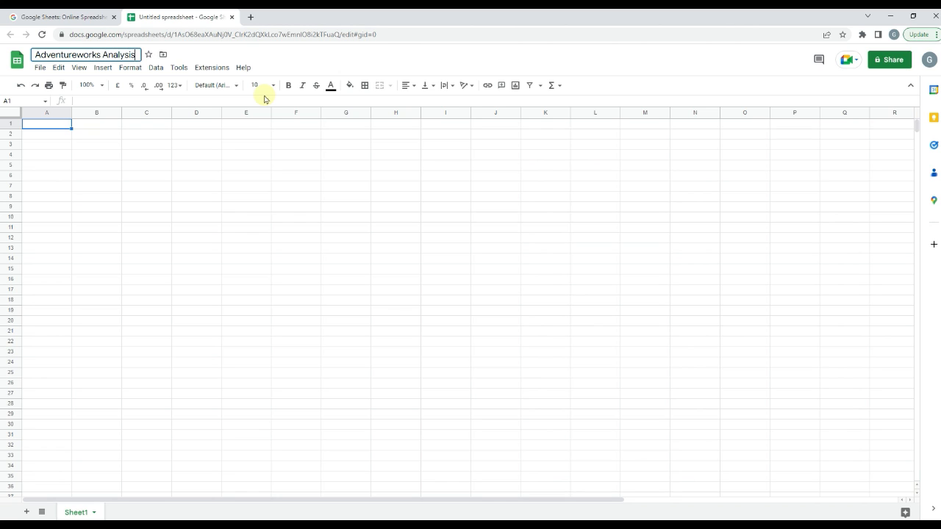
Paste the copied query results into the sheet starting at A1 and widen columns A to C.
left_click(63, 124)
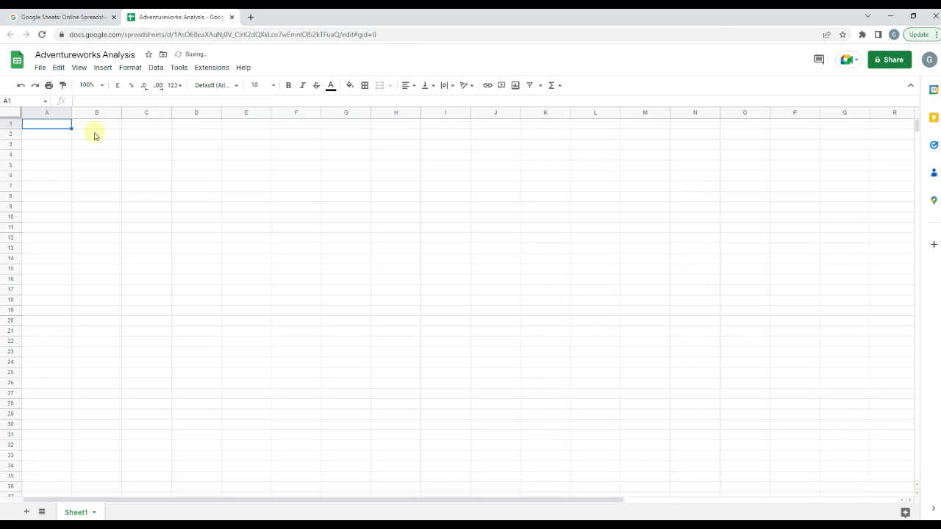
key("ctrl+v")
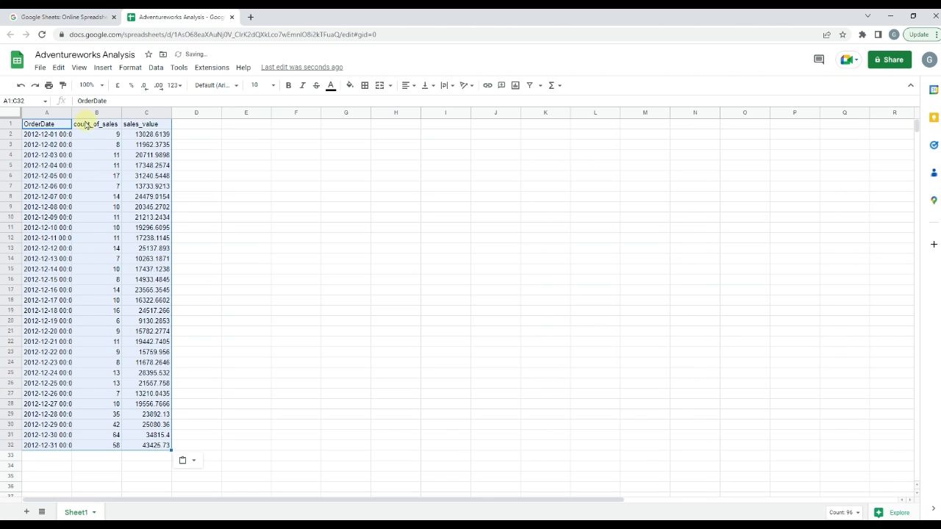
double_click(71, 114)
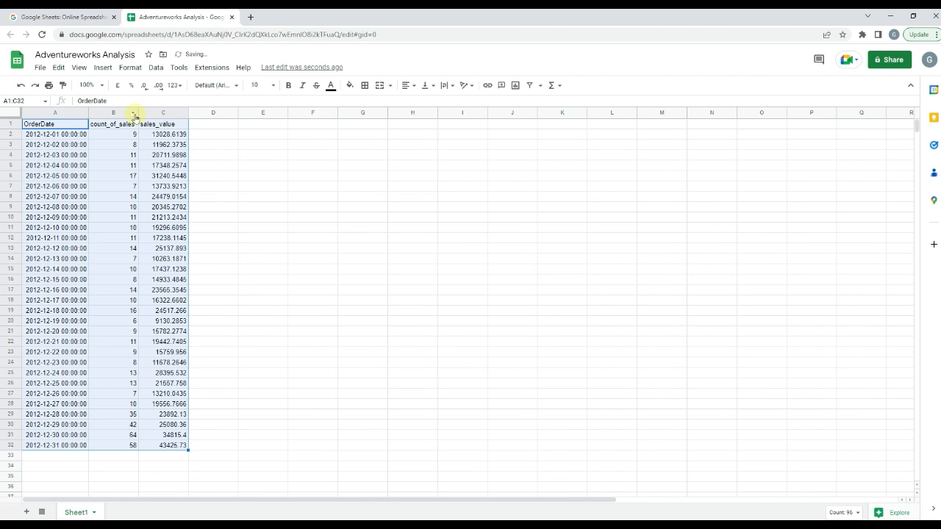
double_click(138, 114)
left_click_drag(217, 115, 266, 115)
left_click(257, 177)
Format the OrderDate values in A2:A32 as Date, without the time.
left_click_drag(88, 117, 87, 444)
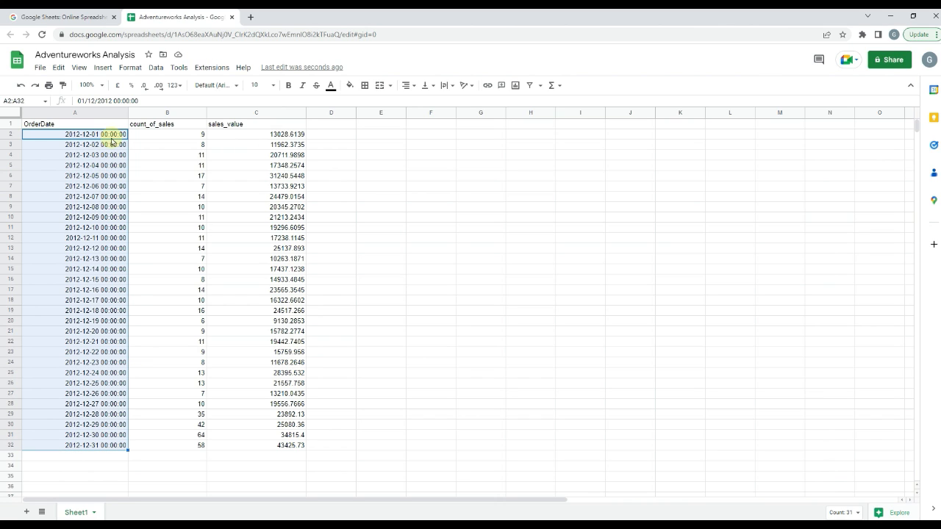
left_click(174, 86)
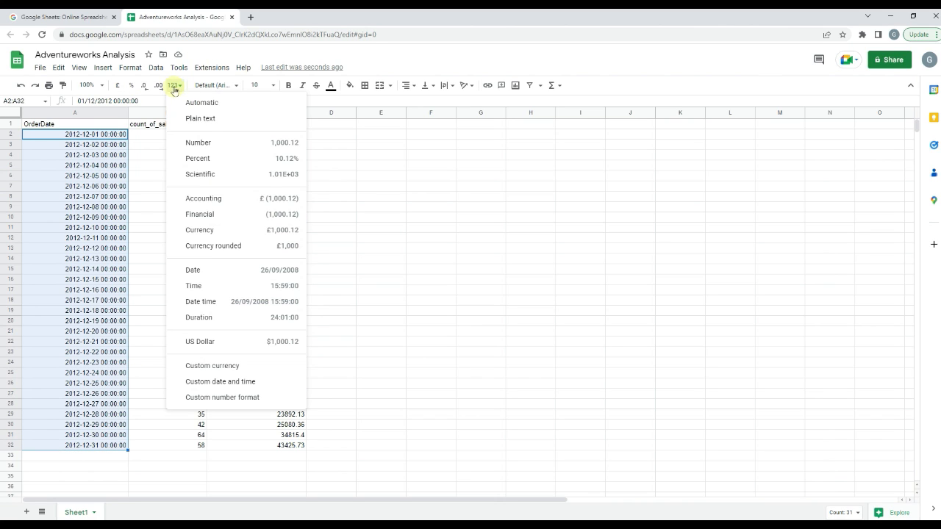
left_click(196, 272)
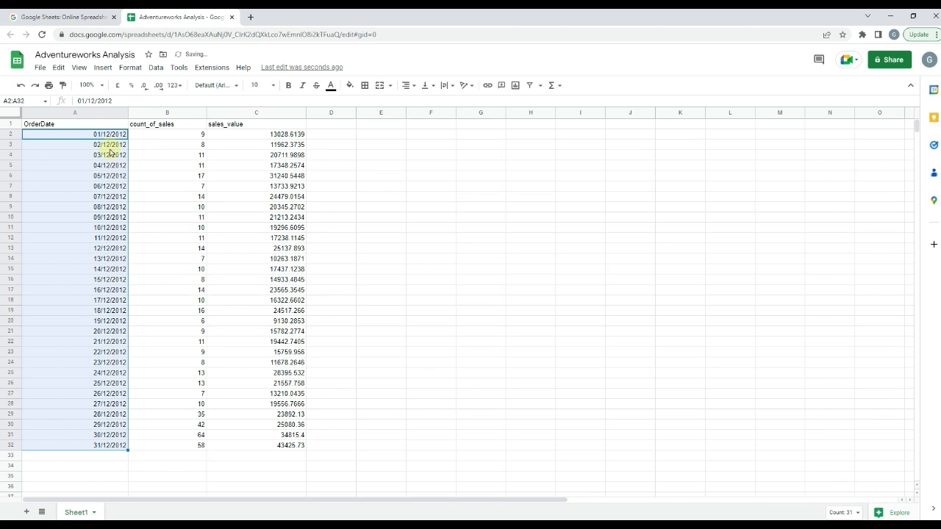
left_click(199, 322)
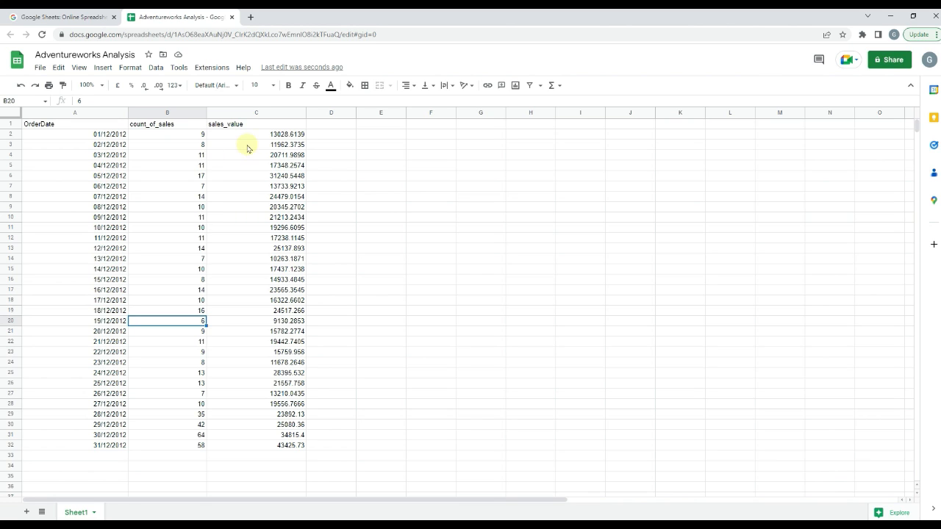
Widen column D and enter the header Average Sales Value in D1.
left_click_drag(359, 119, 433, 120)
left_click(342, 123)
type("Av")
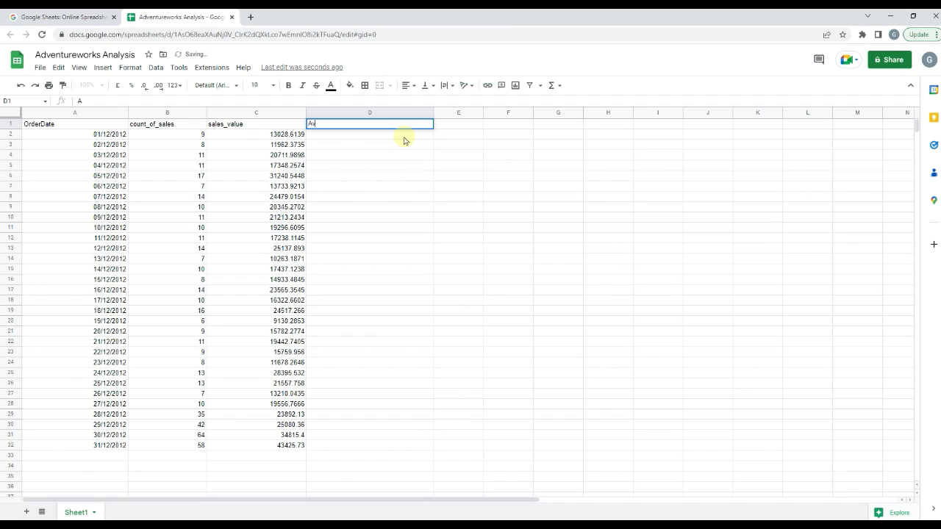
type("erage Sales Value")
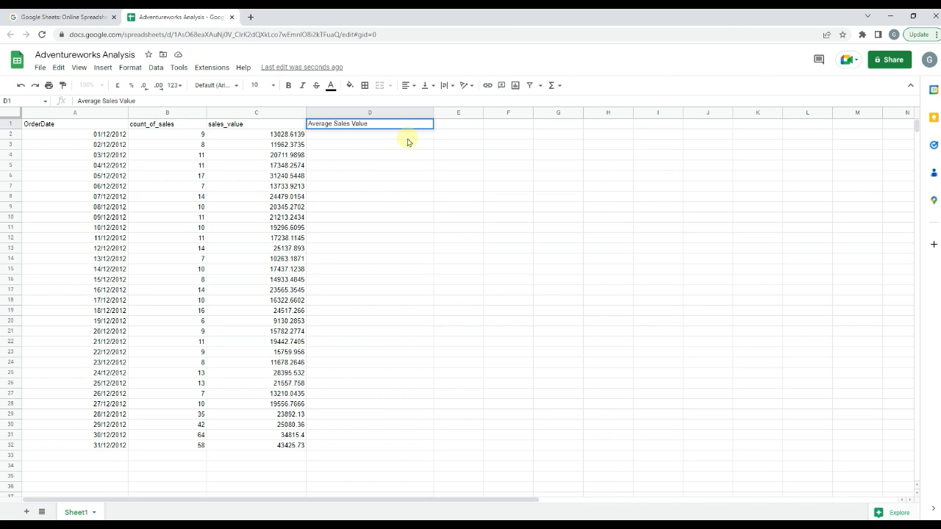
key("Return")
Calculate the average sales value in D2 with =C2/B2 and accept the suggested auto-fill down to D32.
type("=")
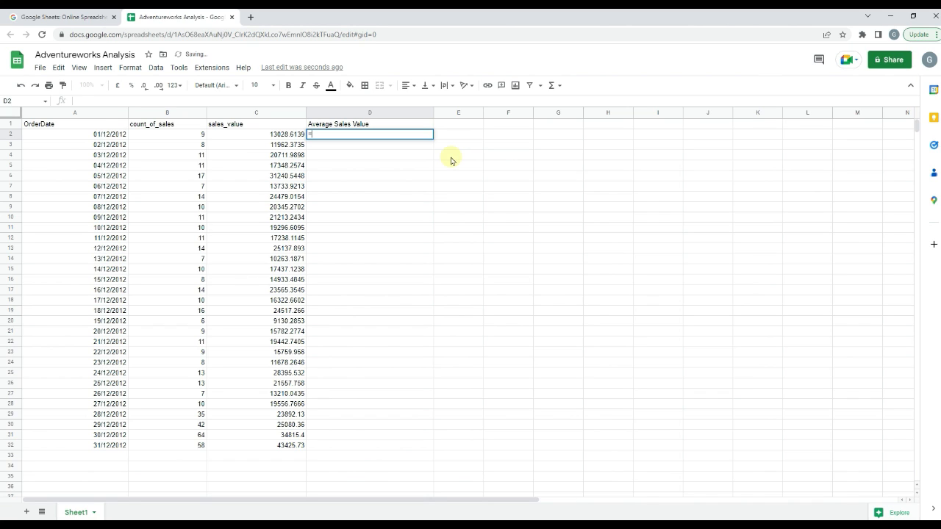
left_click(278, 137)
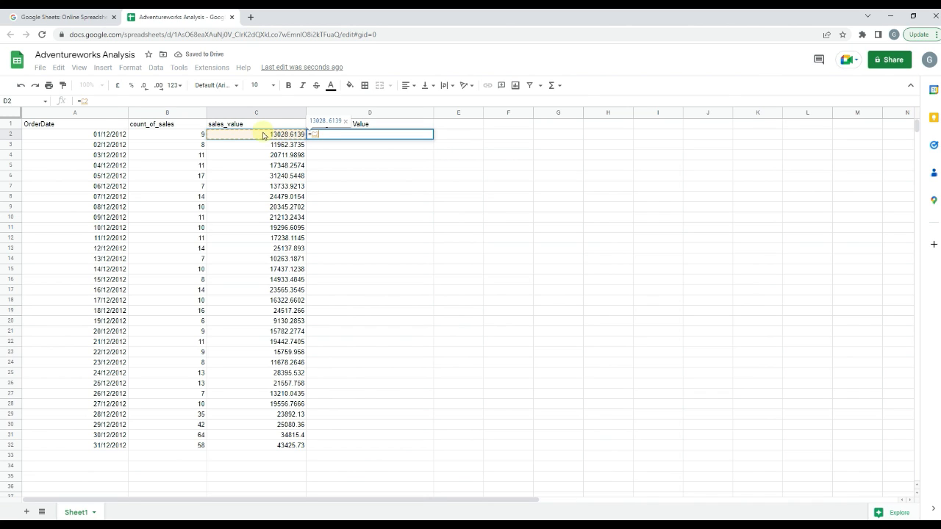
type("/")
left_click(191, 136)
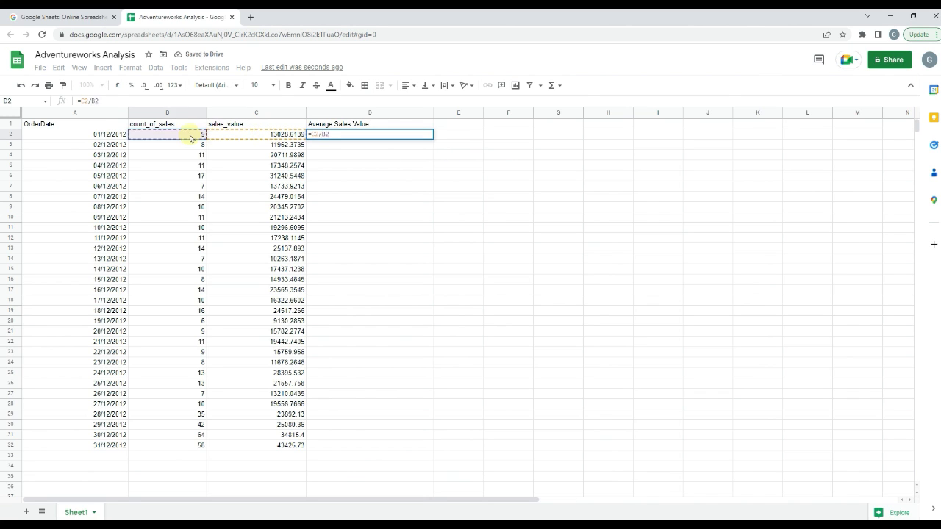
key("Return")
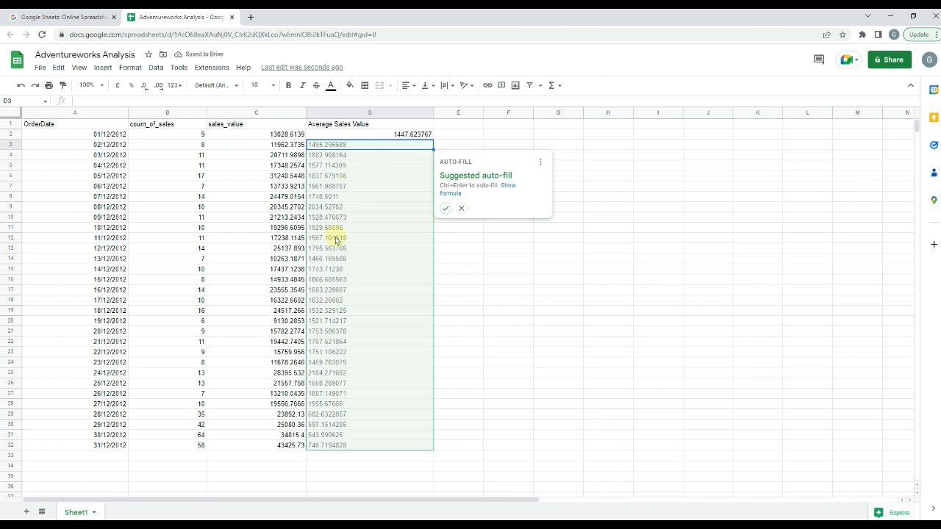
left_click(445, 209)
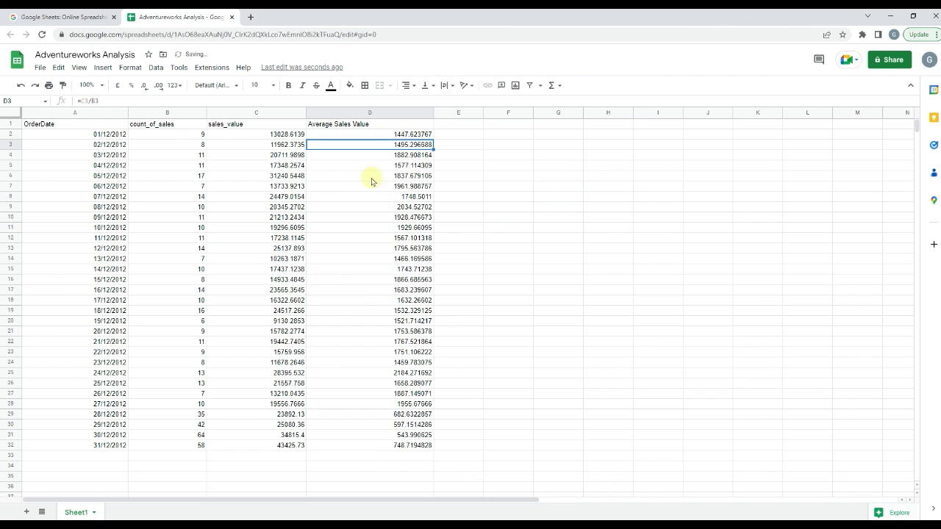
Format the Average Sales Value figures in D2:D32 as US Dollar.
left_click(410, 176)
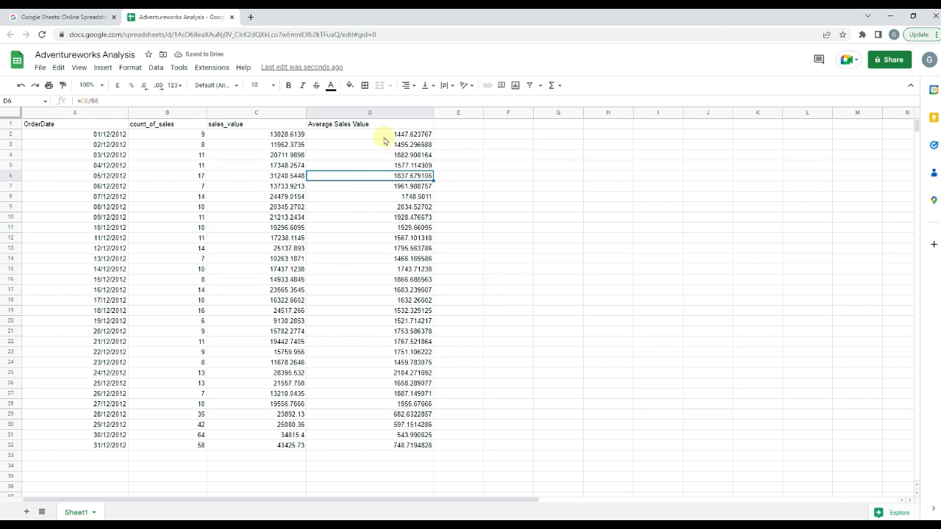
left_click_drag(385, 135, 384, 446)
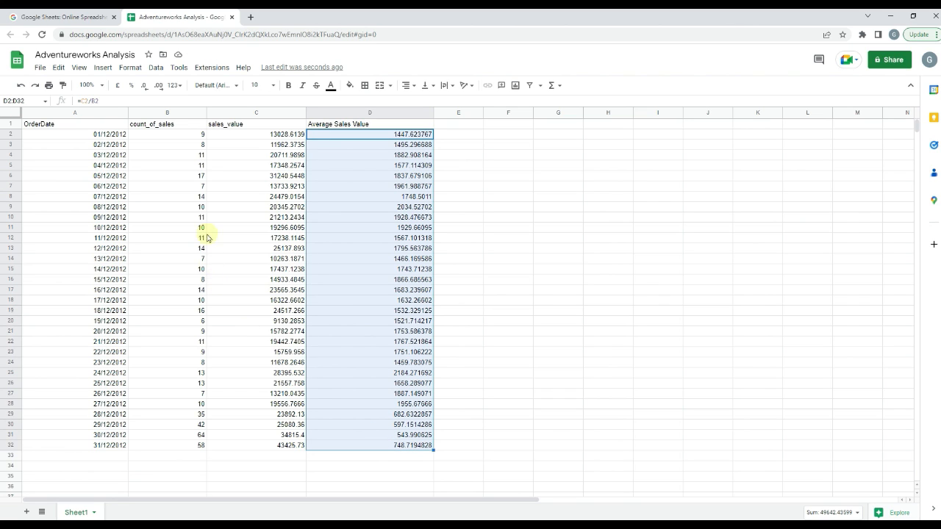
left_click(174, 87)
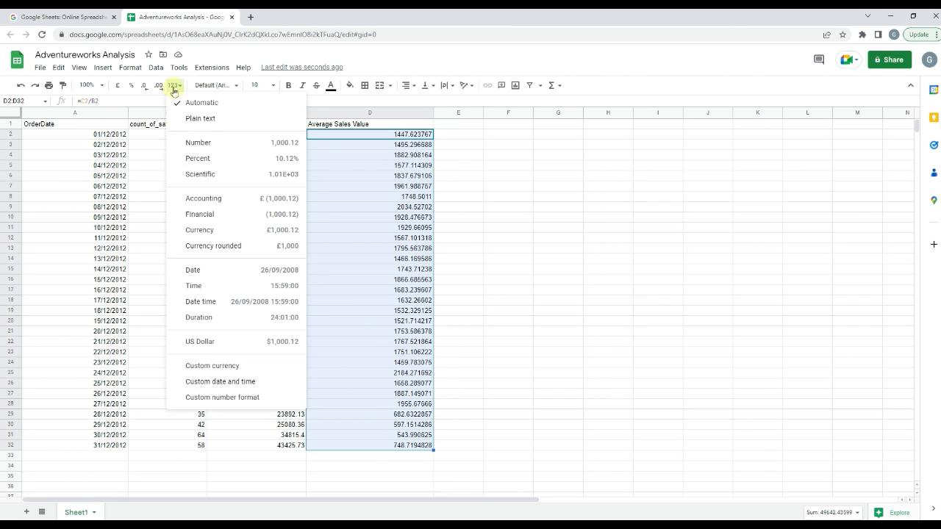
left_click(203, 341)
Format the sales_value figures in C2:C32 as US Dollar.
left_click_drag(281, 126, 275, 197)
left_click(273, 188)
left_click(280, 137)
left_click_drag(280, 137, 274, 450)
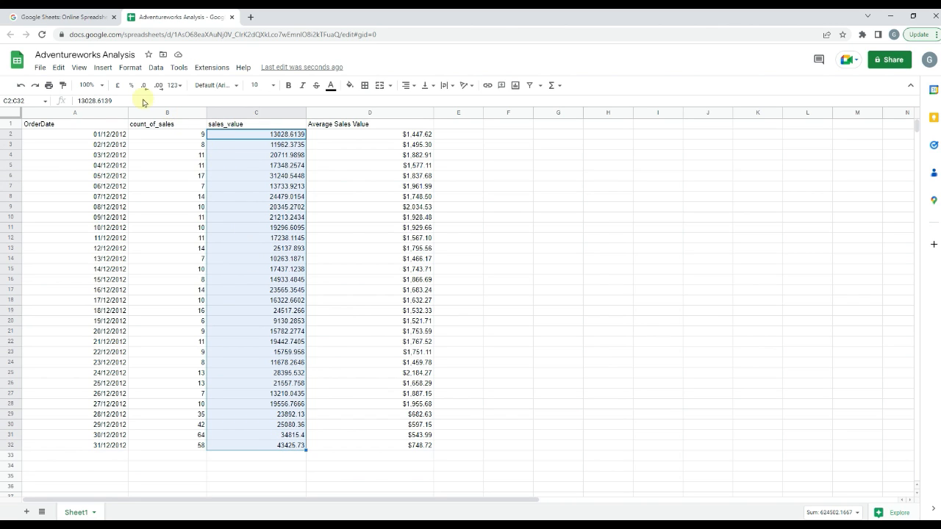
left_click(175, 86)
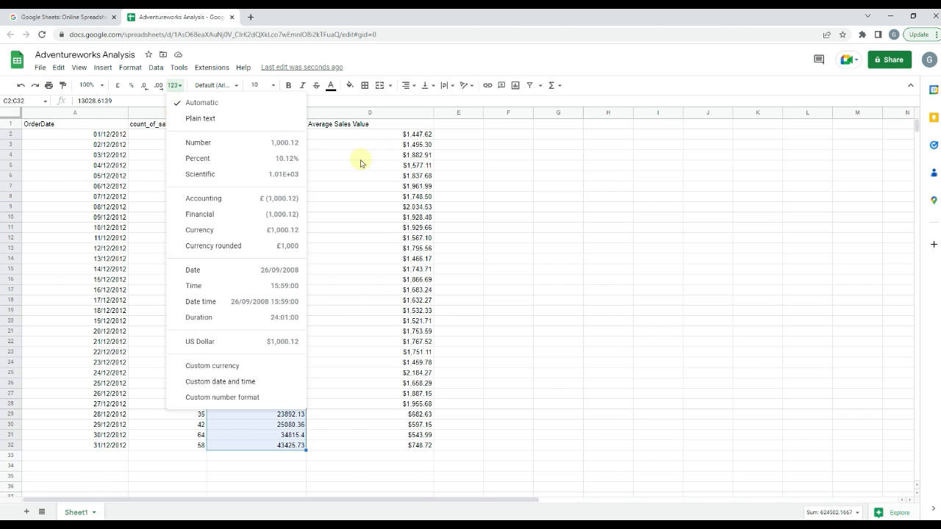
left_click(227, 345)
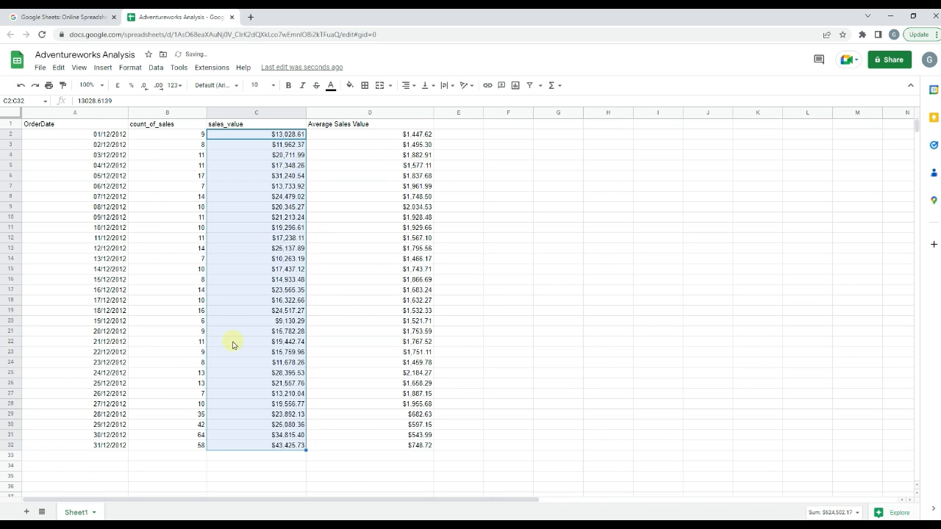
left_click(300, 301)
left_click(415, 270)
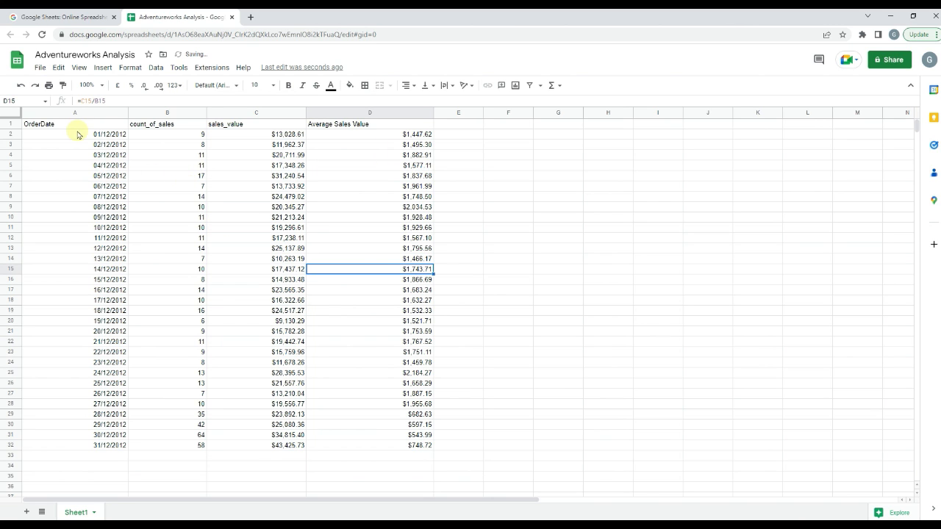
Insert a chart from A1:D32, then move it over the data and enlarge it to cover about rows 2 to 31.
left_click_drag(62, 125, 393, 446)
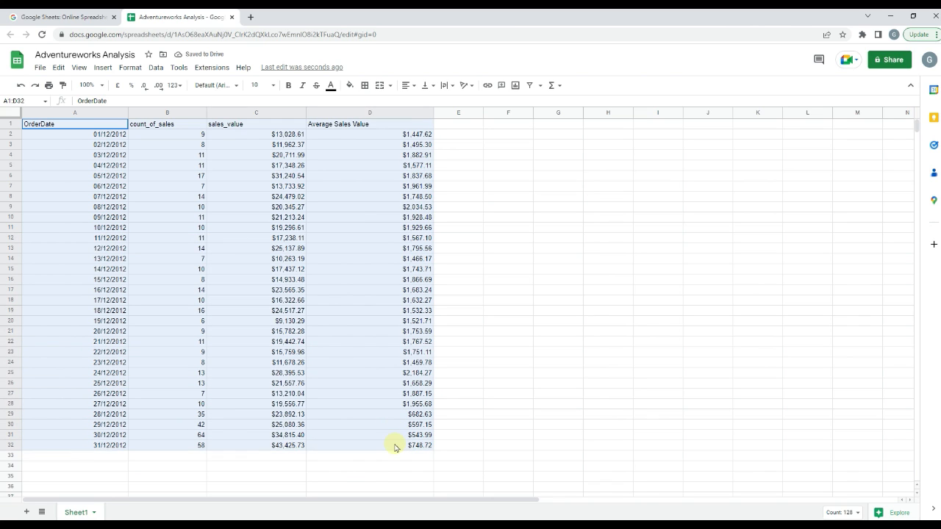
left_click(104, 68)
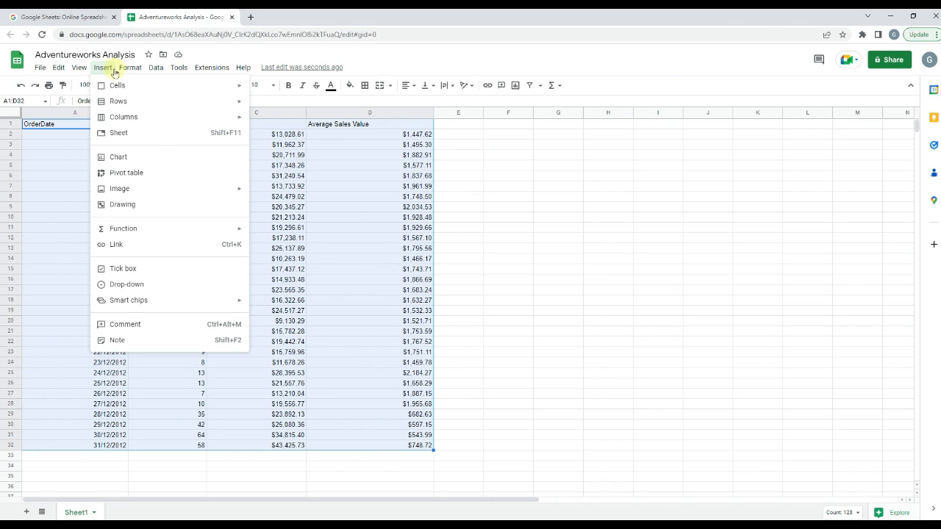
mouse_move(104, 68)
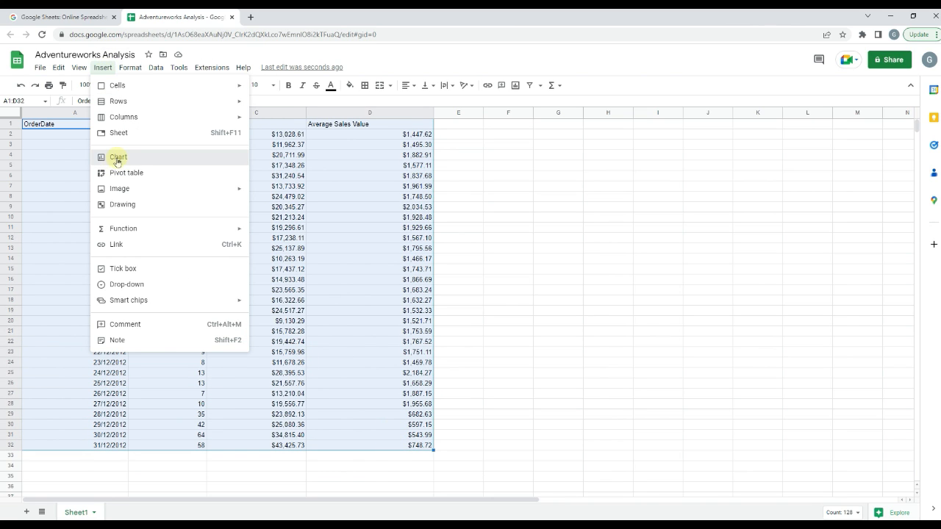
left_click(116, 158)
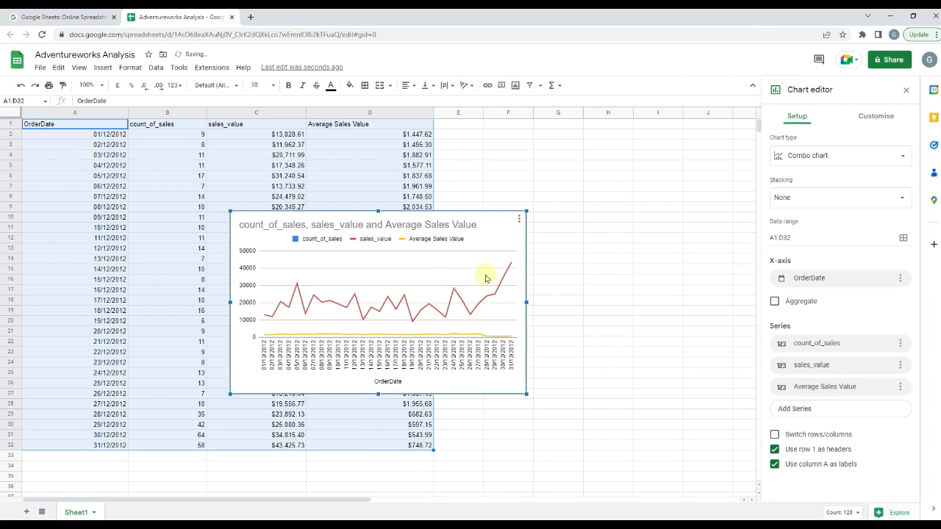
left_click_drag(502, 235, 343, 155)
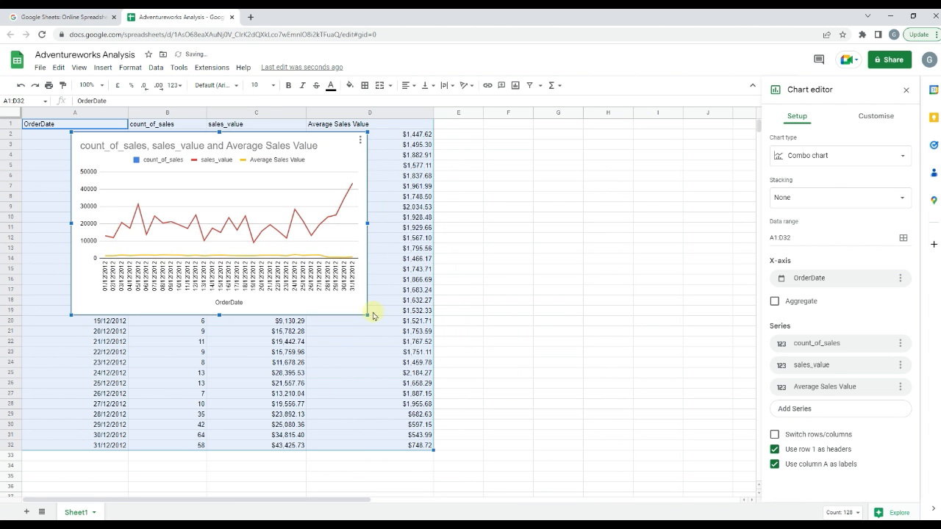
left_click_drag(367, 313, 570, 440)
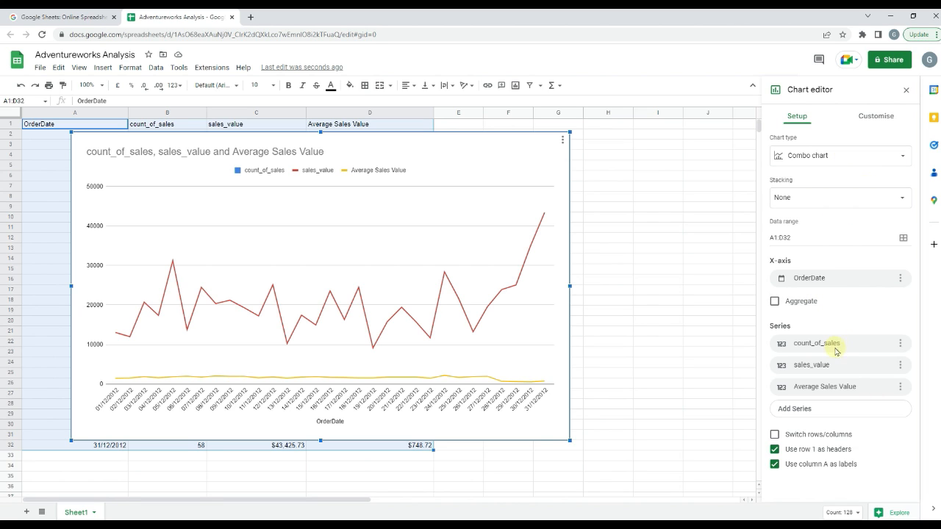
Remove the sales_value series from the combo chart and plot count_of_sales on the right axis.
left_click(900, 364)
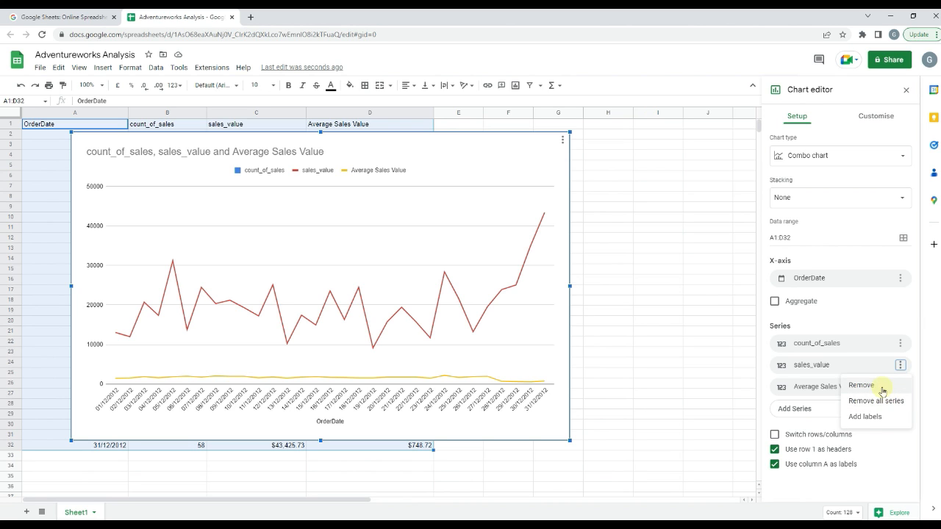
left_click(882, 388)
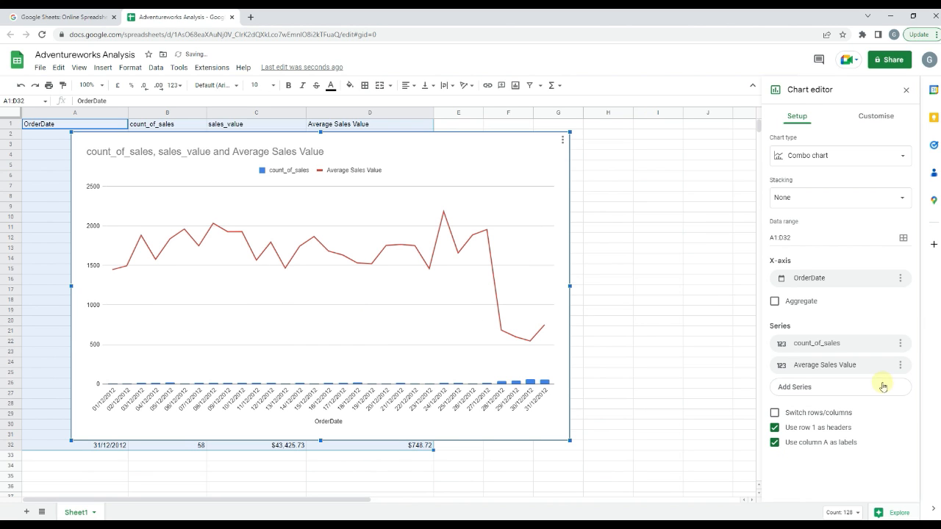
left_click(869, 117)
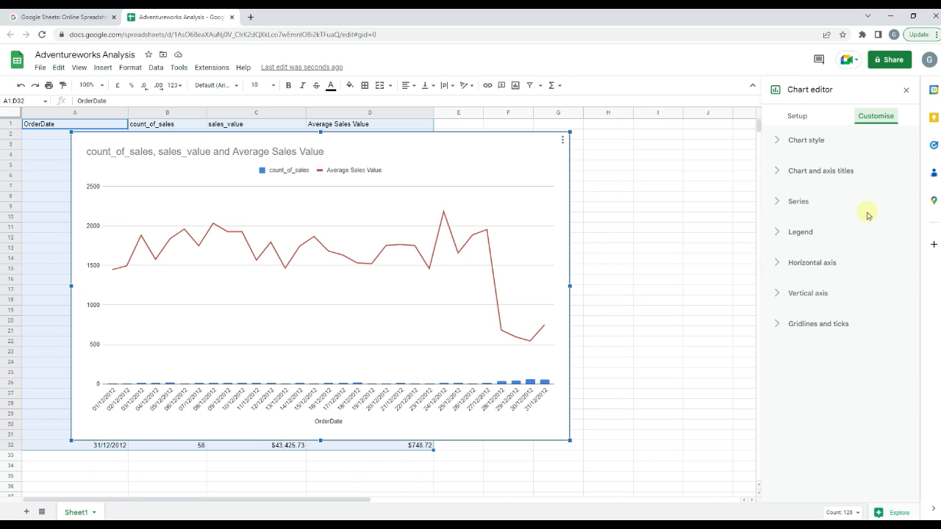
left_click(835, 210)
left_click(828, 233)
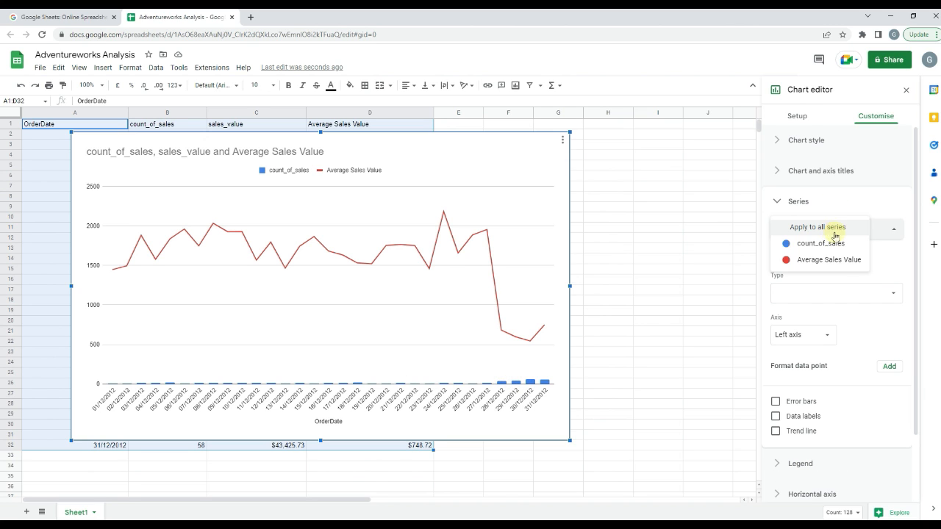
left_click(821, 244)
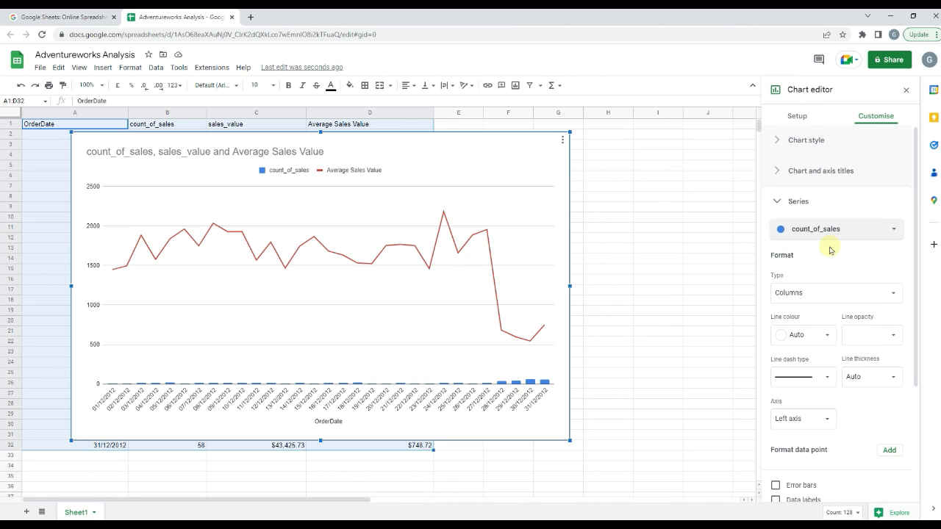
left_click(802, 418)
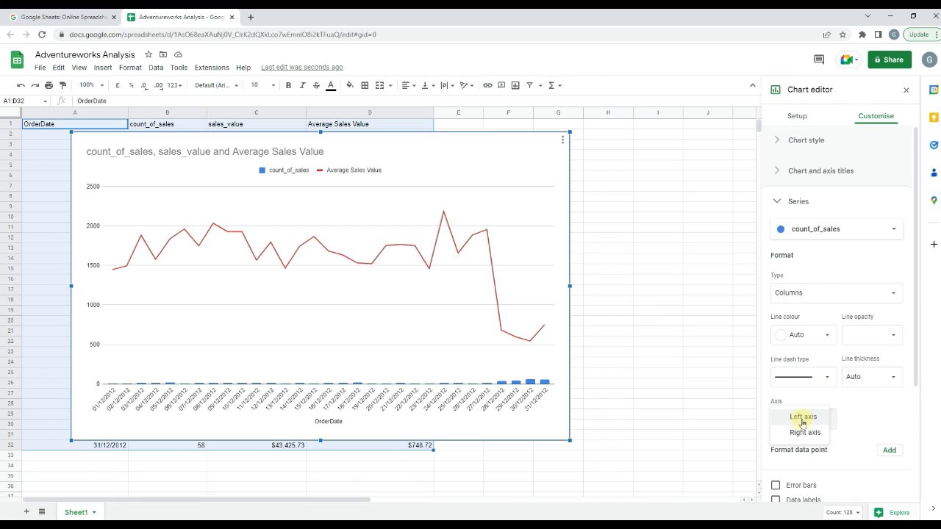
left_click(805, 432)
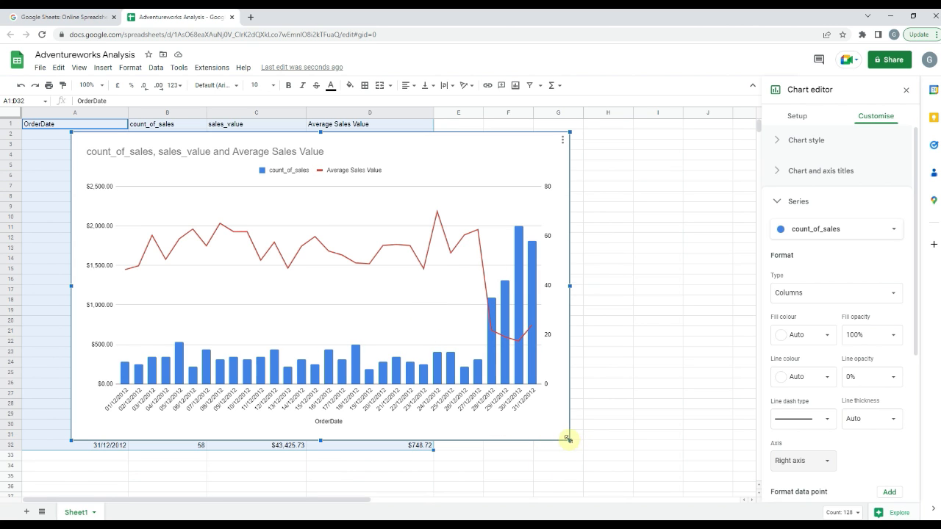
Enlarge the chart to about column H and row 36, and set the Average Sales Value line thickness to 3px.
left_click_drag(569, 440, 650, 489)
left_click(814, 230)
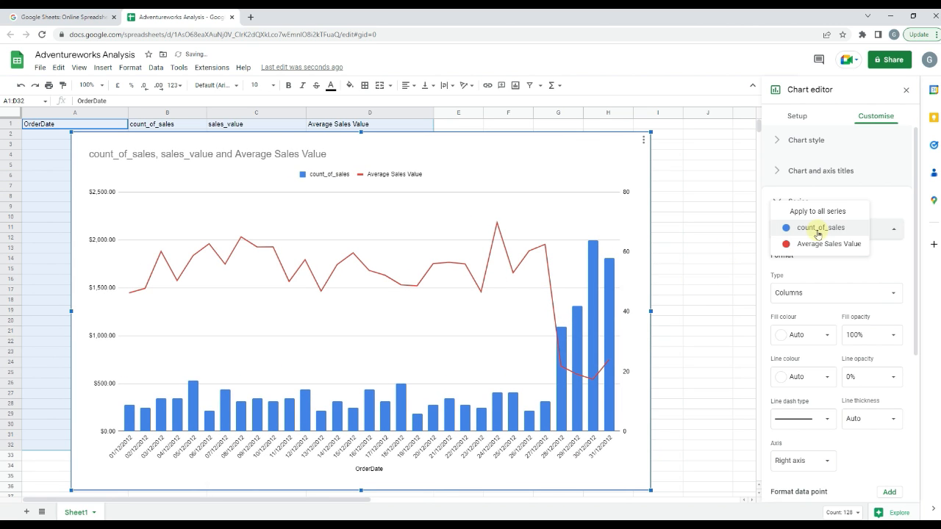
left_click(825, 243)
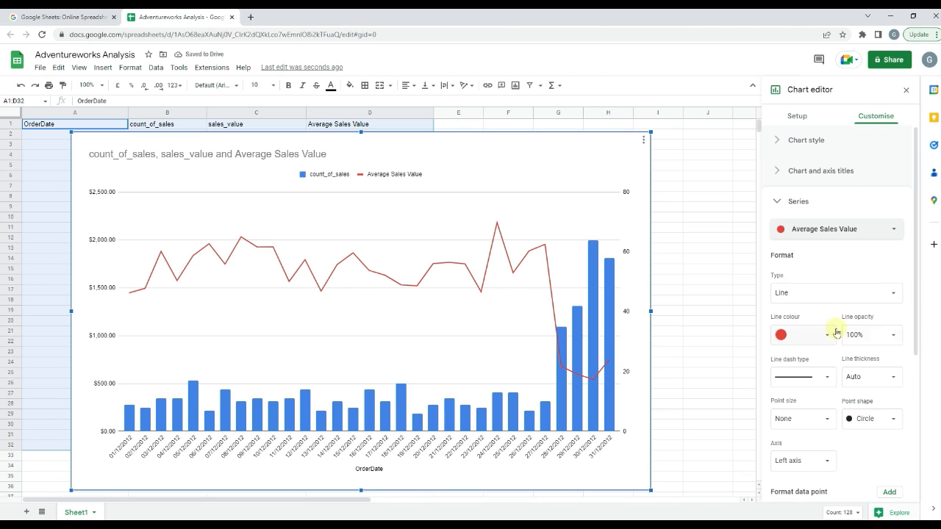
left_click(889, 377)
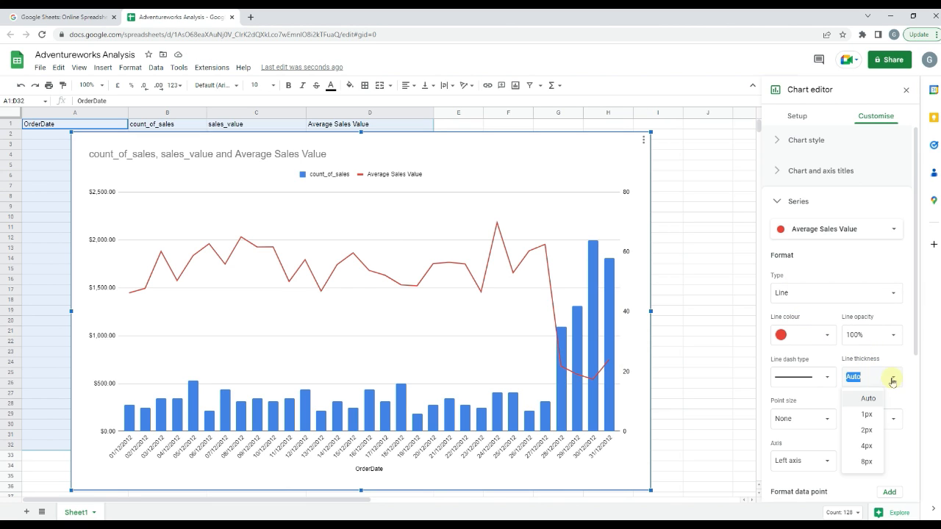
left_click(872, 445)
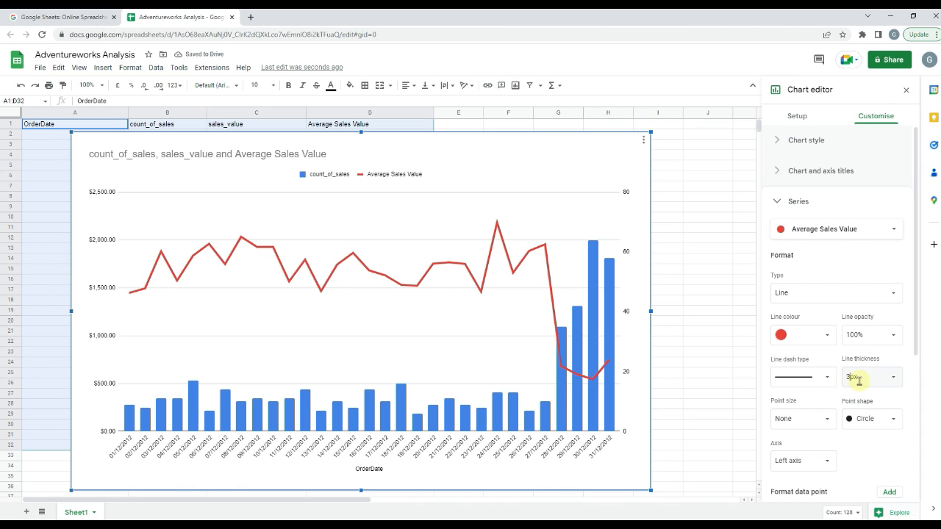
Move the whole chart slightly up and left so that it starts near cell A1.
left_click_drag(635, 494, 626, 463)
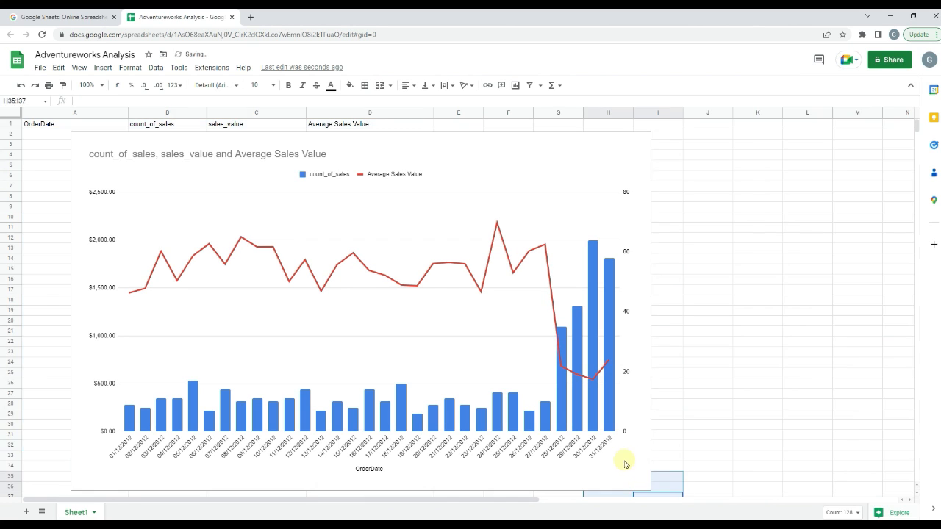
left_click(734, 406)
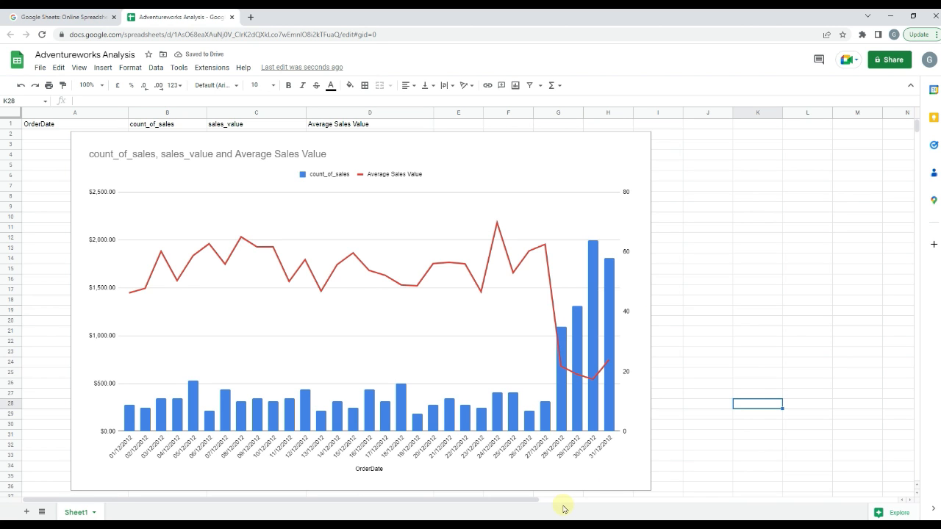
left_click_drag(571, 491, 534, 462)
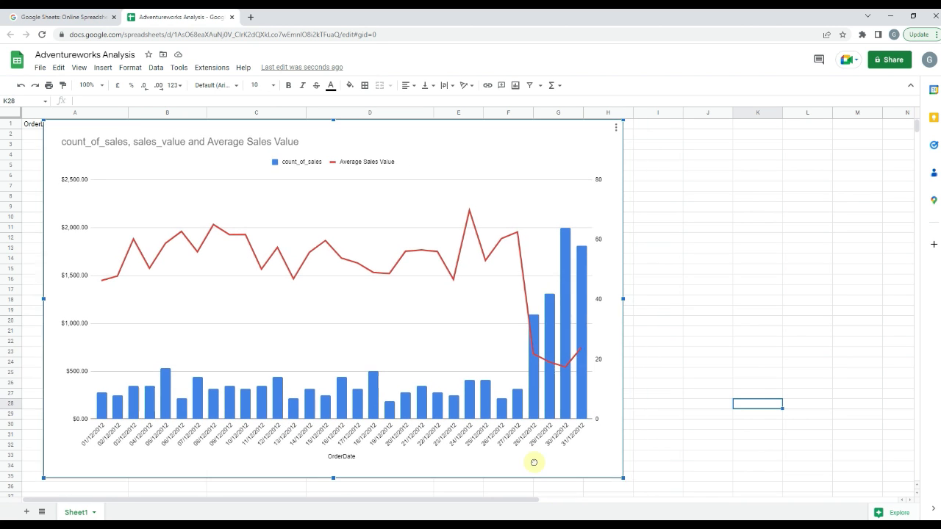
Change the fill colour of the count_of_sales columns in the combo chart to a lighter, softer blue.
left_click(613, 128)
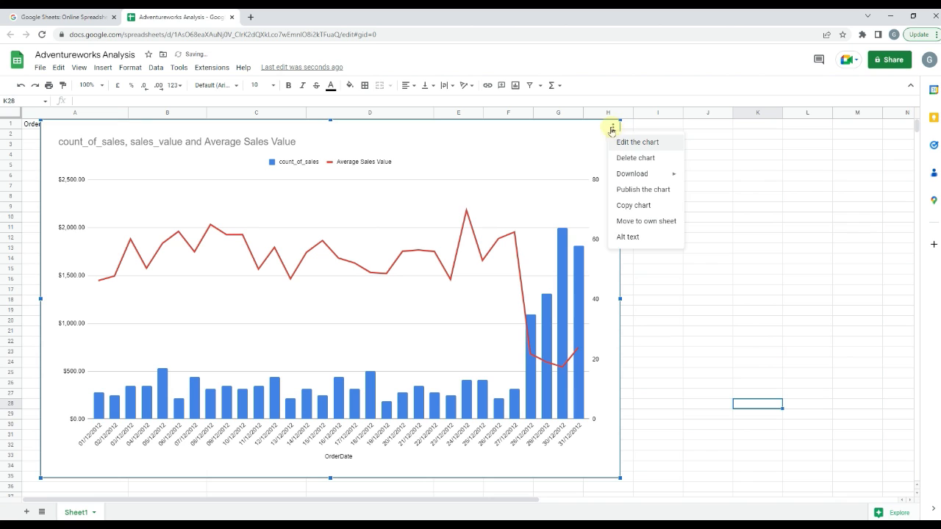
left_click(625, 142)
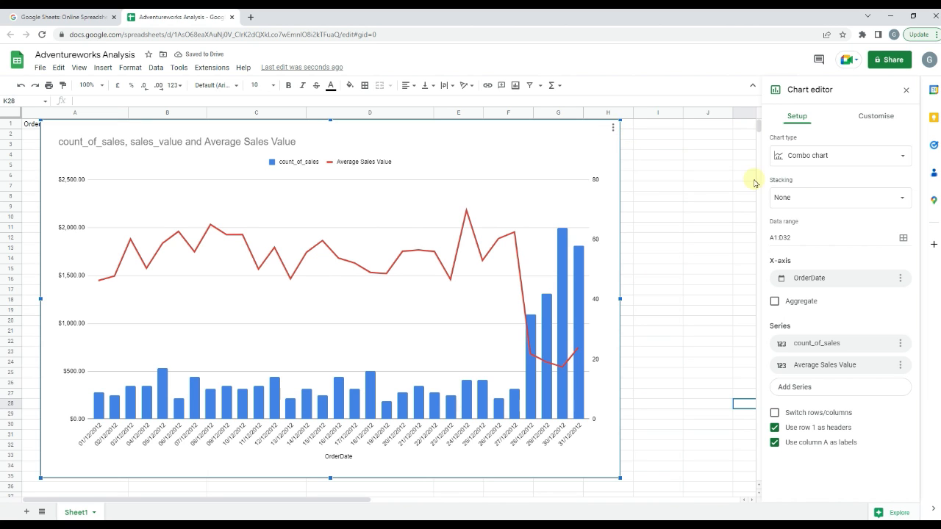
left_click(853, 125)
left_click(806, 209)
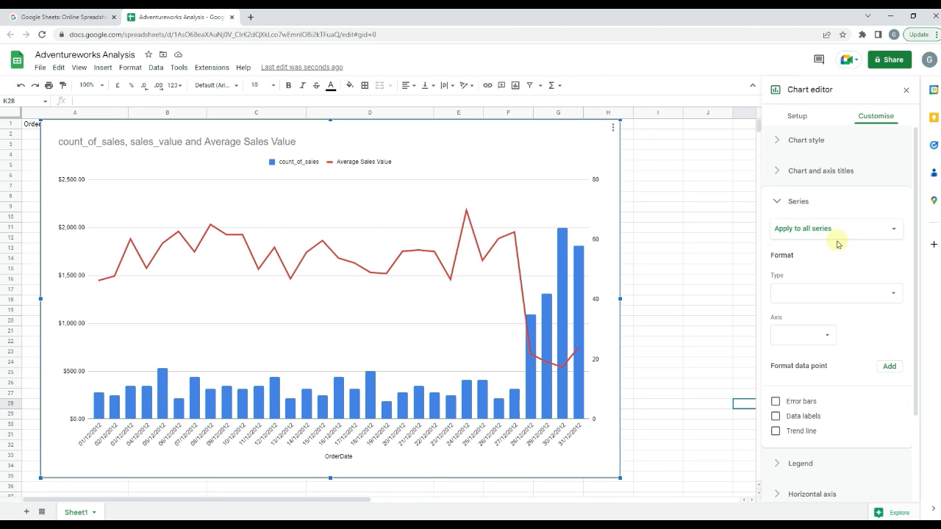
left_click(832, 229)
left_click(822, 243)
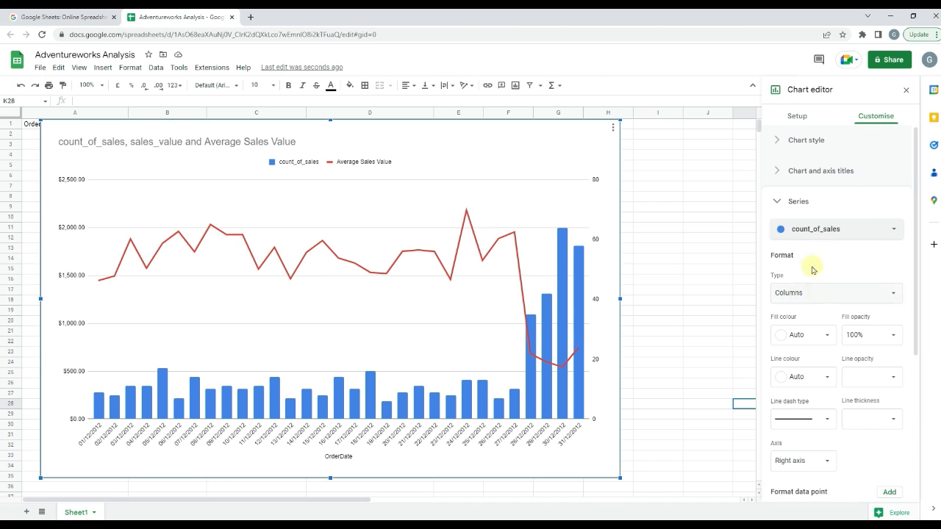
left_click(793, 331)
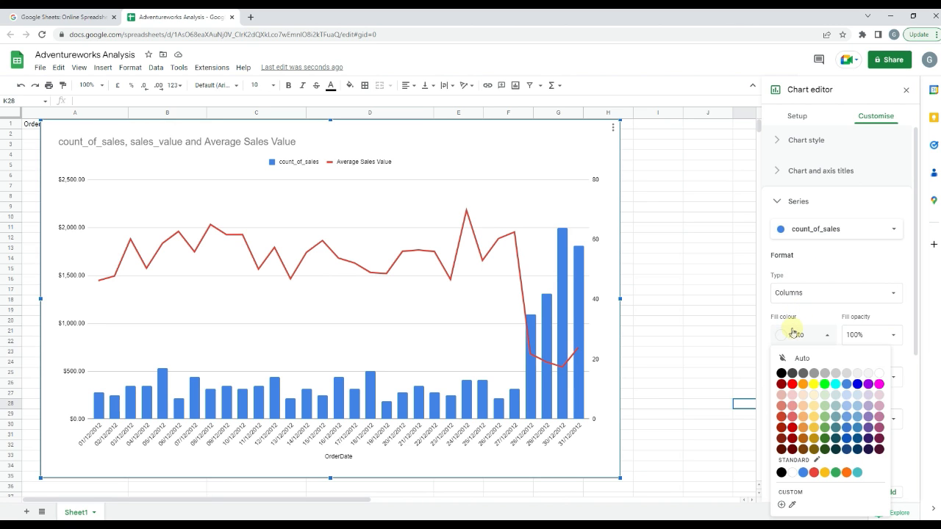
left_click(846, 418)
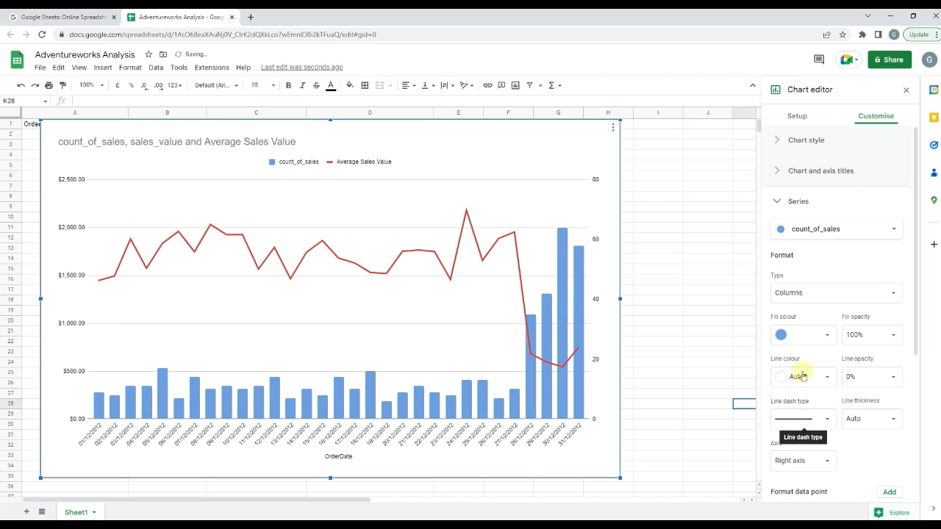
Set the Average Sales Value line colour to orange and enlarge the chart slightly to reach column I and row 36.
left_click(836, 232)
left_click(837, 245)
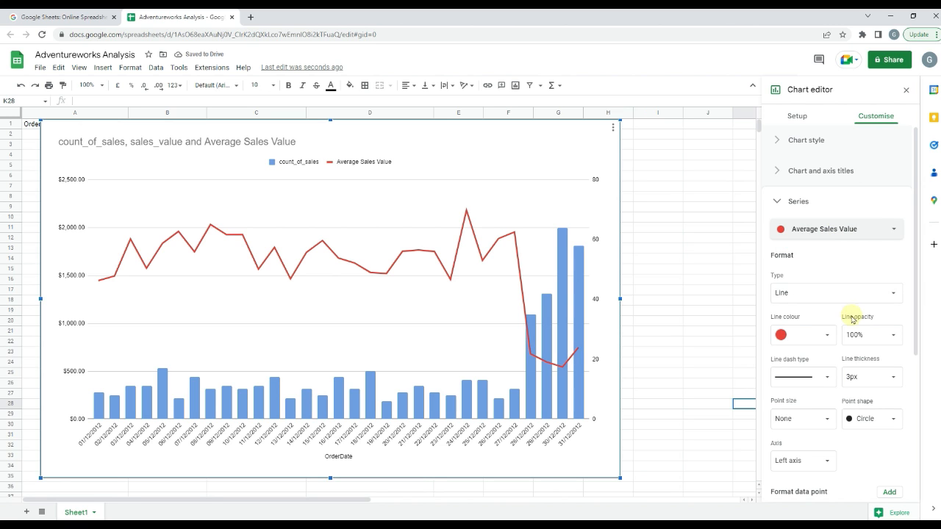
left_click(808, 334)
left_click(806, 385)
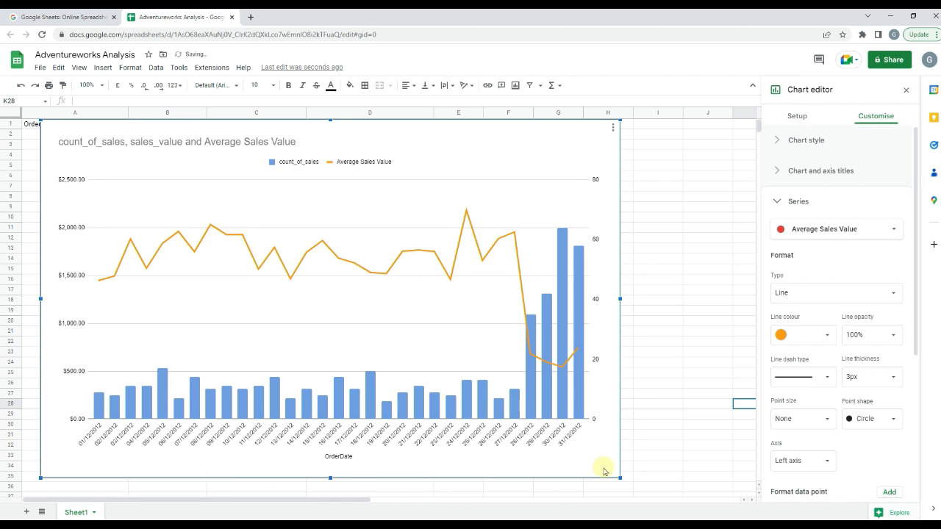
left_click_drag(605, 470, 646, 489)
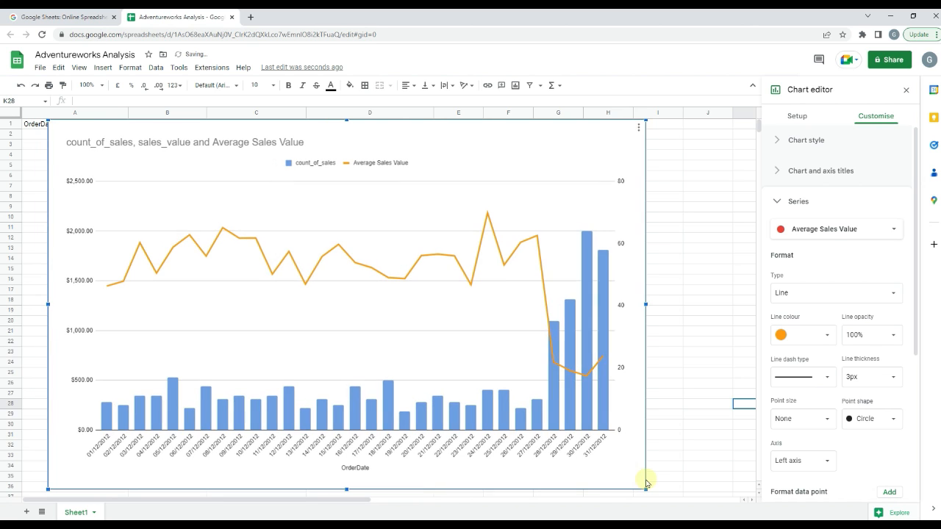
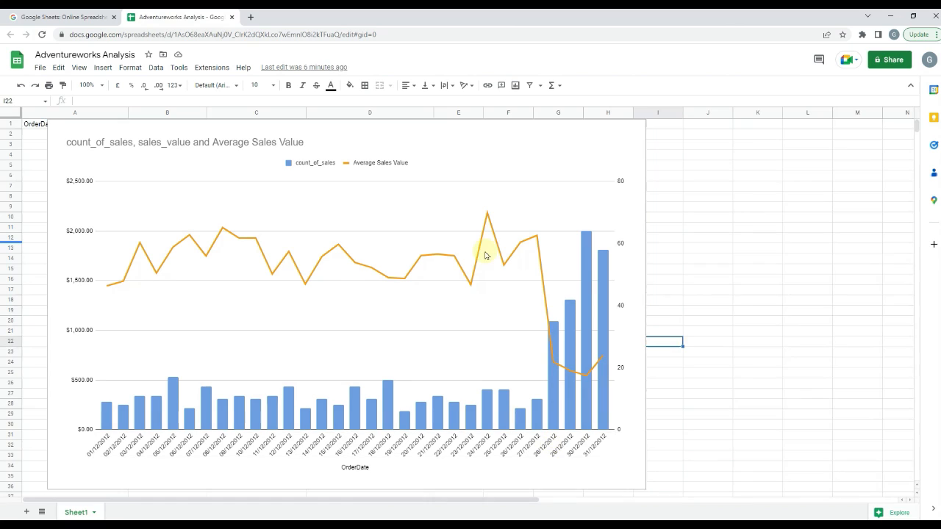
Open the combo chart's title settings for editing.
left_click(638, 128)
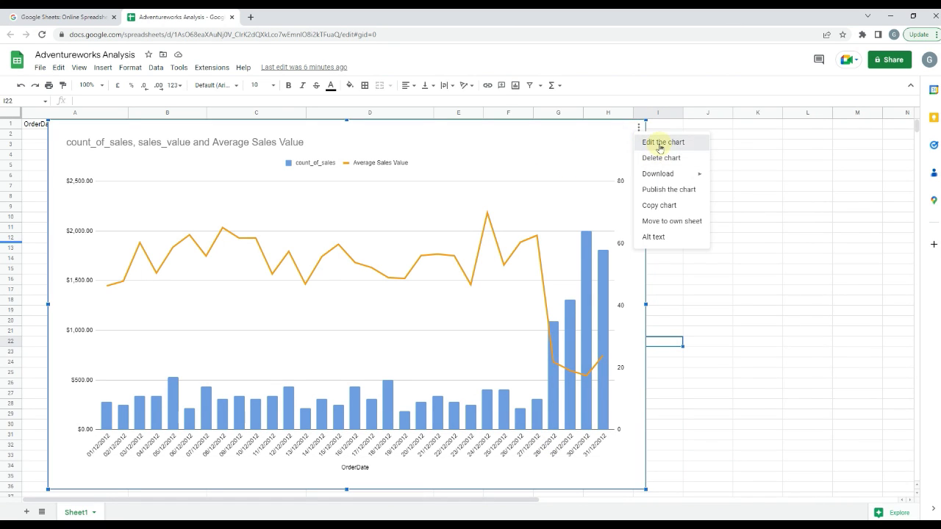
left_click(658, 142)
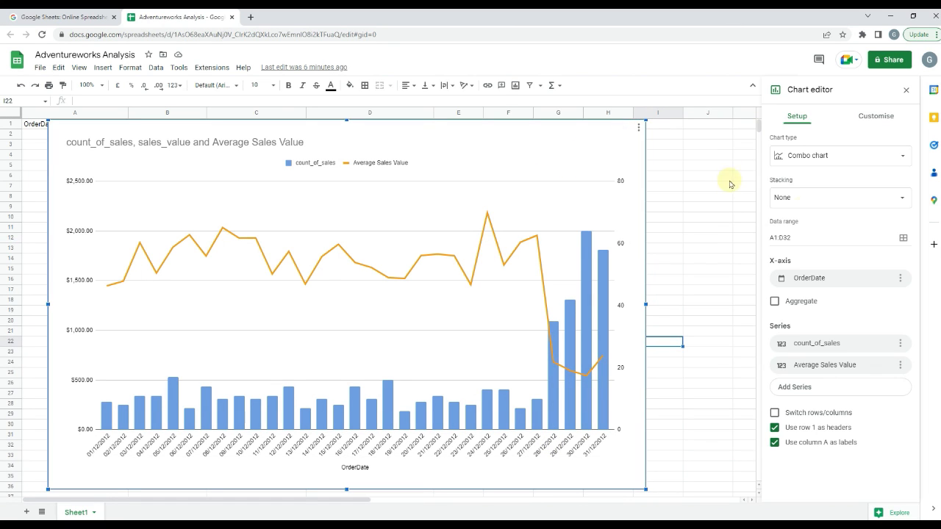
left_click(875, 119)
left_click(840, 169)
left_click(824, 140)
left_click(823, 140)
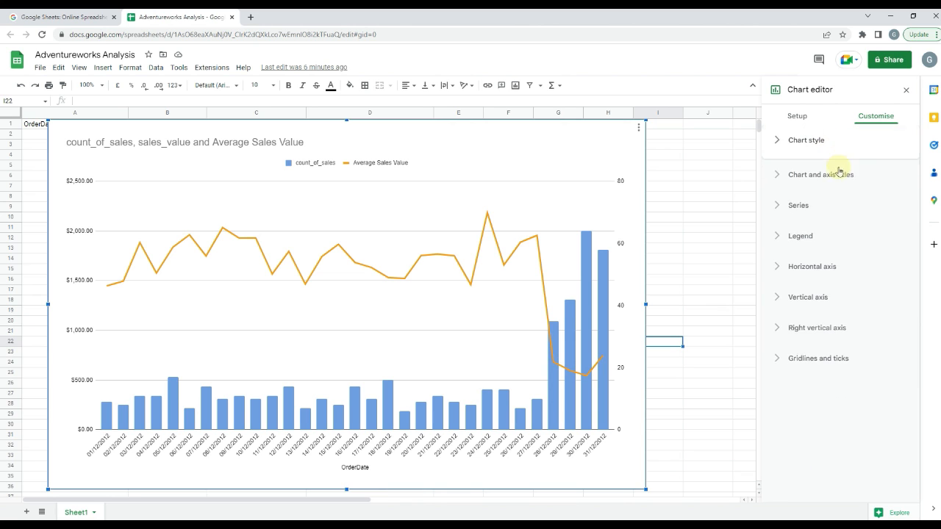
left_click(835, 176)
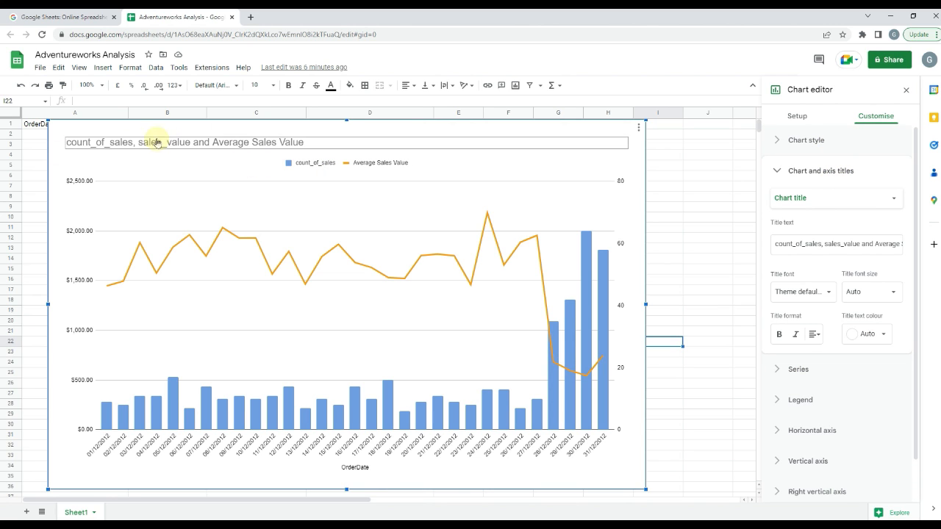
Clear the automatic chart title and replace it with "Sales in Decemeber".
left_click(784, 248)
key("ctrl+a")
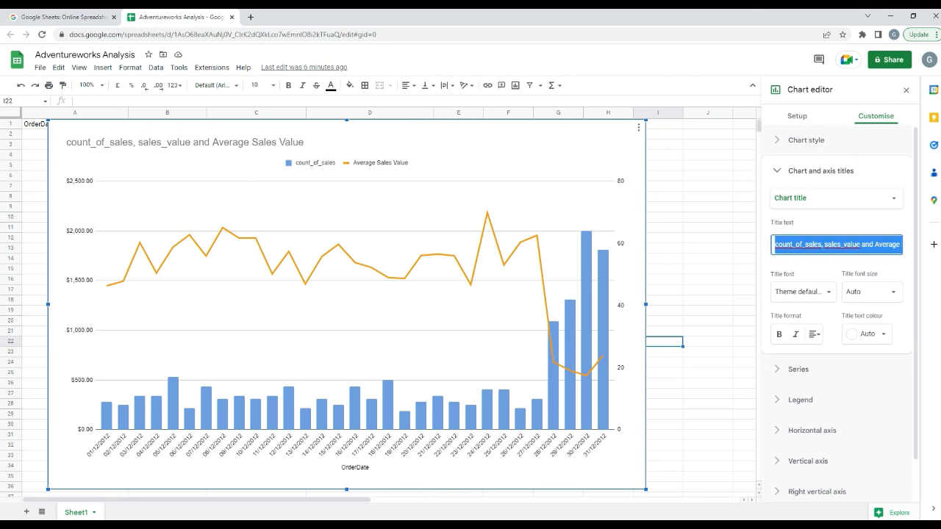
key("BackSpace")
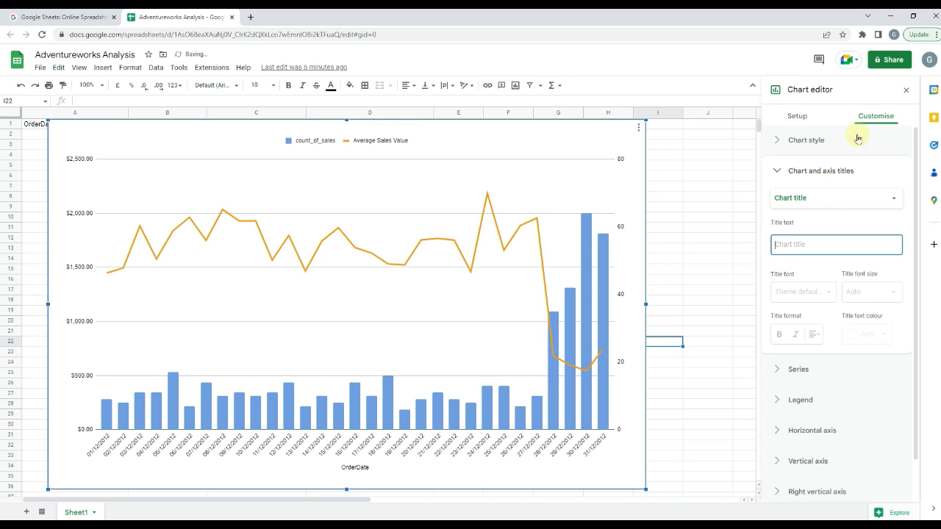
left_click(819, 177)
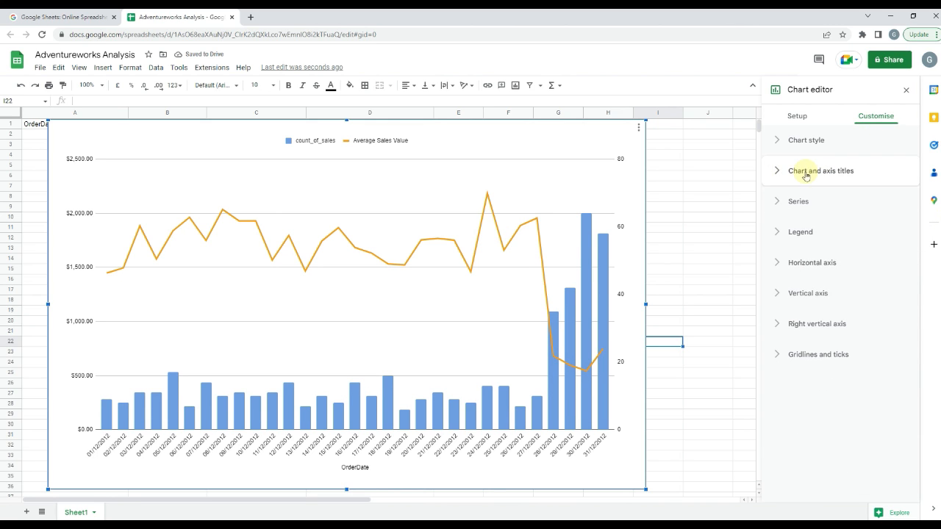
left_click(806, 174)
left_click(822, 245)
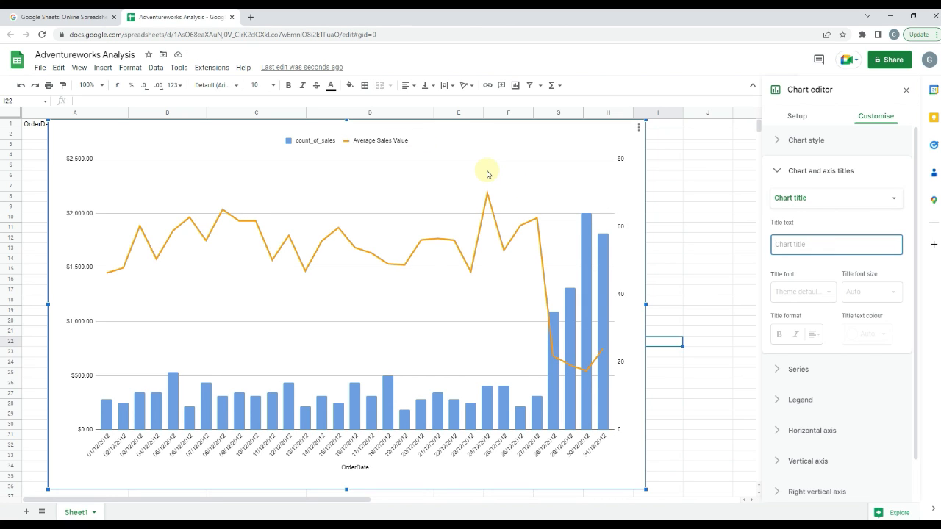
type("Sales in Decemeber")
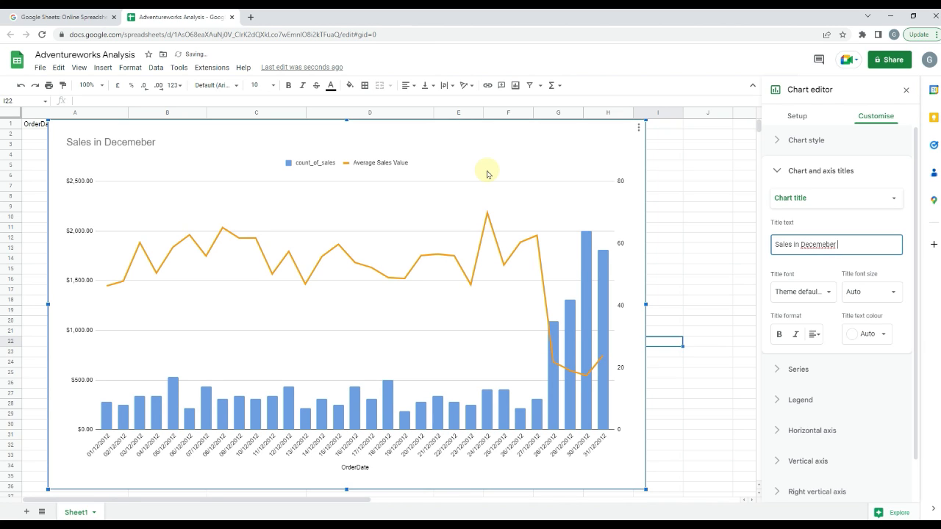
Extend the chart title to read "Count of Sales and Average Sales Value in Decemeber".
left_click(792, 245)
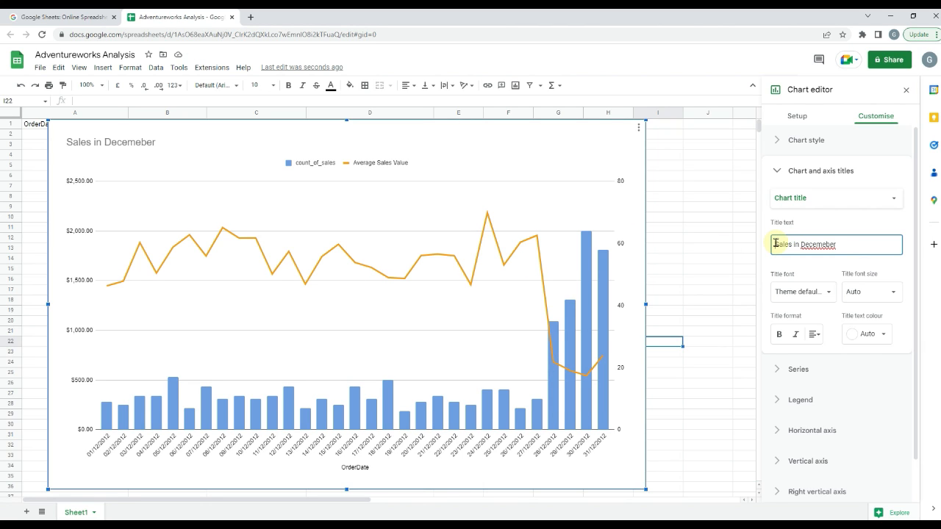
left_click(776, 245)
type("Count of")
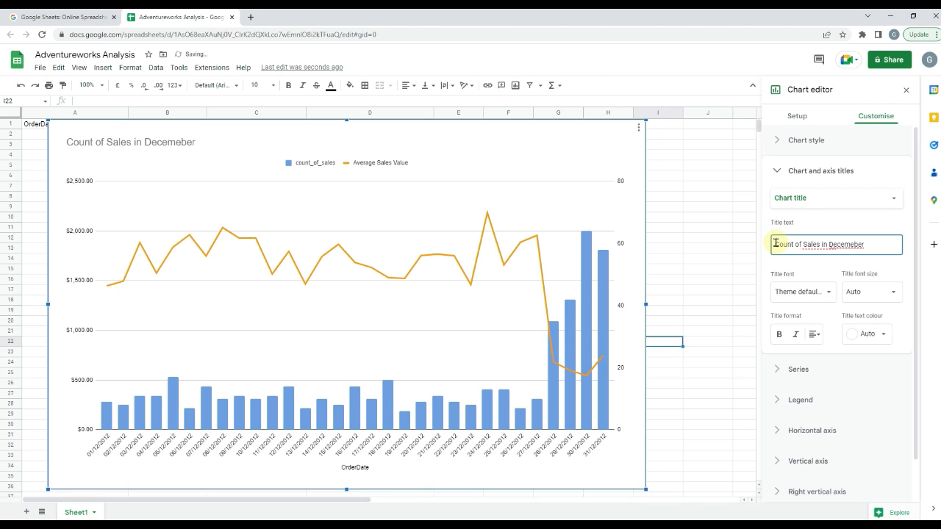
left_click(822, 245)
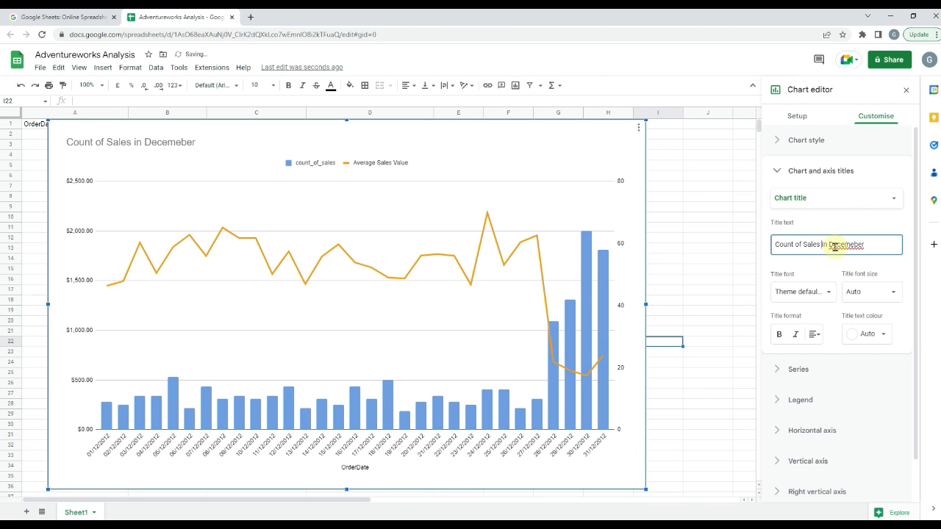
type("and Avera")
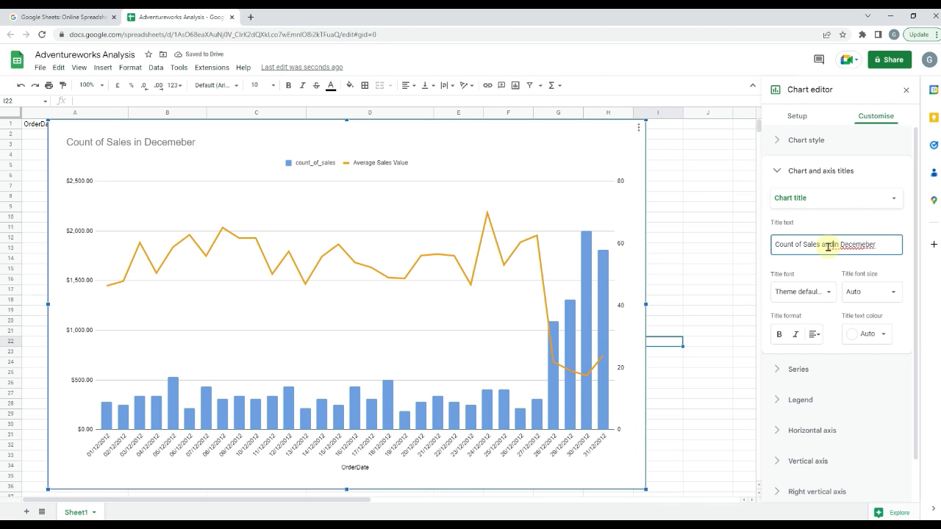
type("ge Sales Value")
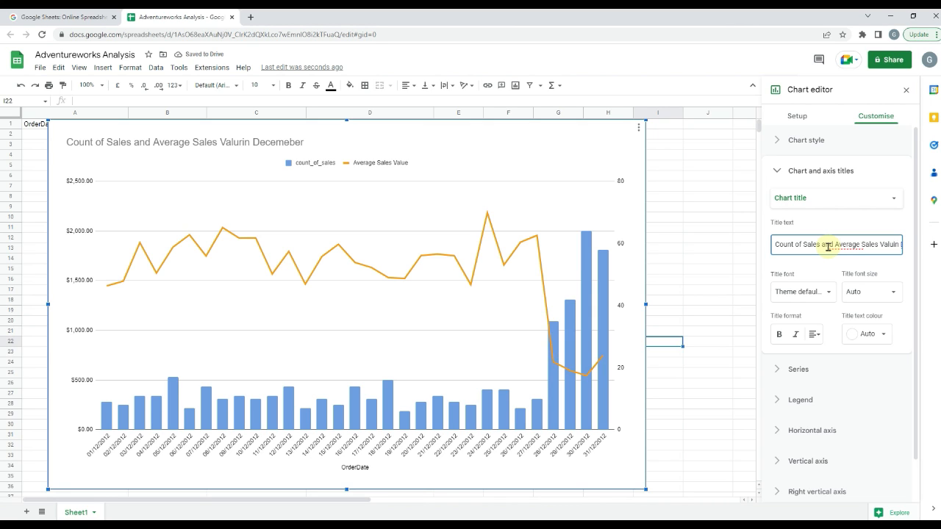
key("BackSpace")
type("e")
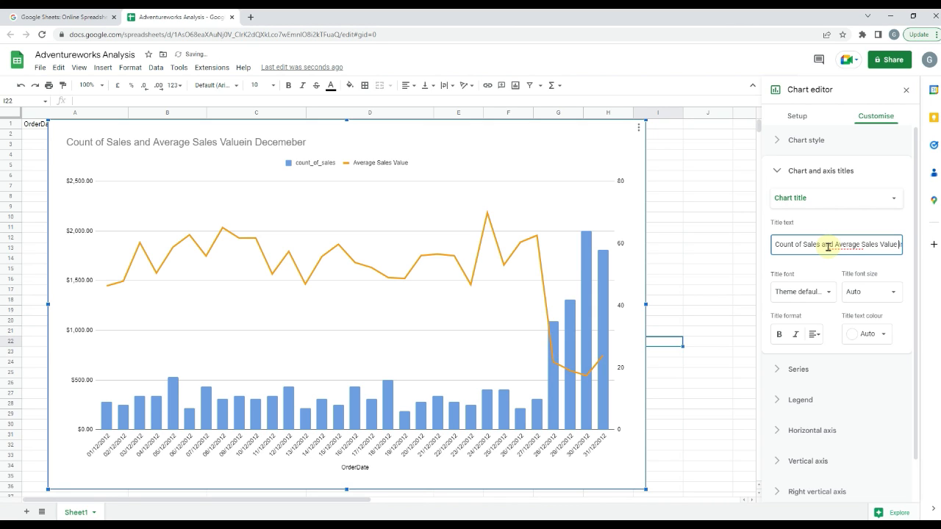
Centre the chart title and make it bold, finishing the chart customisation.
left_click(812, 333)
left_click(829, 353)
left_click(779, 335)
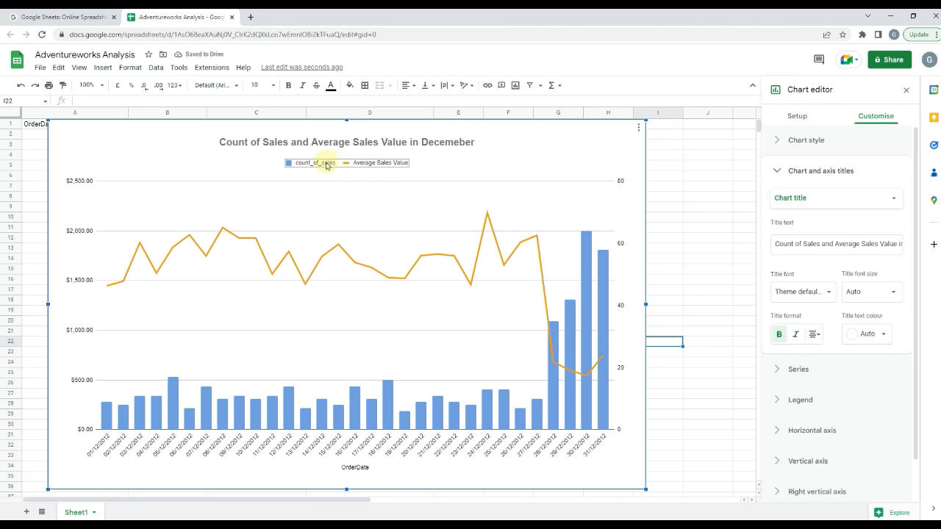
left_click(906, 90)
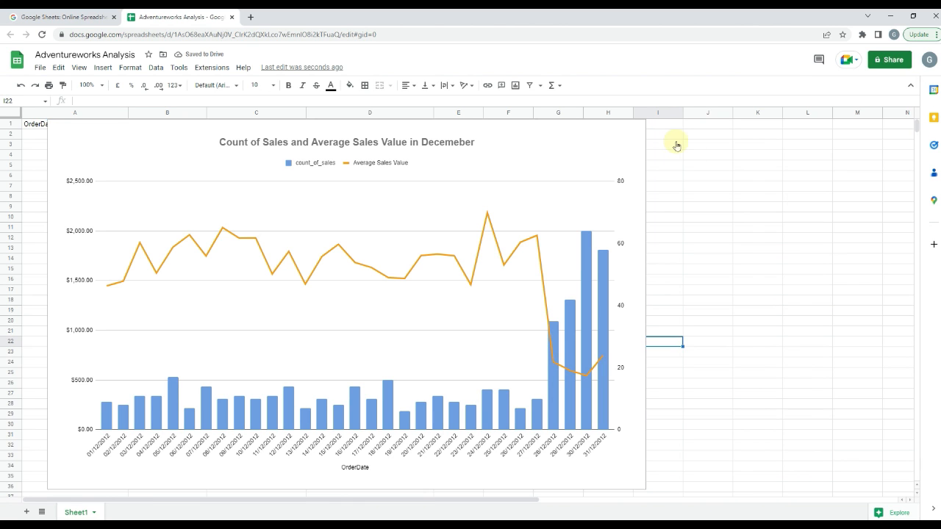
Move the chart to the right to uncover the data, and rename the header in B1 with text starting "Amoun".
left_click(618, 147)
left_click_drag(588, 143, 791, 159)
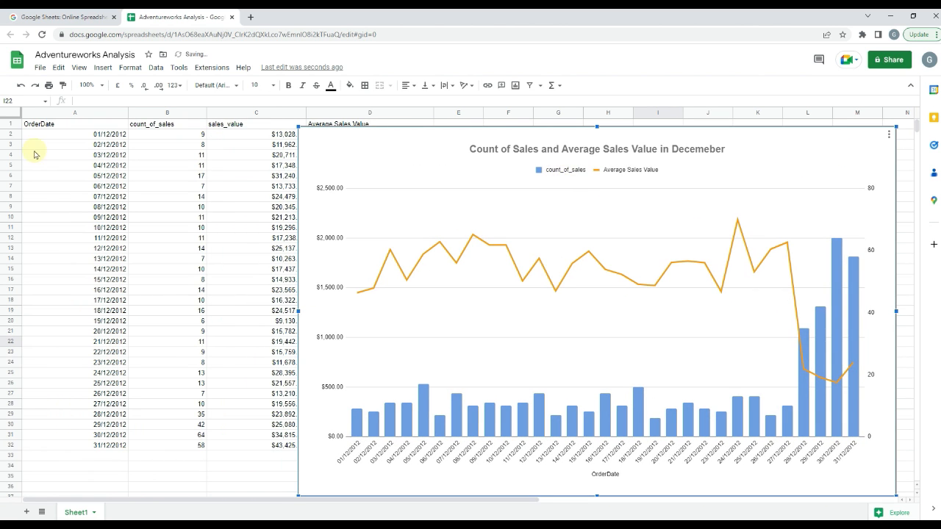
left_click(174, 127)
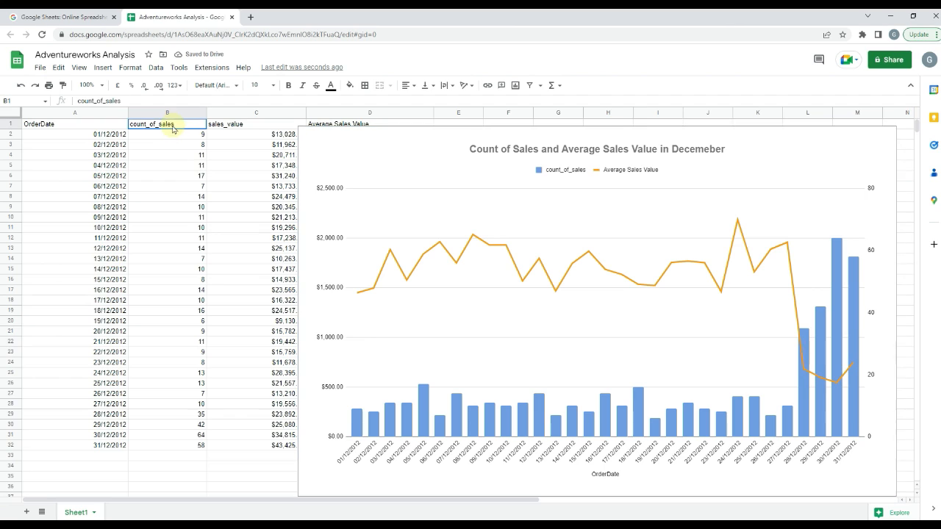
double_click(110, 102)
type("Amoun")
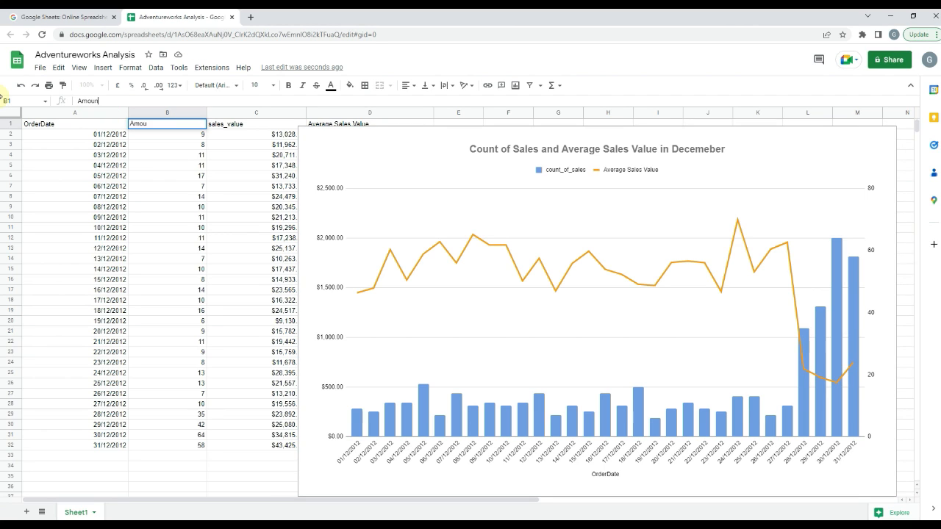
key("Return")
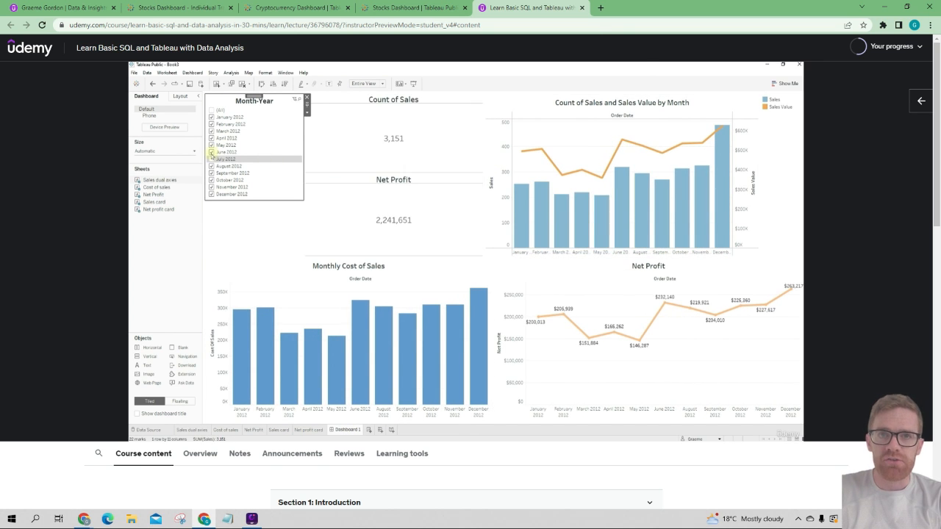
Close the Udemy lecture page and look through the open individual stock, cryptocurrency and stock performance dashboards on Tableau Public.
key("ctrl+w")
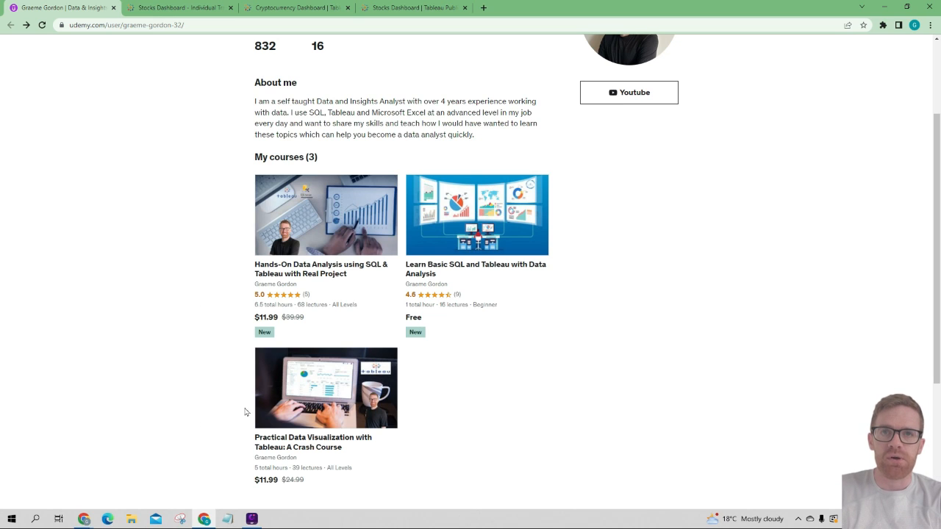
left_click(197, 6)
left_click(290, 6)
left_click(397, 6)
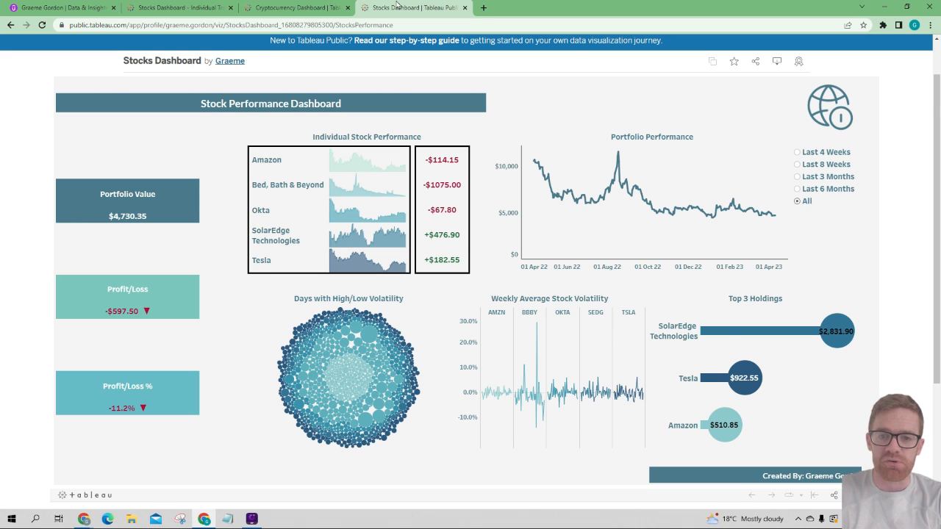
Examine the Cryptocurrency Dashboard's Bitcoin and portfolio views, and Amazon in the Individual Stock Tracker.
left_click(294, 7)
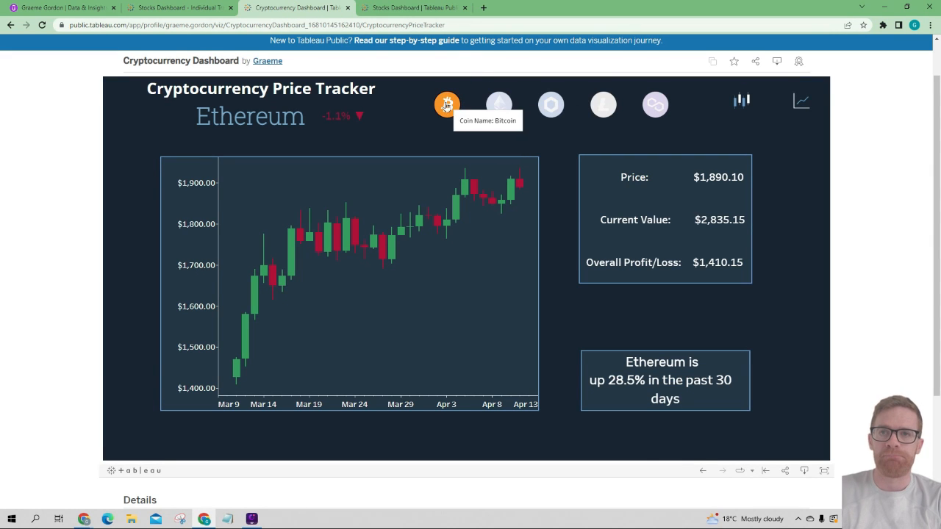
left_click(446, 106)
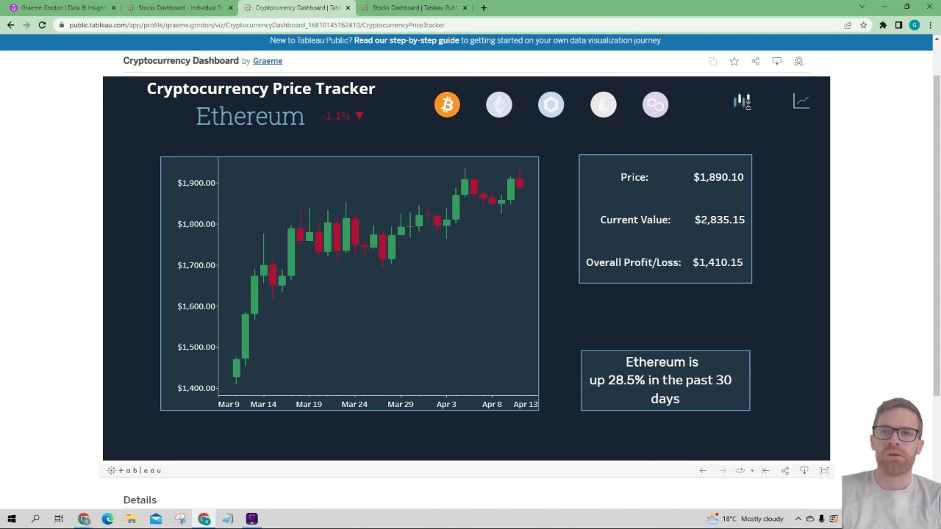
left_click(802, 107)
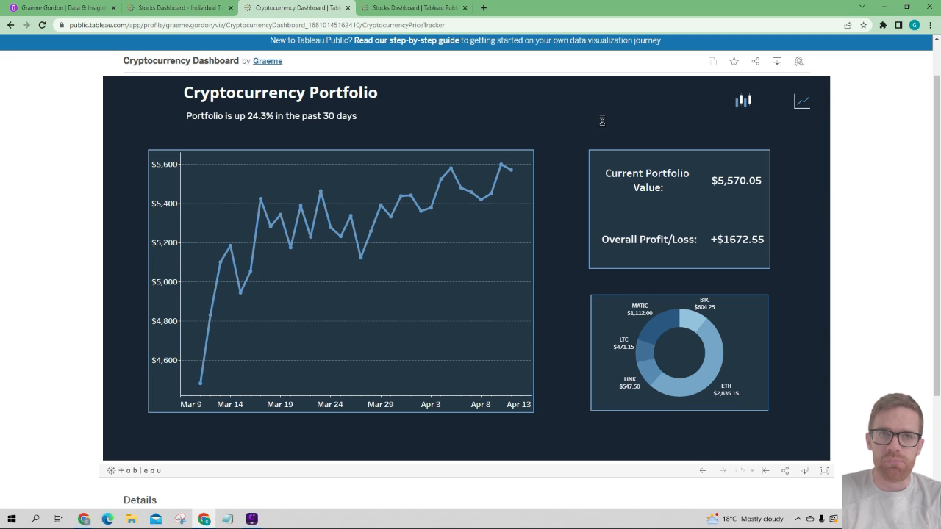
left_click(166, 6)
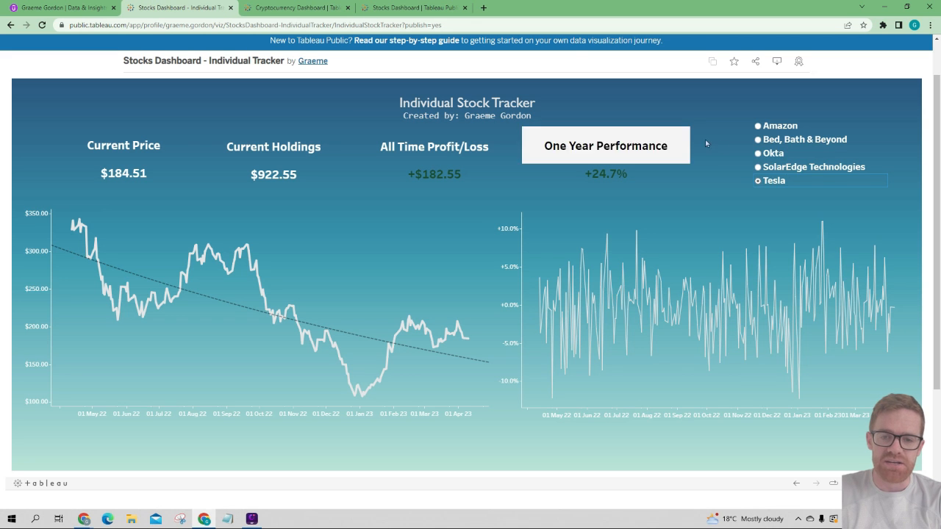
left_click(760, 126)
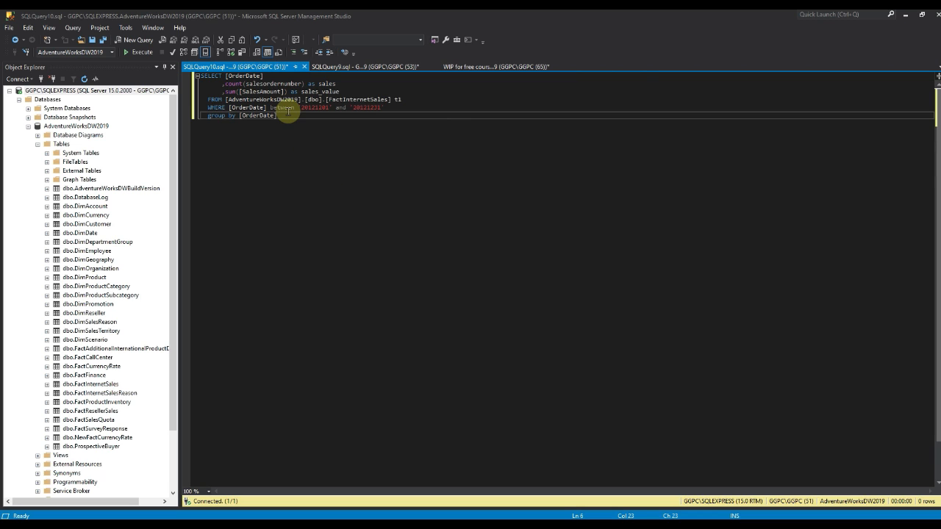
In SQL Server Management Studio, change the start of the query's OrderDate range to '20120101'.
left_click(350, 84)
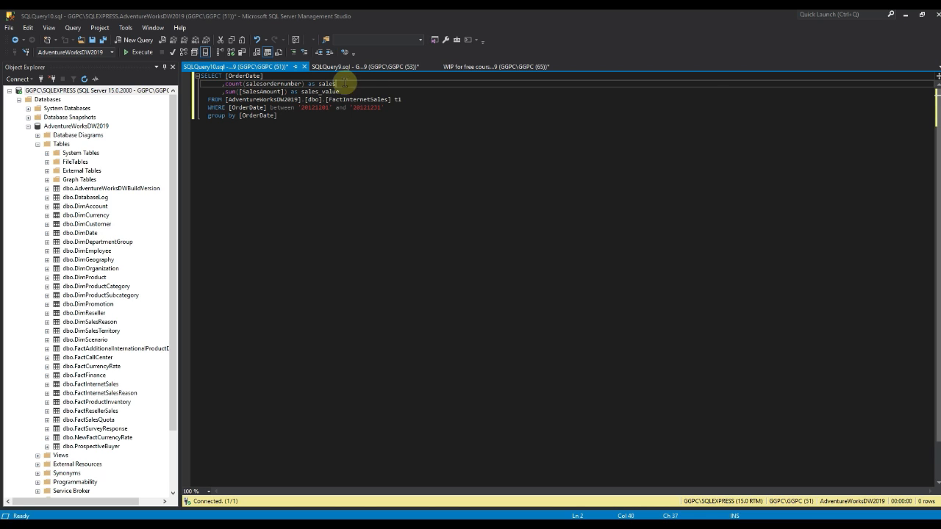
left_click(321, 108)
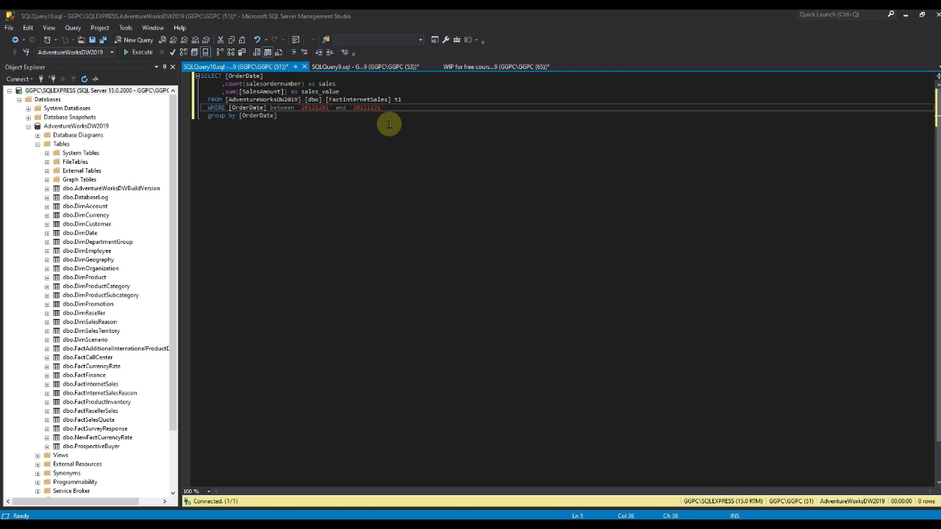
key("BackSpace")
key("BackSpace")
type("01")
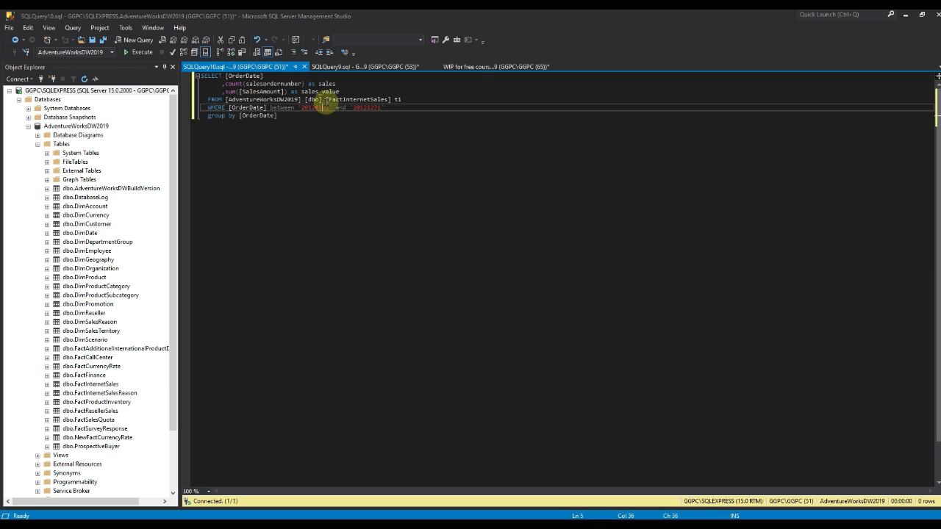
Add the column sum(totalproductcost) as cost_of_sales to the query after the sales count.
left_click(342, 83)
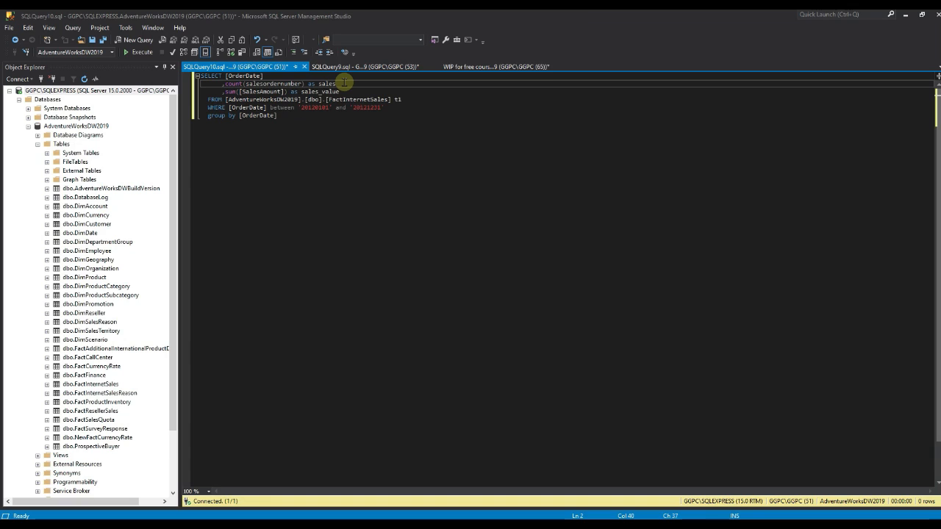
key("Return")
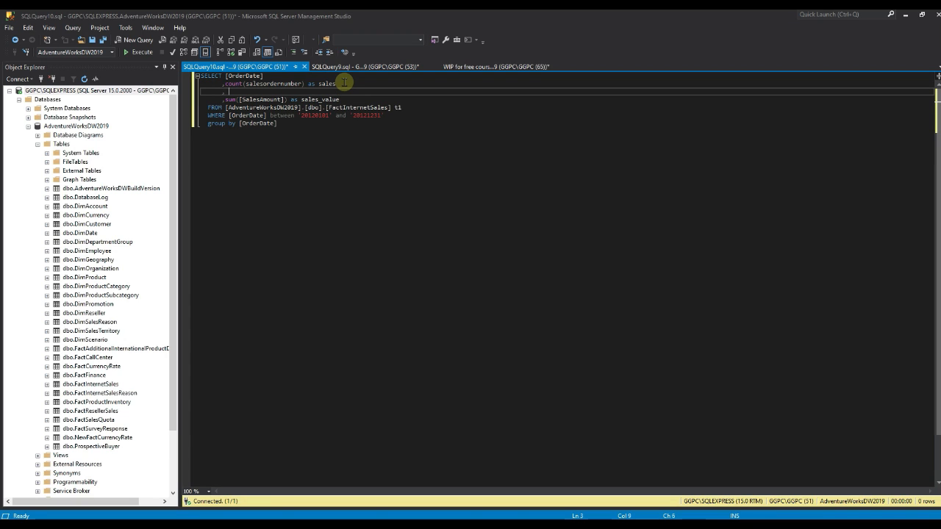
type(",sum")
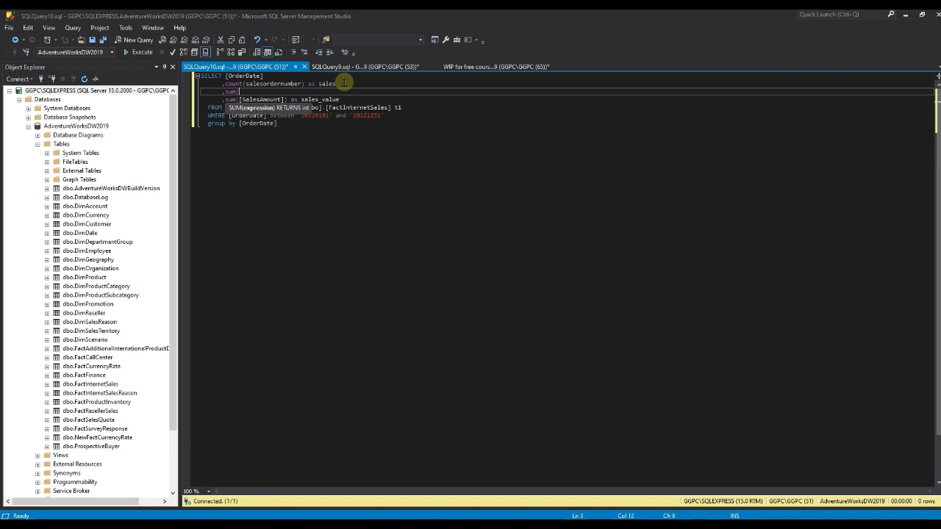
type("(total")
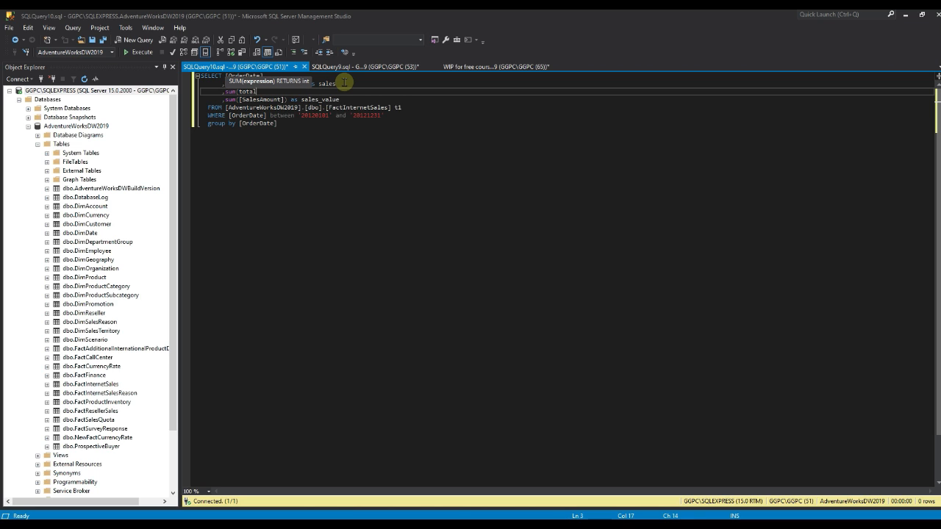
type("productcost) as cost_")
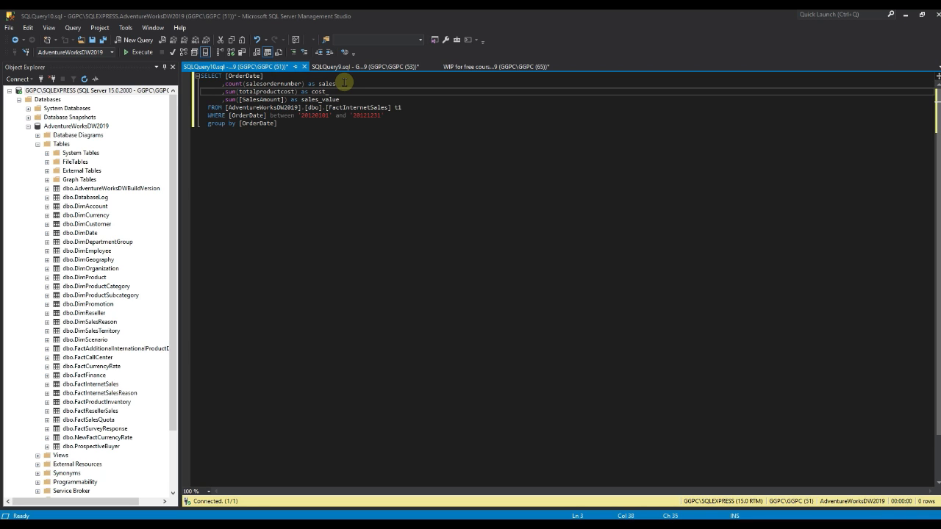
type("of_sales")
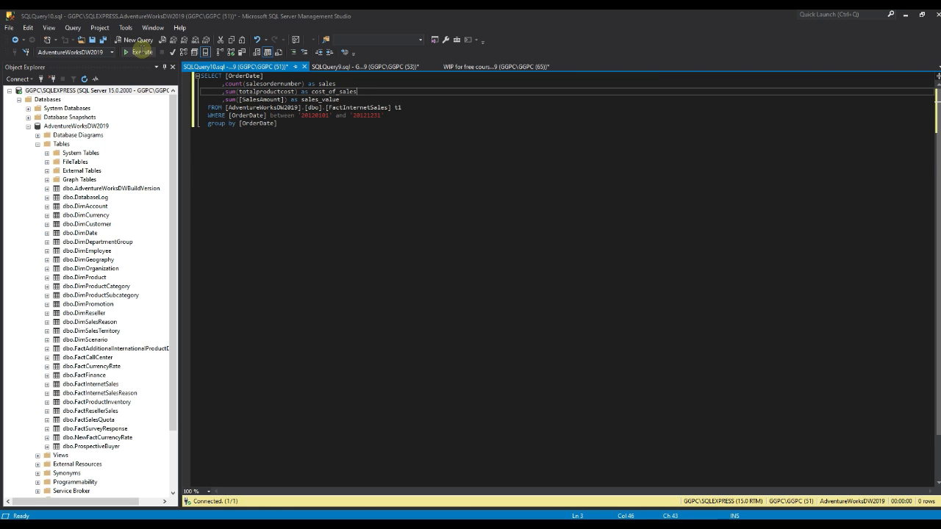
Execute the query and select all rows and columns of its results.
left_click(137, 51)
left_click(291, 354)
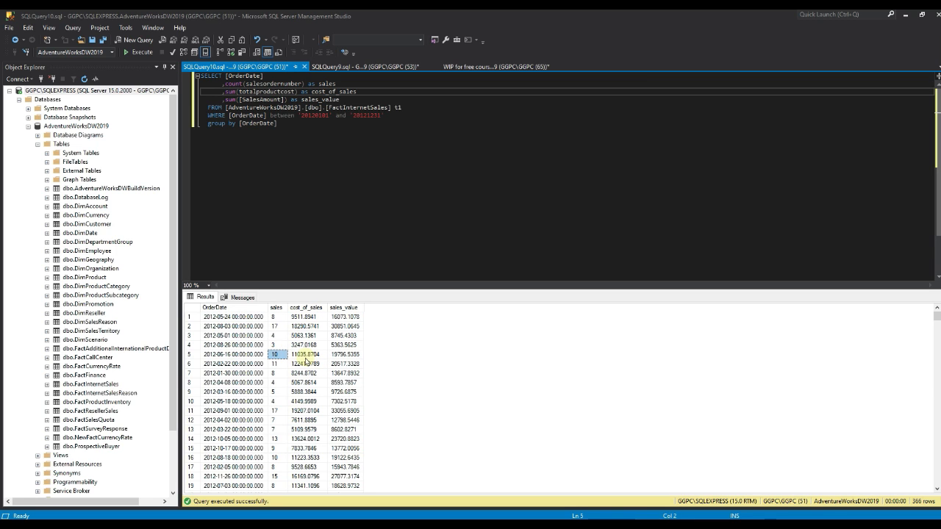
key("ctrl+a")
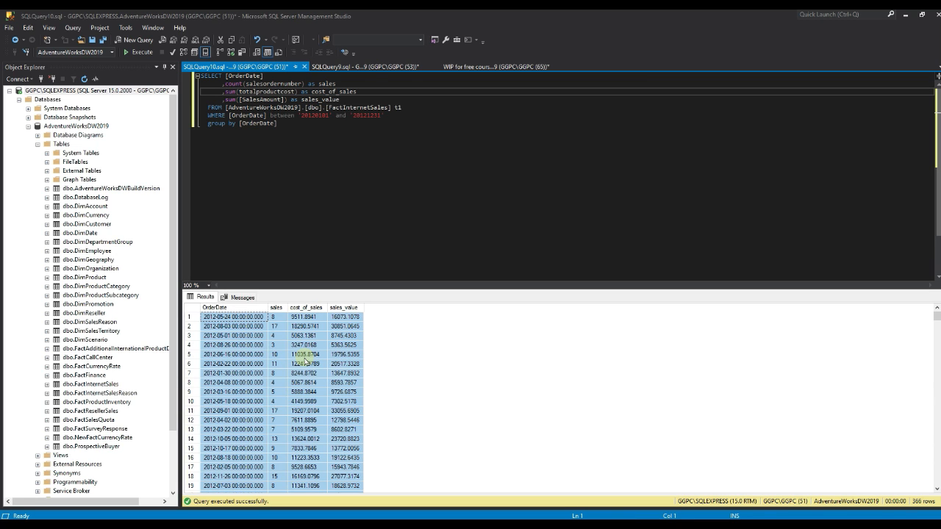
Paste the query results with headers at cell A1 of the blank Google Sheets spreadsheet and widen the OrderDate column to fit its dates.
right_click(305, 358)
left_click(332, 374)
left_click(905, 15)
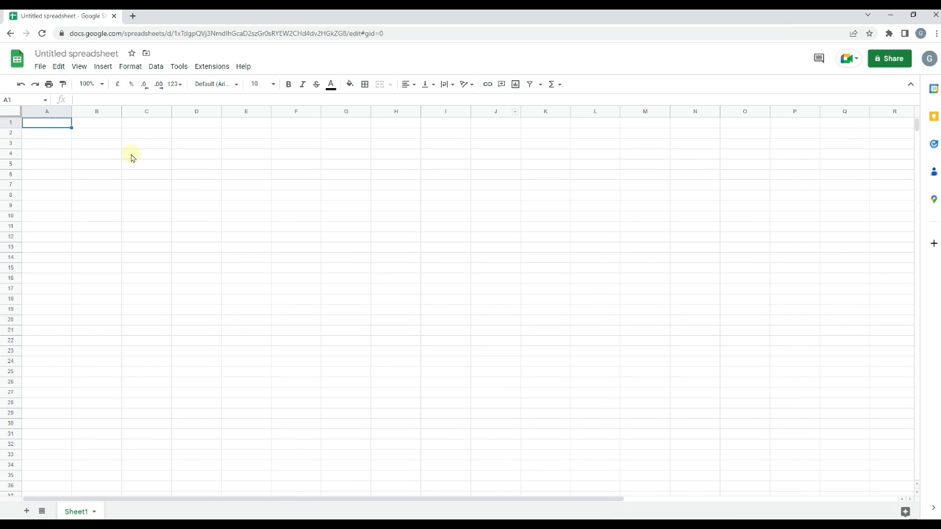
right_click(43, 127)
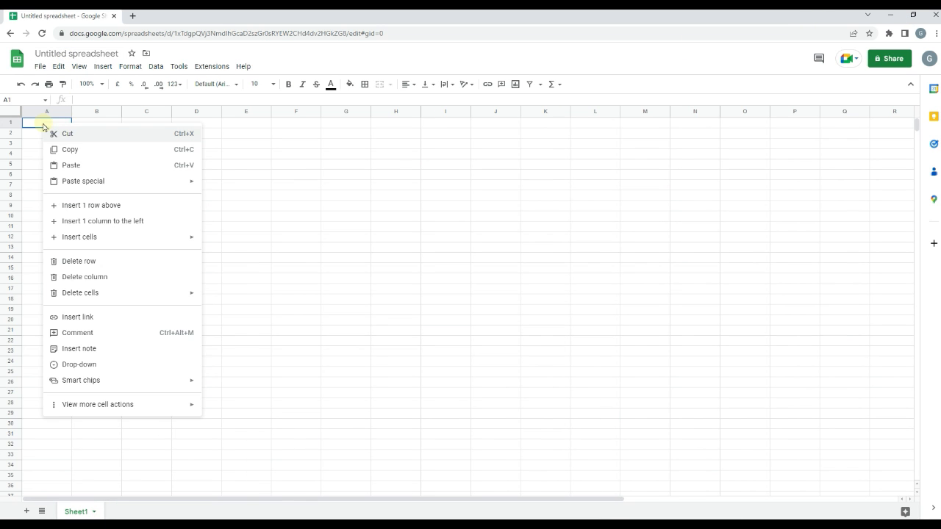
left_click(74, 165)
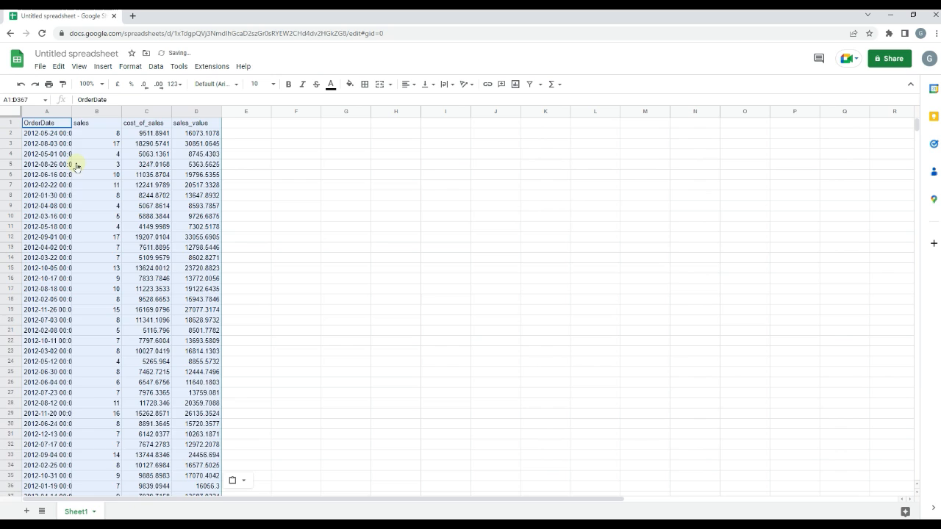
left_click_drag(72, 111, 93, 111)
left_click(197, 163)
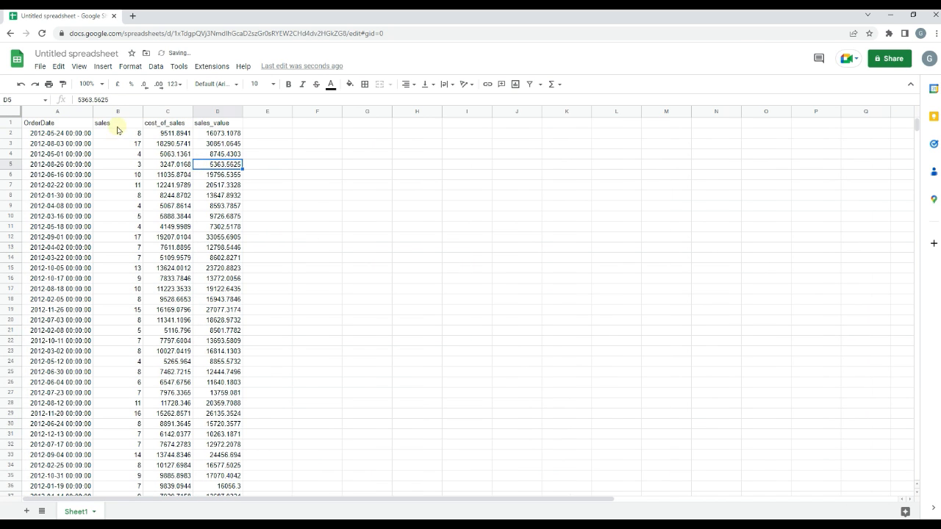
Rename the untitled spreadsheet as Tableau Data.
left_click(99, 56)
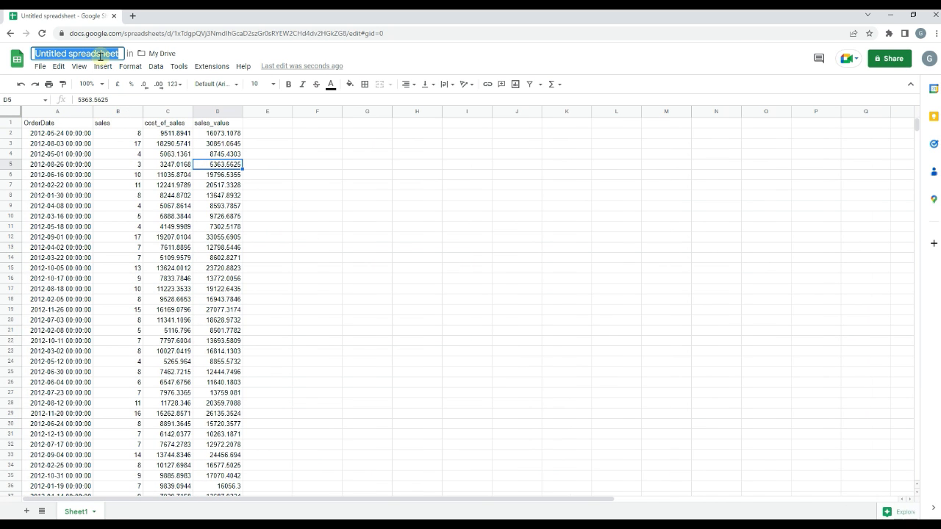
type("Tab")
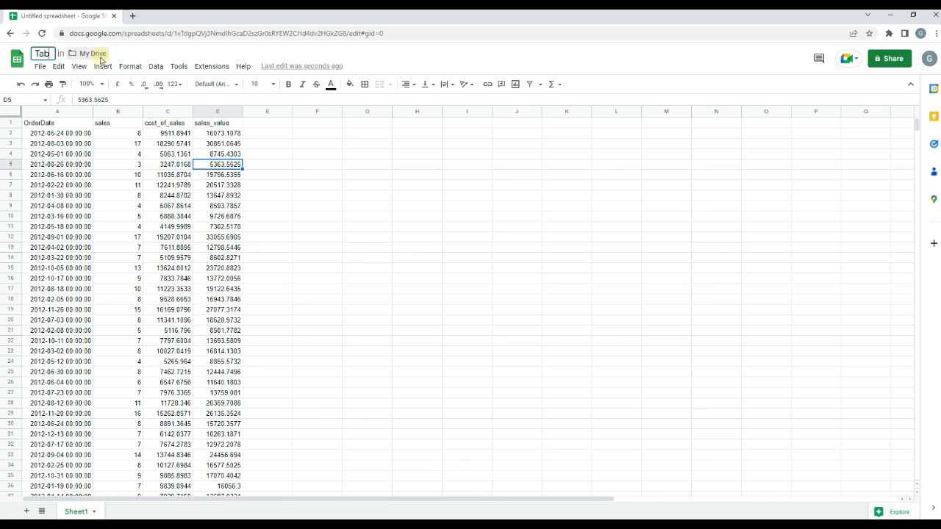
type("leau Date")
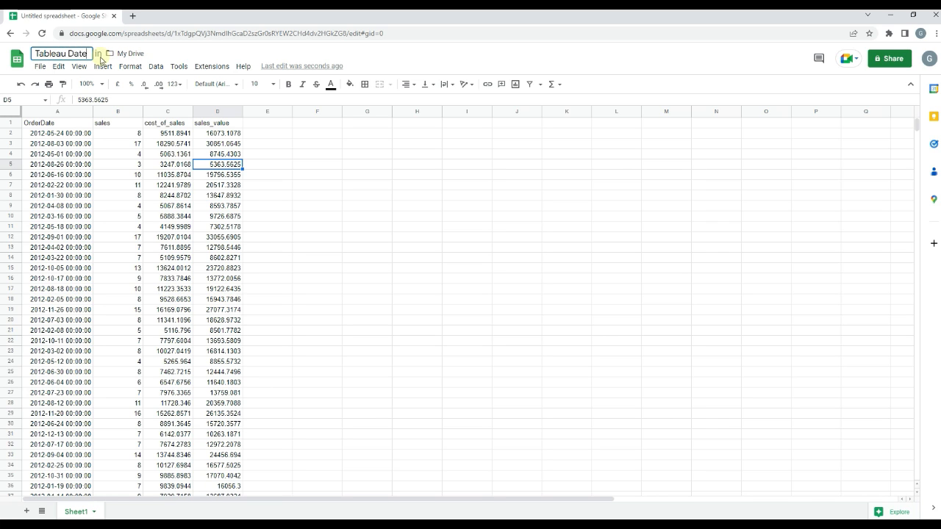
left_click(177, 279)
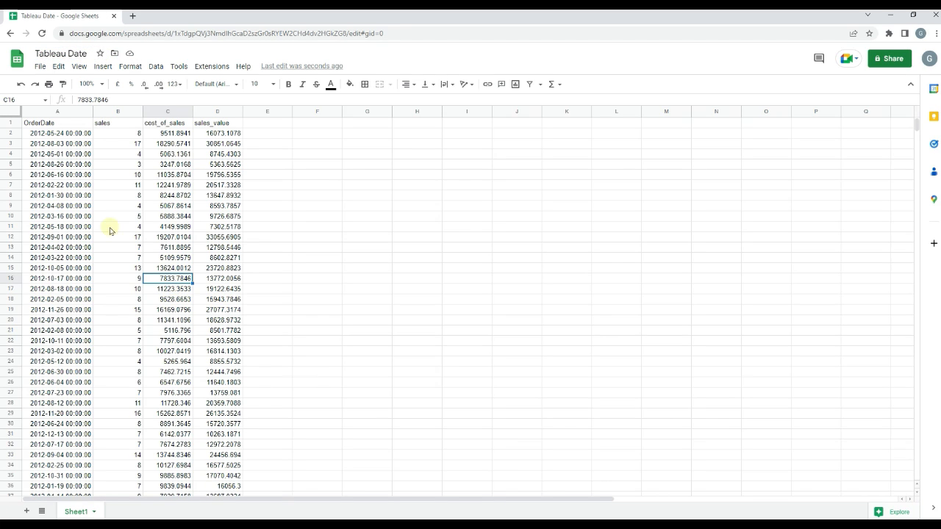
left_click(87, 54)
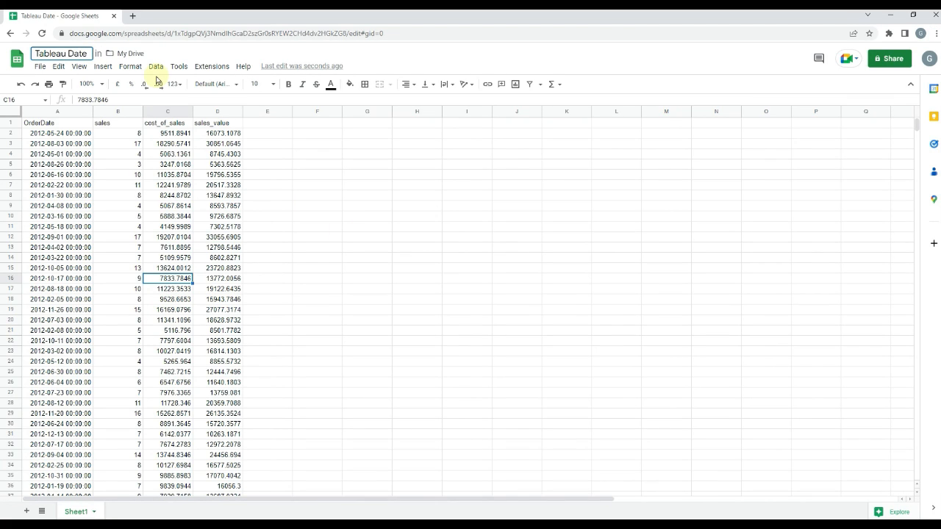
key("BackSpace")
type("a")
left_click(228, 216)
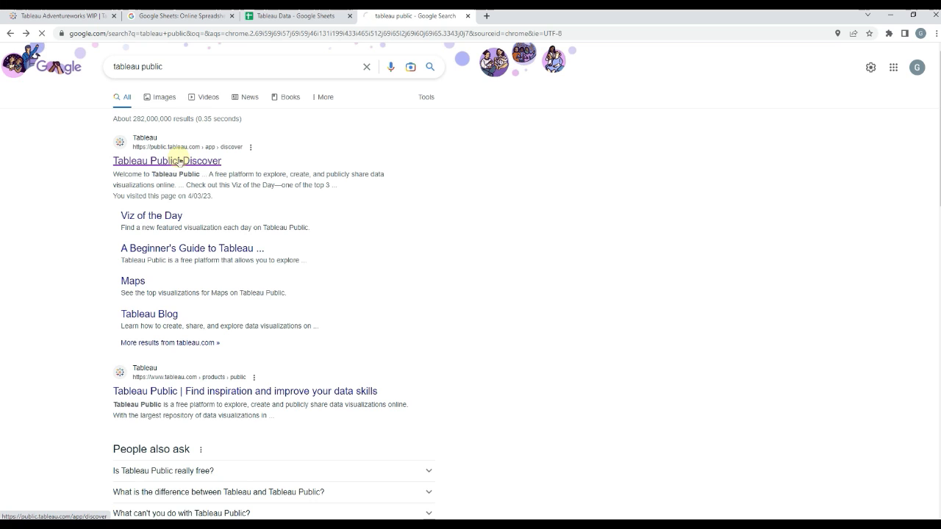
Open Tableau Public's Discover page from the search results and check its account options and featured vizzes.
left_click(180, 159)
scroll(178, 157, "down", 3)
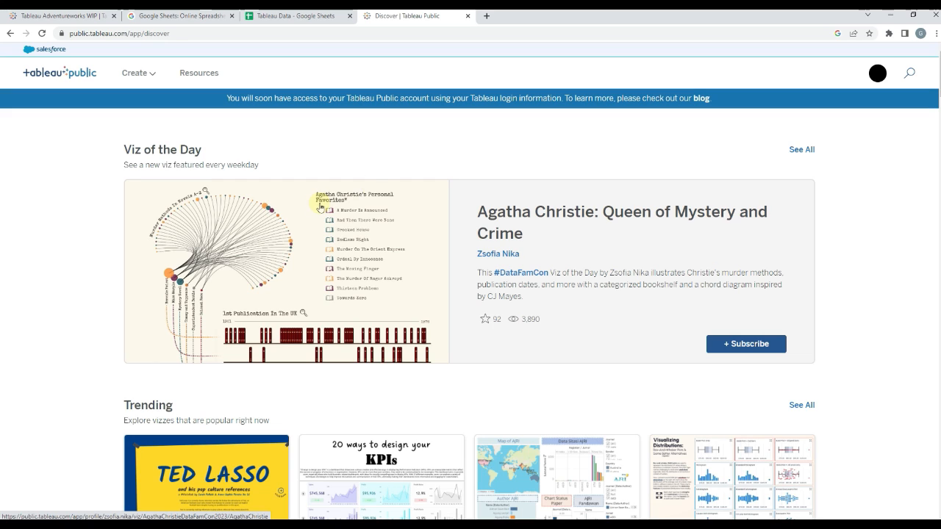
left_click(878, 76)
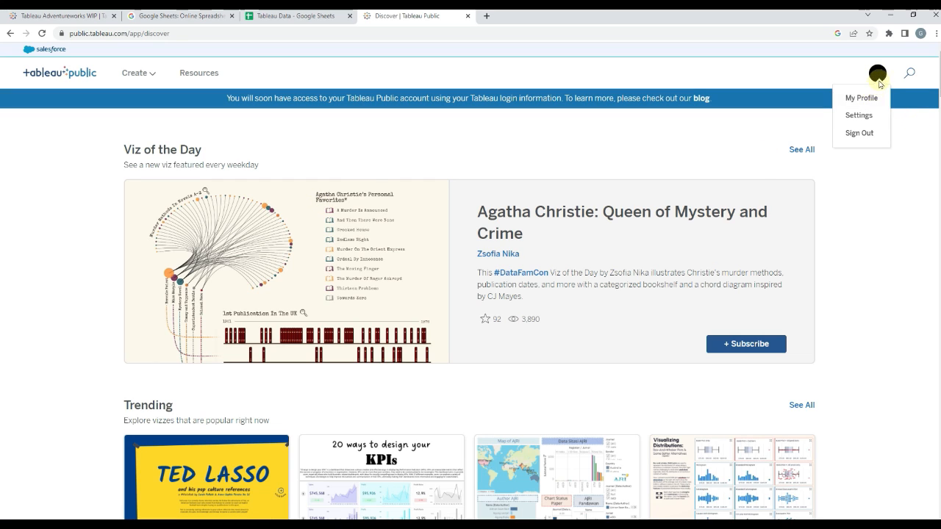
left_click(831, 282)
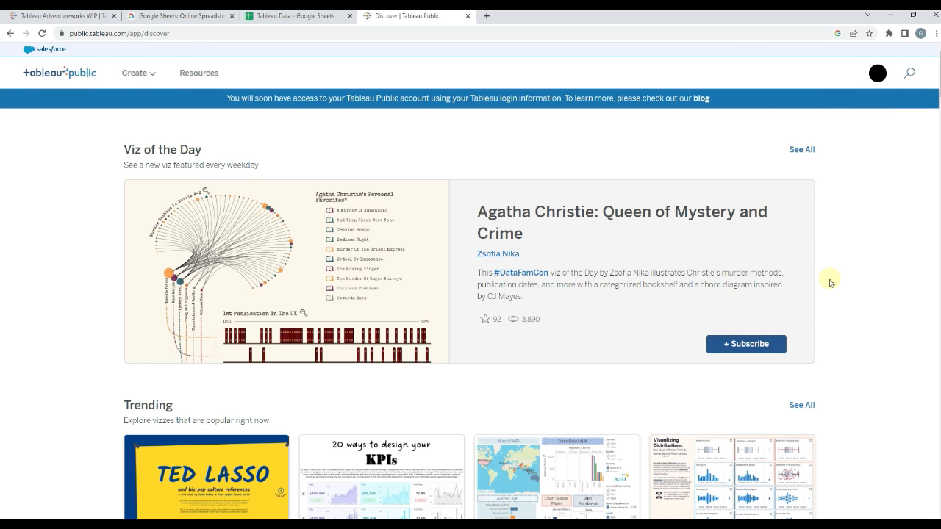
scroll(835, 283, "down", 4)
scroll(835, 284, "up", 4)
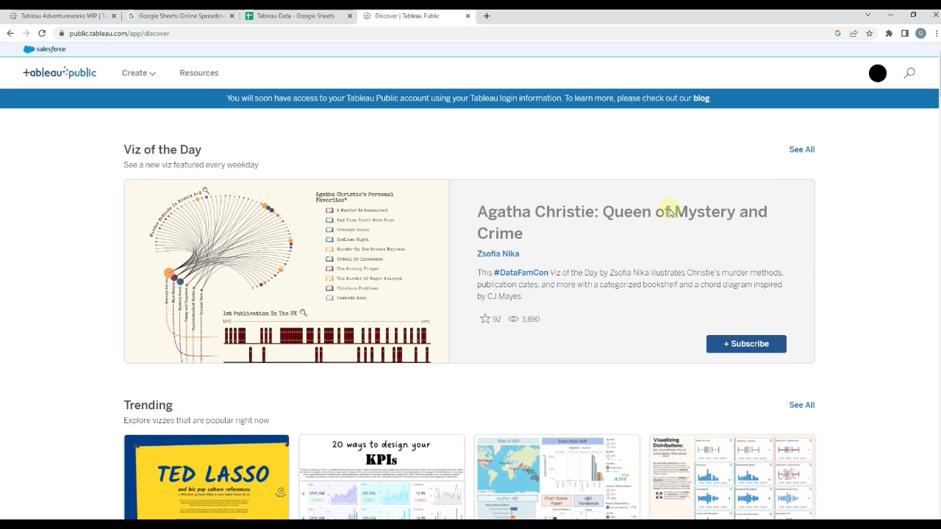
Go to the Tableau Desktop Public Edition download page and open the Tableau Public download form.
left_click(158, 75)
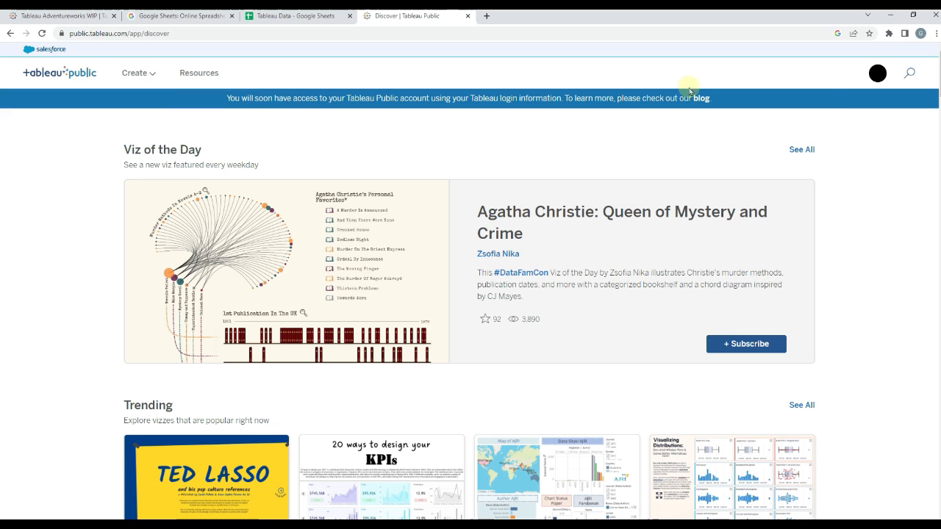
mouse_move(133, 72)
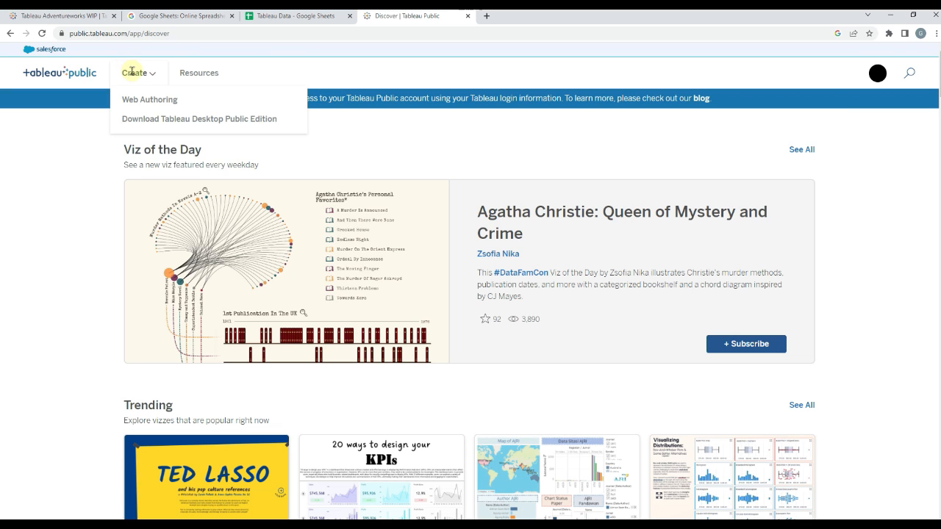
left_click(140, 121)
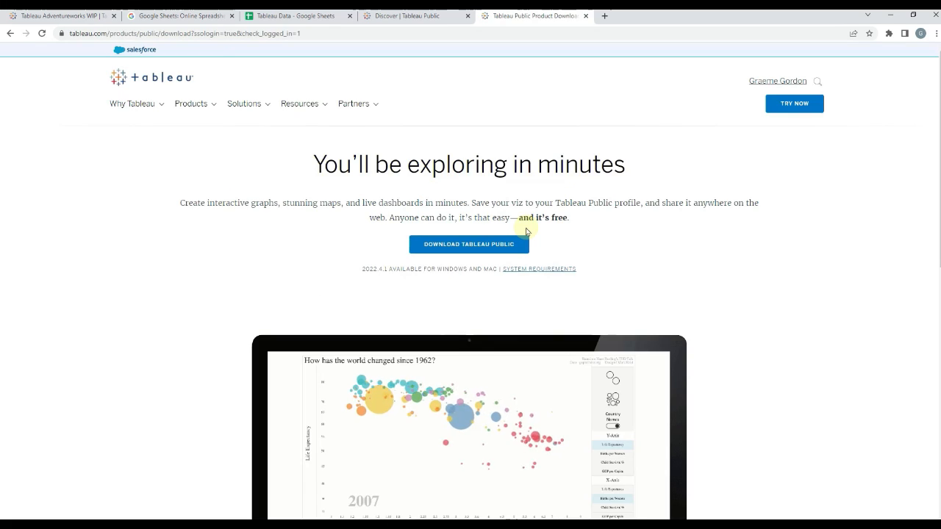
left_click(494, 249)
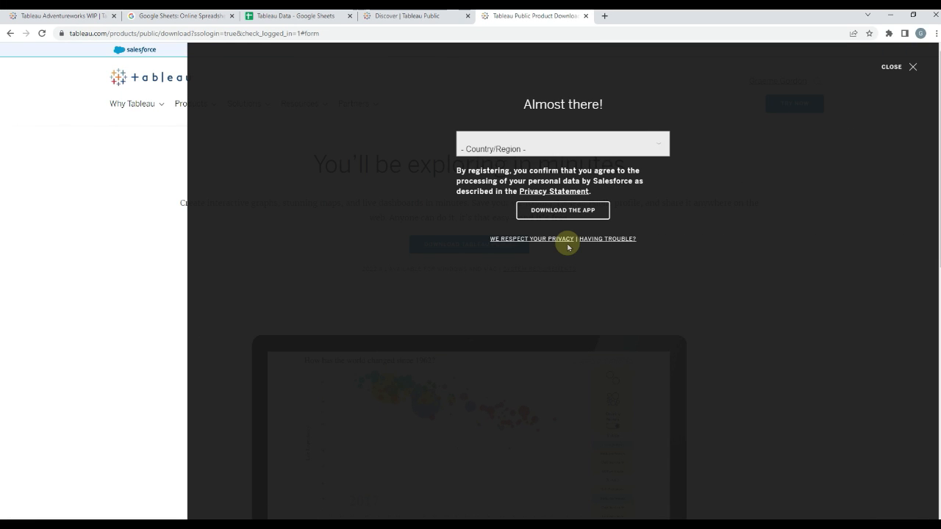
Download the app with New Zealand as the country/region and install Tableau Public 2022.4.
left_click(561, 149)
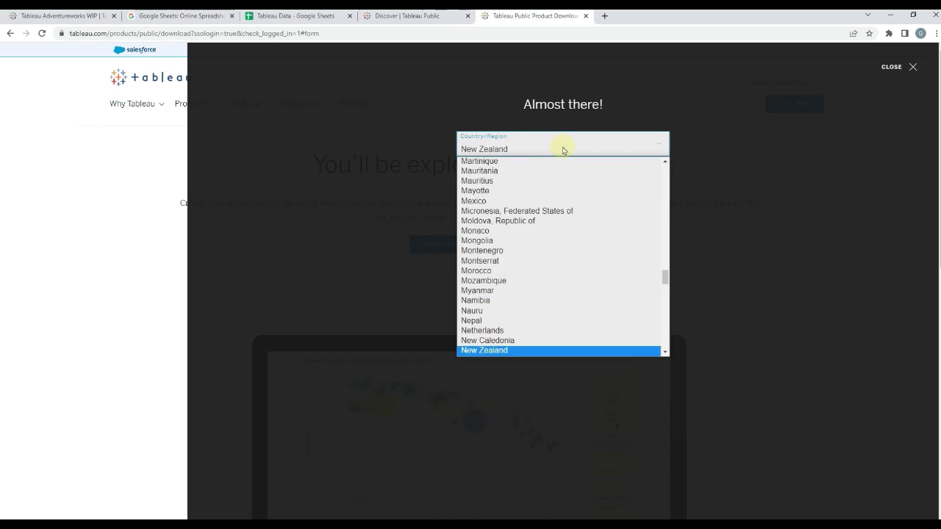
scroll(555, 239, "up", 2)
scroll(555, 239, "down", 4)
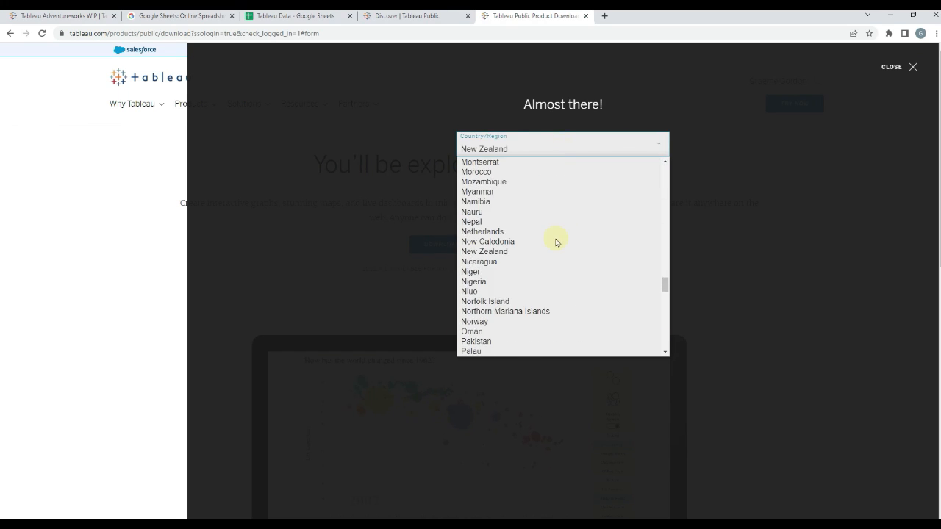
scroll(554, 241, "down", 1)
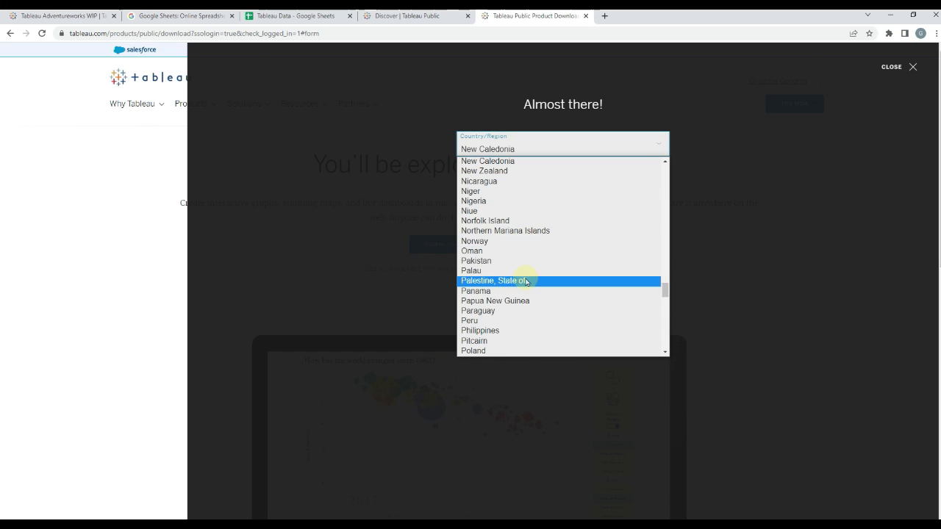
left_click(515, 171)
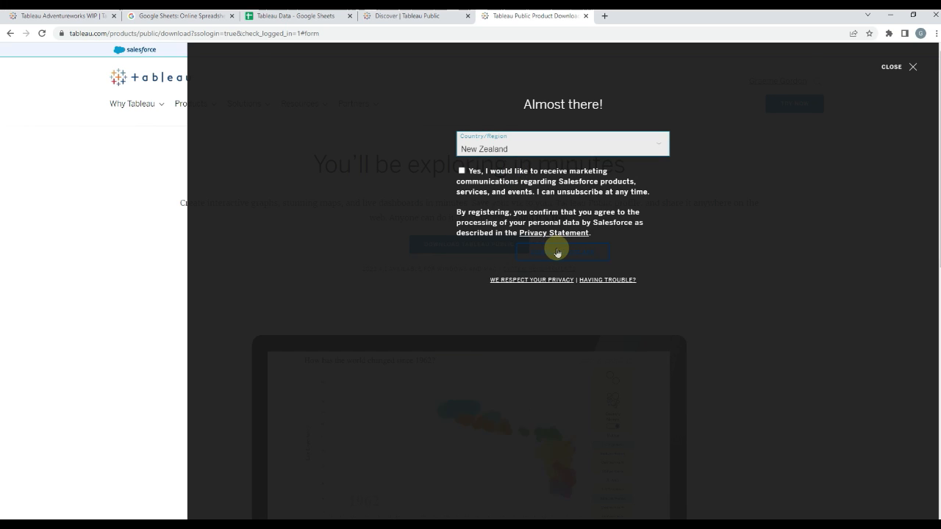
left_click(558, 253)
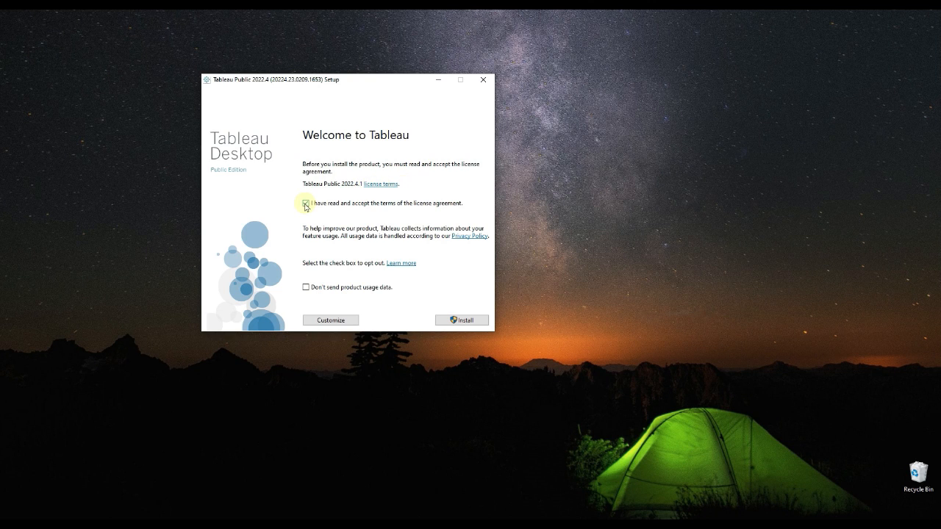
left_click(461, 320)
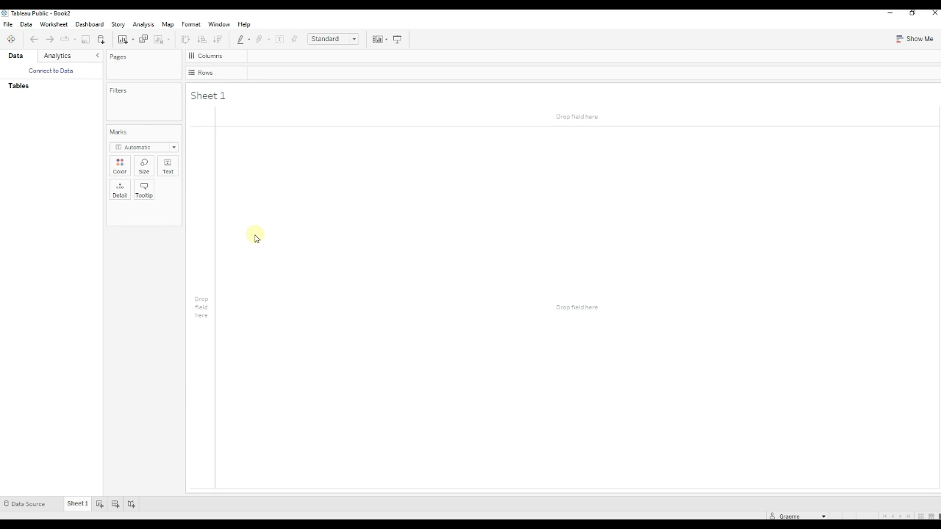
In Tableau Public, start a Google Sheets data connection and allow Tableau Desktop to access the Google account.
left_click(59, 73)
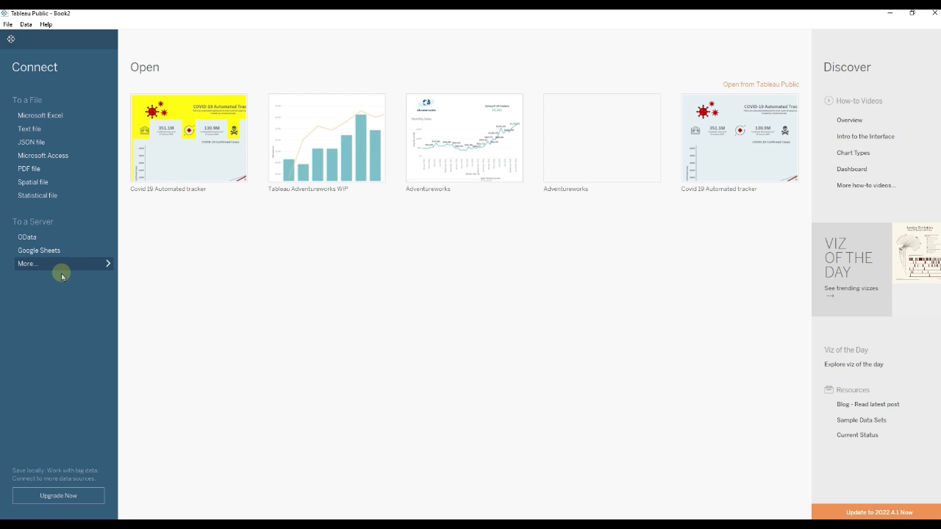
left_click(36, 263)
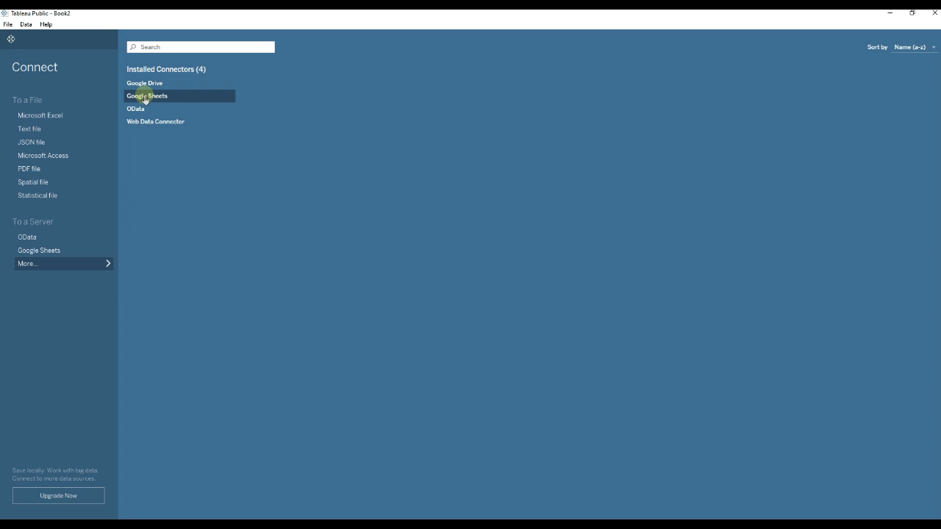
left_click(145, 98)
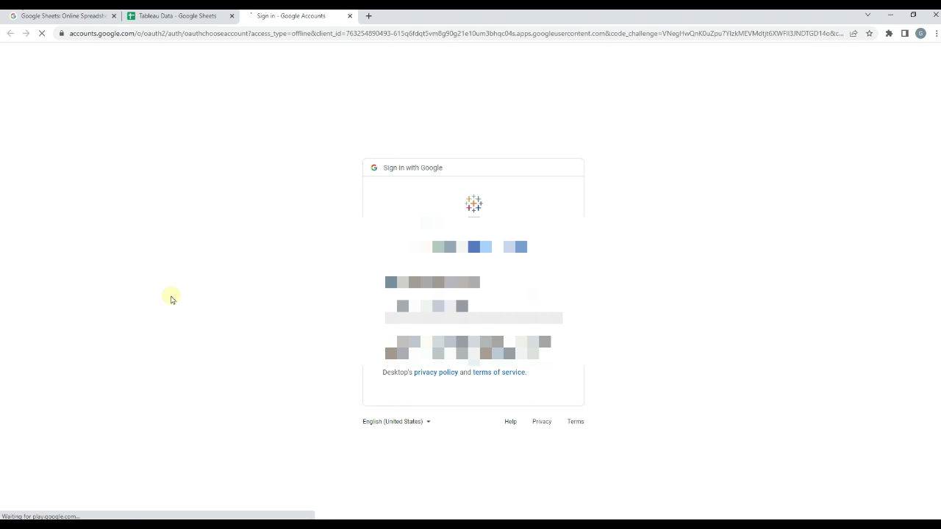
left_click(462, 287)
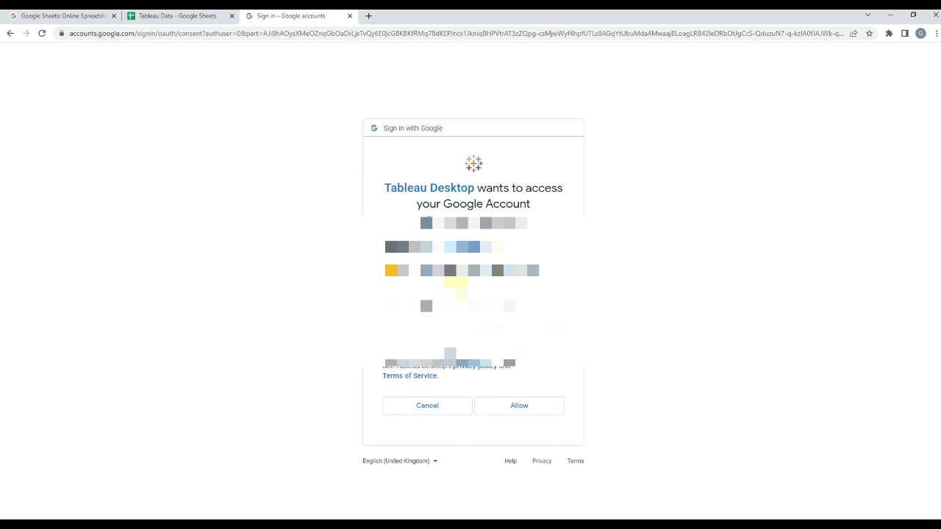
left_click(519, 406)
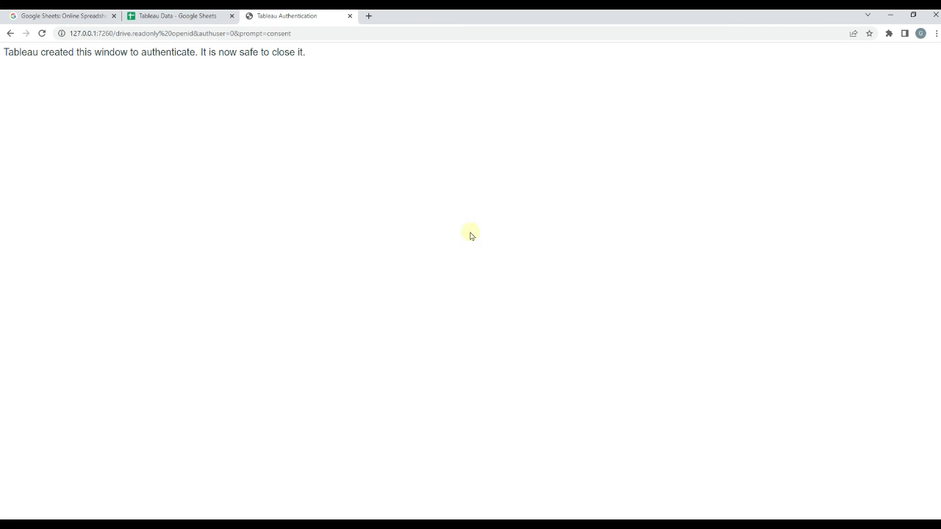
left_click(350, 16)
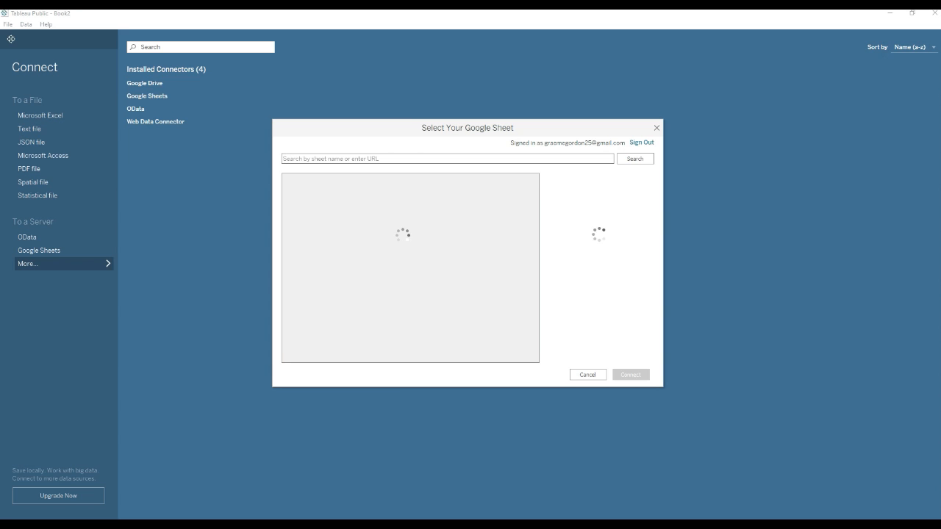
Connect to the Tableau Data spreadsheet and open the Sheet 1 worksheet.
left_click(336, 193)
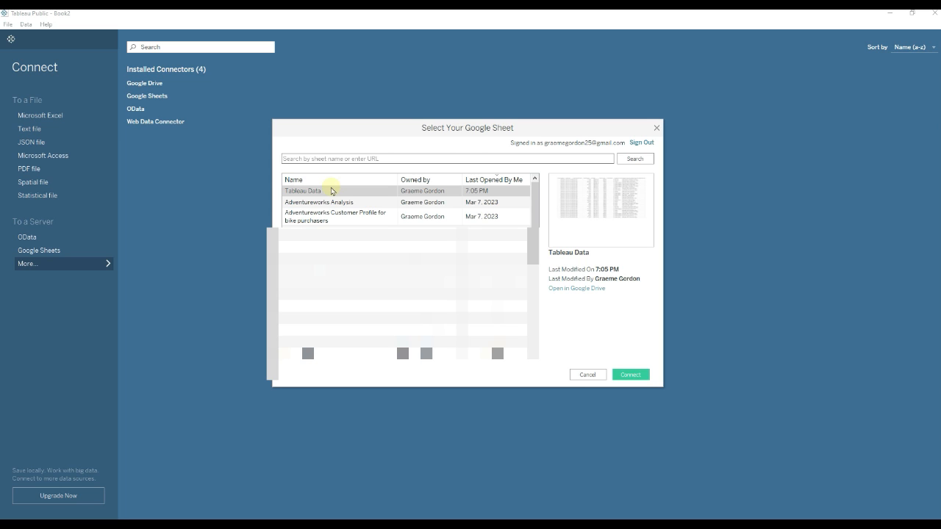
left_click(631, 375)
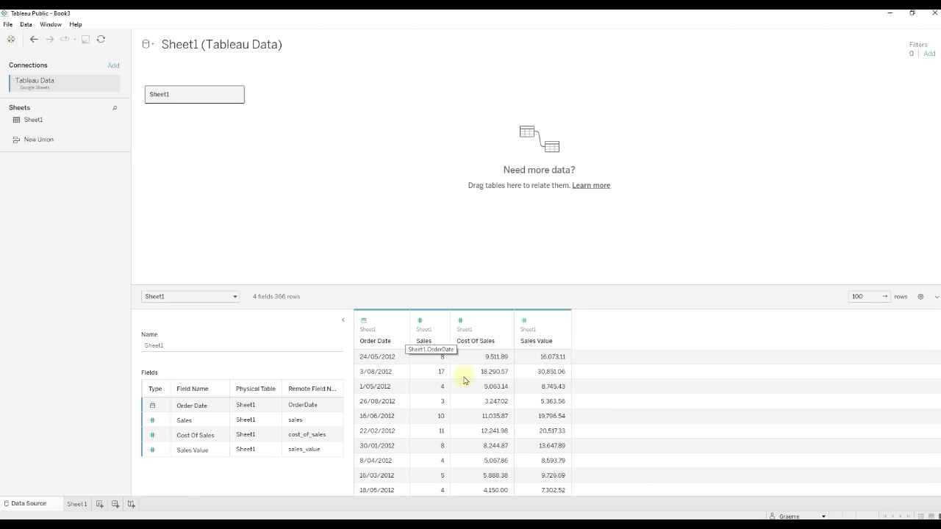
left_click(74, 505)
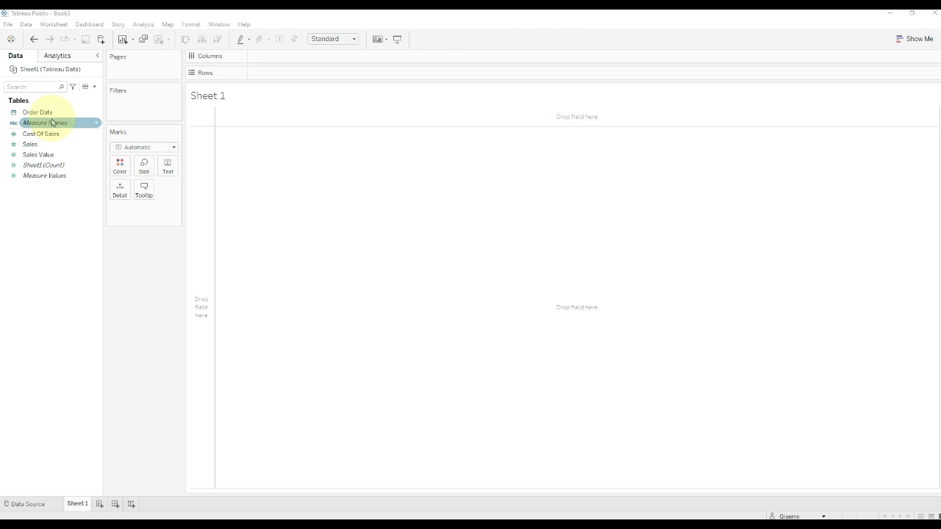
Place Order Date on the Columns shelf and Sales on the Rows shelf of Sheet 1.
left_click_drag(41, 156, 225, 72)
left_click_drag(39, 112, 296, 59)
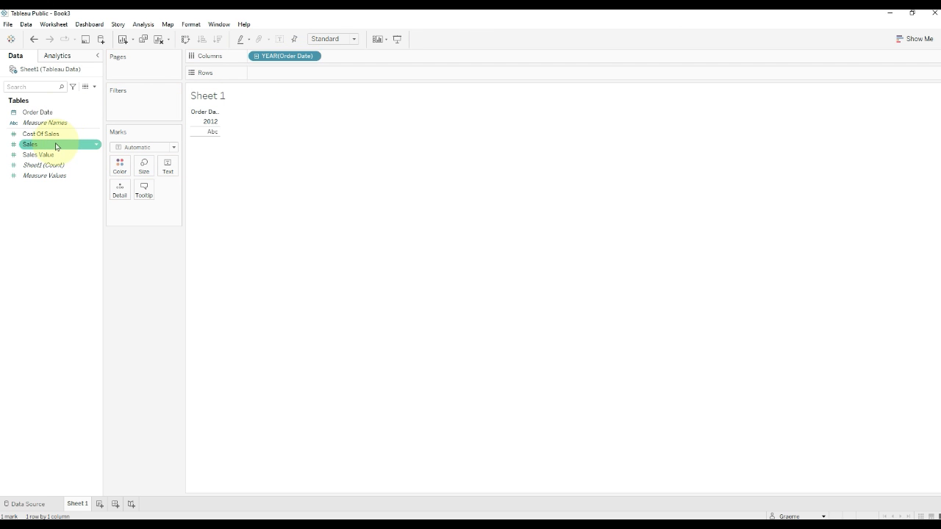
left_click_drag(51, 145, 272, 74)
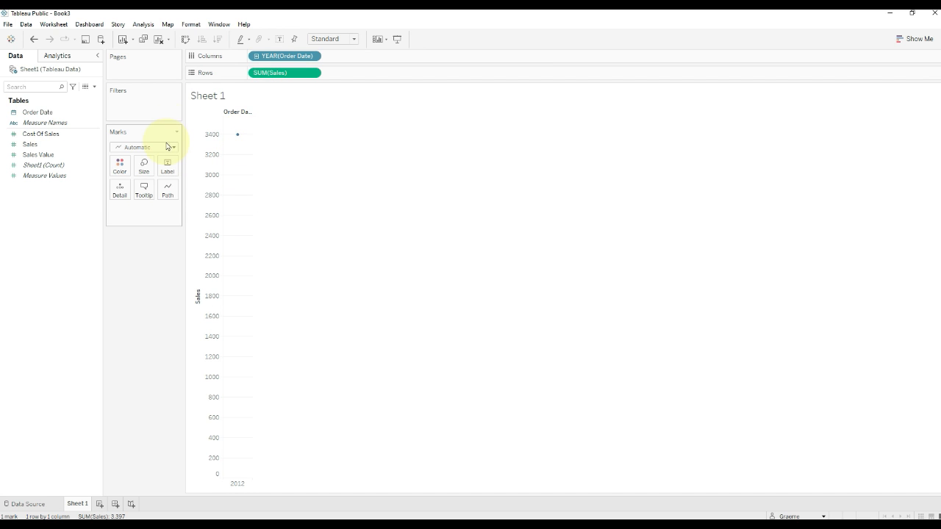
Group Order Date on Columns by a custom Month / Year date part and widen the chart to fit all month labels.
right_click(279, 58)
mouse_move(330, 238)
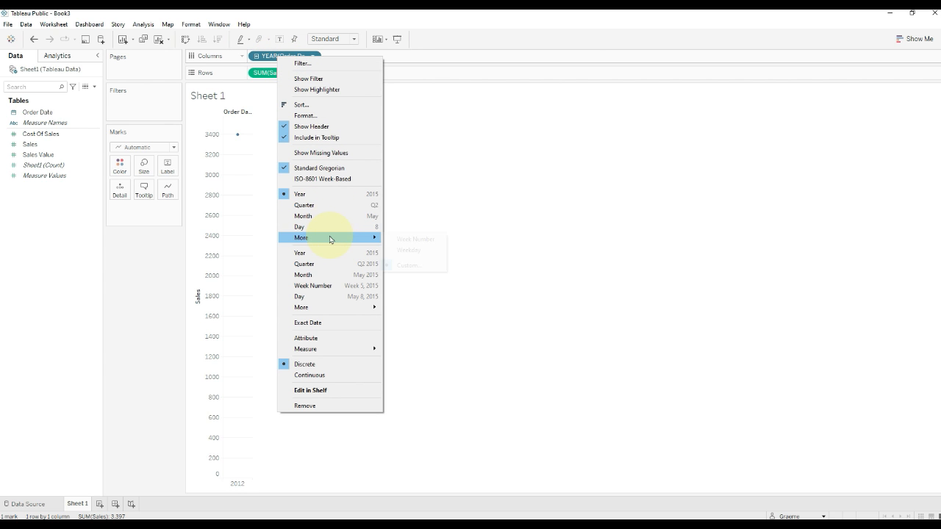
left_click(409, 265)
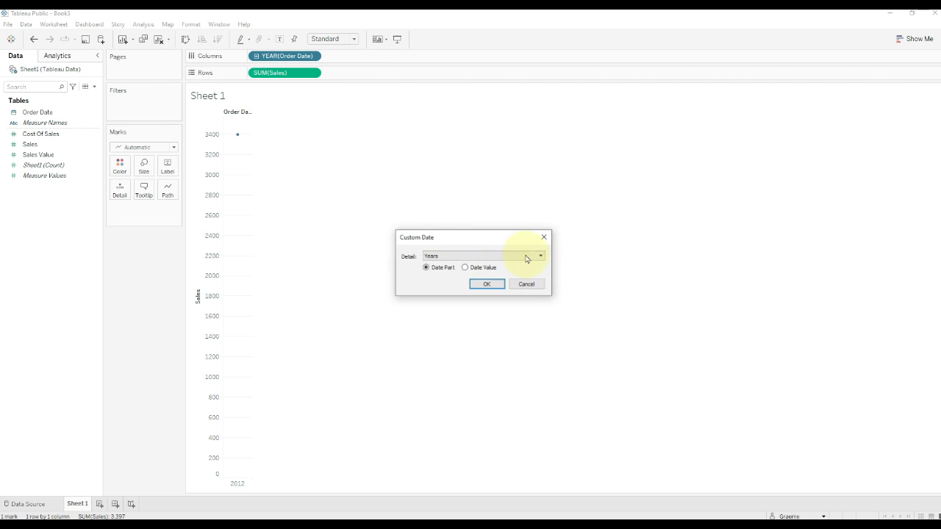
left_click(477, 257)
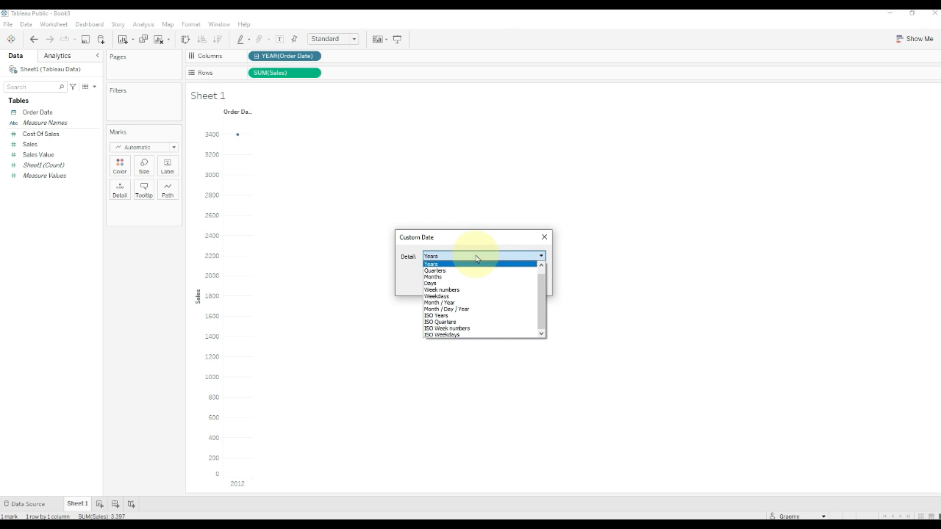
left_click(482, 302)
left_click(494, 290)
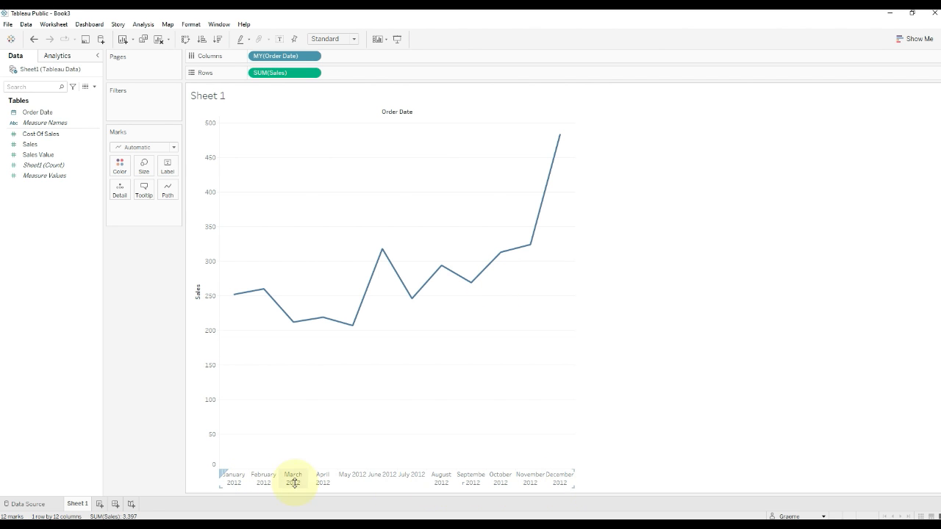
left_click_drag(283, 483, 343, 316)
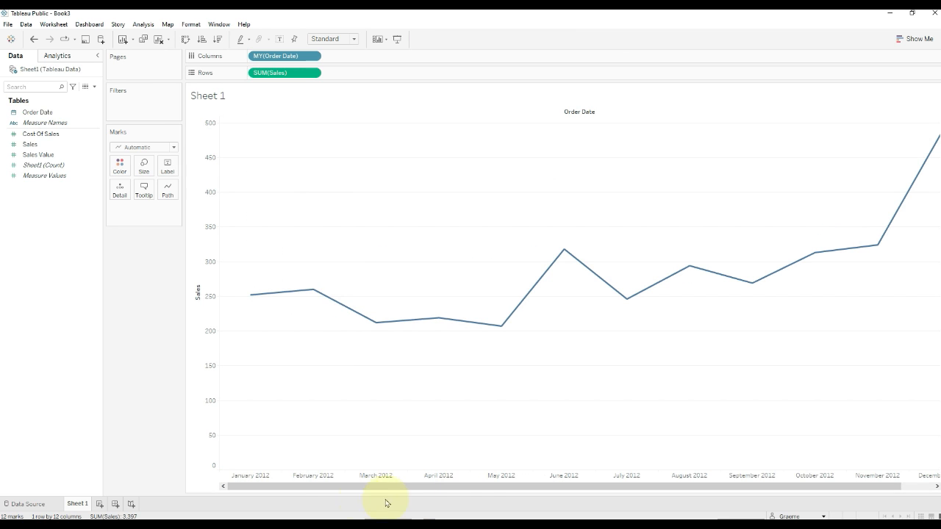
left_click_drag(284, 482, 270, 480)
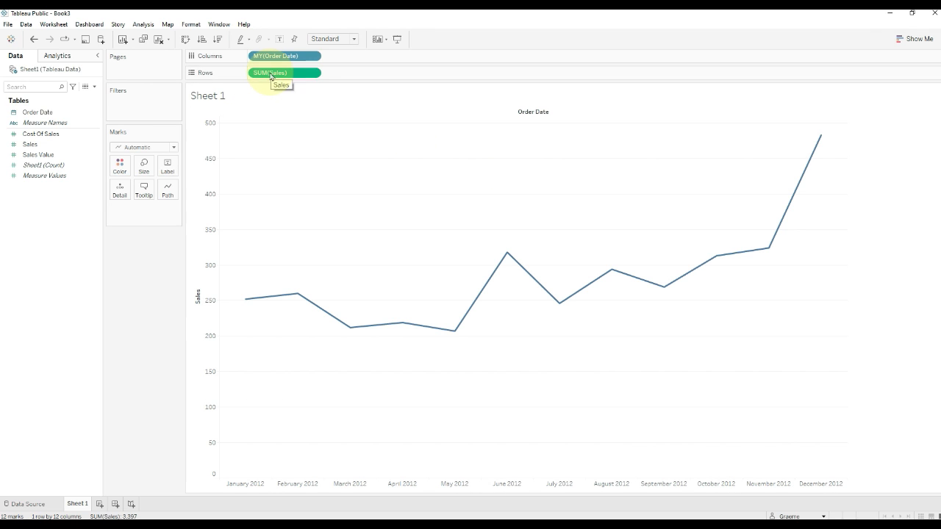
Add Sales Value to the Rows shelf after Sales and combine the two measures in a dual-axis chart.
left_click(32, 158)
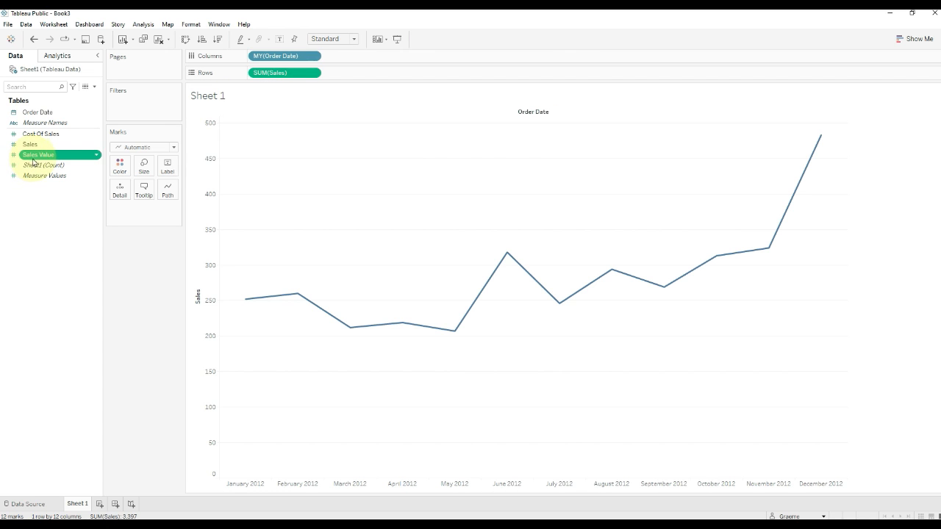
left_click_drag(32, 162, 361, 74)
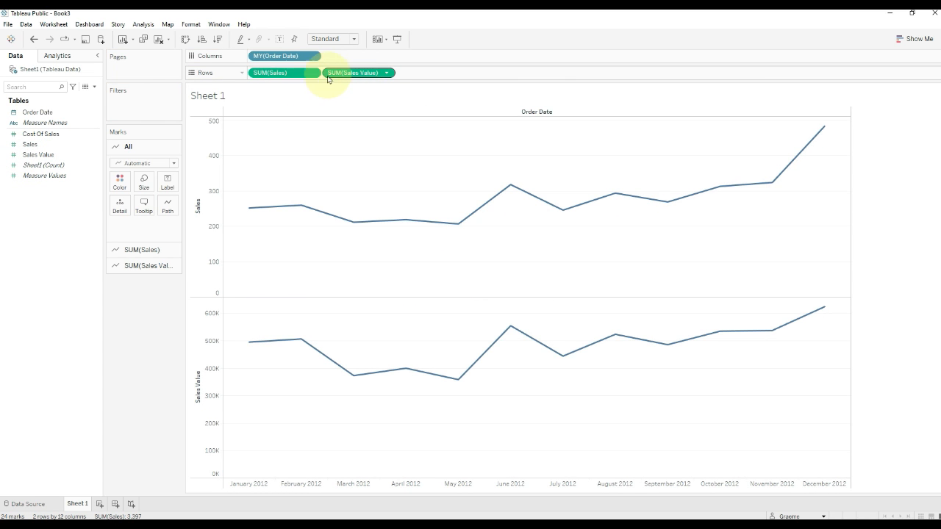
right_click(265, 76)
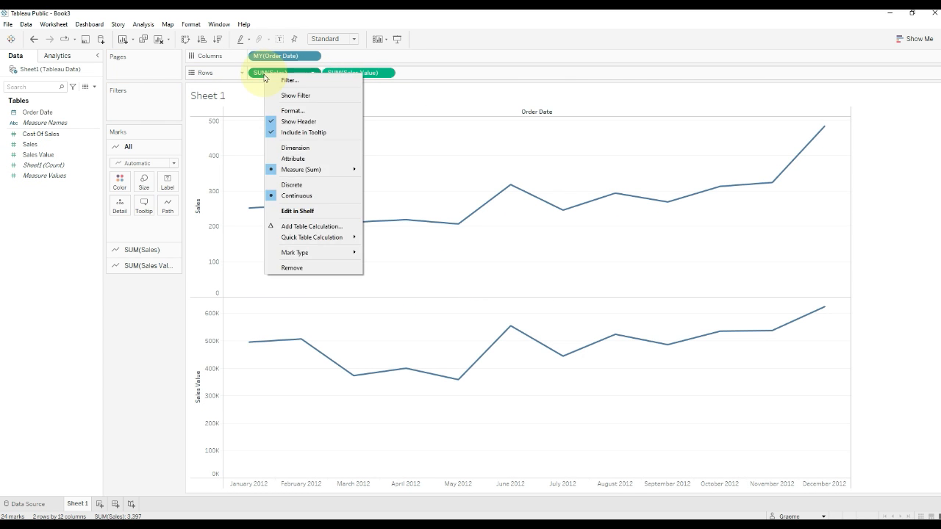
mouse_move(350, 169)
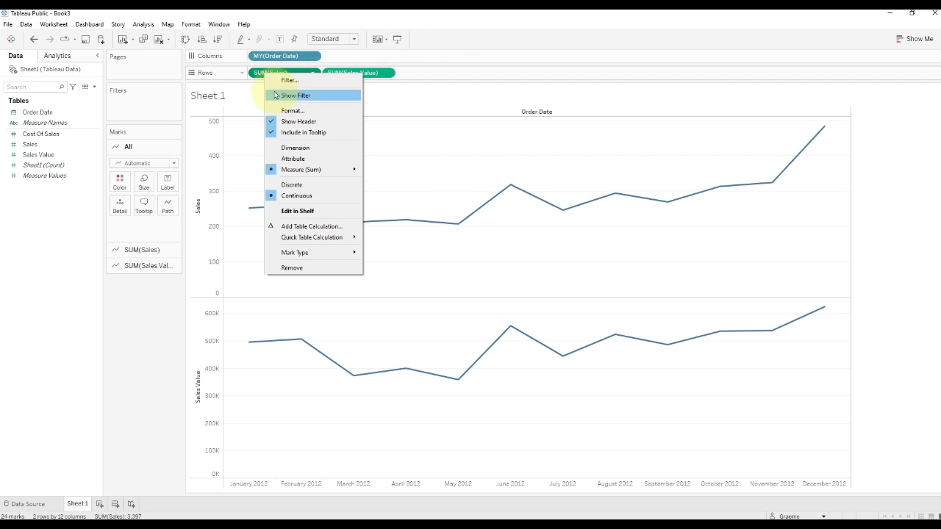
left_click(258, 74)
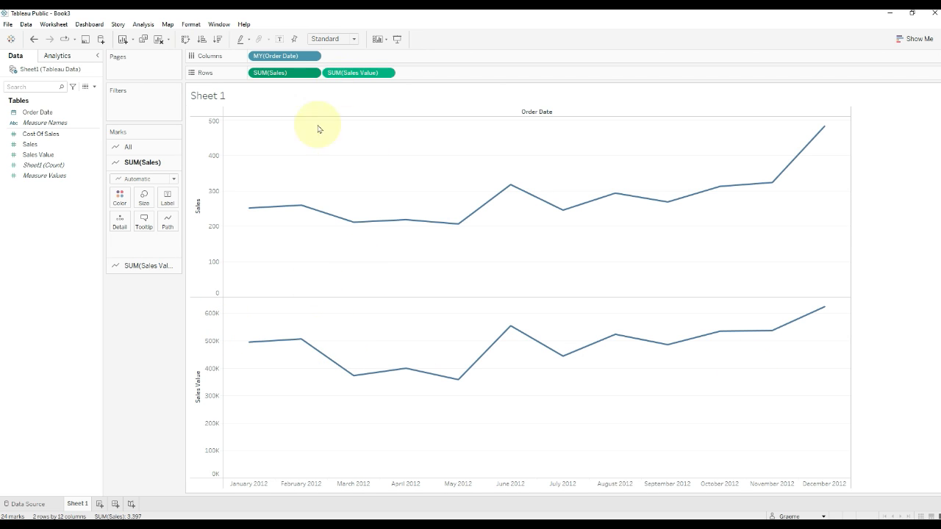
right_click(355, 74)
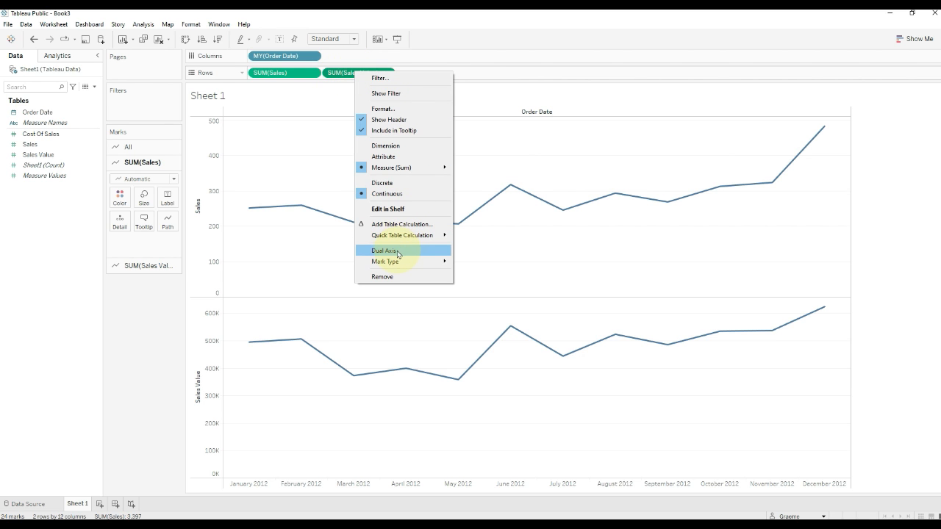
left_click(398, 255)
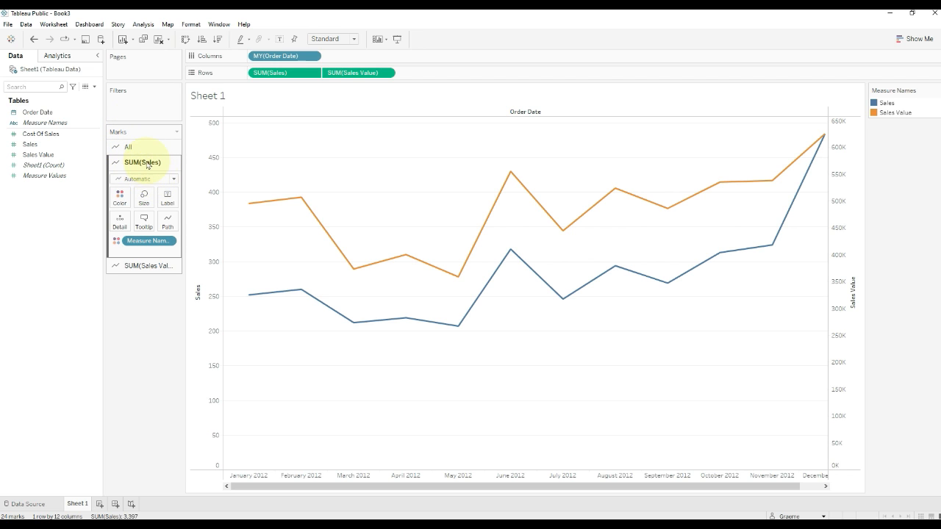
Change the mark type of Sales to Bar and check the mark type options for Sales Value.
left_click(170, 181)
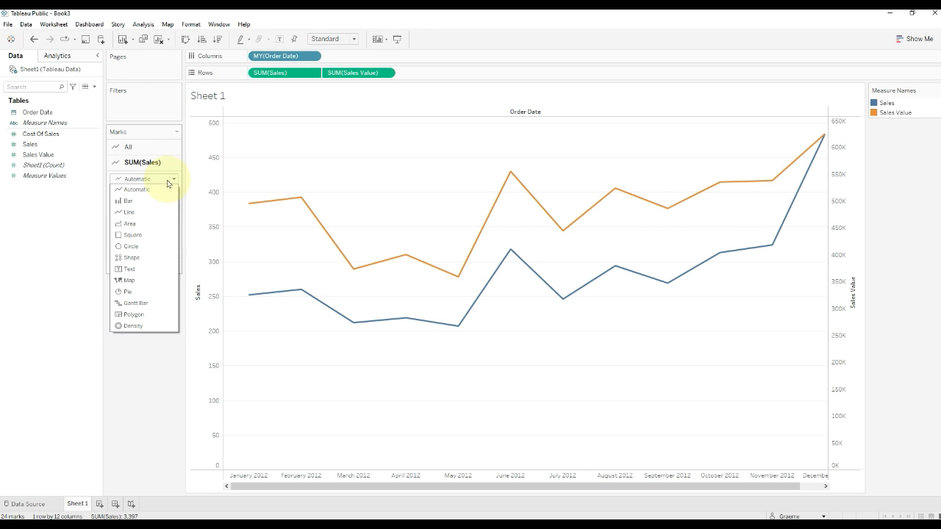
left_click(128, 201)
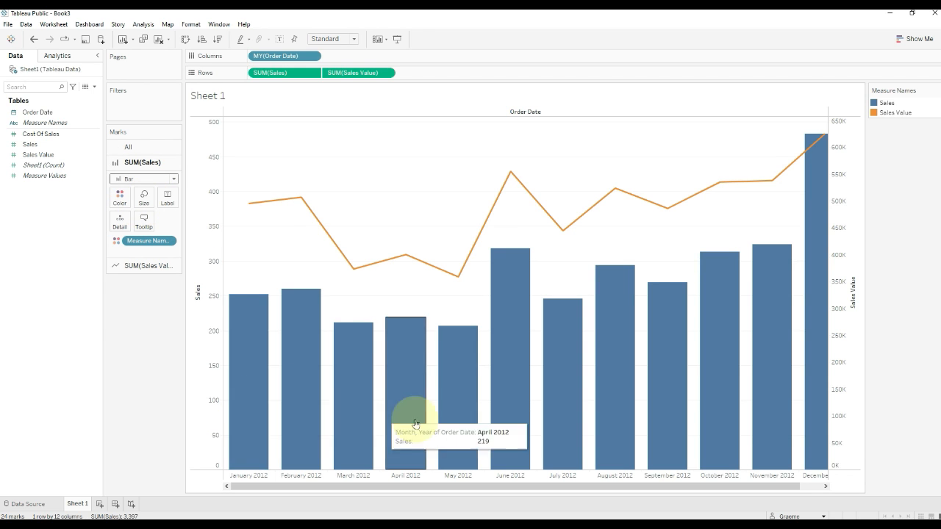
left_click(145, 267)
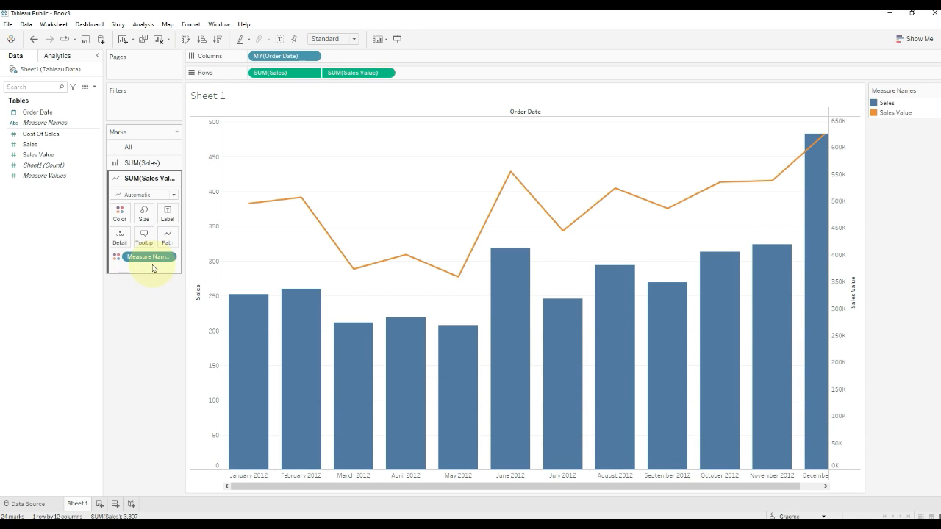
left_click(150, 196)
left_click(147, 208)
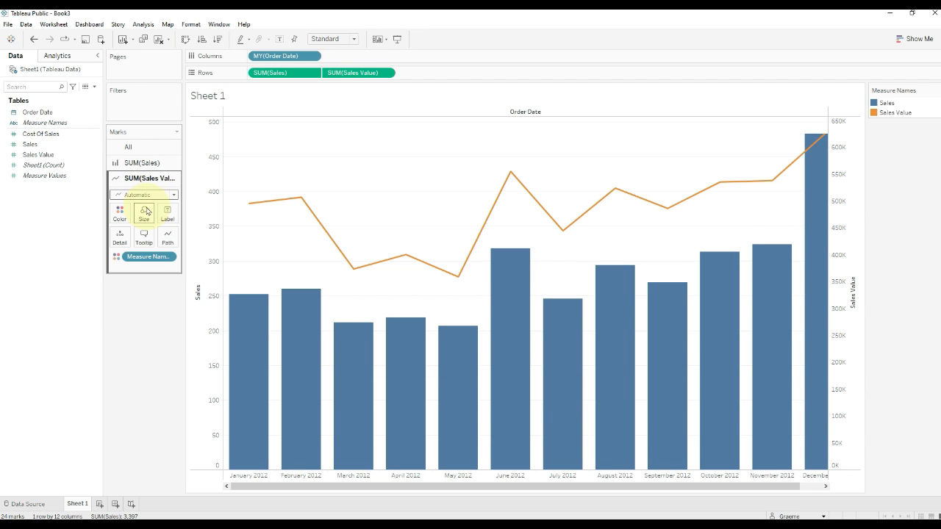
left_click(143, 194)
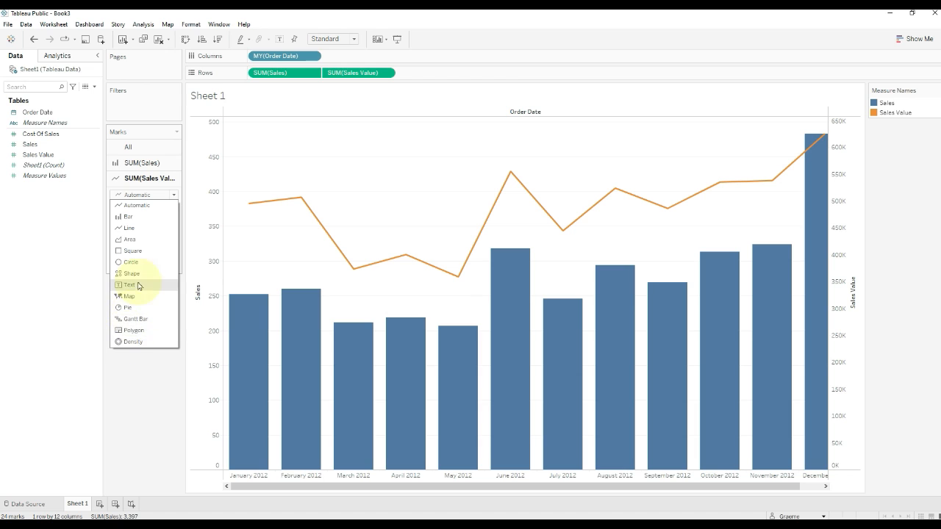
left_click(129, 374)
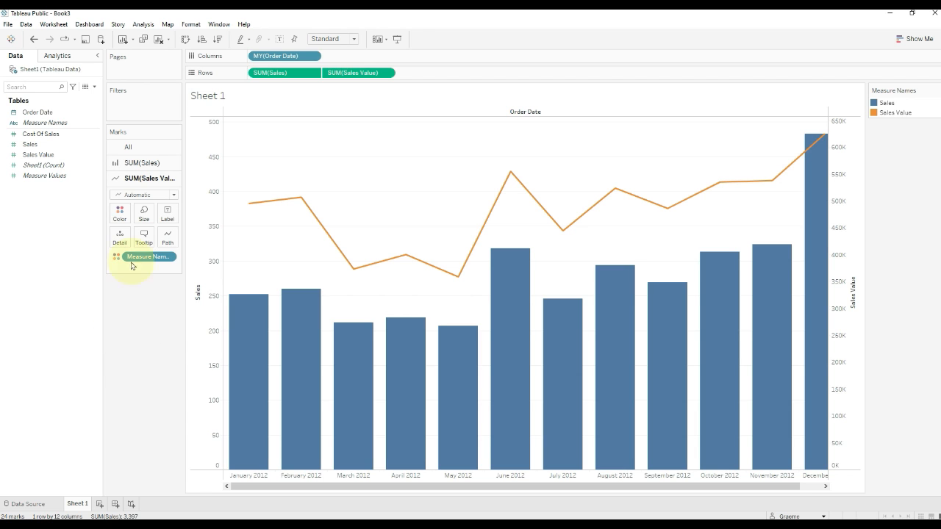
left_click(147, 153)
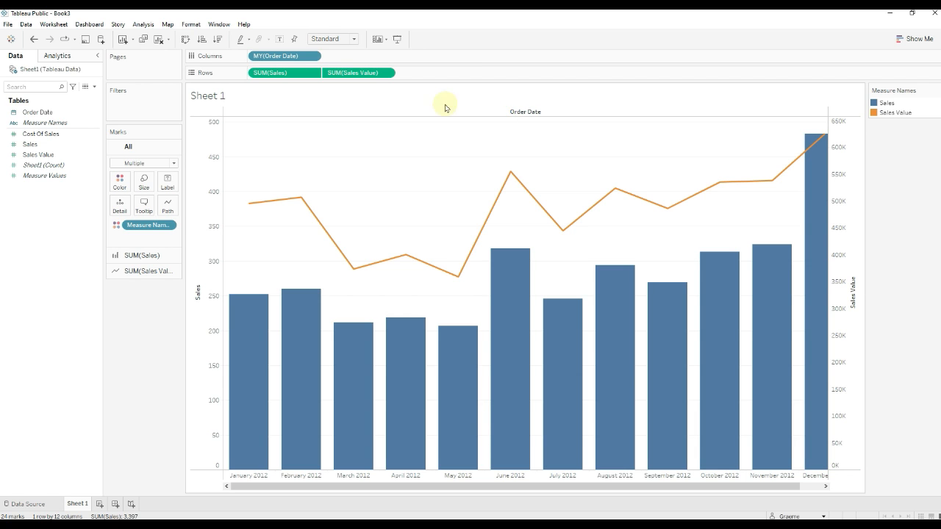
Format the Sales Value axis numbers as Currency (Custom) with 0 decimal places and display units of Thousands (K).
right_click(349, 73)
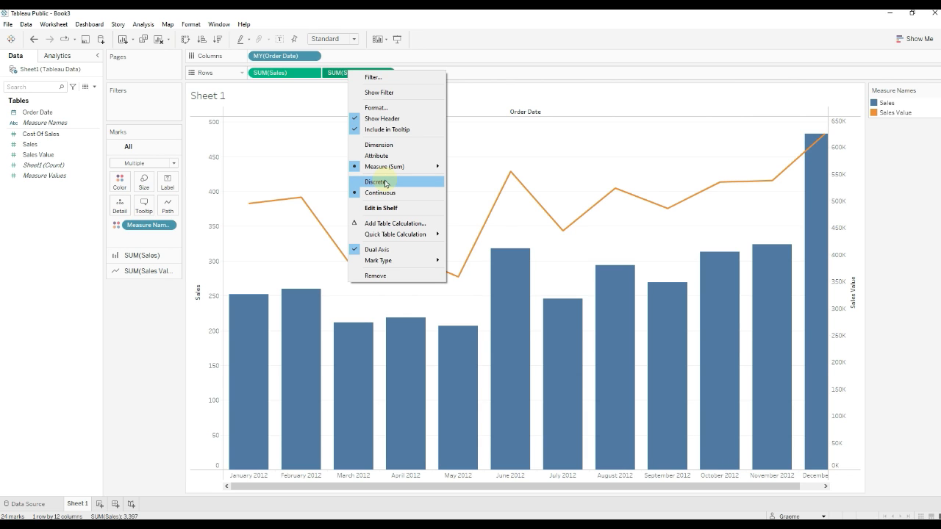
left_click(394, 109)
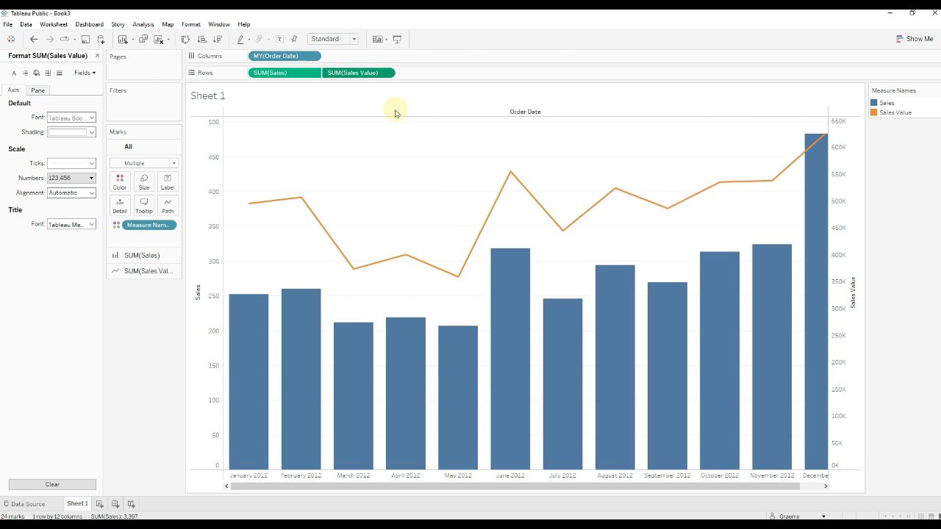
left_click(64, 182)
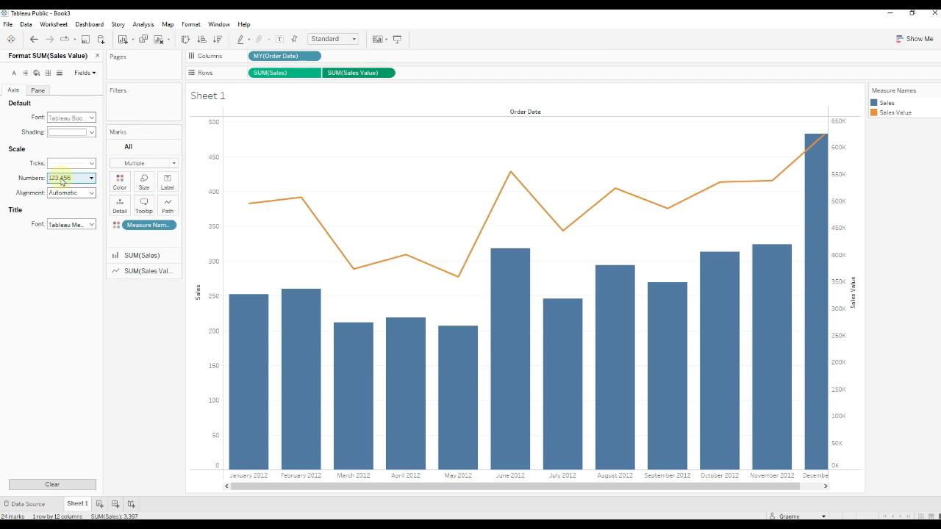
left_click(62, 180)
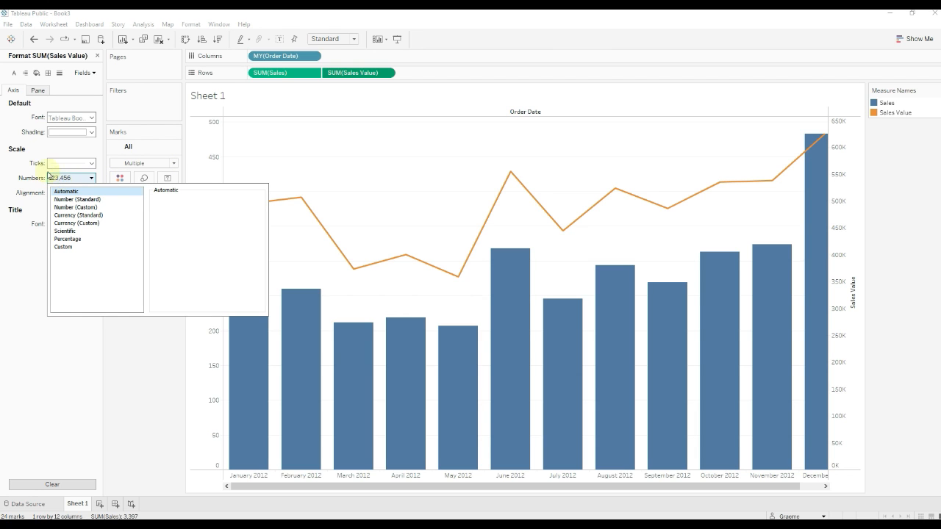
left_click(80, 223)
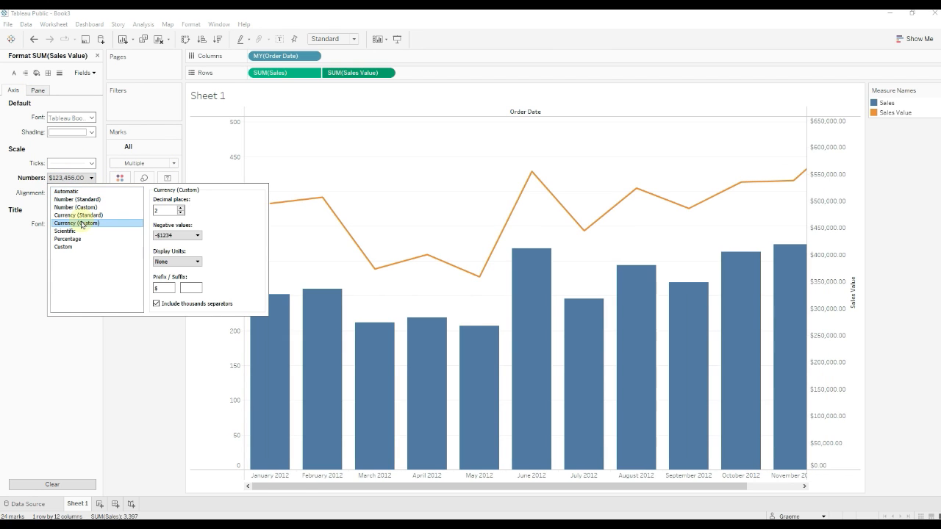
left_click(84, 216)
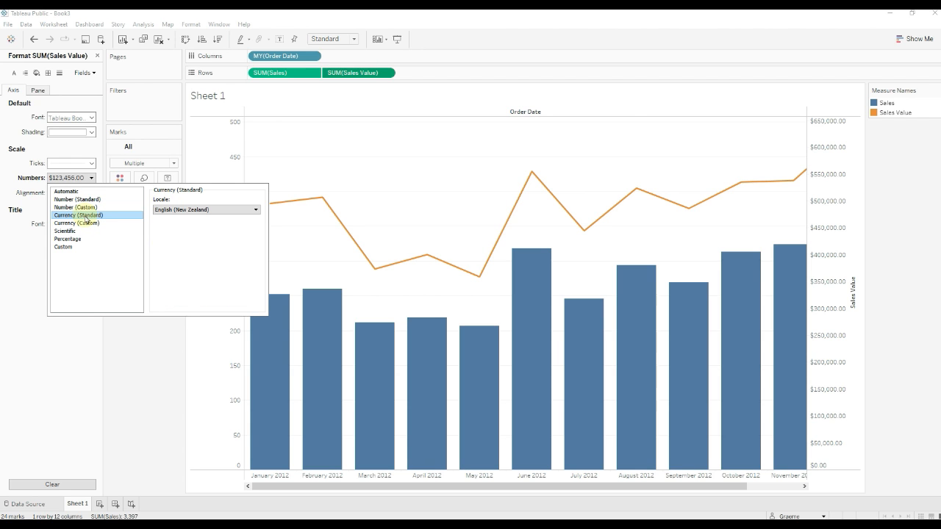
left_click(77, 222)
left_click(180, 214)
left_click(181, 214)
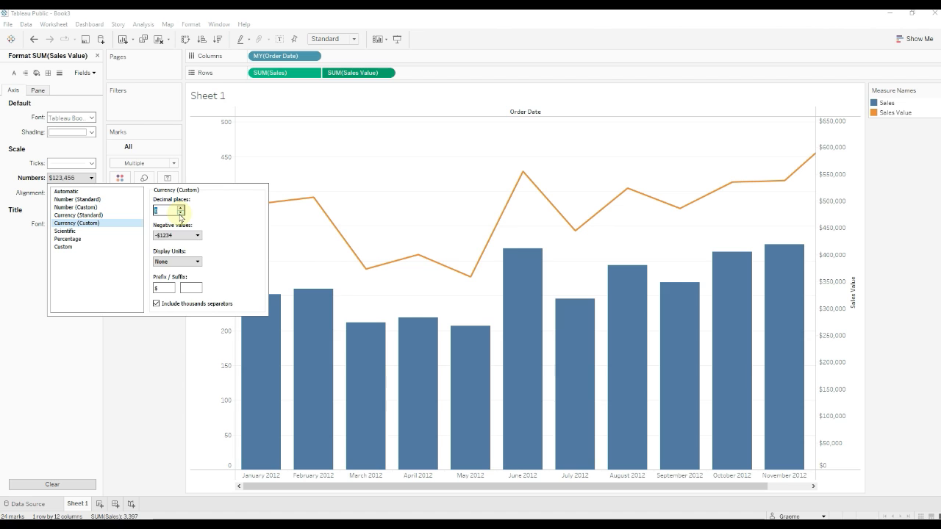
left_click(177, 262)
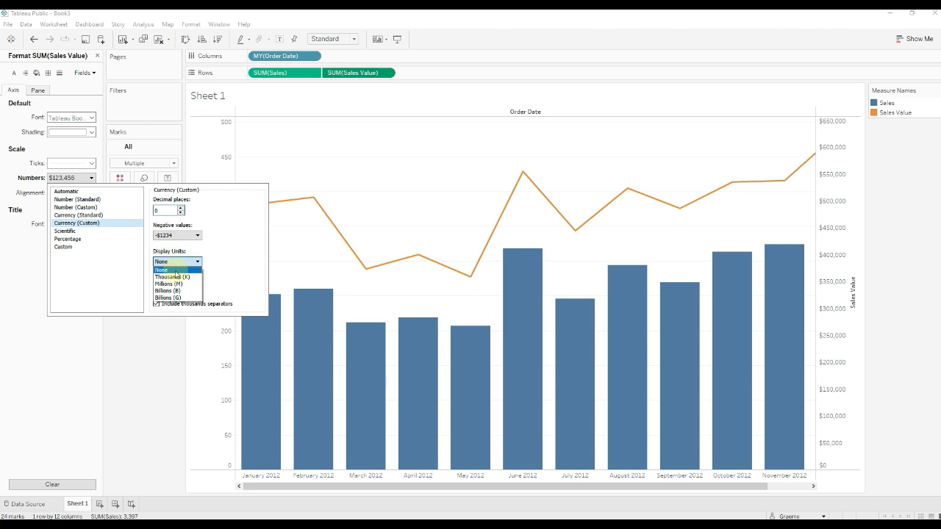
left_click(176, 278)
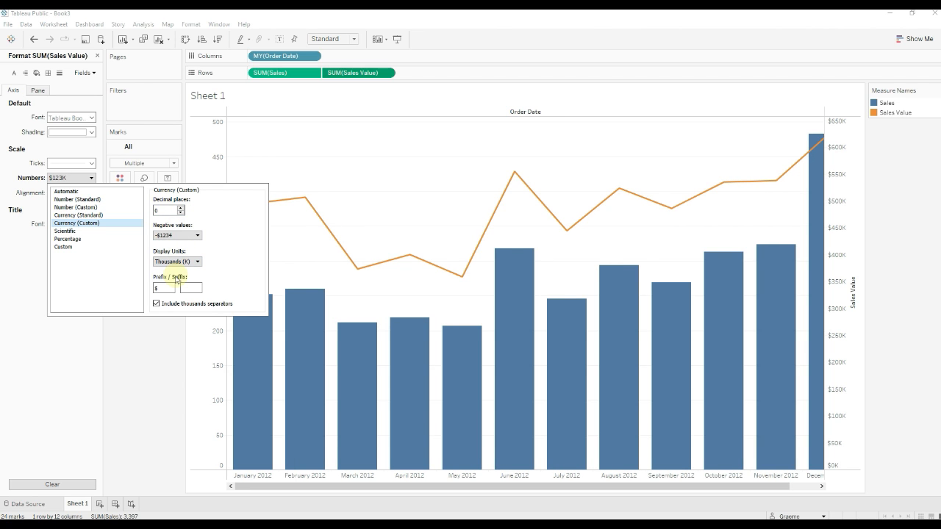
left_click(163, 350)
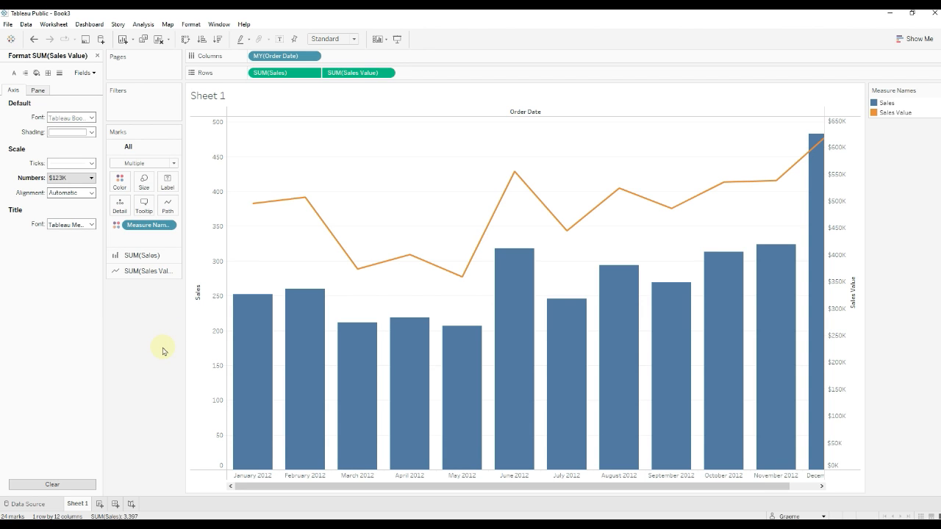
Open the color editing for the Sales marks and choose the Blue color palette.
mouse_move(295, 377)
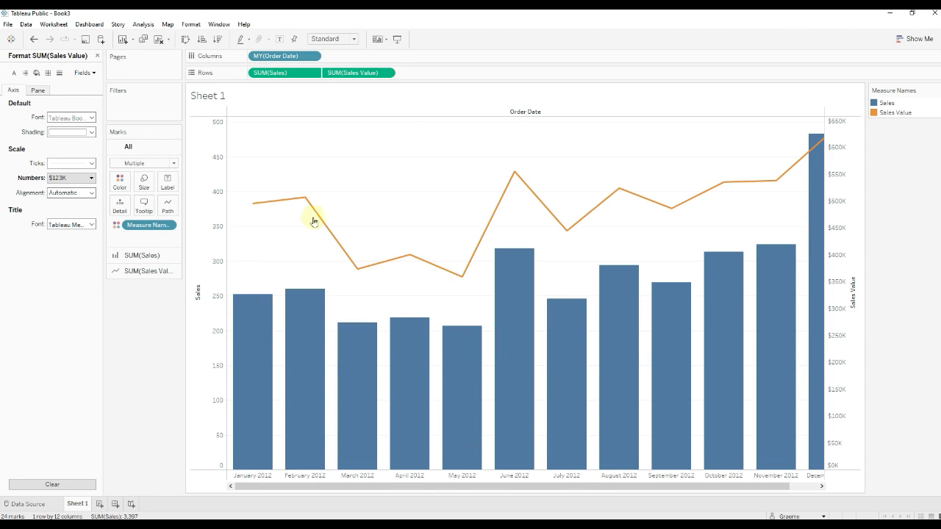
mouse_move(252, 288)
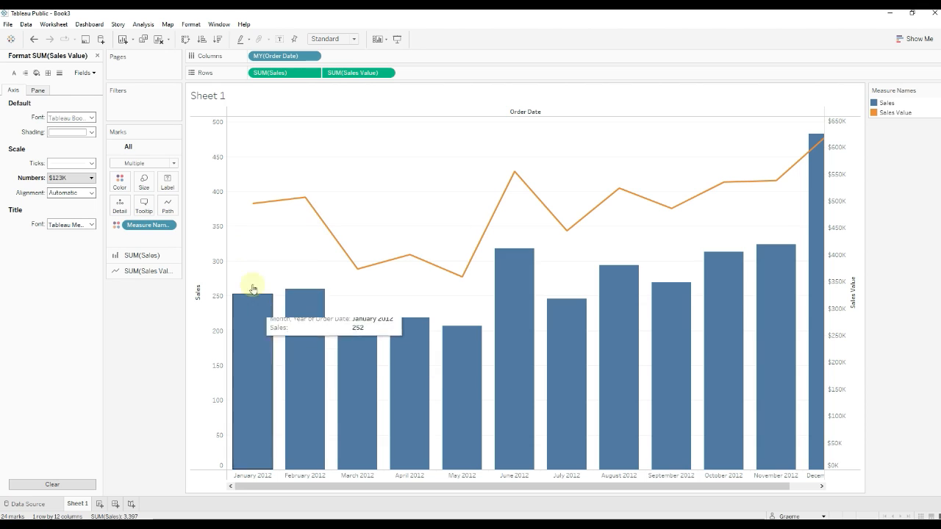
left_click(142, 256)
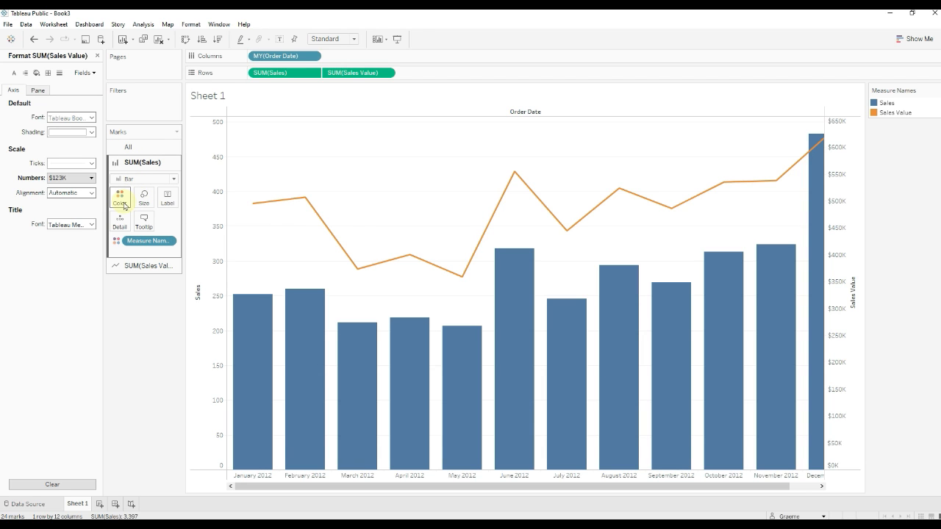
left_click(121, 198)
left_click(155, 229)
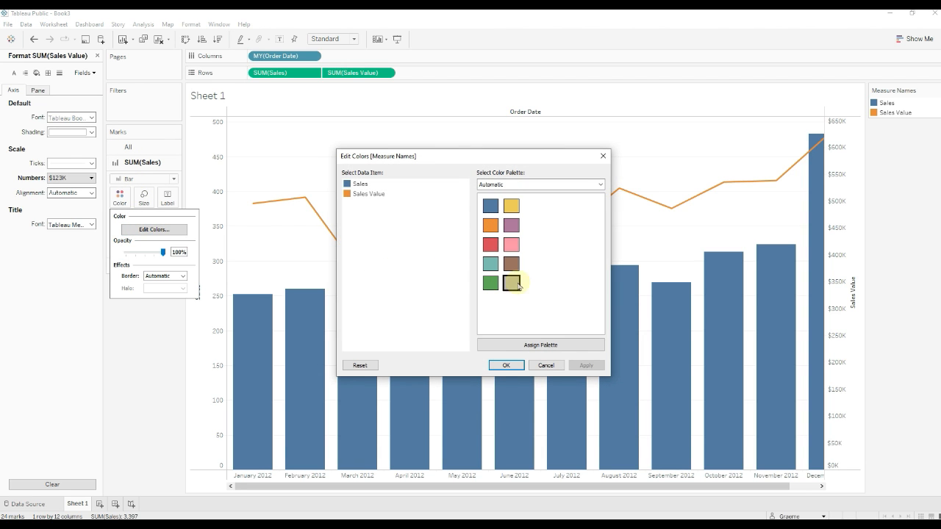
left_click(548, 185)
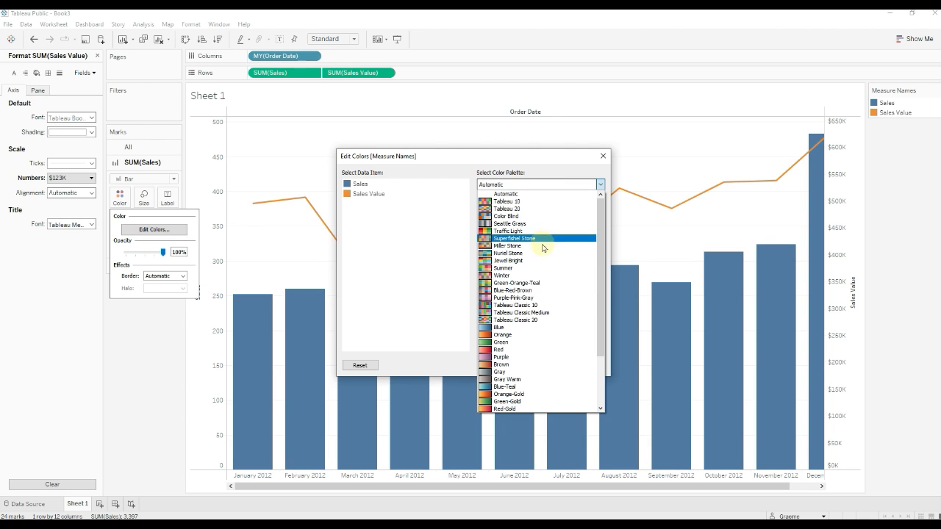
left_click(531, 327)
left_click(511, 228)
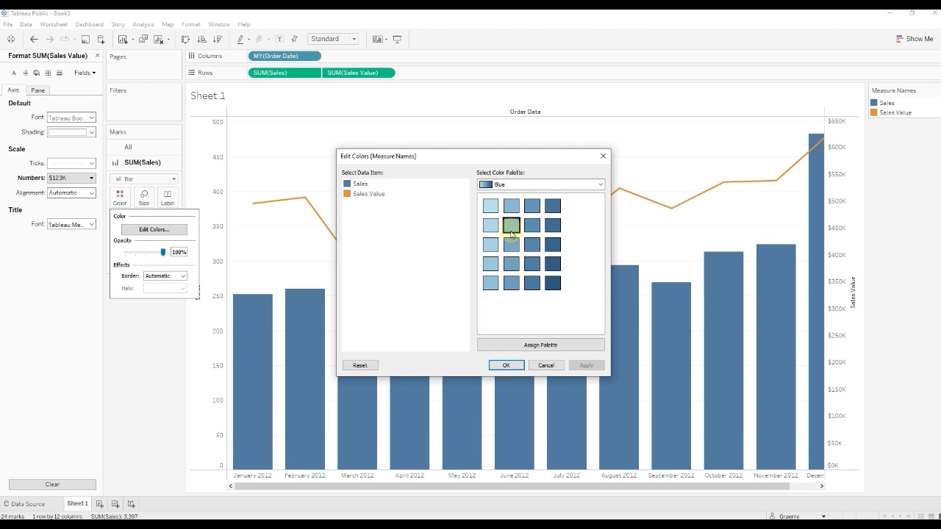
Try several shades of the Blue palette on Sales and apply a light-to-medium blue to the bars.
left_click(360, 184)
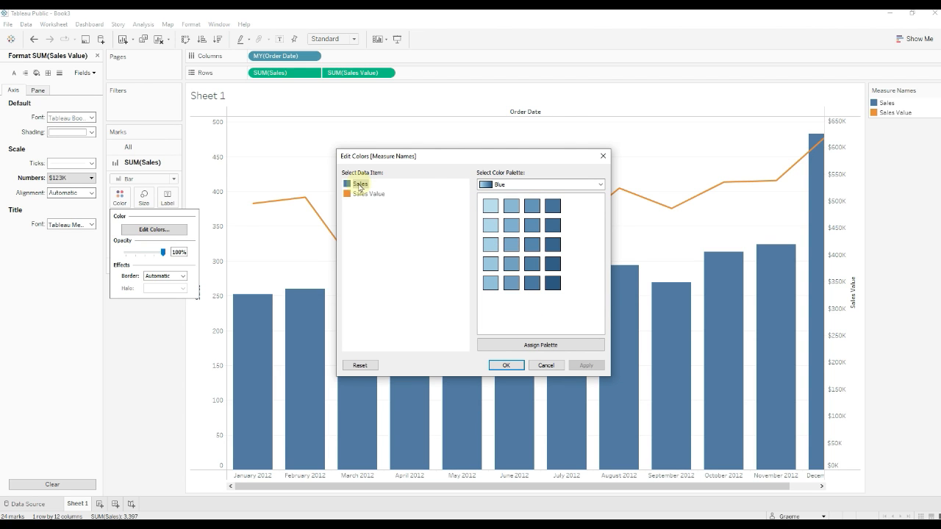
left_click(513, 246)
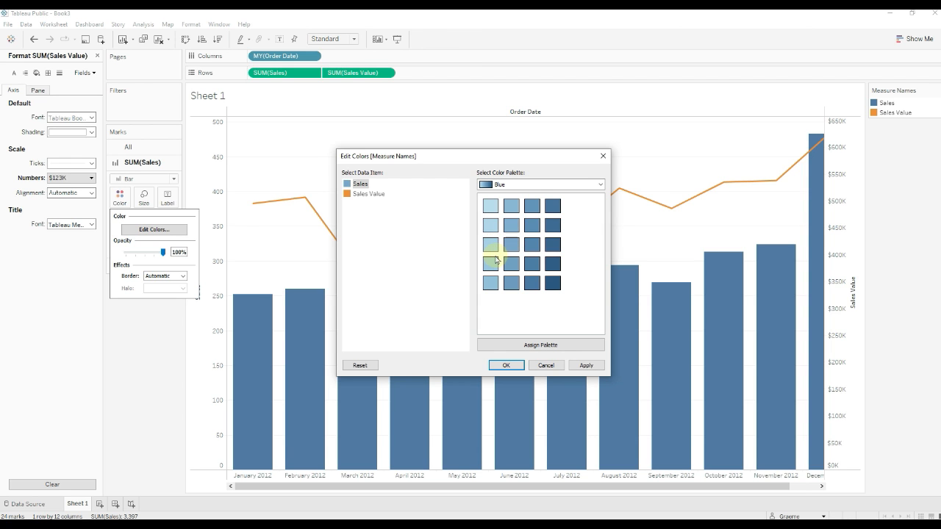
left_click(492, 265)
left_click(586, 365)
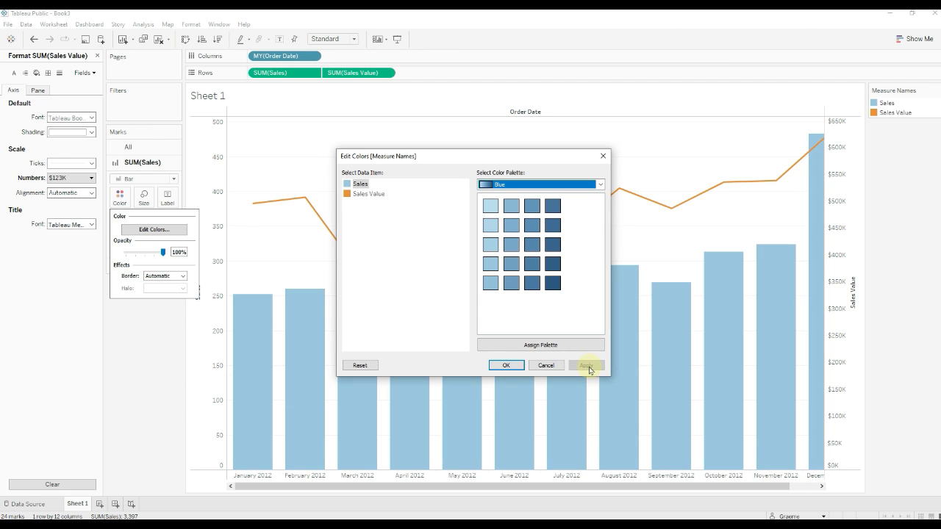
left_click(491, 281)
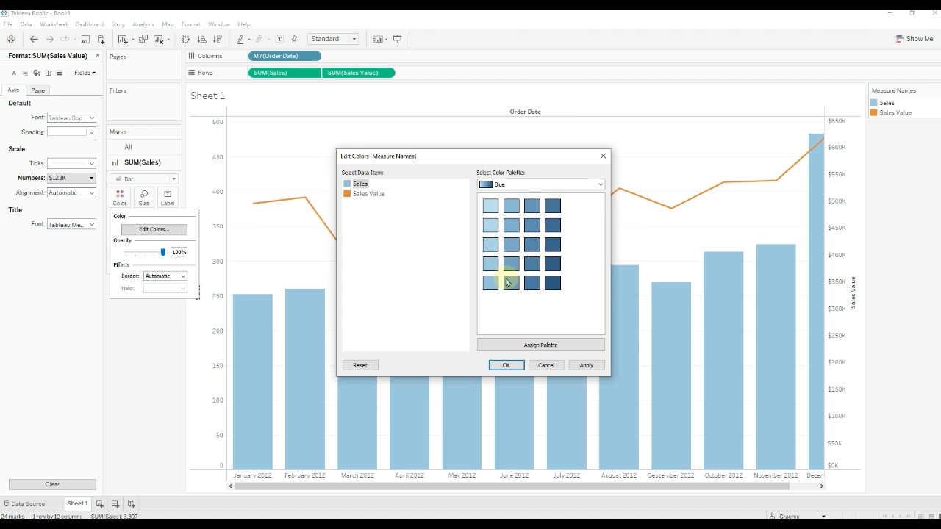
left_click(586, 365)
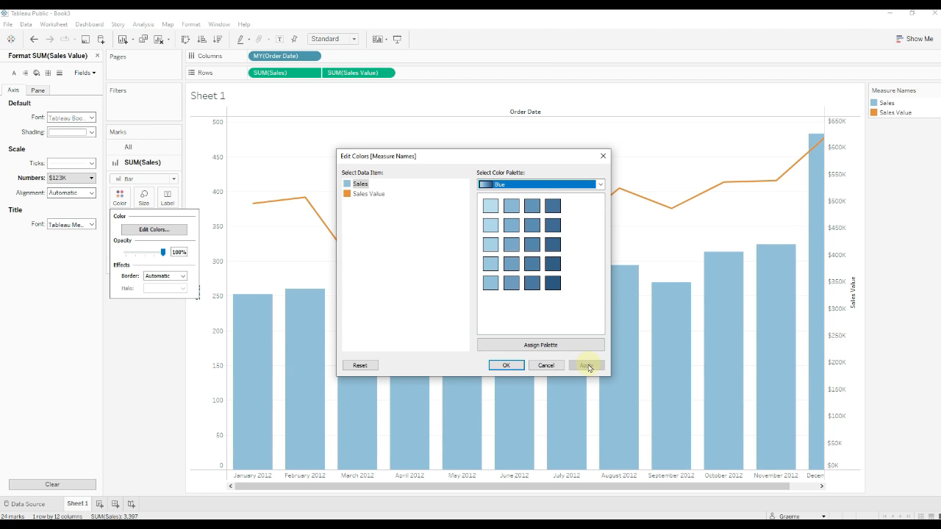
left_click(511, 206)
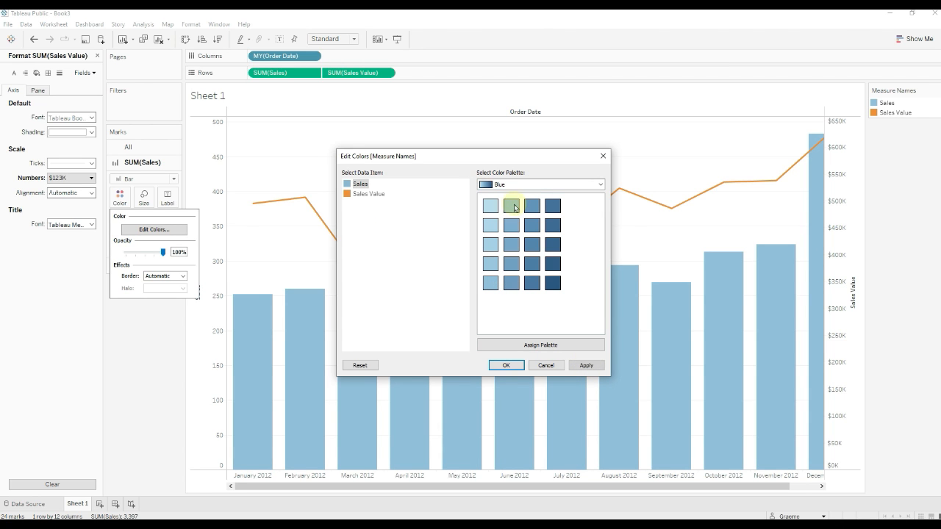
left_click(594, 366)
Recolor the Sales Value line with a lighter orange from the Orange palette and accept the color changes.
left_click(369, 194)
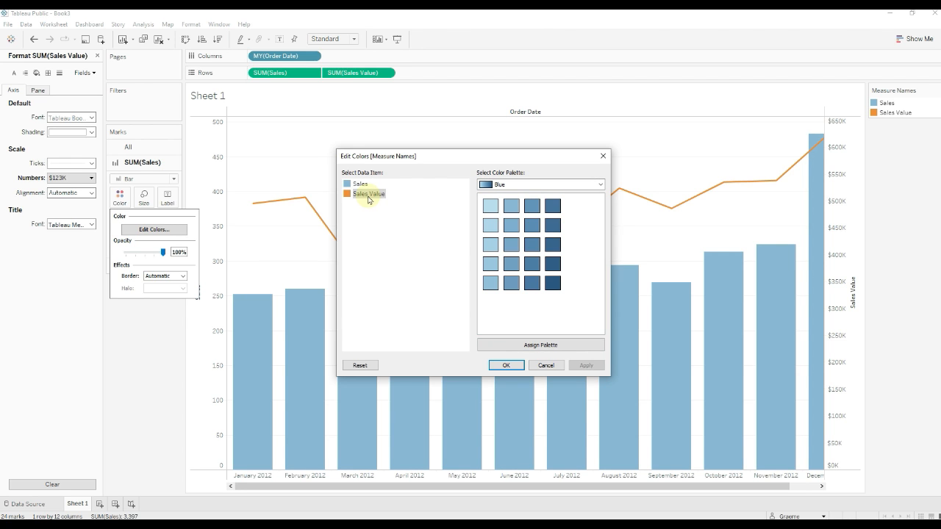
left_click(515, 186)
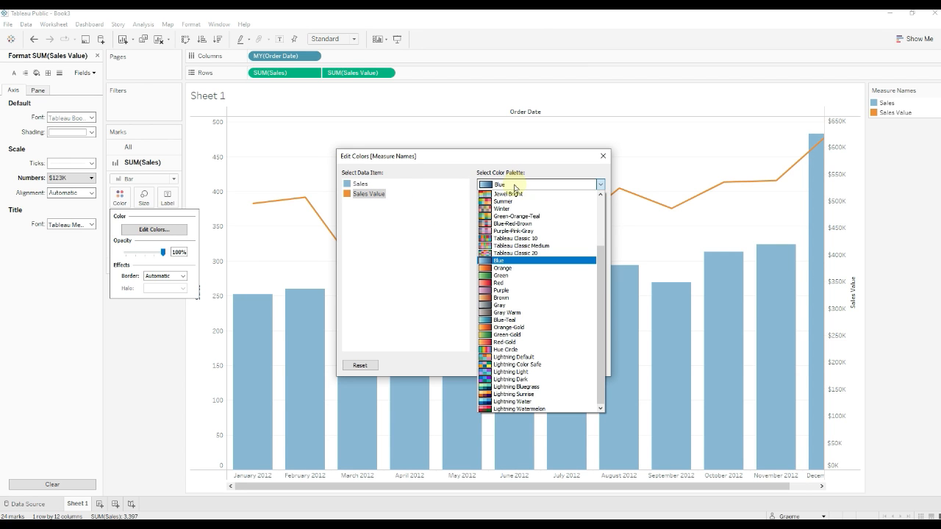
left_click(511, 262)
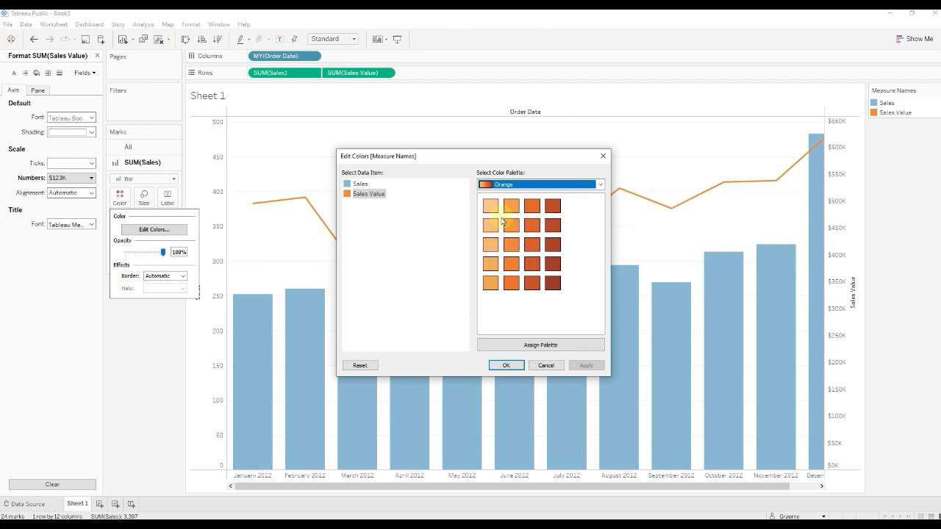
left_click(491, 282)
left_click(583, 366)
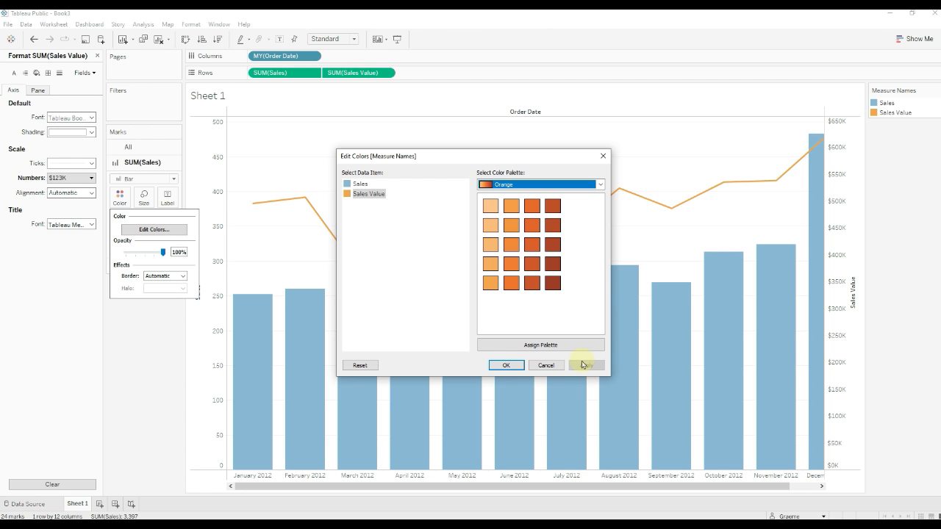
left_click(506, 366)
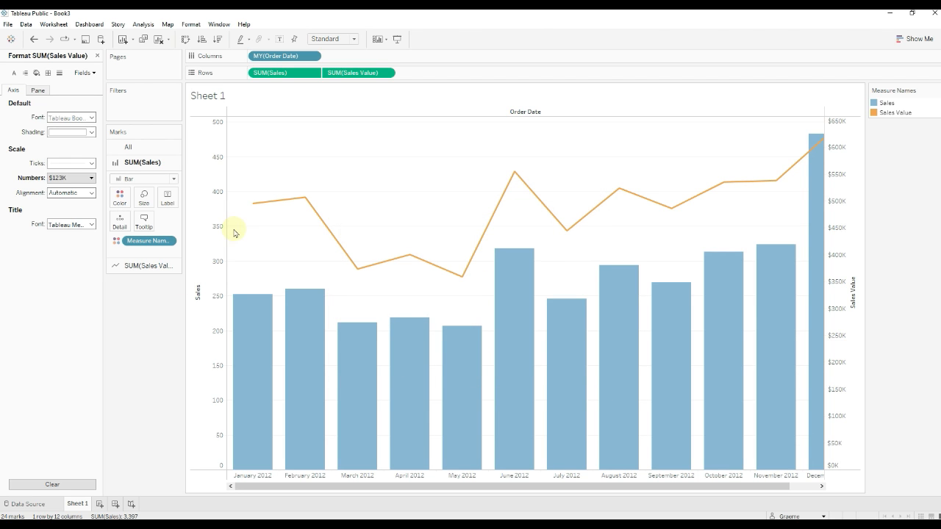
Try a wider bar size for the Sales marks.
left_click(147, 203)
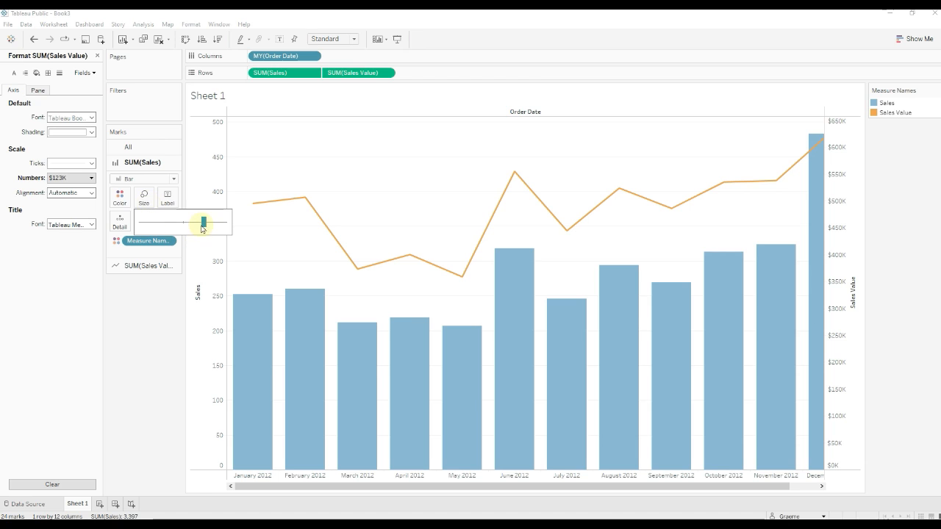
left_click_drag(203, 228, 215, 230)
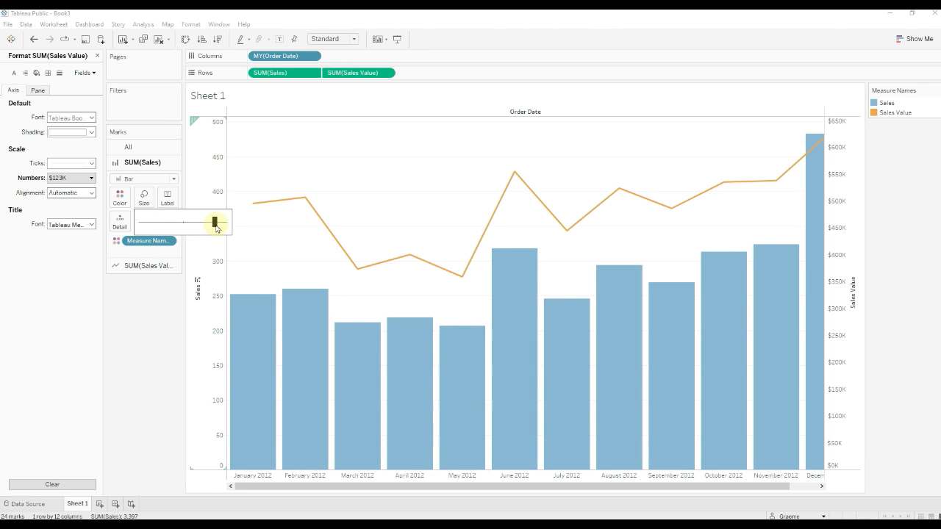
left_click(142, 350)
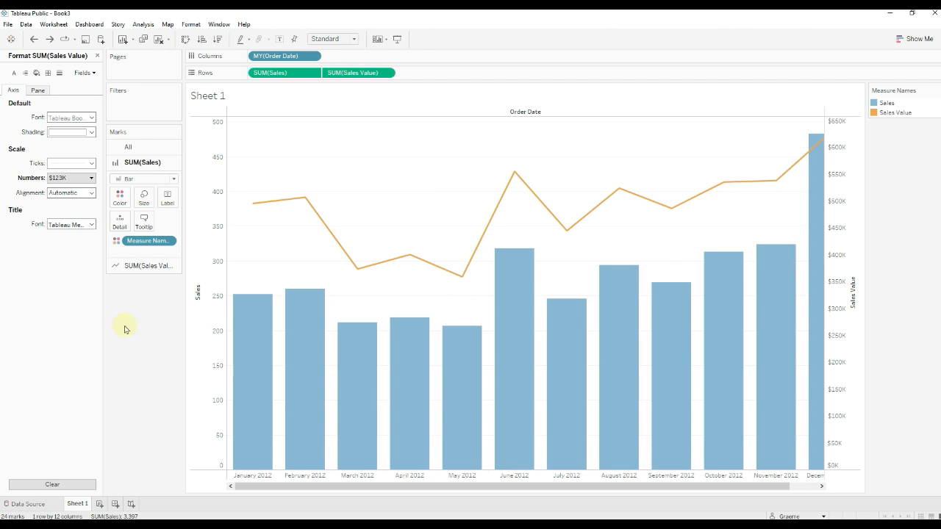
Thicken the Sales Value line slightly by increasing its mark size.
left_click(140, 266)
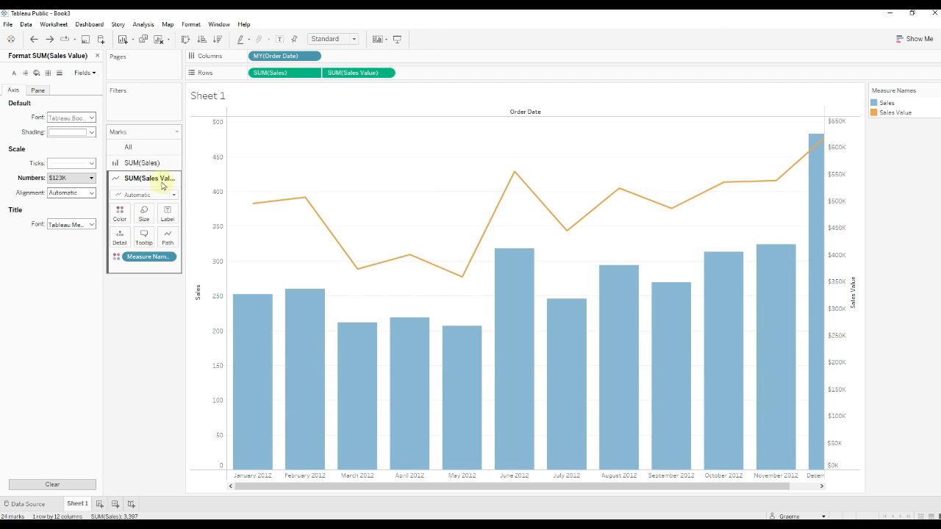
left_click(144, 213)
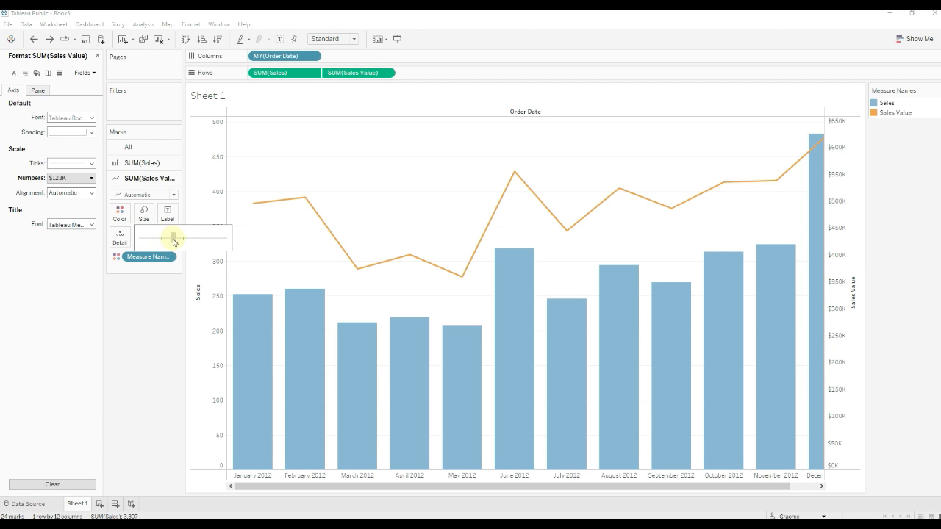
left_click_drag(174, 242, 184, 238)
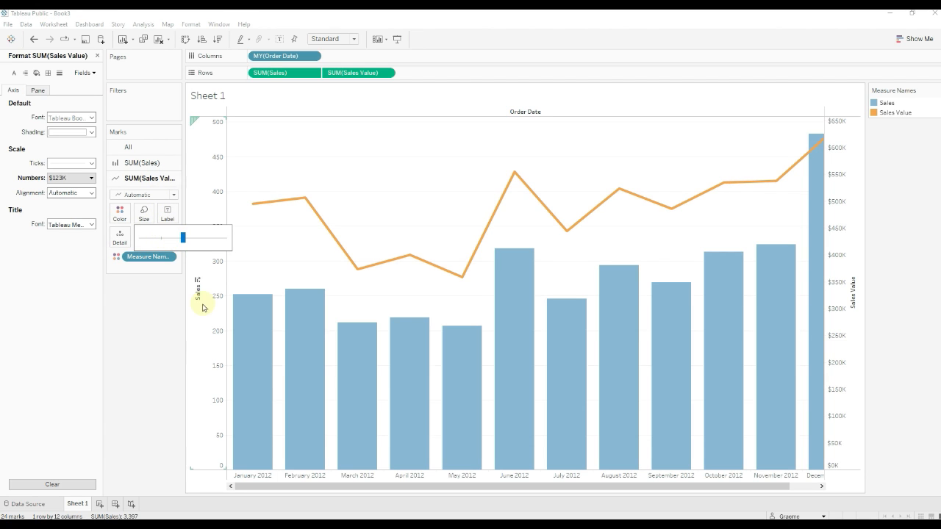
left_click(172, 333)
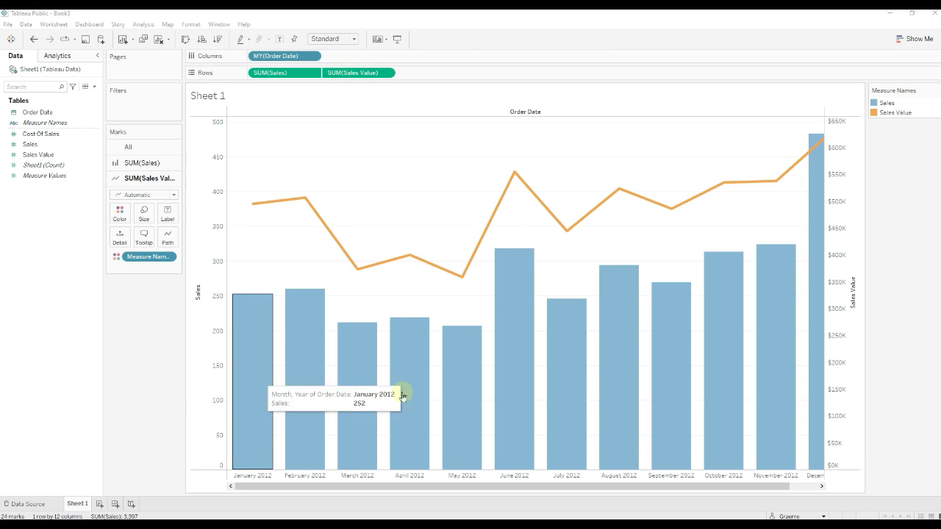
Rename the Sheet 1 worksheet as Sales dual axies.
right_click(78, 505)
left_click(122, 392)
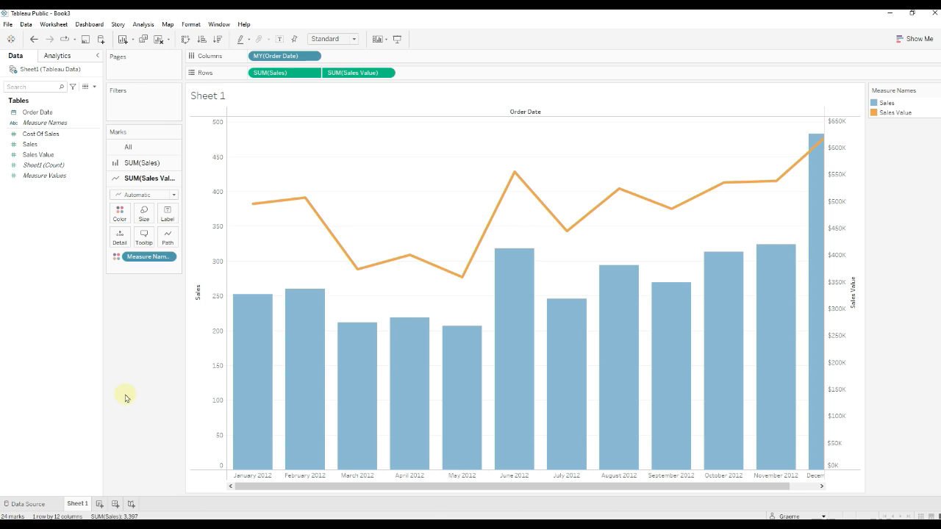
type("Sales dual axies")
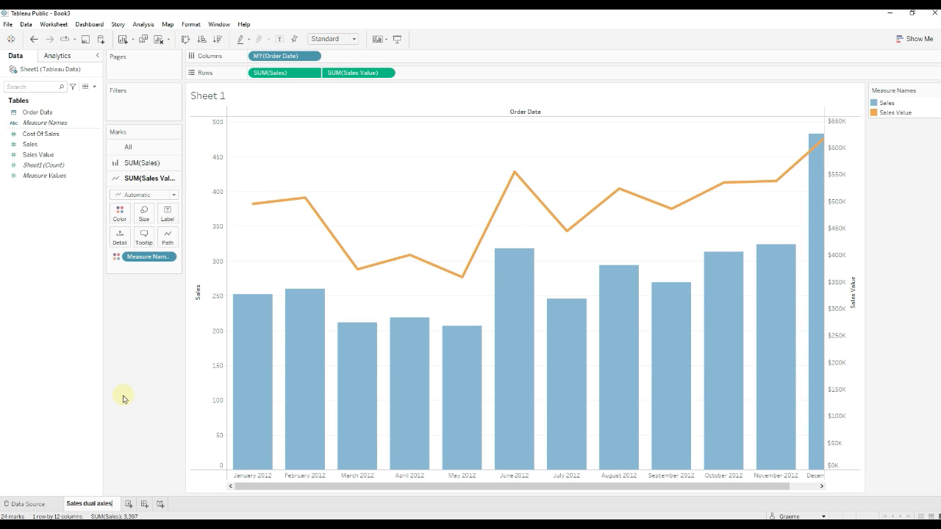
Add a new worksheet and name it Cost of sales.
left_click(129, 504)
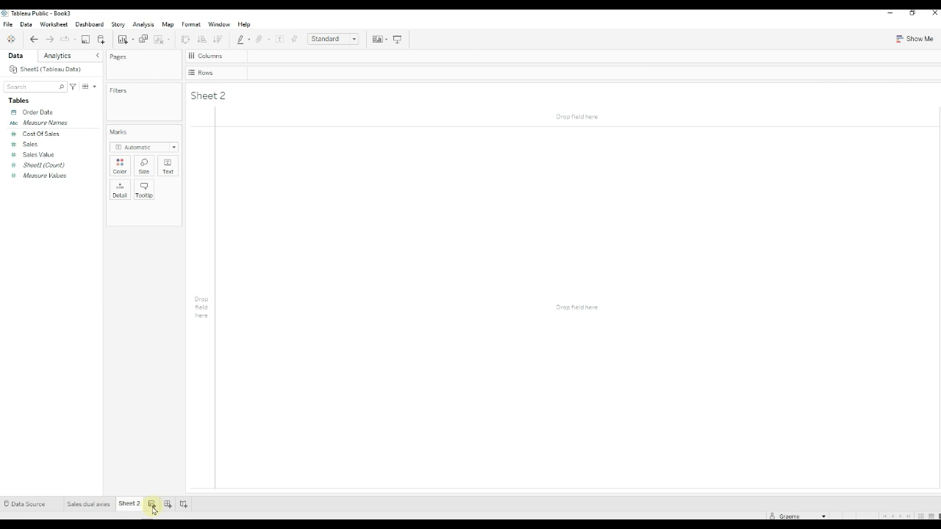
right_click(142, 510)
left_click(205, 403)
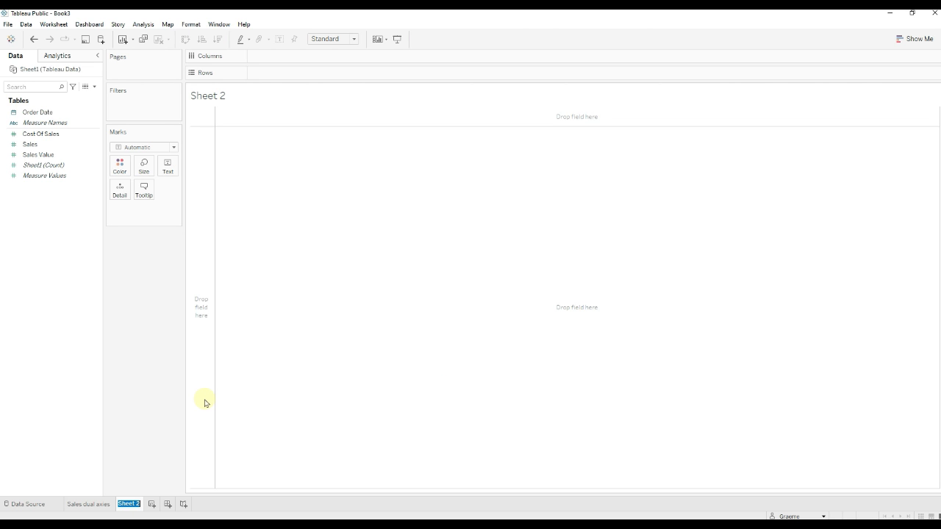
type("Cost of sales")
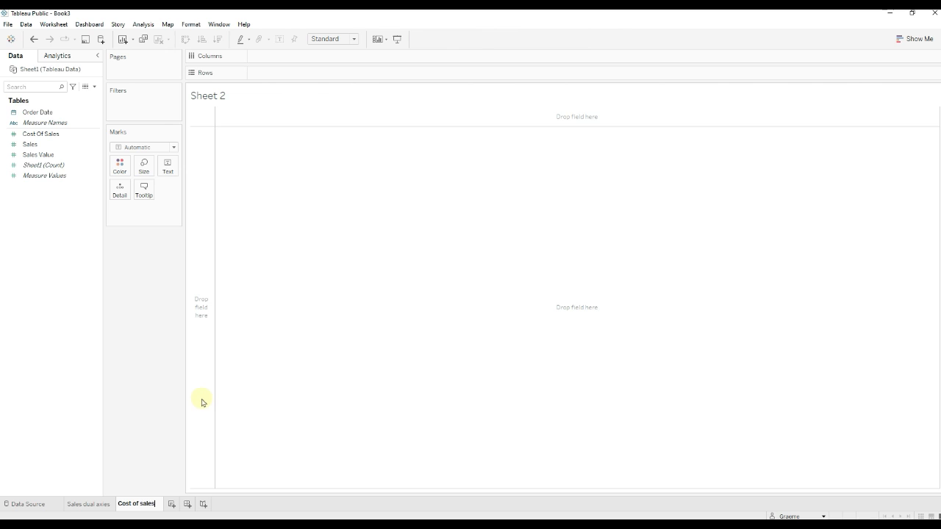
key("Return")
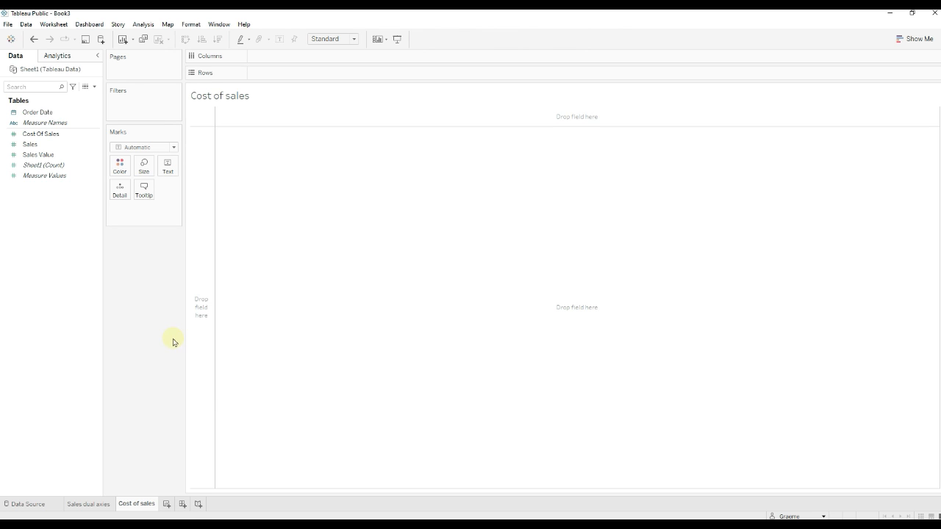
Add Order Date to Columns with a custom Month / Year detail and place Cost Of Sales on Rows.
left_click_drag(37, 112, 300, 62)
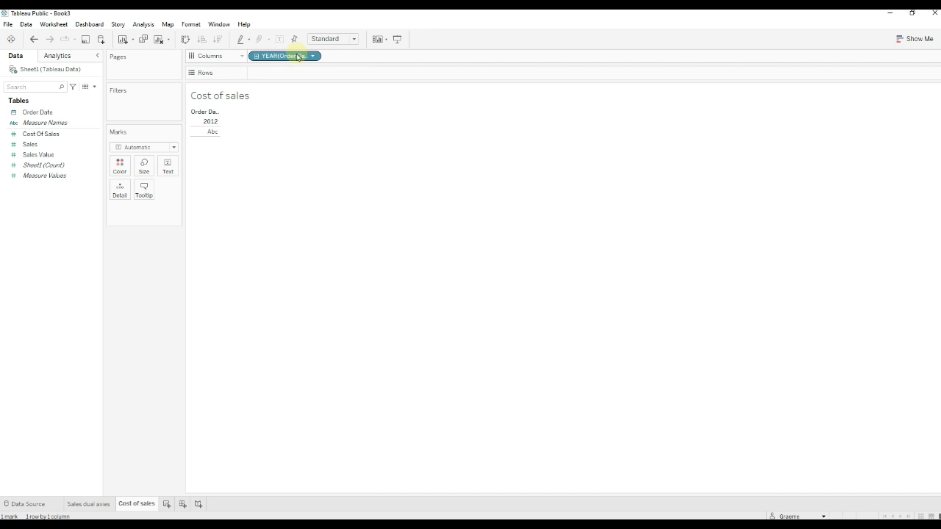
right_click(293, 59)
mouse_move(388, 247)
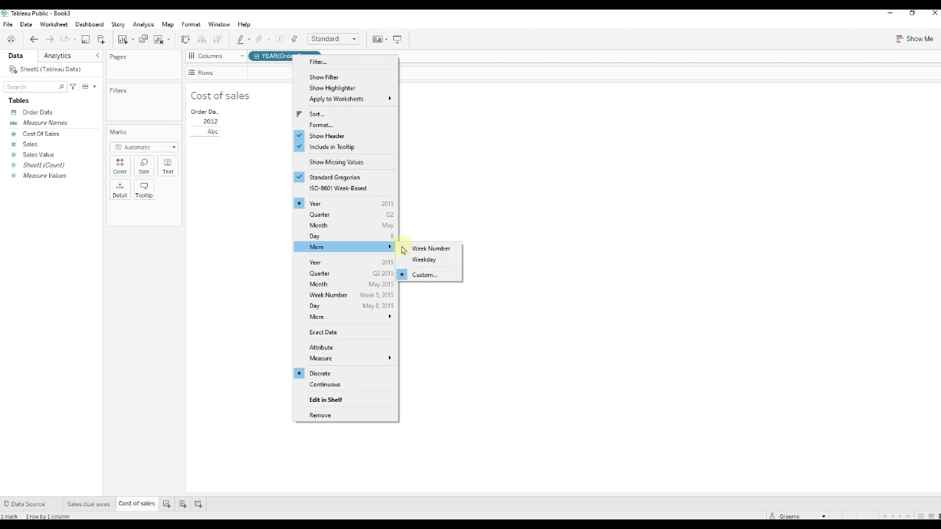
left_click(426, 274)
left_click(511, 258)
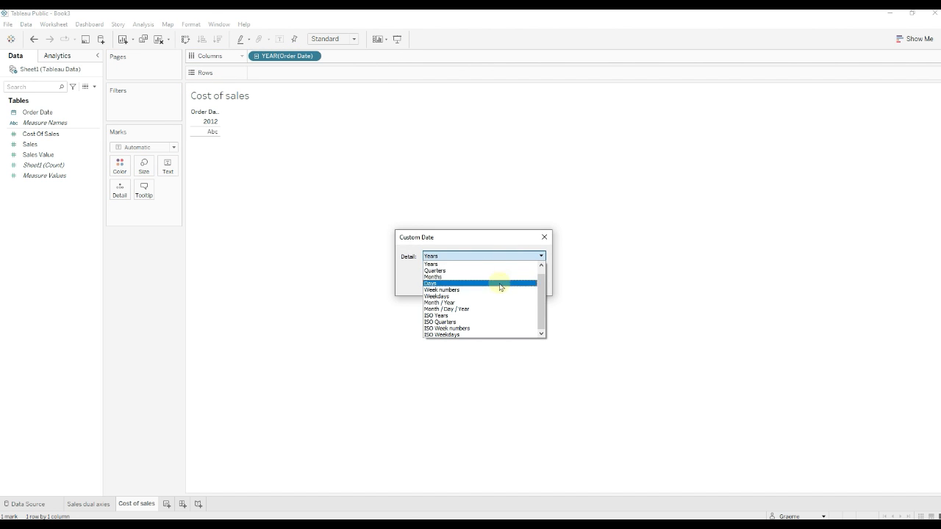
left_click(494, 304)
left_click(486, 284)
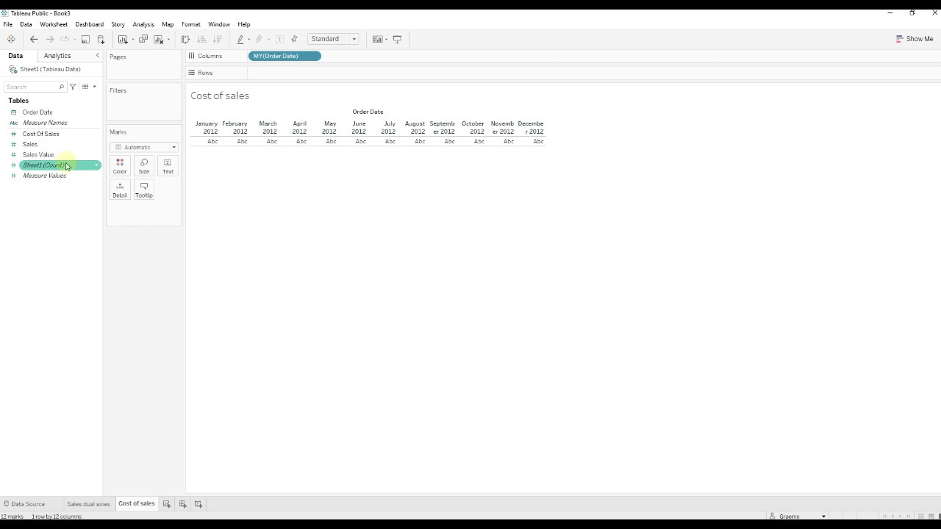
mouse_move(42, 133)
left_mouse_down()
mouse_move(377, 80)
mouse_move(326, 74)
left_mouse_up()
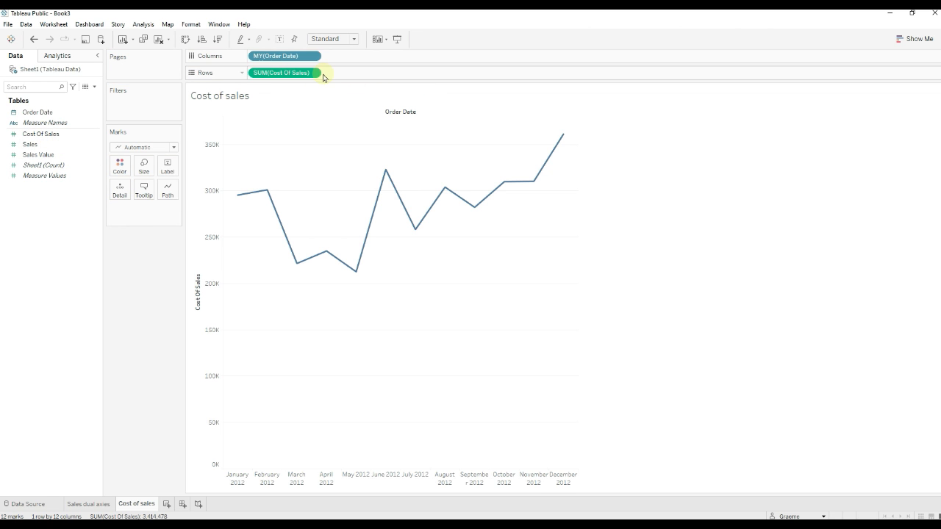
Change the Cost of sales chart's mark type to Bar and widen its month columns.
left_click(160, 148)
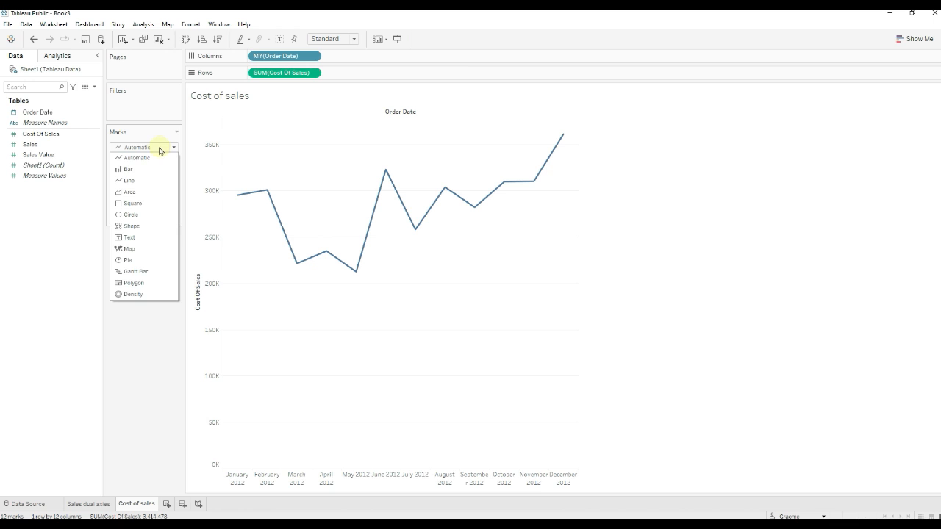
left_click(147, 169)
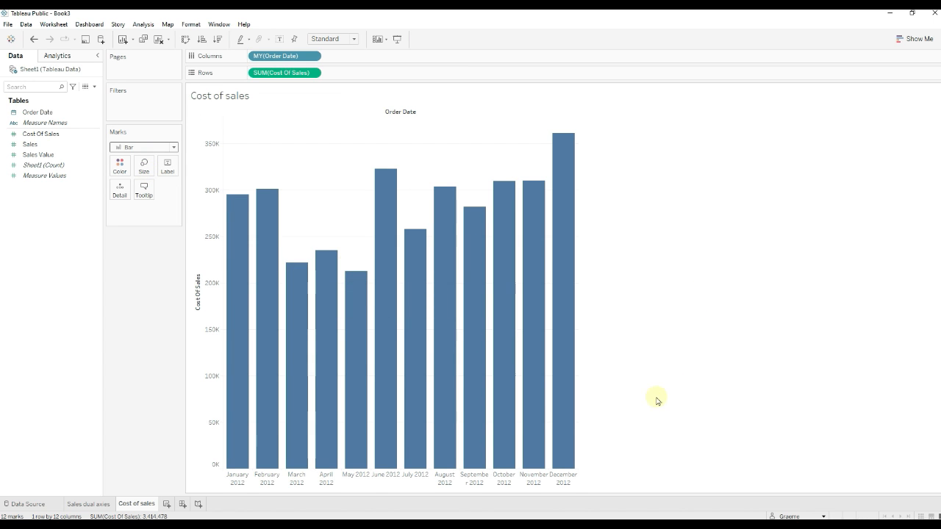
left_click_drag(282, 482, 298, 477)
Recolour the Cost of sales bars with the lighter custom blue #649bd6.
left_click(121, 169)
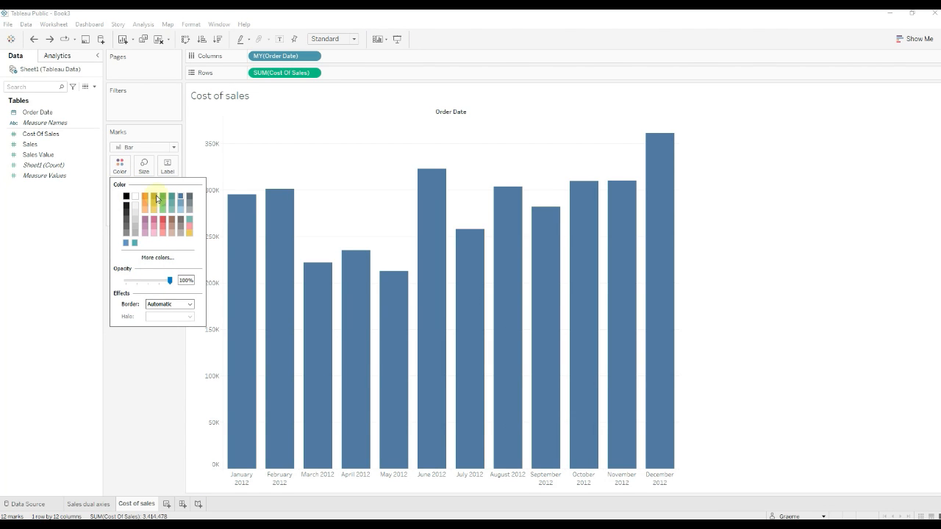
left_click(165, 256)
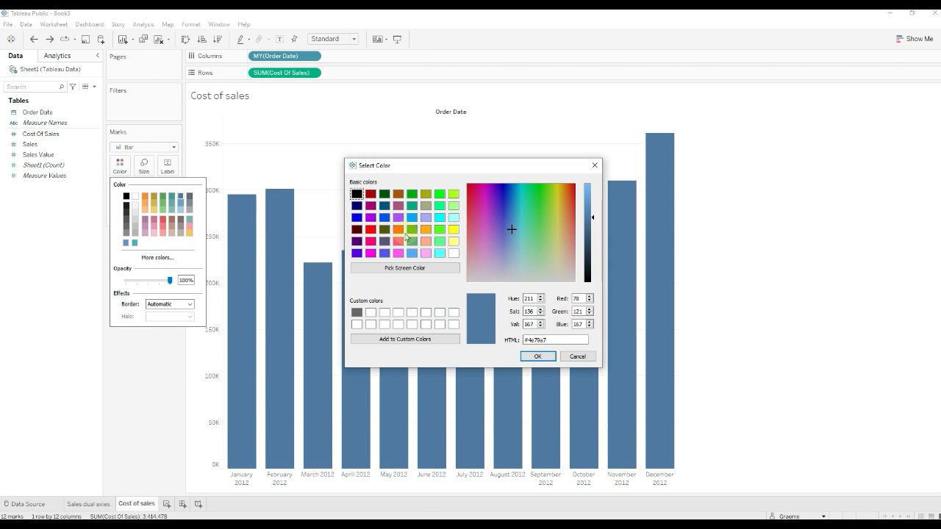
left_click(589, 198)
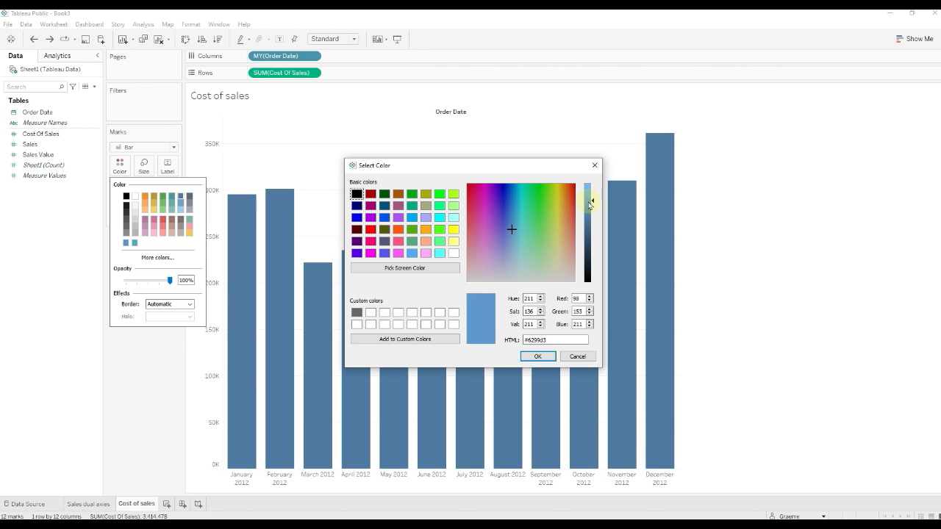
left_click_drag(589, 205, 592, 195)
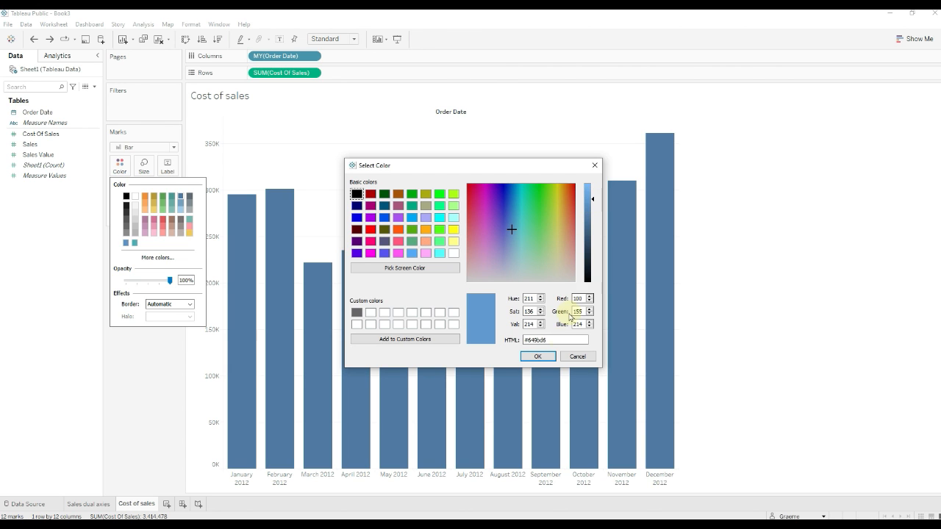
left_click(539, 355)
left_click(730, 353)
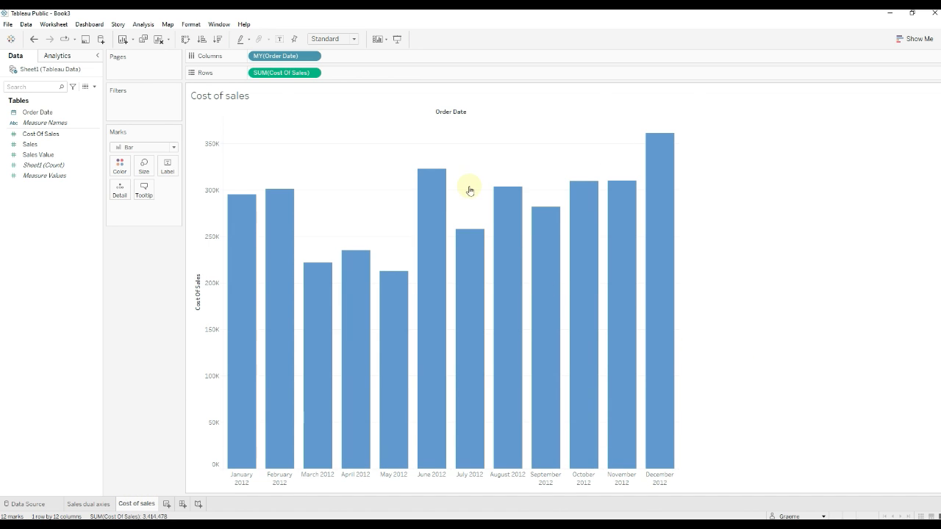
Add a new worksheet and name it Net Profit.
left_click(167, 505)
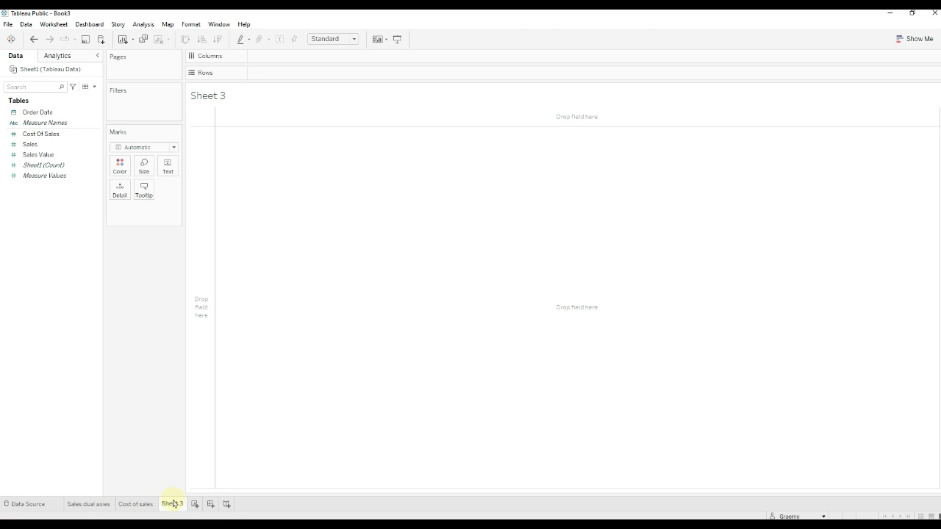
right_click(174, 504)
left_click(231, 403)
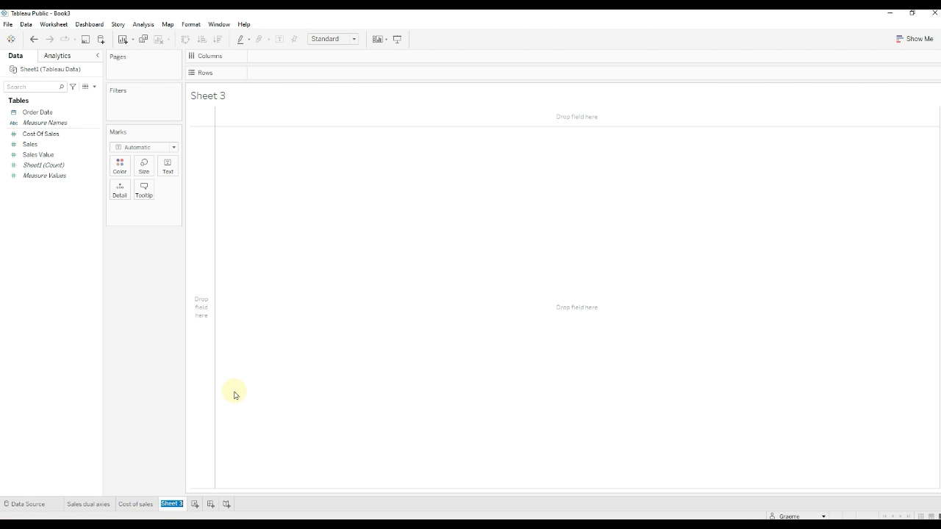
type("Net Profit")
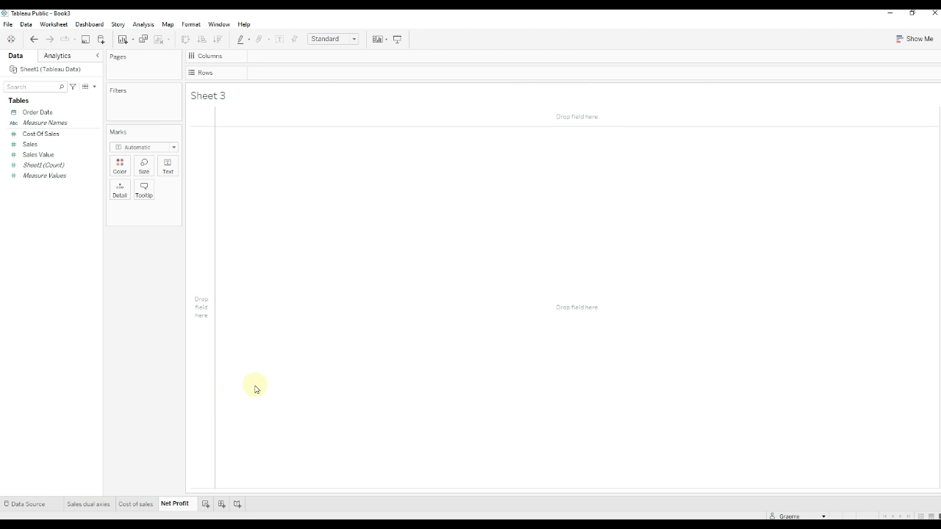
key("Return")
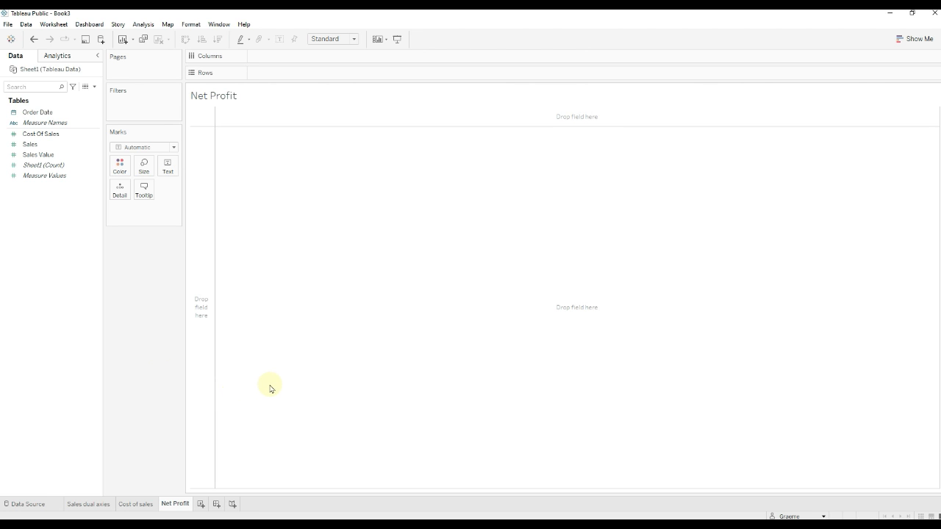
Create a calculated field with the formula [Sales Value] - [Cost Of Sales].
left_click(95, 86)
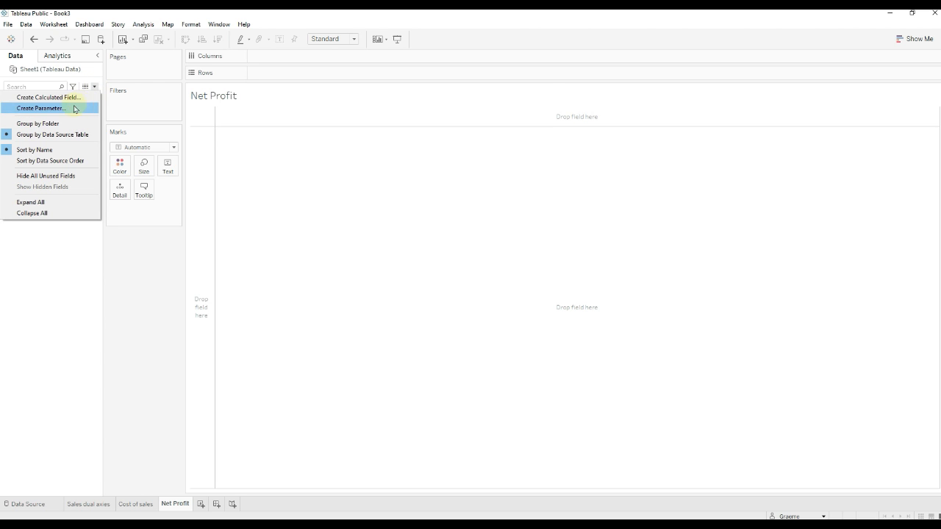
left_click(64, 98)
left_click(170, 213)
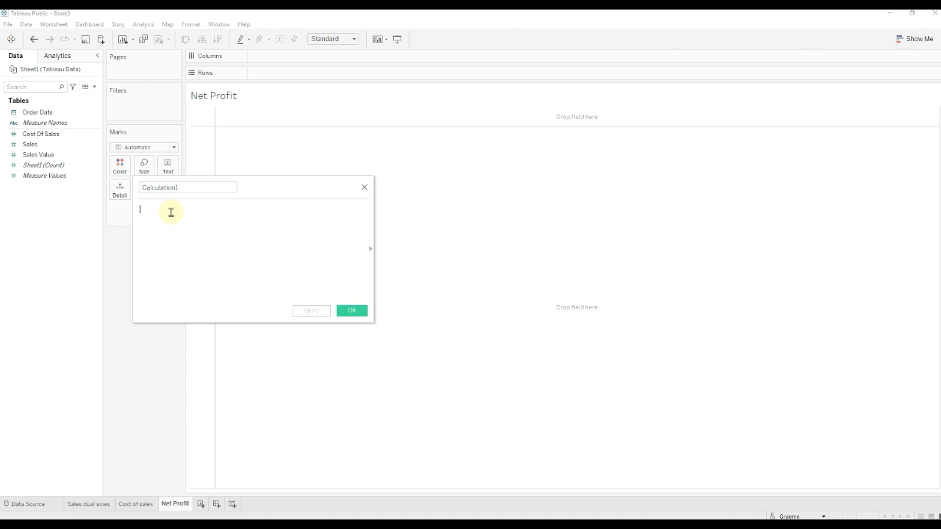
type("sale")
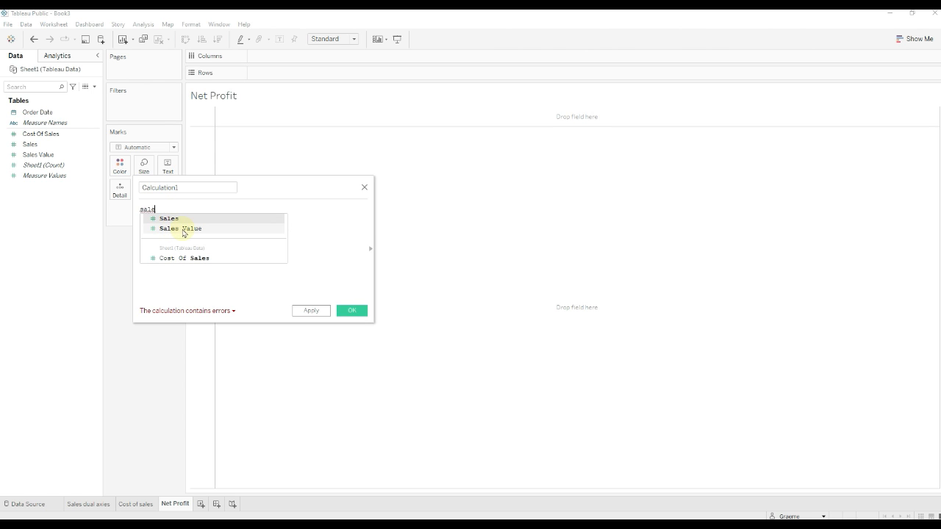
double_click(181, 228)
type("- c")
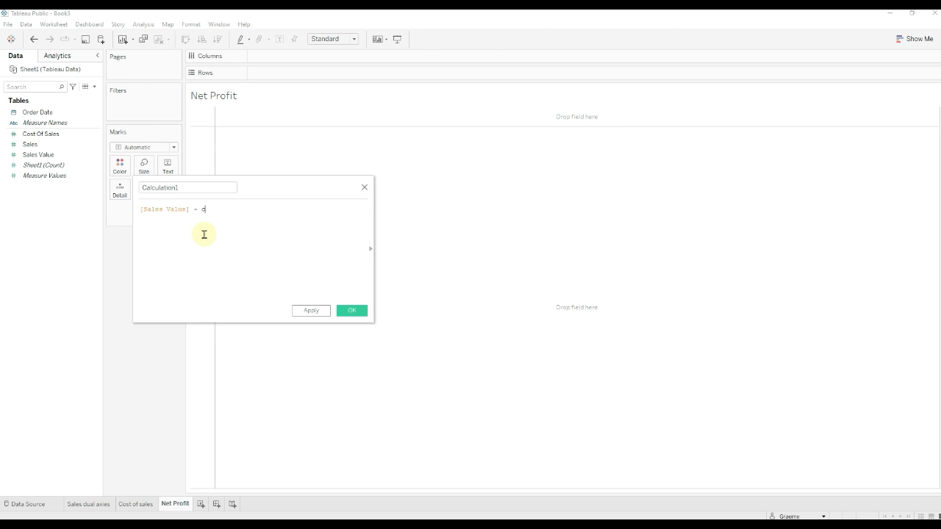
type("ost")
double_click(235, 220)
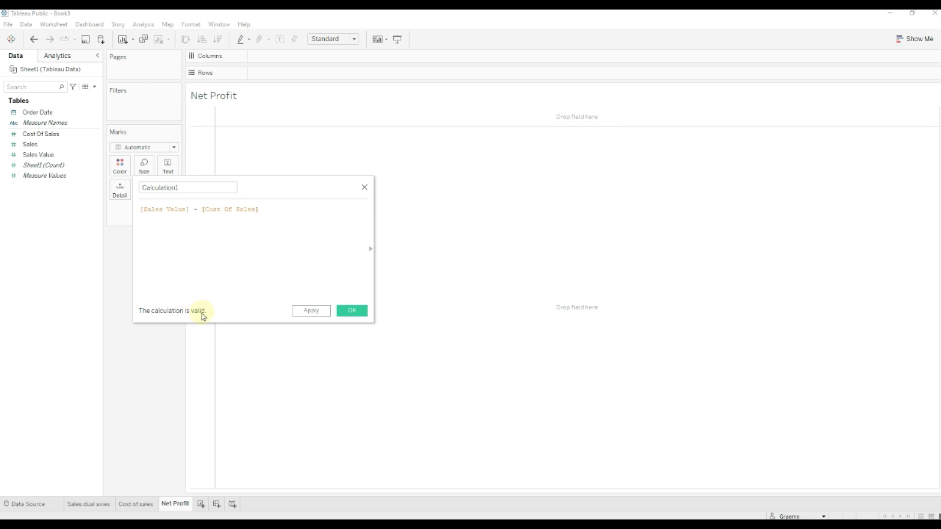
Name the calculated field Net Profit and save it.
double_click(167, 189)
type("Net Profit")
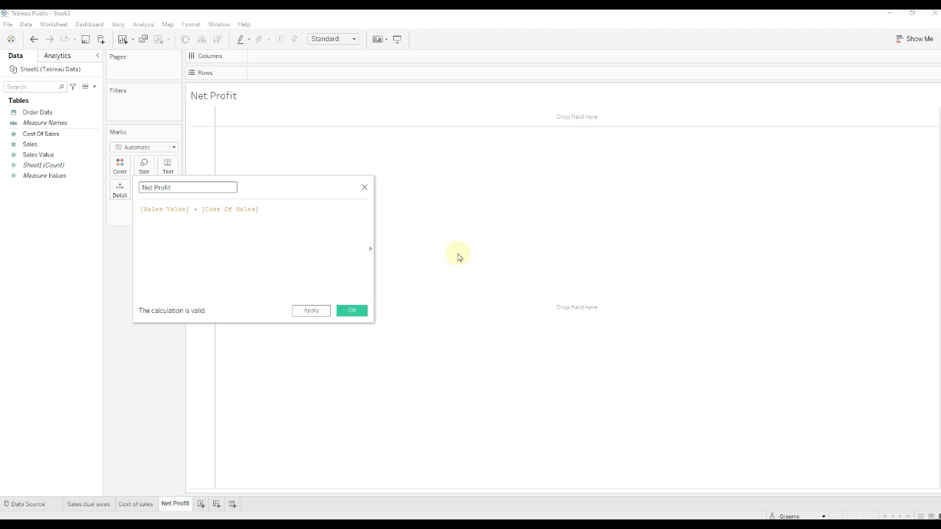
left_click(311, 311)
left_click(351, 310)
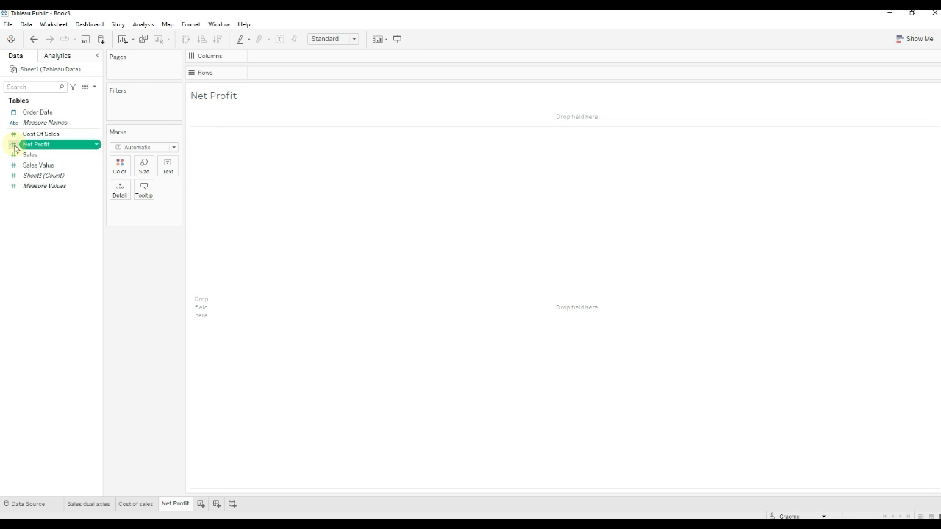
Plot Net Profit on Rows against Order Date on Columns at custom Month / Year detail, with widened month columns.
mouse_move(15, 147)
left_mouse_down()
mouse_move(60, 151)
mouse_move(278, 79)
left_mouse_up()
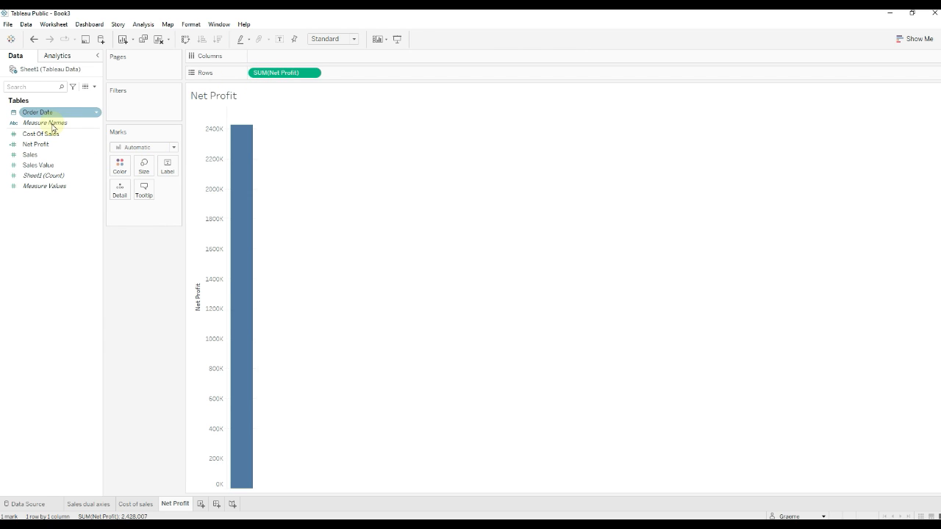
left_click_drag(44, 113, 279, 62)
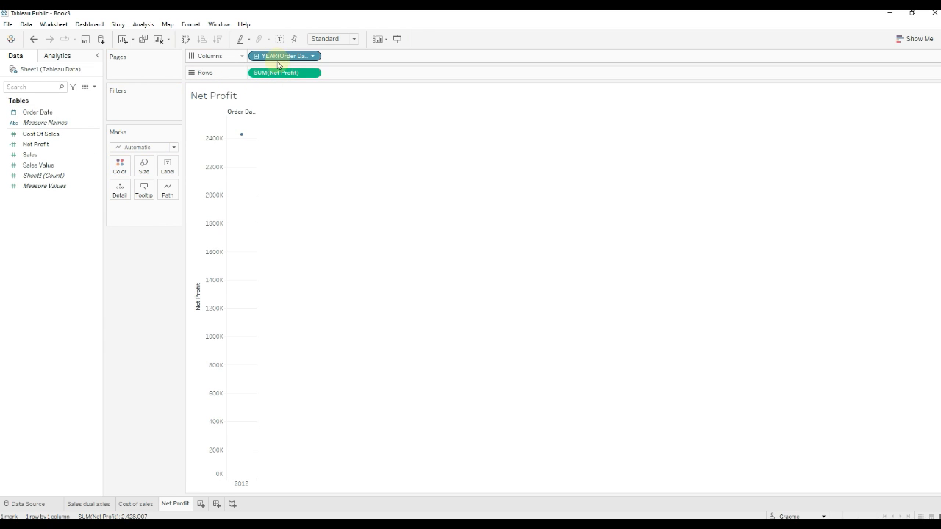
right_click(278, 65)
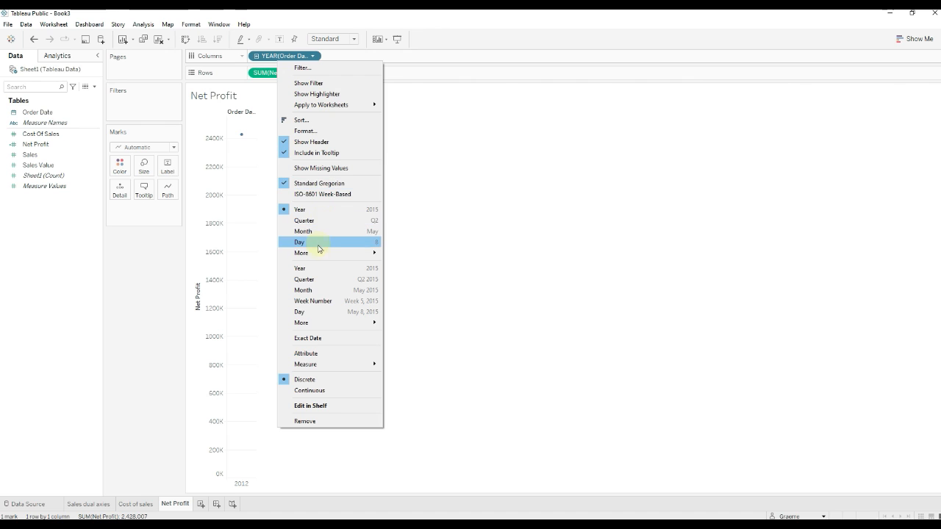
mouse_move(372, 252)
left_click(405, 280)
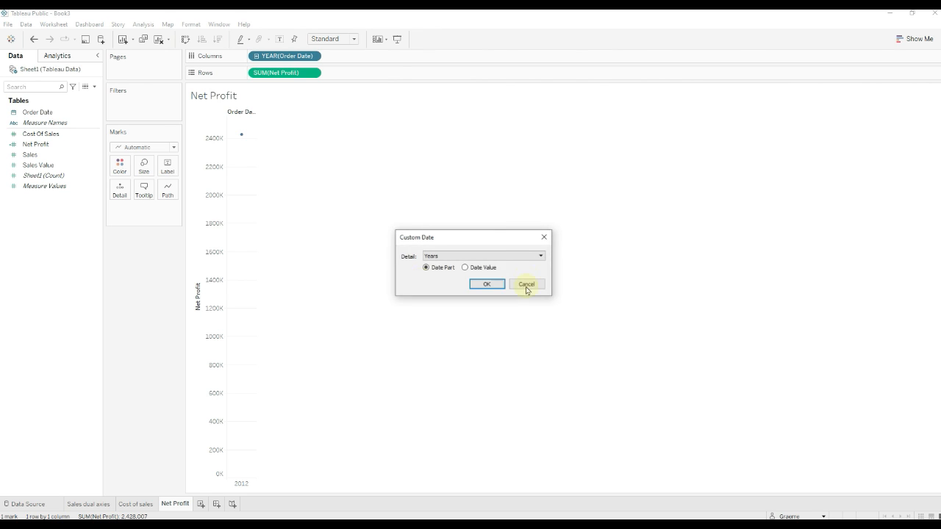
left_click(490, 255)
left_click(489, 297)
left_click(487, 285)
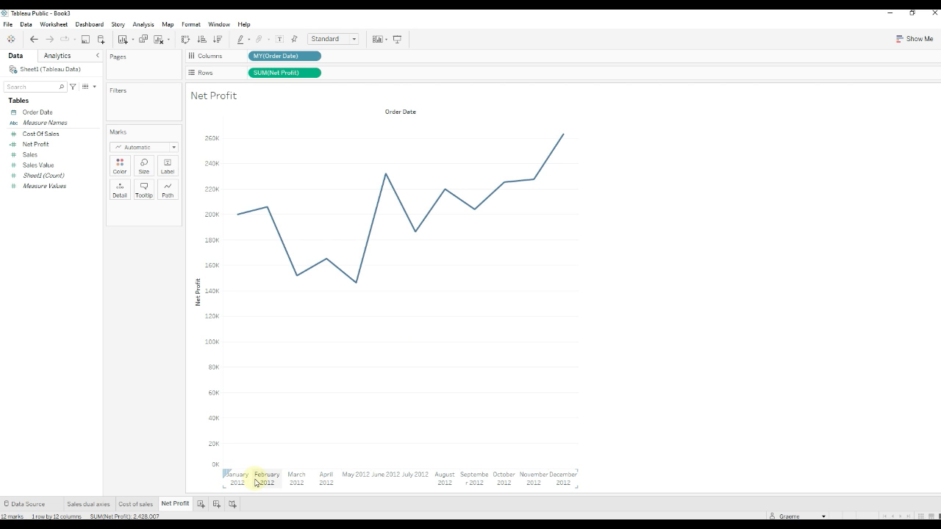
left_click_drag(255, 483, 269, 480)
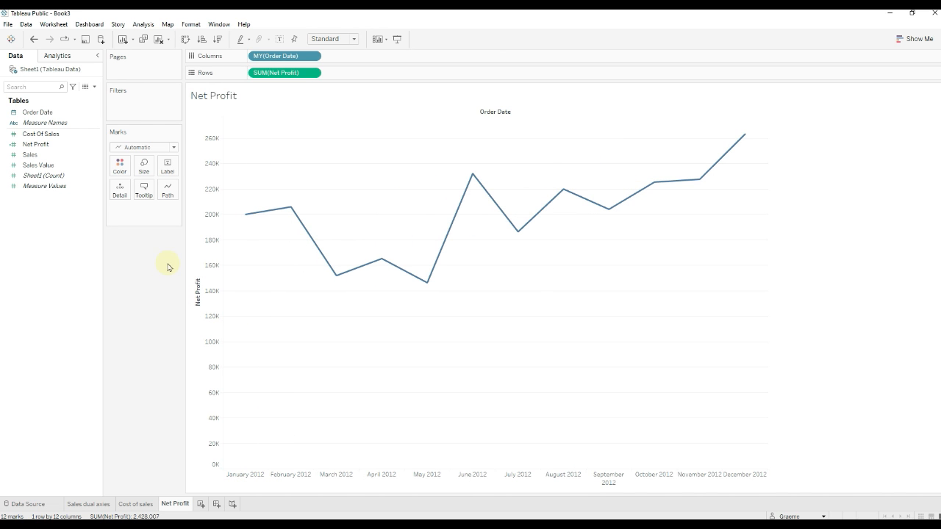
Recolour the Net Profit line light orange and thicken it slightly by increasing its mark size.
left_click(120, 164)
left_click(145, 206)
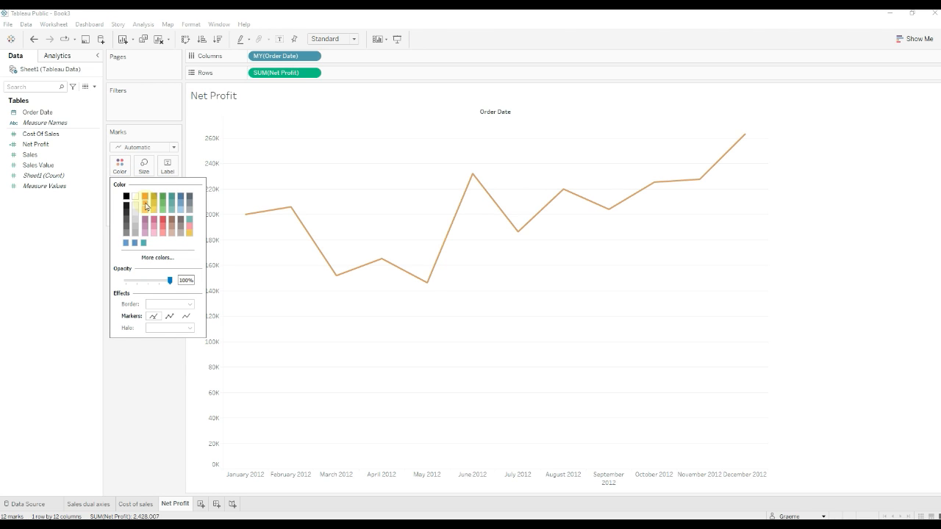
left_click(141, 385)
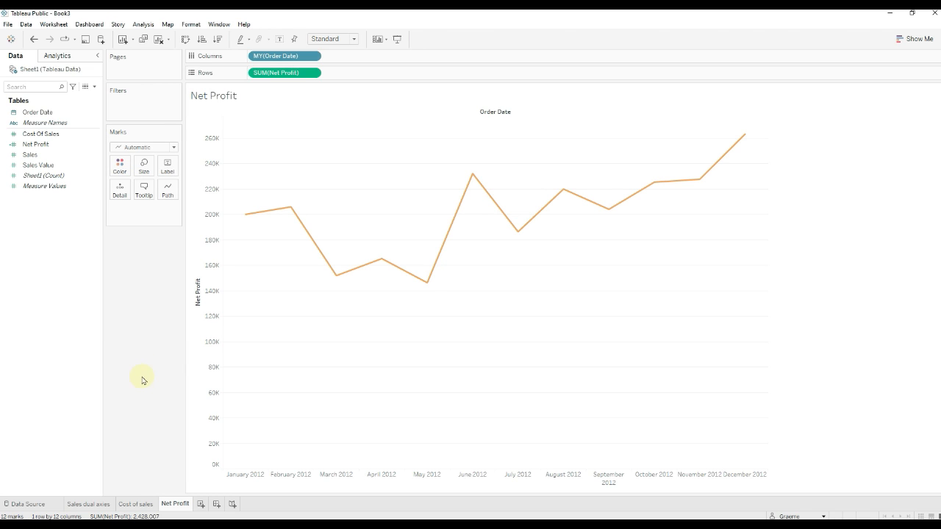
left_click(144, 167)
left_click_drag(163, 191, 183, 193)
left_click(153, 279)
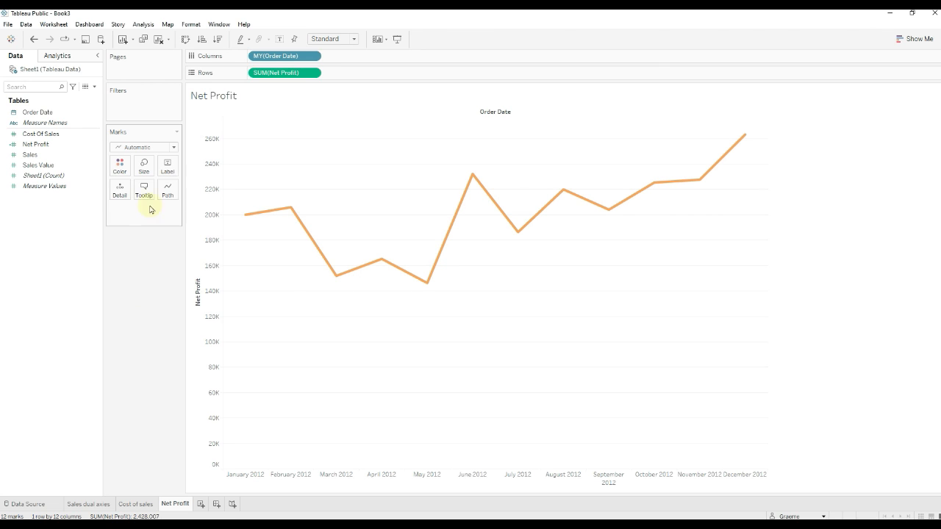
left_click(120, 170)
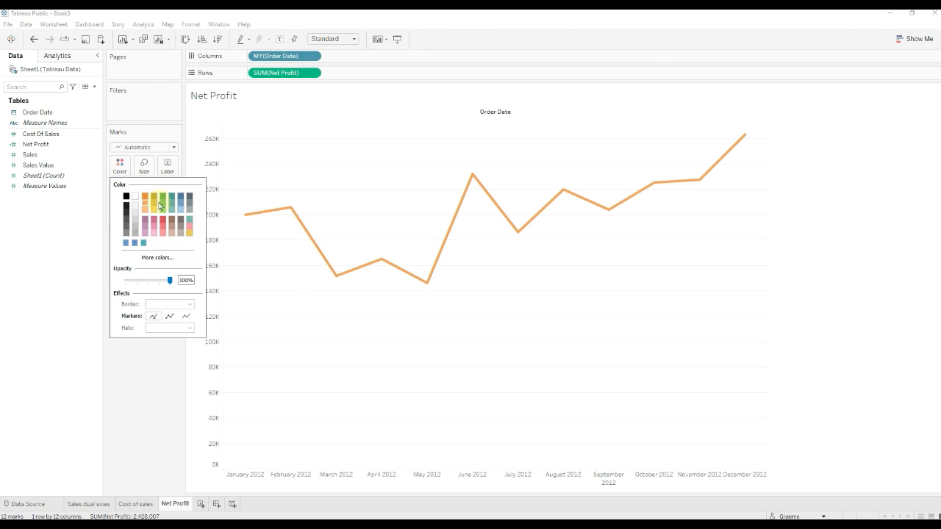
left_click(134, 373)
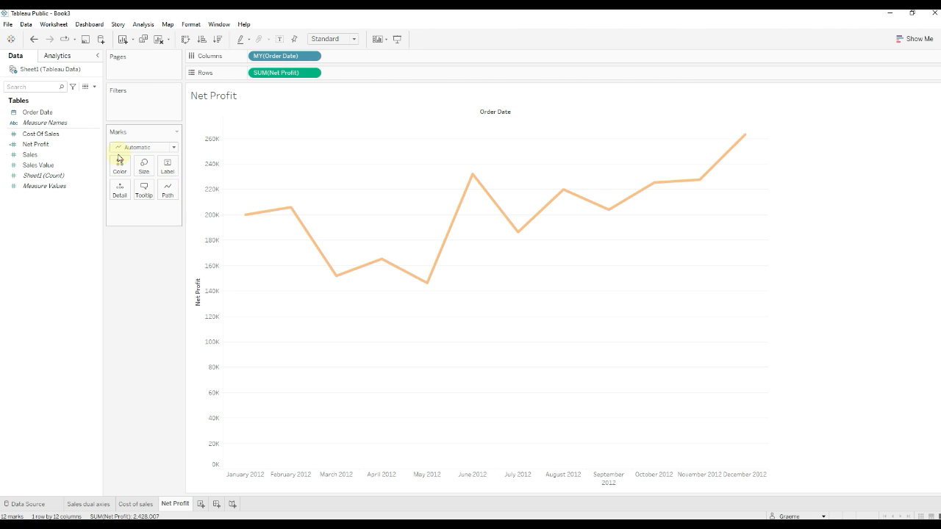
Show mark labels on all points of the Net Profit line.
left_click(170, 170)
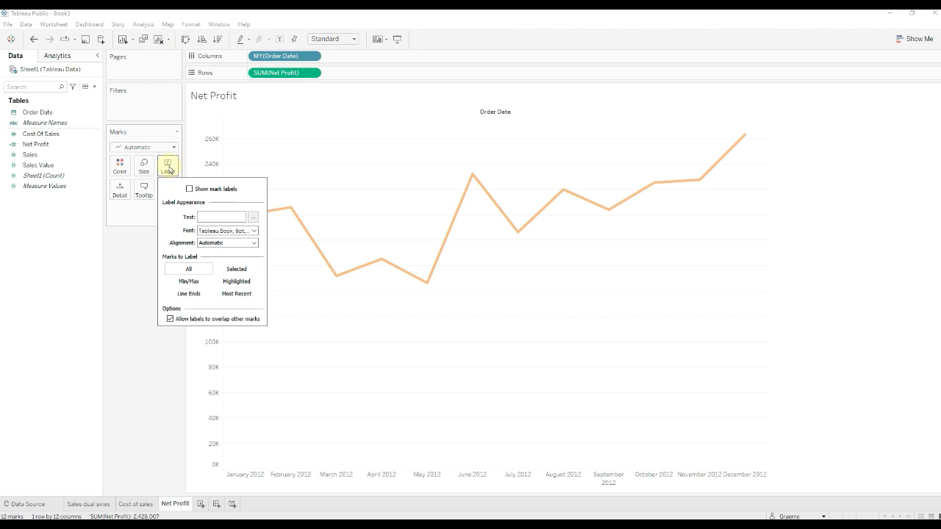
left_click(190, 190)
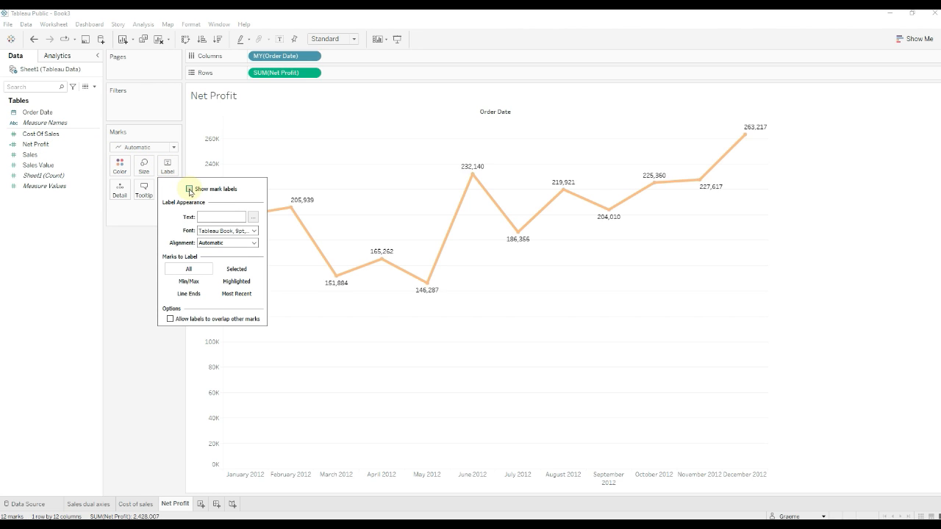
left_click(103, 269)
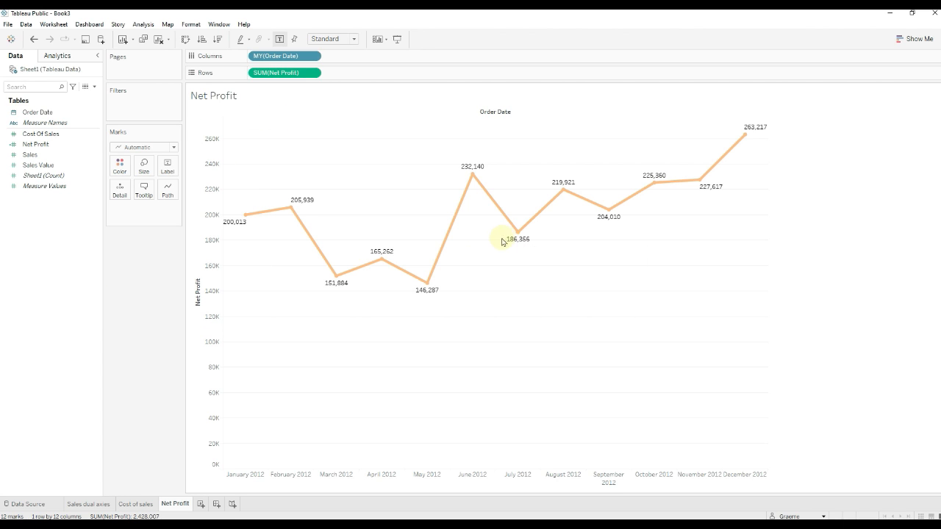
Format the Net Profit axis numbers as custom currency with a $ prefix and 0 decimal places.
right_click(285, 77)
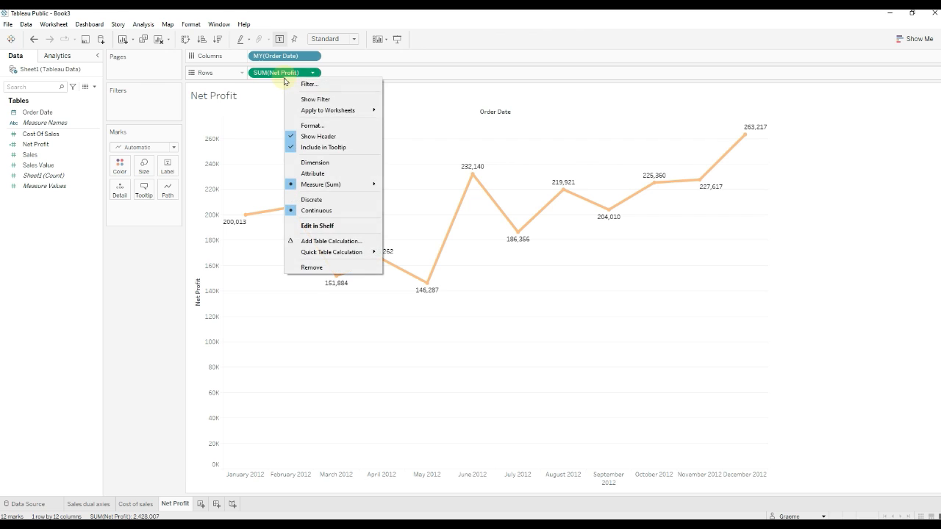
left_click(311, 126)
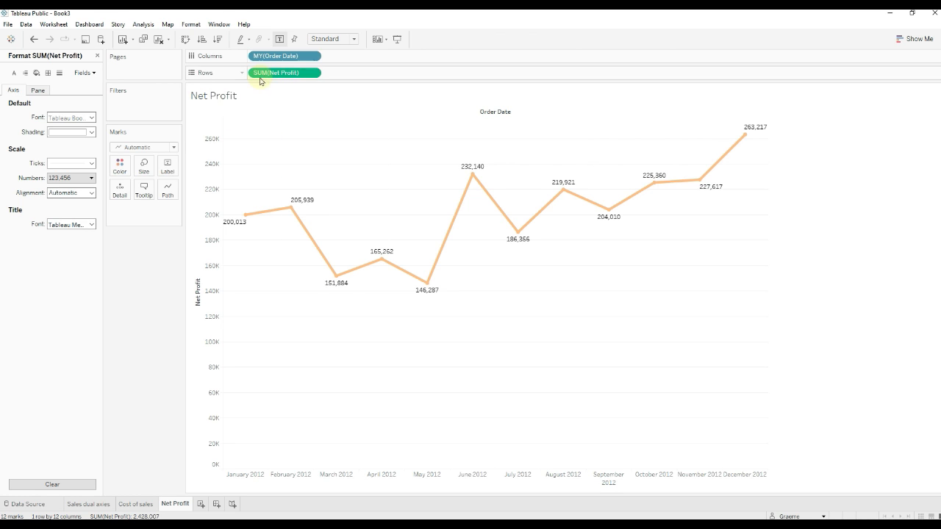
left_click(65, 178)
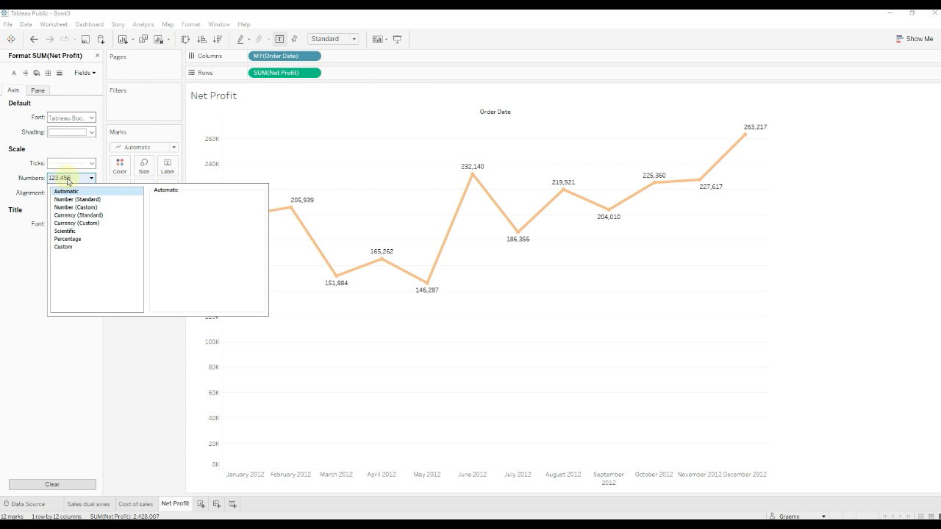
left_click(80, 223)
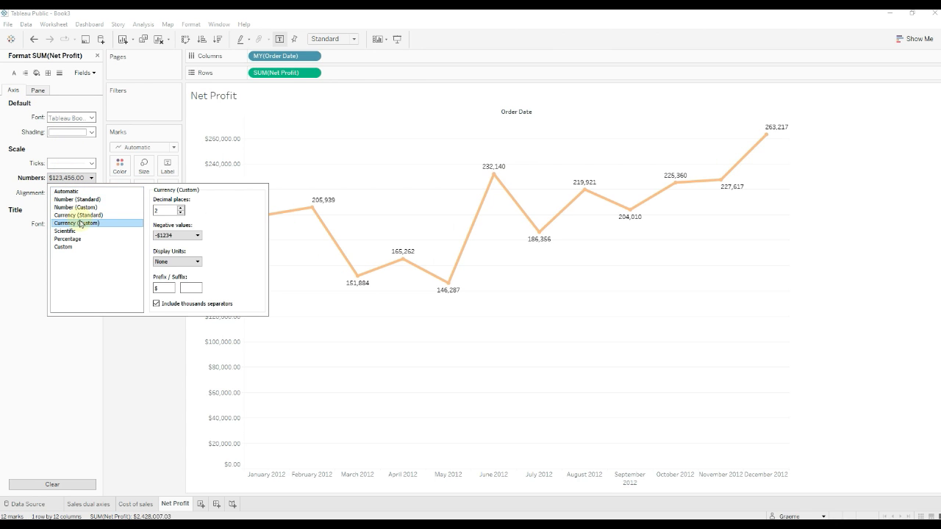
left_click(181, 213)
left_click(181, 212)
left_click(135, 356)
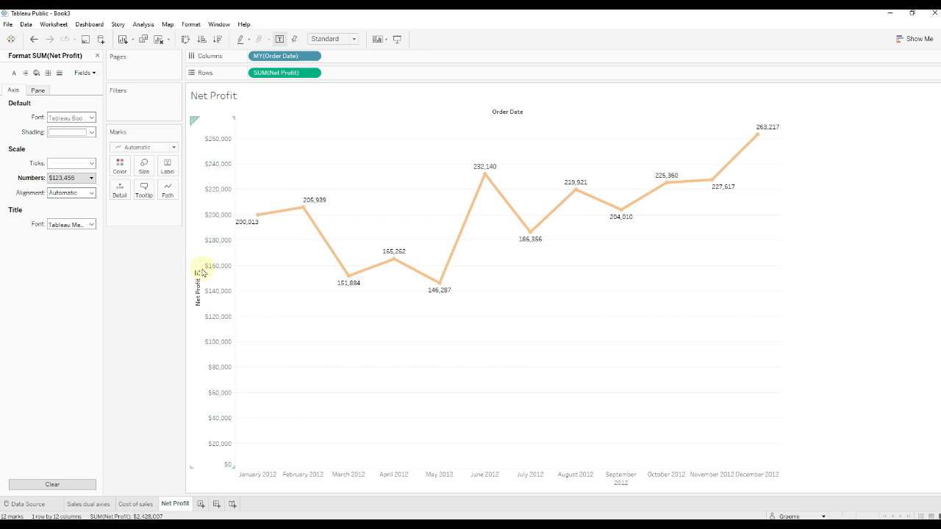
Format the Net Profit mark label numbers in the pane as custom $ currency with 0 decimal places.
left_click(36, 90)
left_click(56, 147)
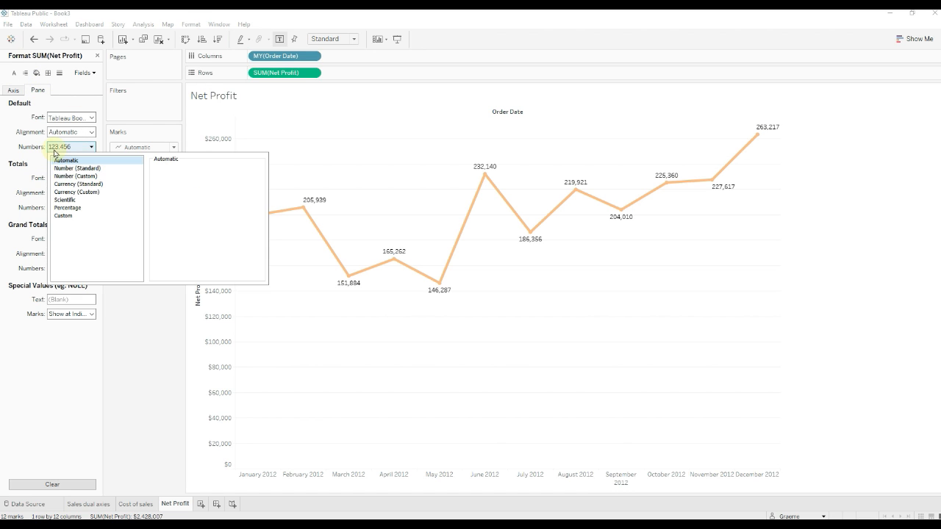
left_click(76, 192)
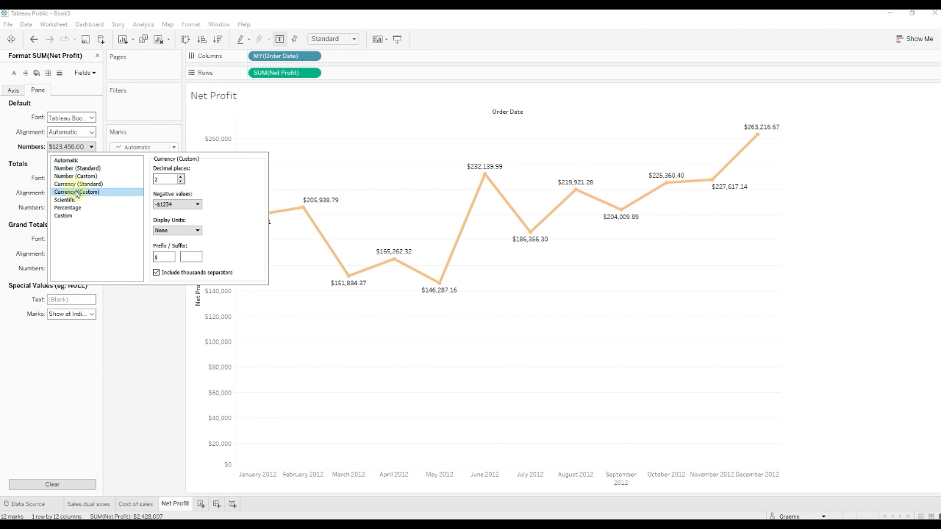
left_click(181, 182)
left_click(181, 183)
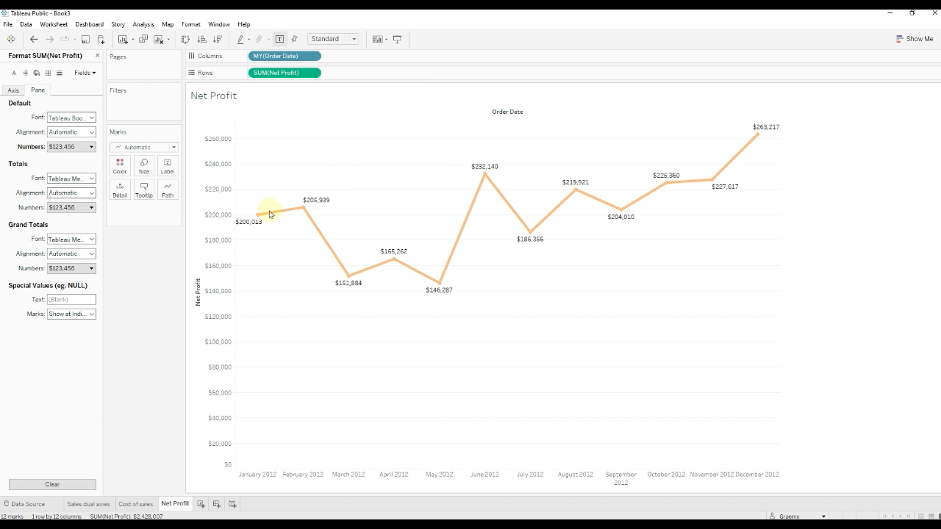
mouse_move(266, 213)
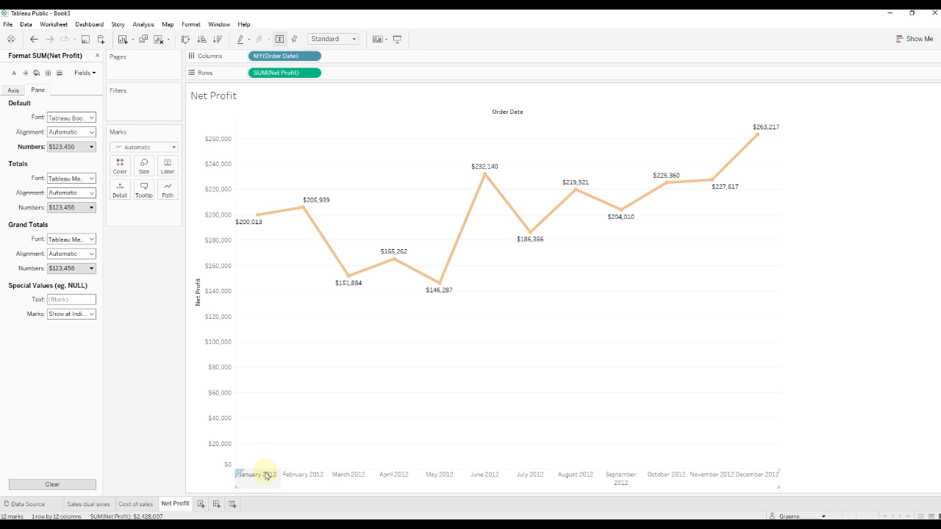
Add two new worksheets after Net Profit and rename the first one Sales card.
left_click(200, 505)
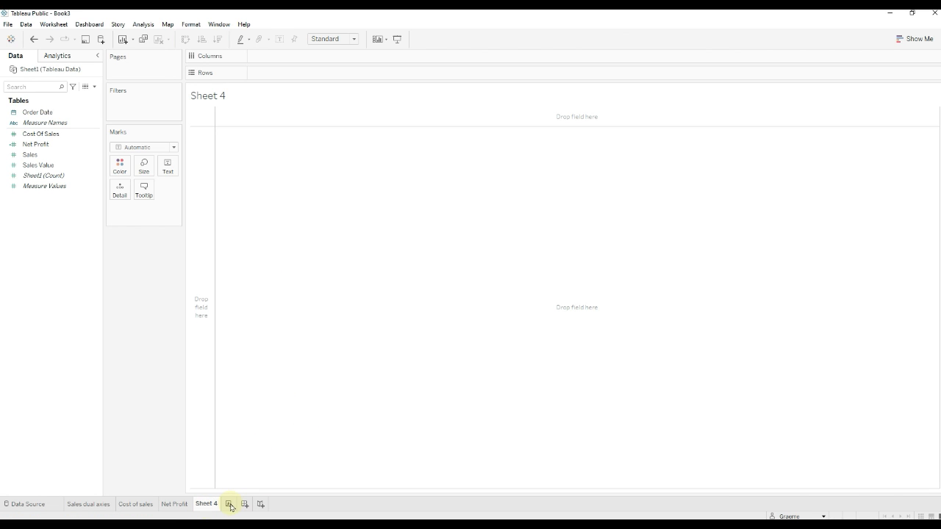
left_click(231, 505)
left_click(204, 506)
right_click(205, 505)
left_click(250, 391)
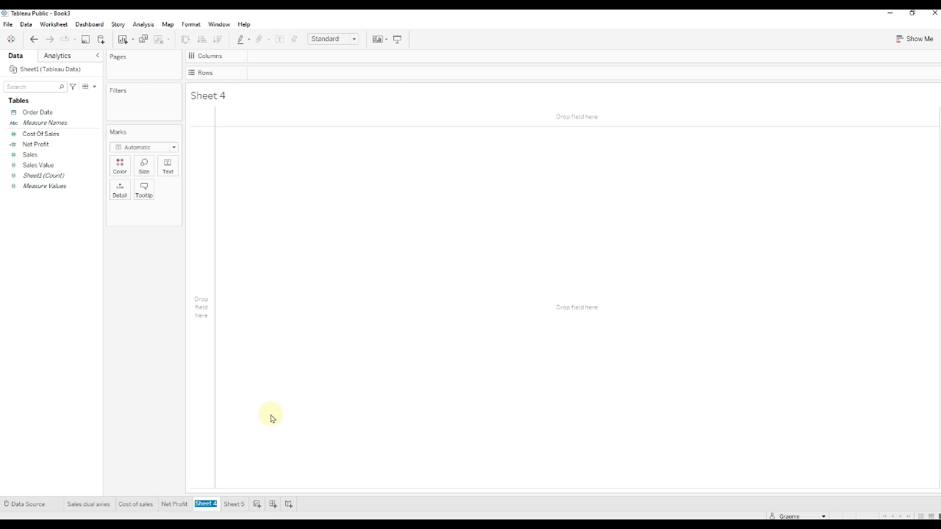
type("C")
type("ales card")
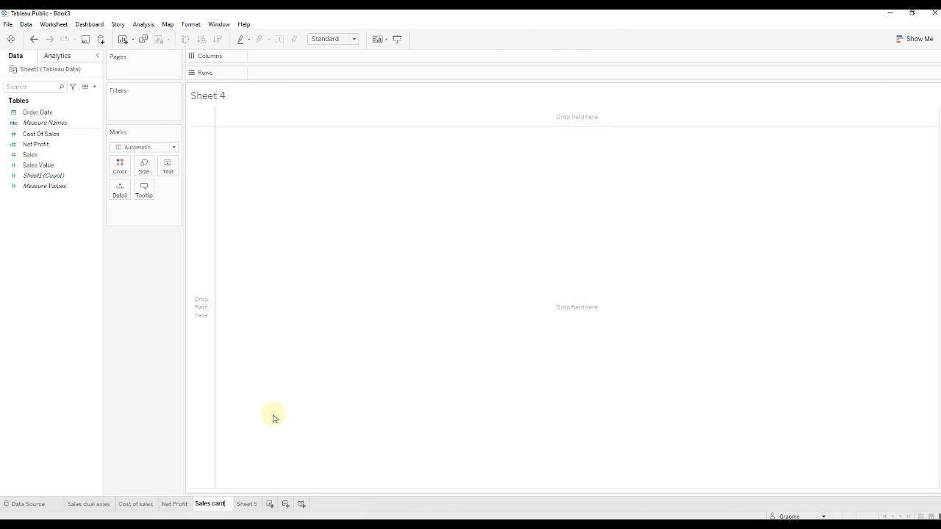
Rename the second new worksheet Net profit card and return to the Sales card worksheet.
left_click(243, 505)
right_click(241, 504)
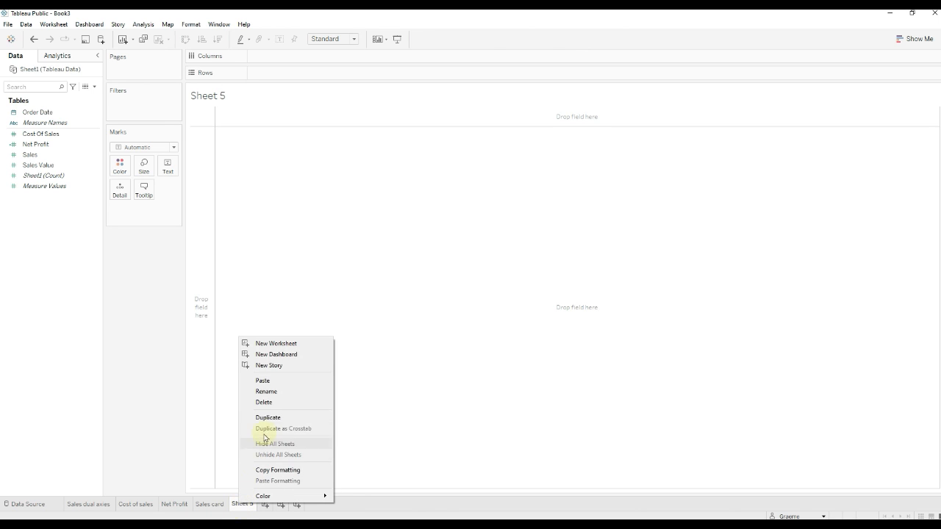
left_click(284, 392)
type("Ney")
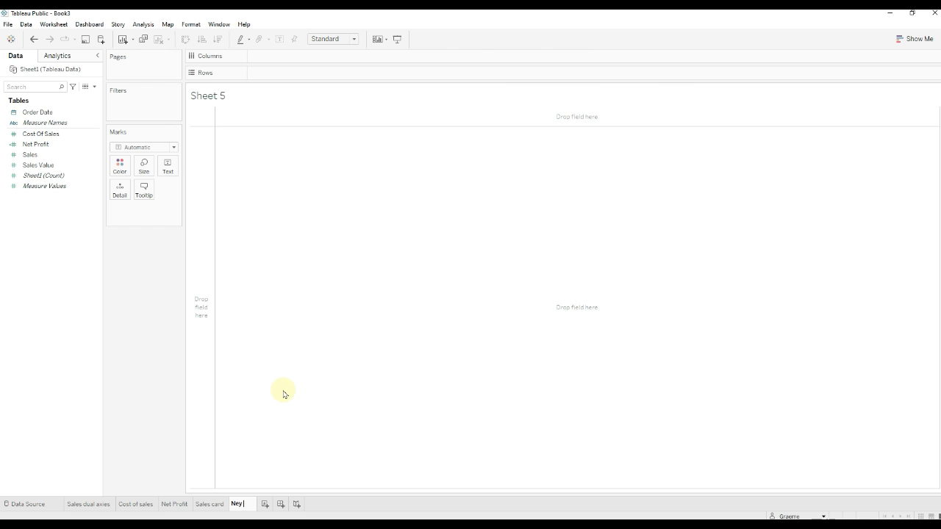
type(" profit card")
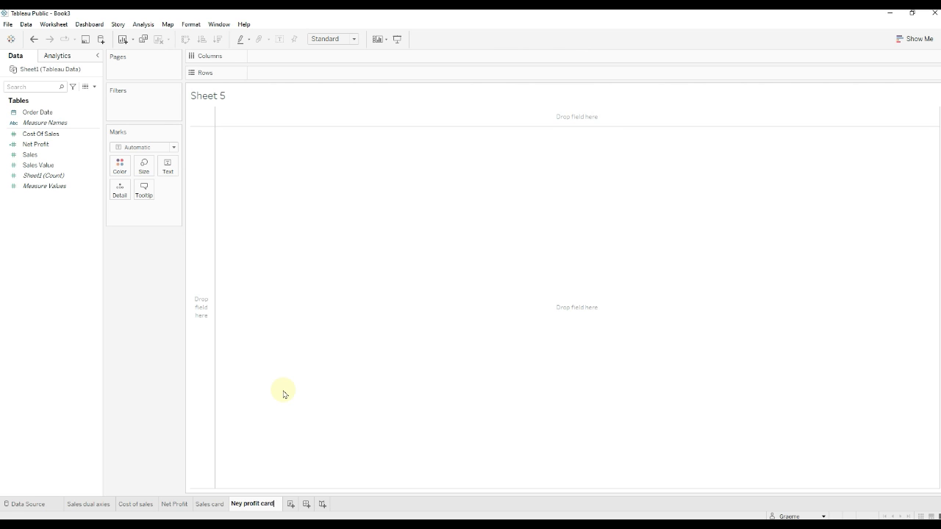
key("Return")
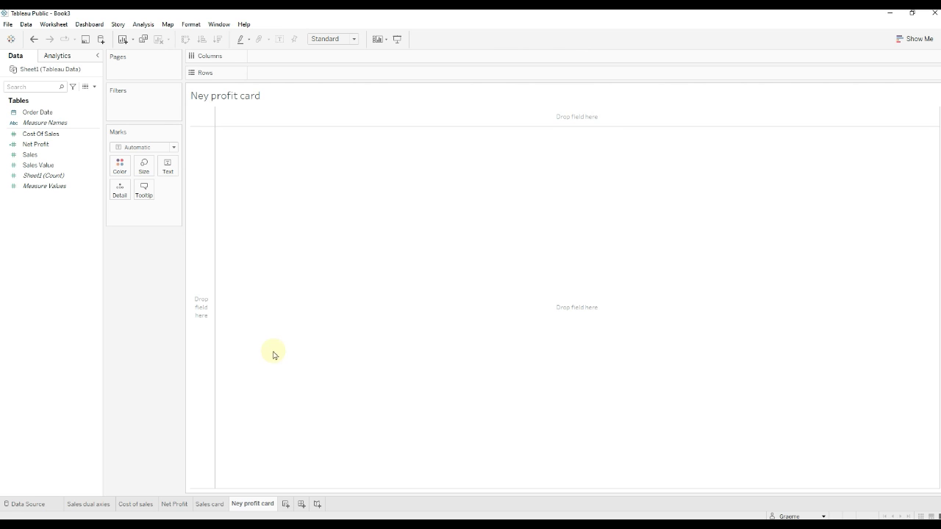
right_click(252, 508)
left_click(290, 399)
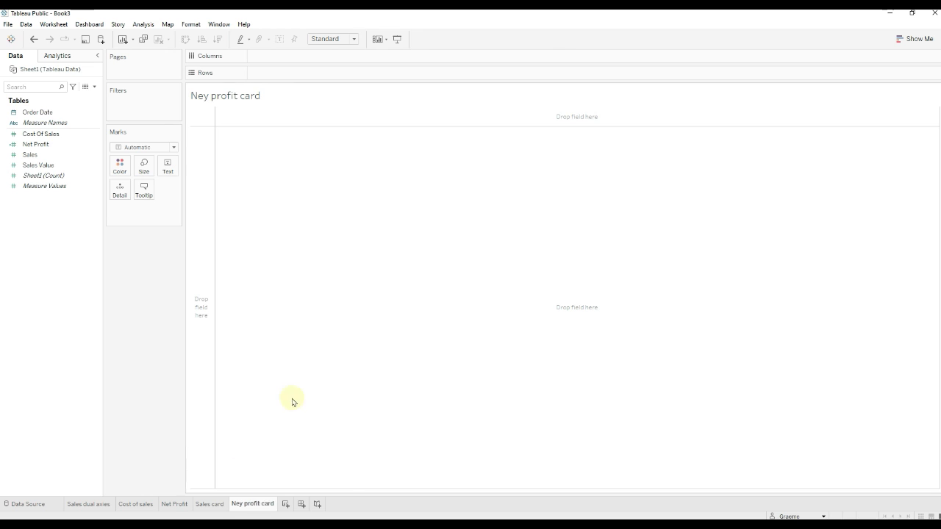
left_click(243, 504)
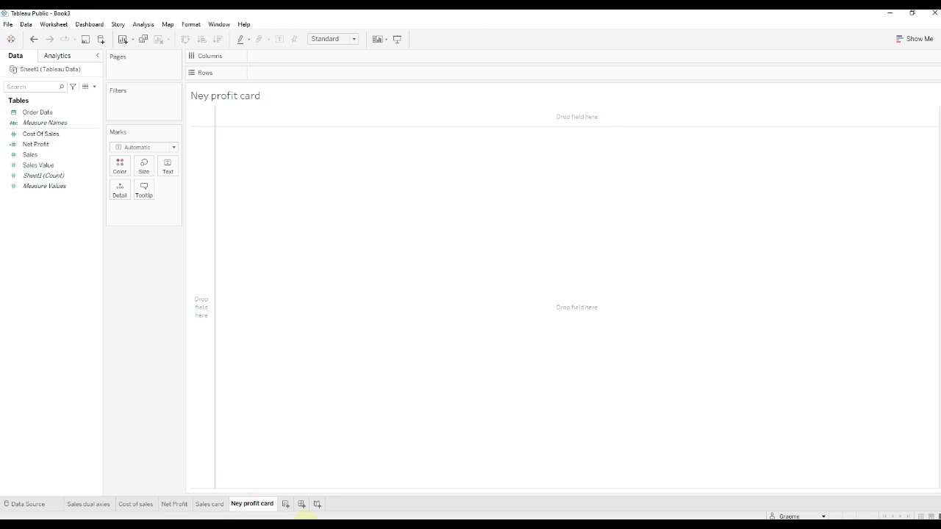
key("BackSpace")
type("t")
key("Return")
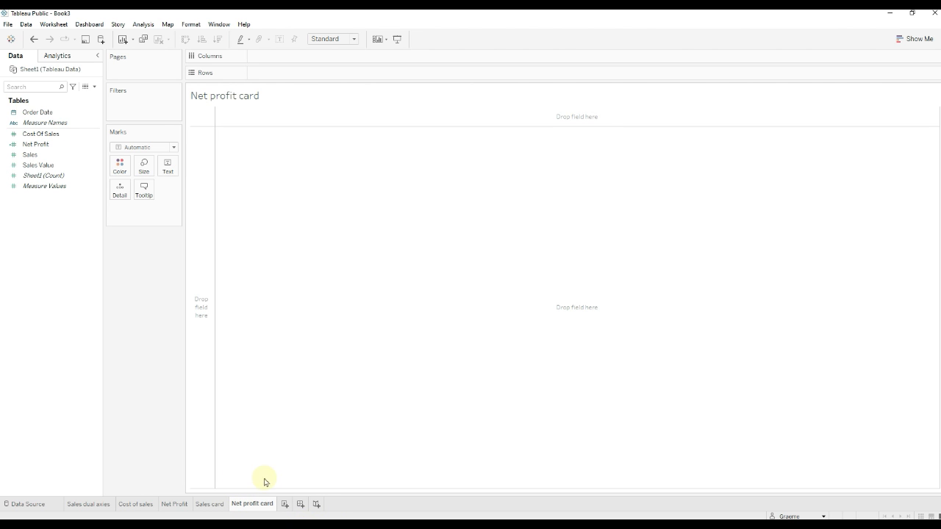
left_click(210, 504)
left_click(52, 167)
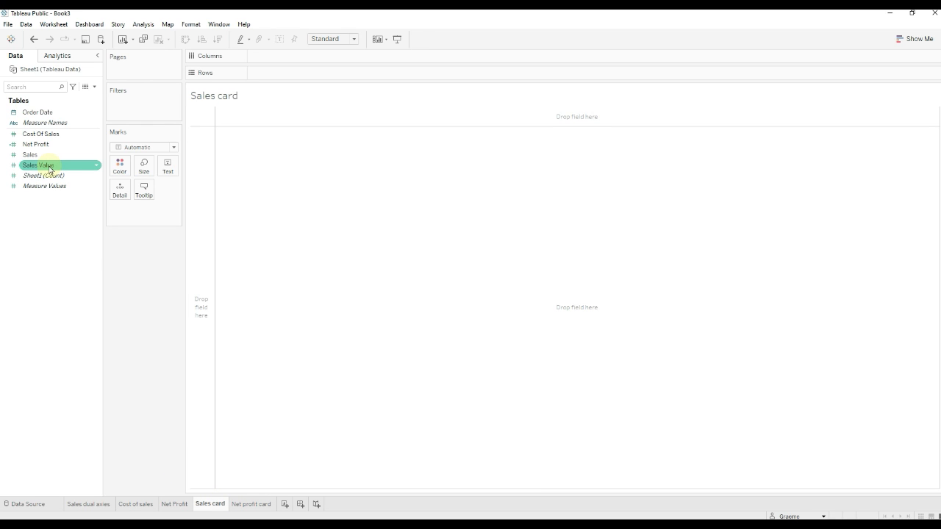
left_click_drag(52, 168, 168, 171)
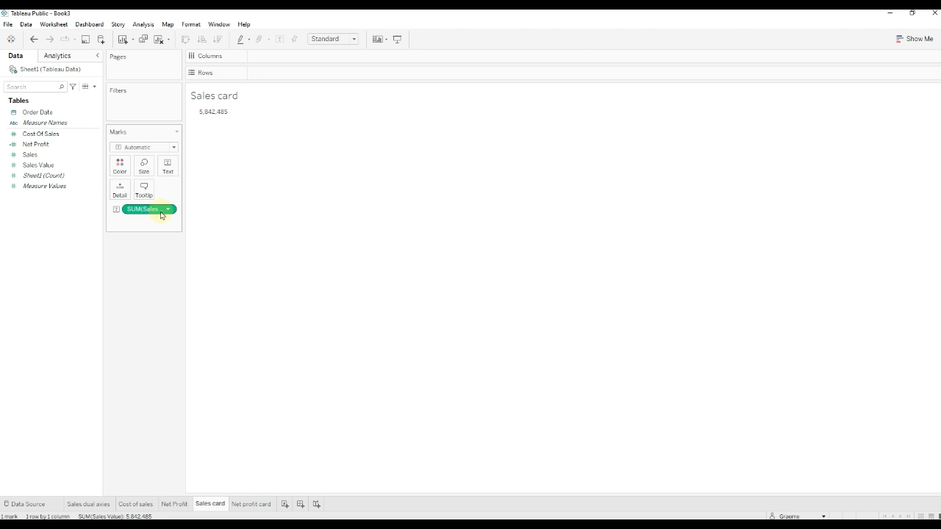
left_click_drag(162, 212, 139, 254)
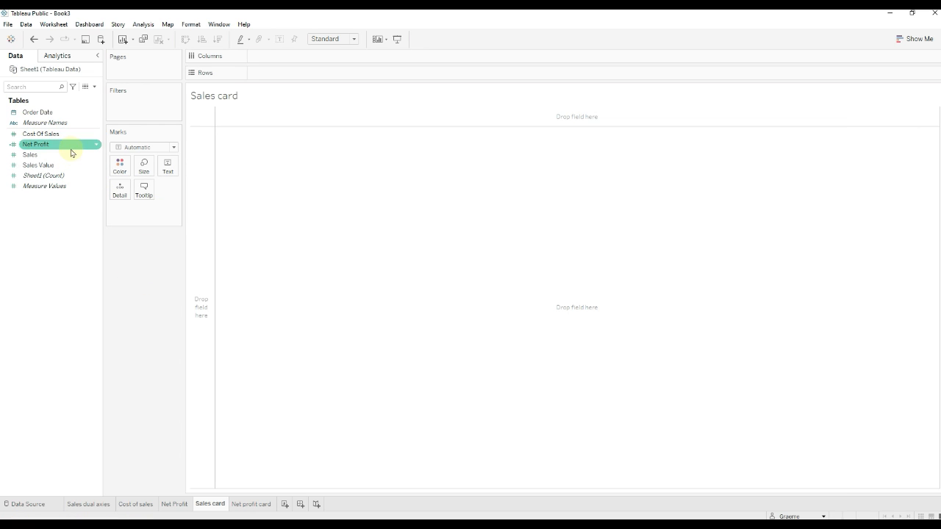
Display the Sales measure as a text mark on the Sales card worksheet.
left_click_drag(40, 159, 169, 175)
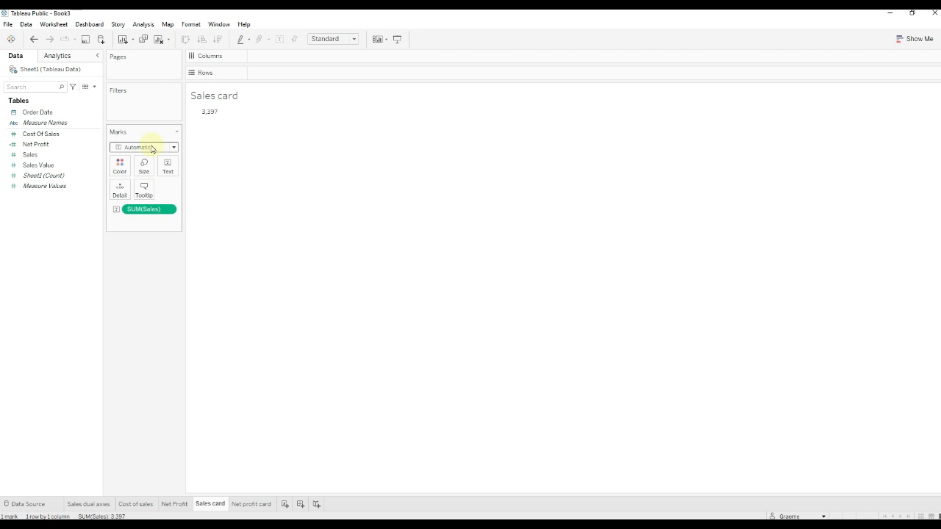
mouse_move(209, 114)
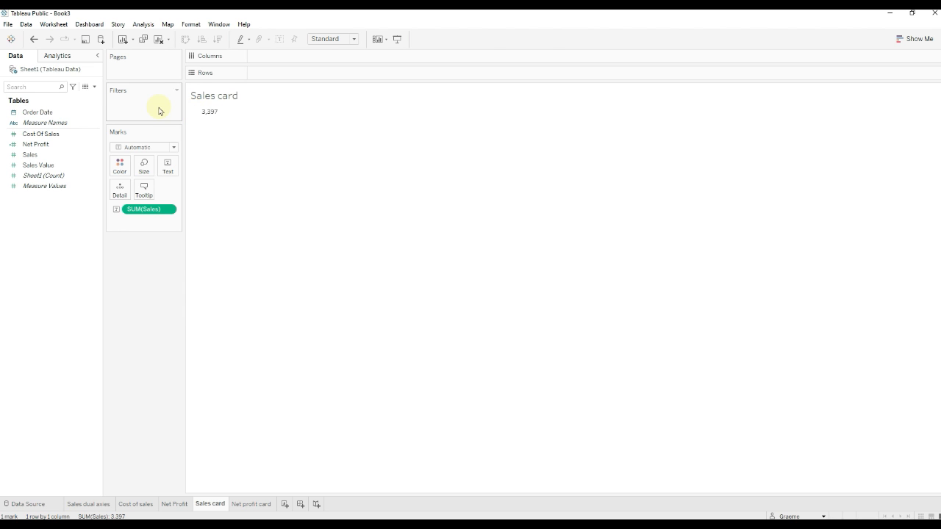
Create a calculated field named Sales title containing the text string "Count of Sales" and save it.
left_click(93, 87)
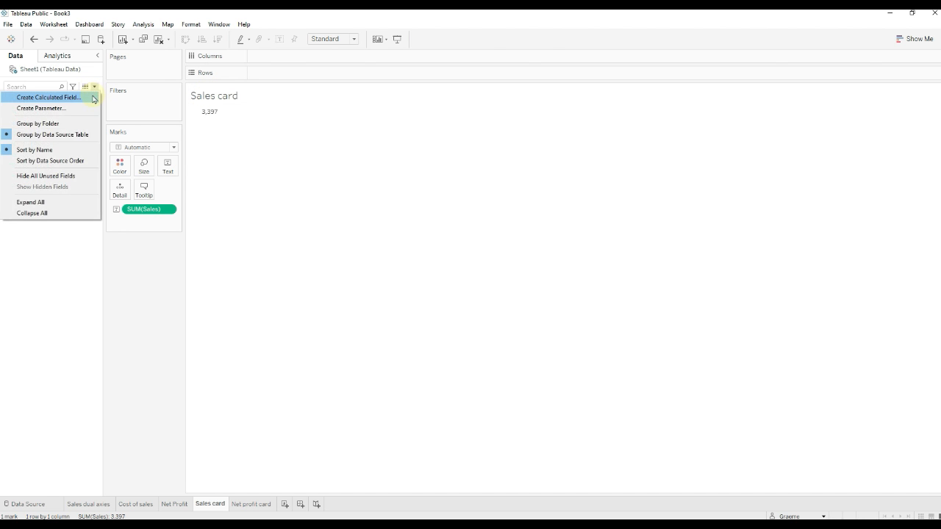
left_click(93, 96)
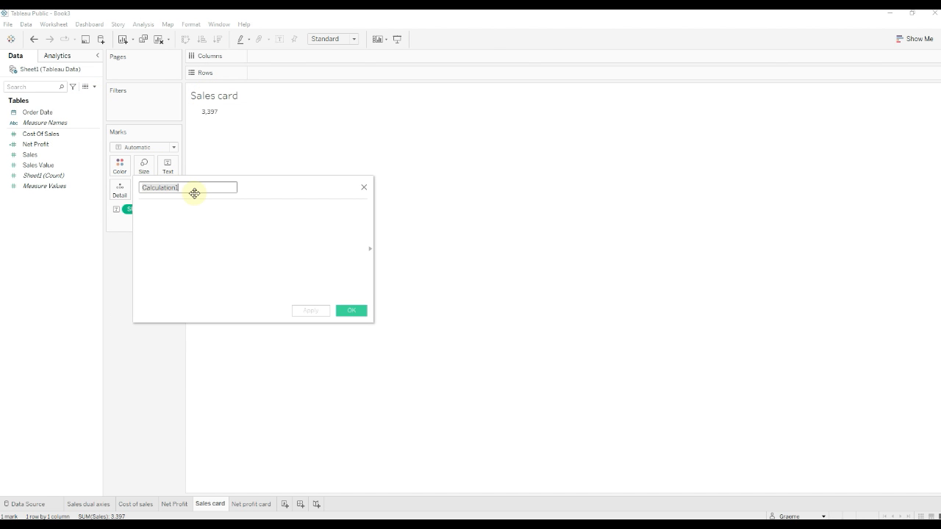
type("Sales title")
left_click(221, 227)
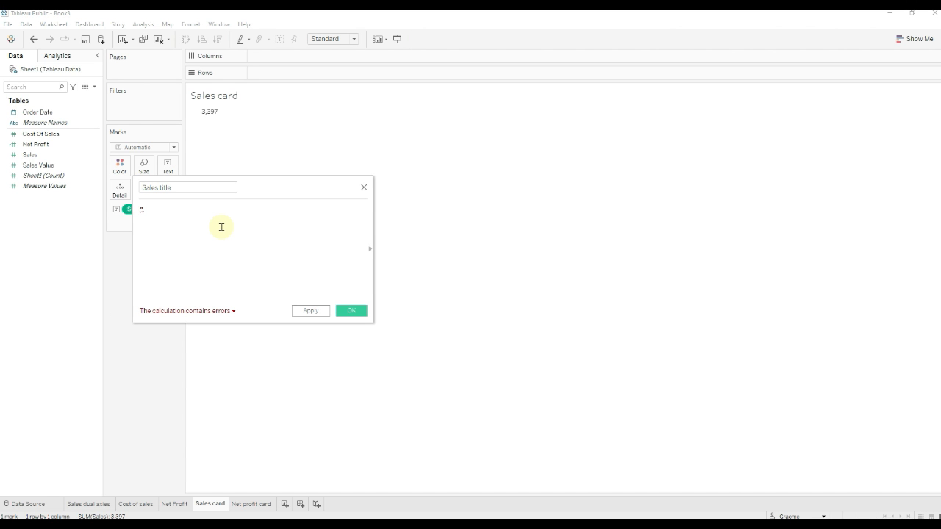
type("Count o")
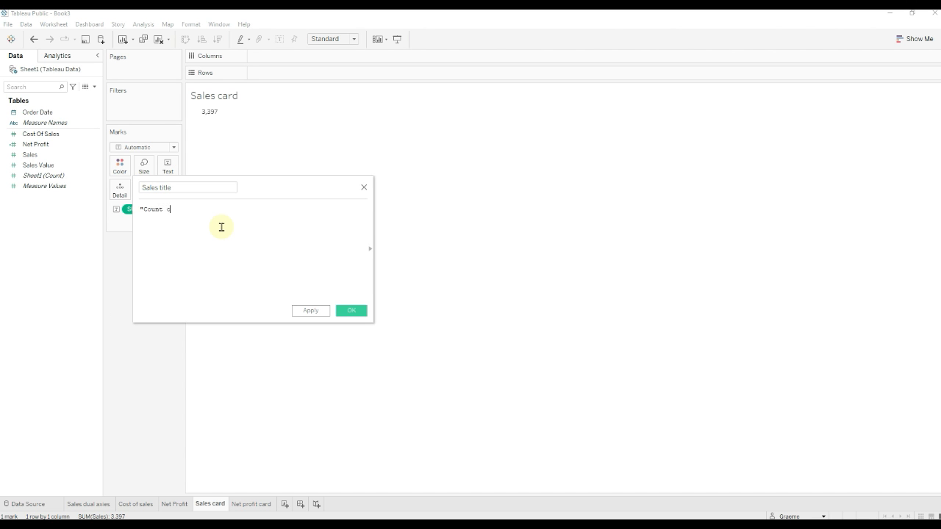
type("f Sal")
key("BackSpace")
type("es\"")
left_click(311, 310)
left_click(352, 310)
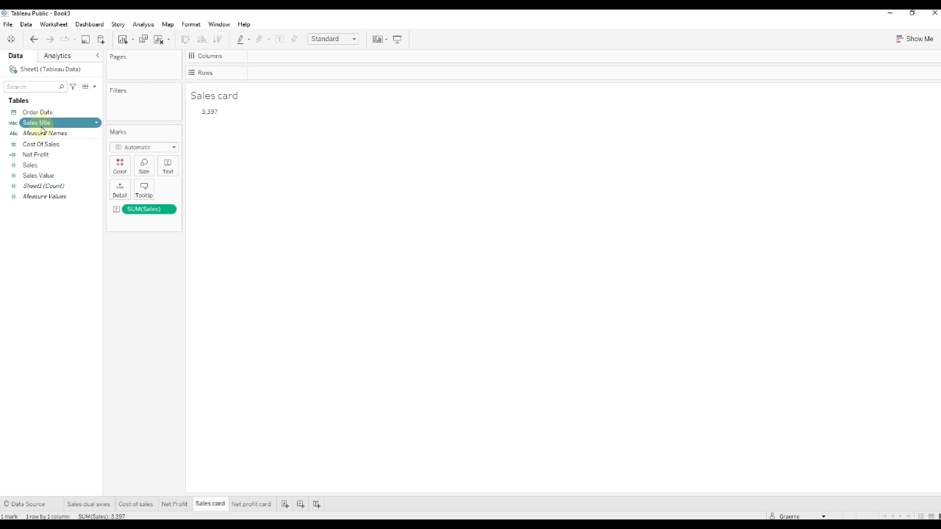
Place Sales title on Columns, widen its column to fit the heading on one line, and hide the column field label.
left_click_drag(42, 129, 309, 59)
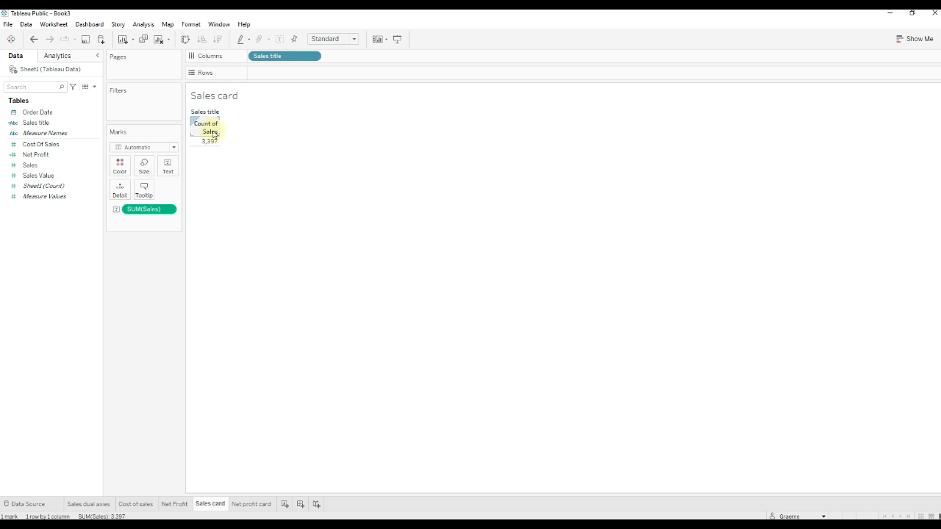
left_click_drag(219, 126, 263, 126)
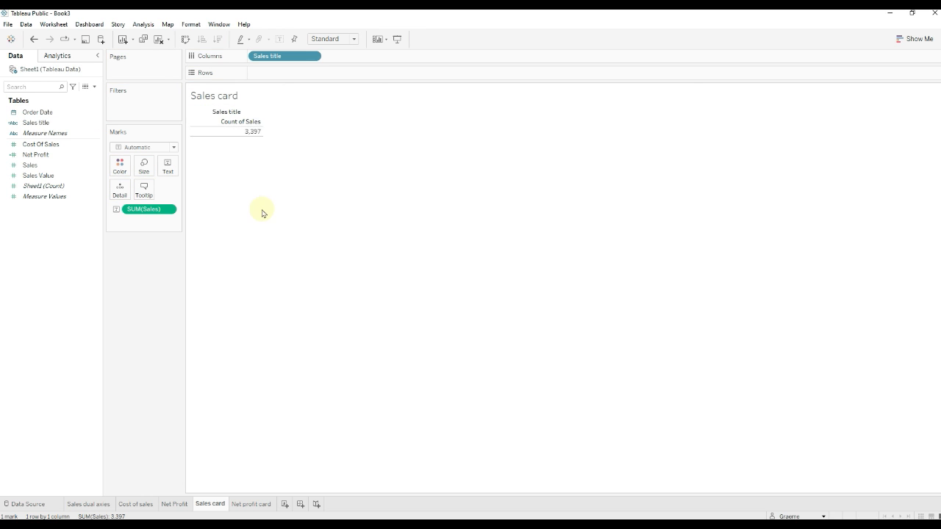
right_click(237, 113)
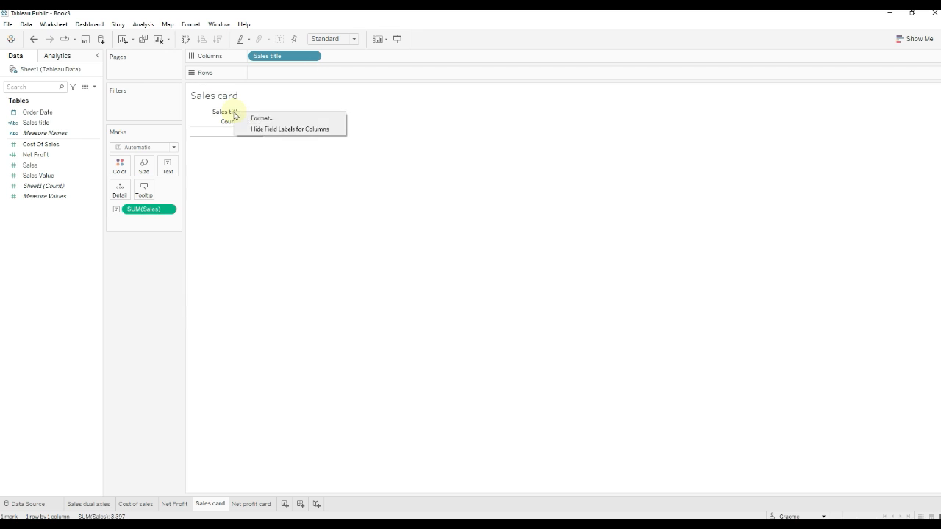
left_click(266, 128)
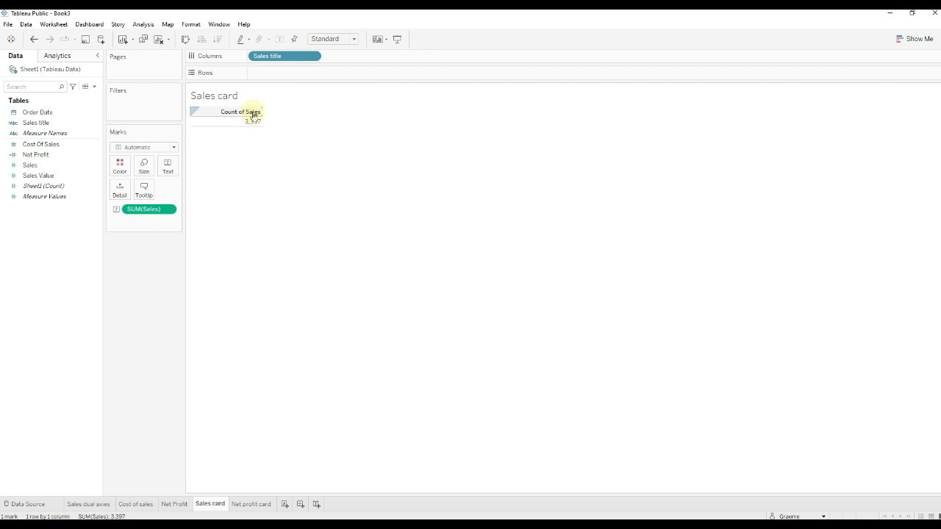
mouse_move(250, 125)
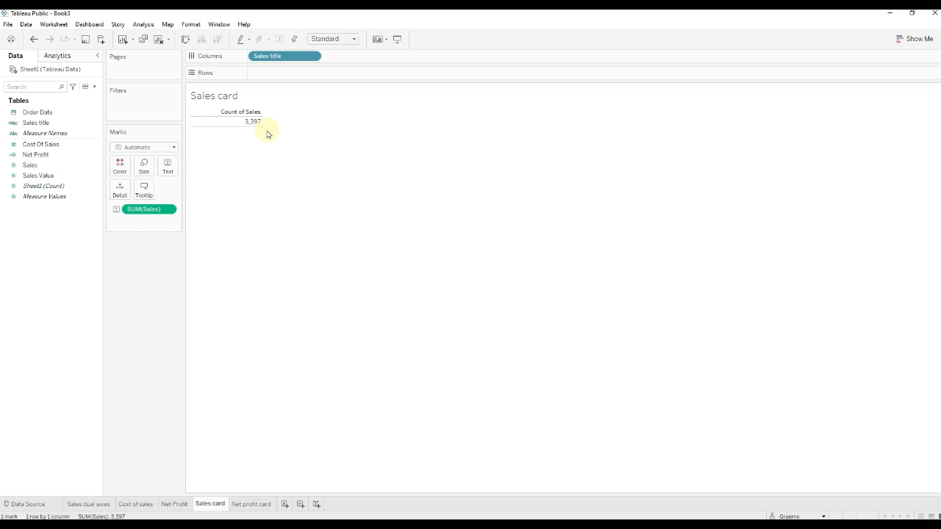
Display the Net Profit measure as a text mark on the Net profit card worksheet.
left_click(257, 505)
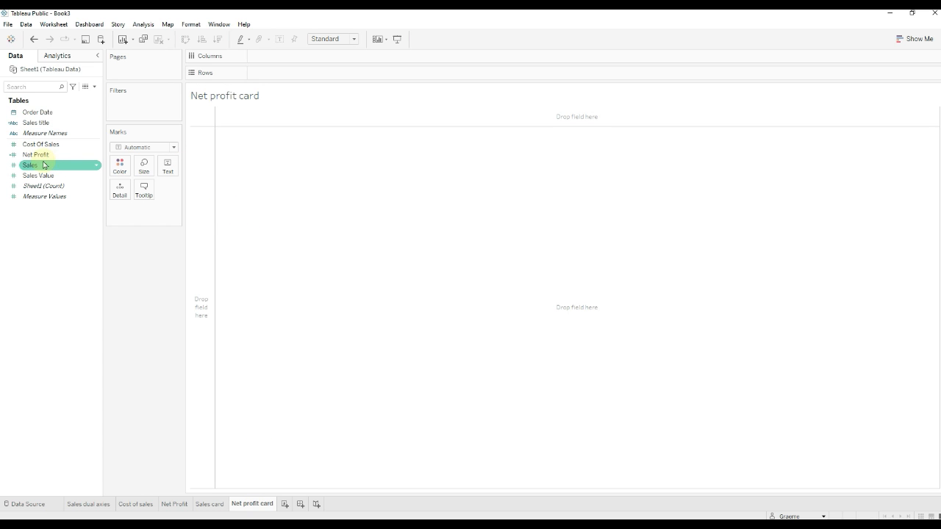
left_click_drag(44, 154, 166, 167)
mouse_move(217, 118)
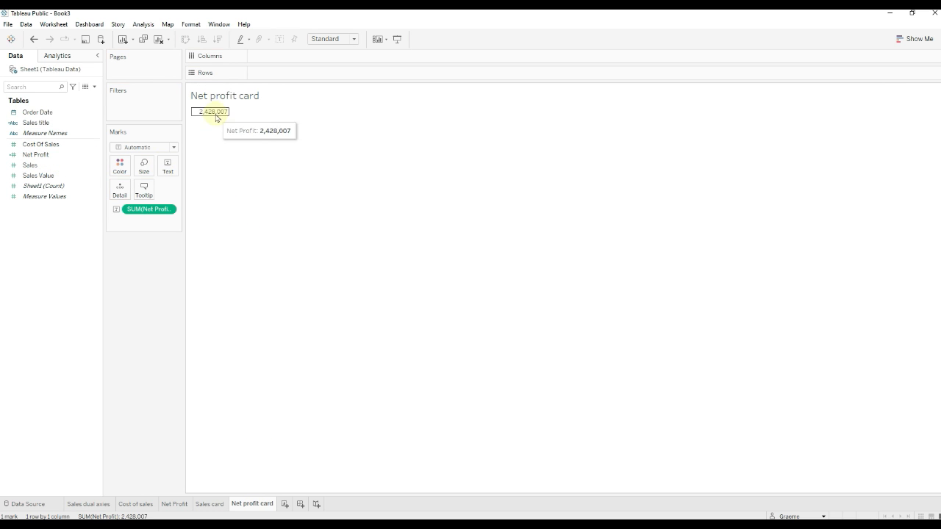
Duplicate the Sales title calculated field and rename the copy Net Profit Title.
right_click(47, 125)
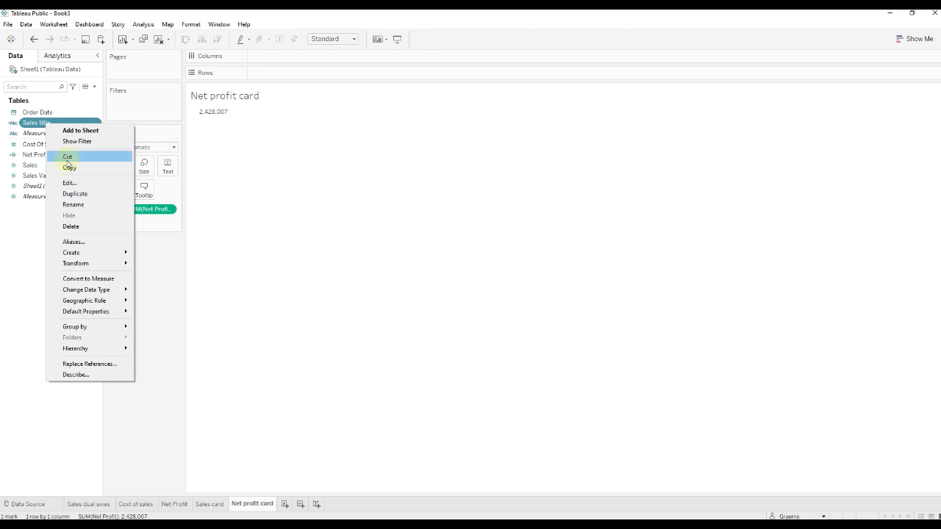
left_click(87, 194)
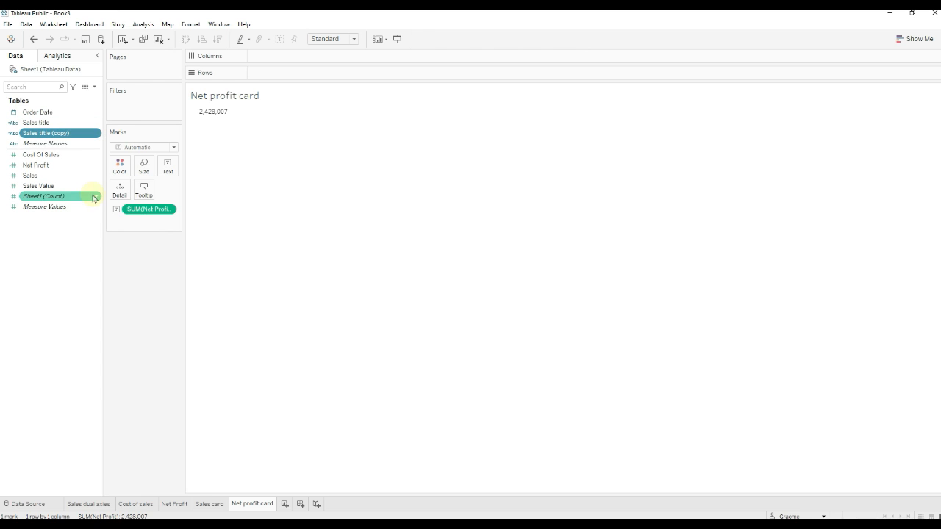
right_click(47, 136)
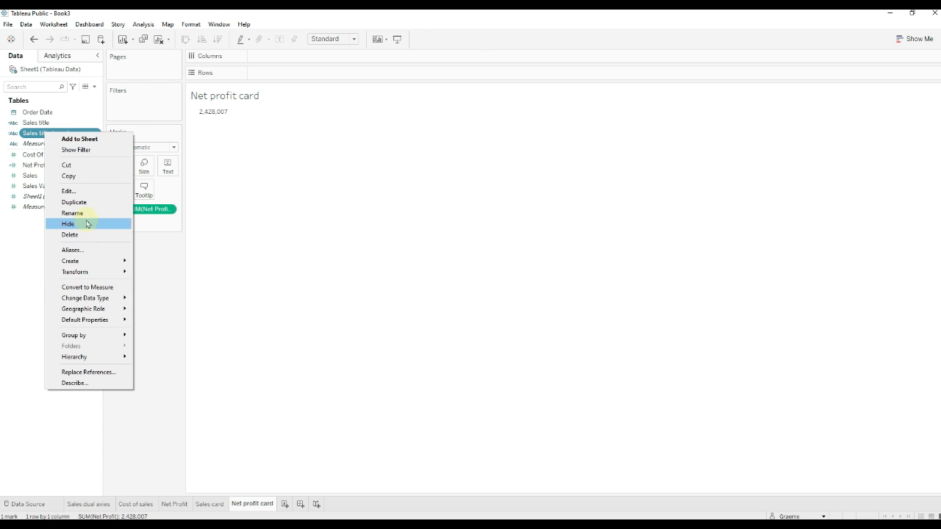
left_click(86, 215)
type("Net Profit Title")
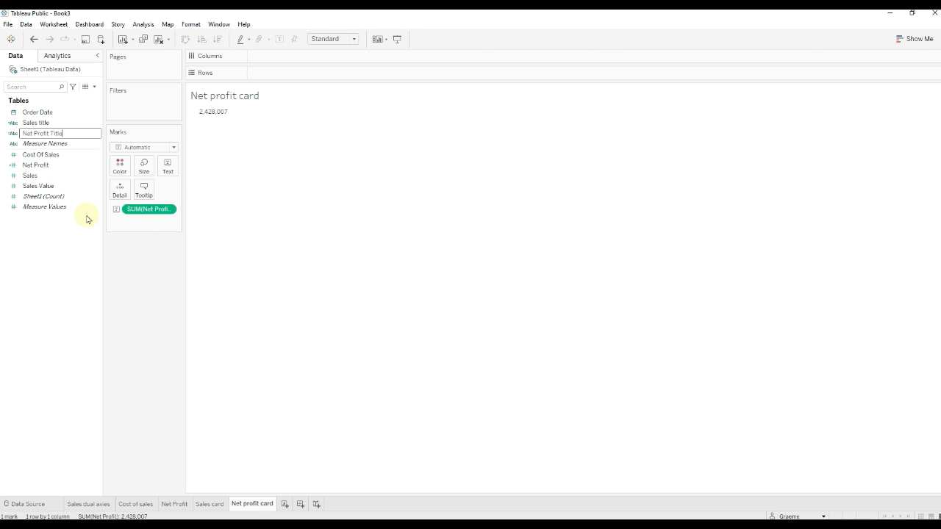
key("Return")
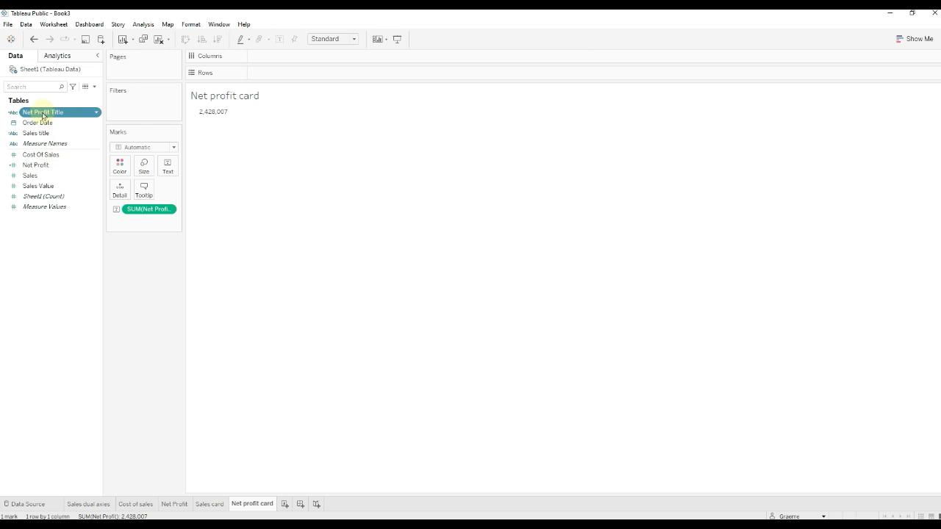
Change the Net Profit Title calculation to the text string "Net Profit" and save it.
right_click(44, 114)
left_click(70, 171)
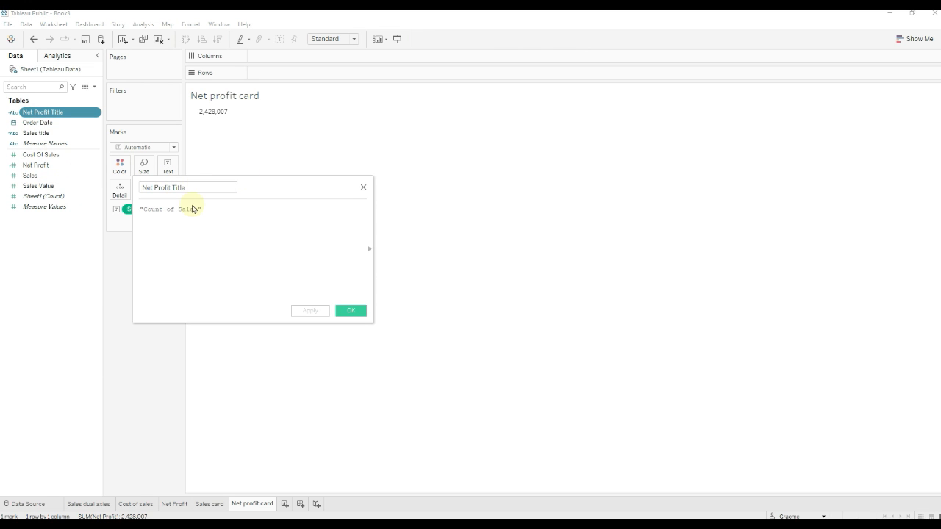
left_click_drag(198, 210, 155, 210)
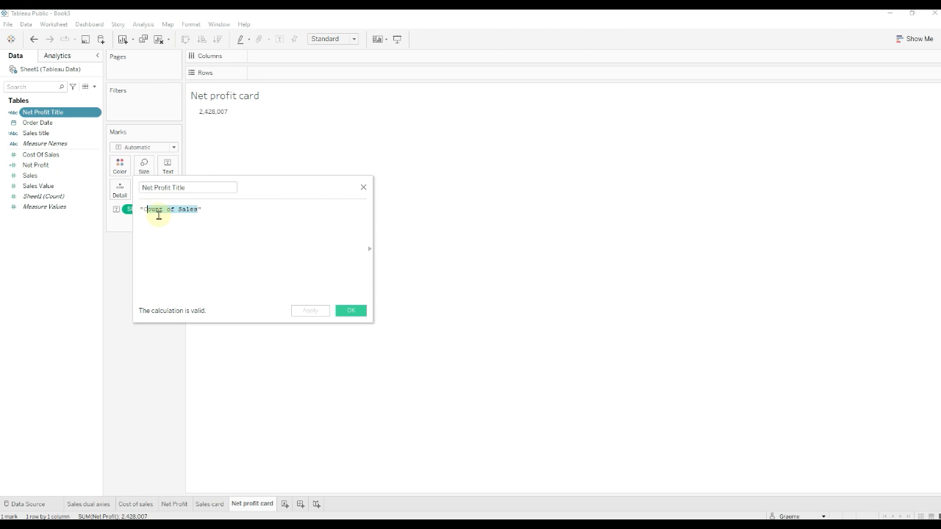
type("Net Profit")
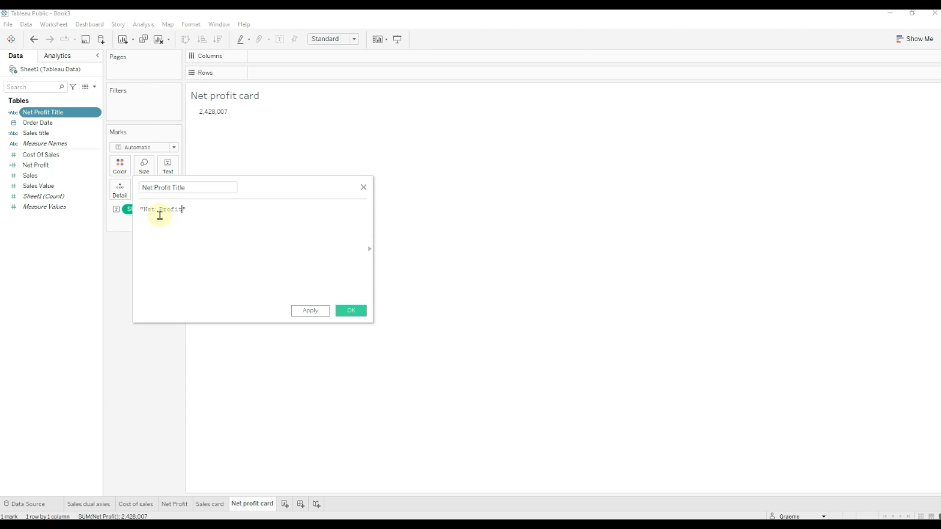
left_click(309, 310)
left_click(351, 310)
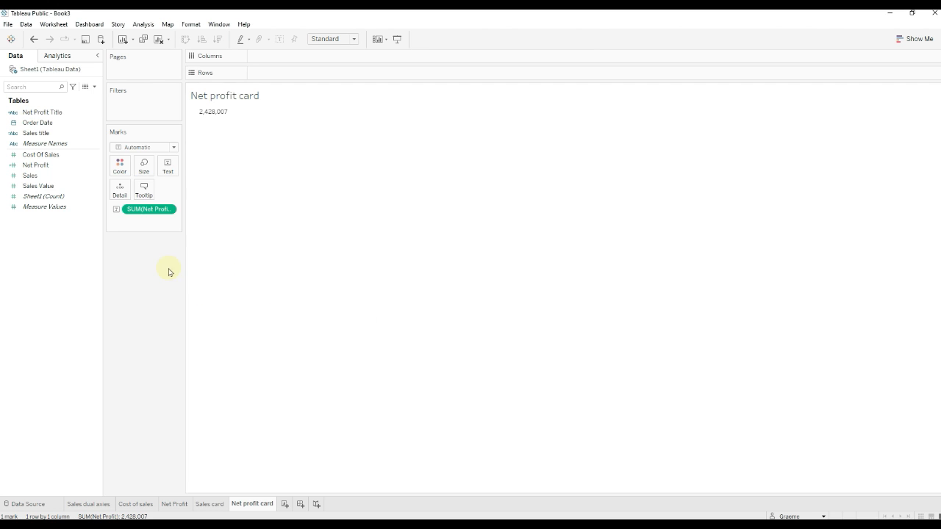
Place Net Profit Title on Columns, hide the column field label and widen the card's column slightly.
left_click_drag(37, 165, 289, 60)
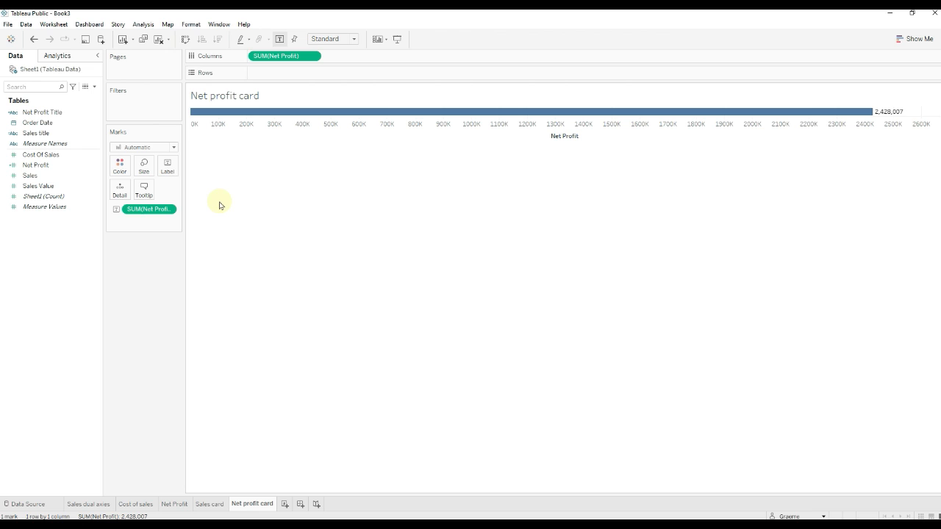
key("ctrl+z")
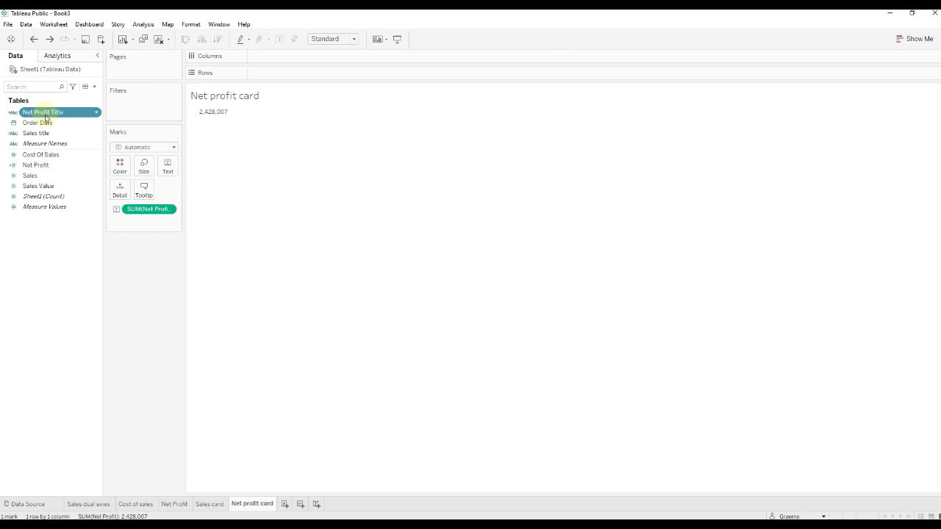
left_click_drag(44, 113, 280, 63)
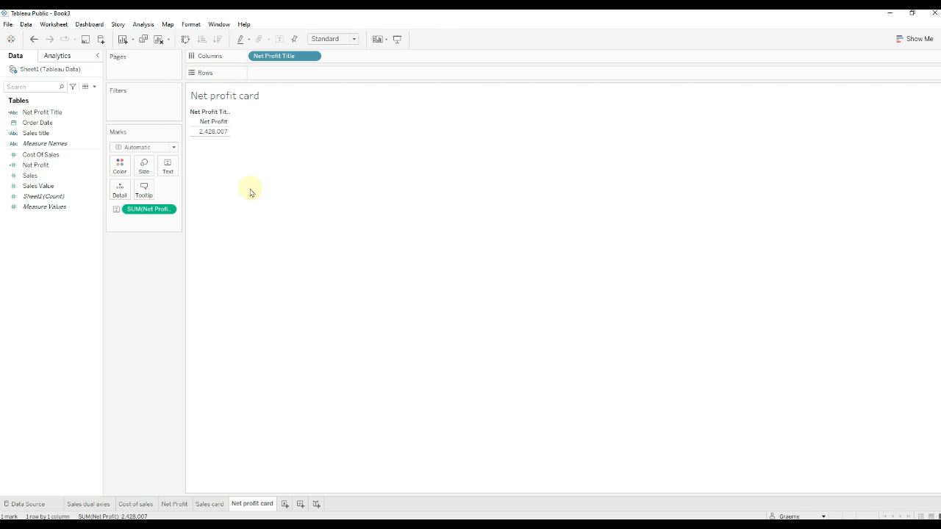
right_click(228, 111)
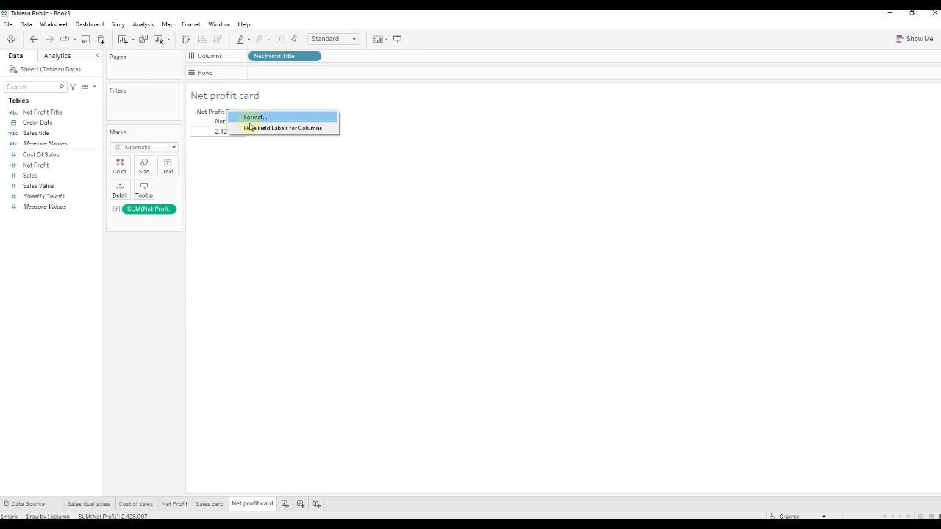
left_click(250, 128)
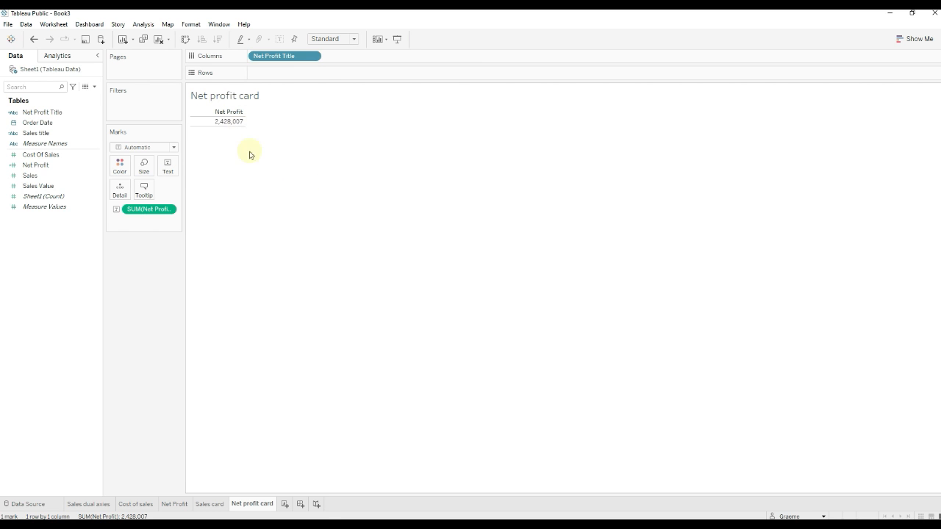
left_click(210, 505)
left_click(252, 504)
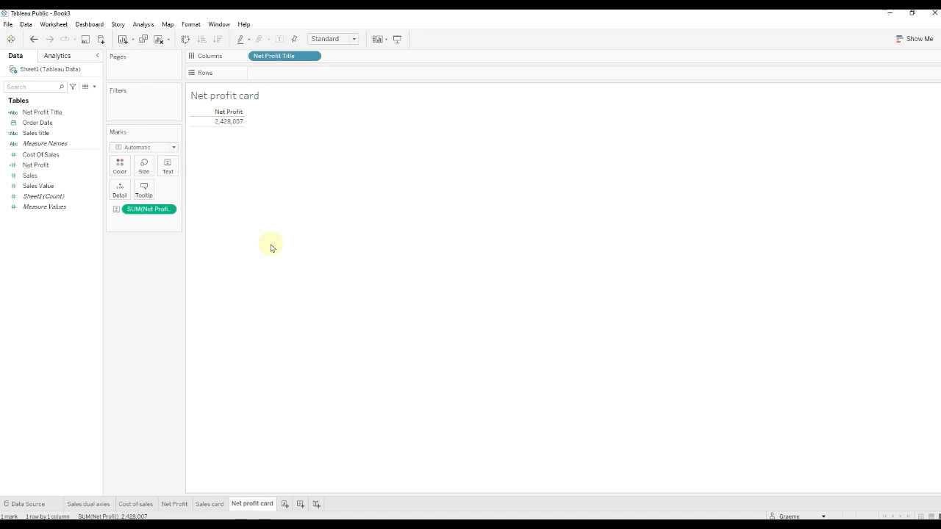
left_click_drag(245, 121, 253, 122)
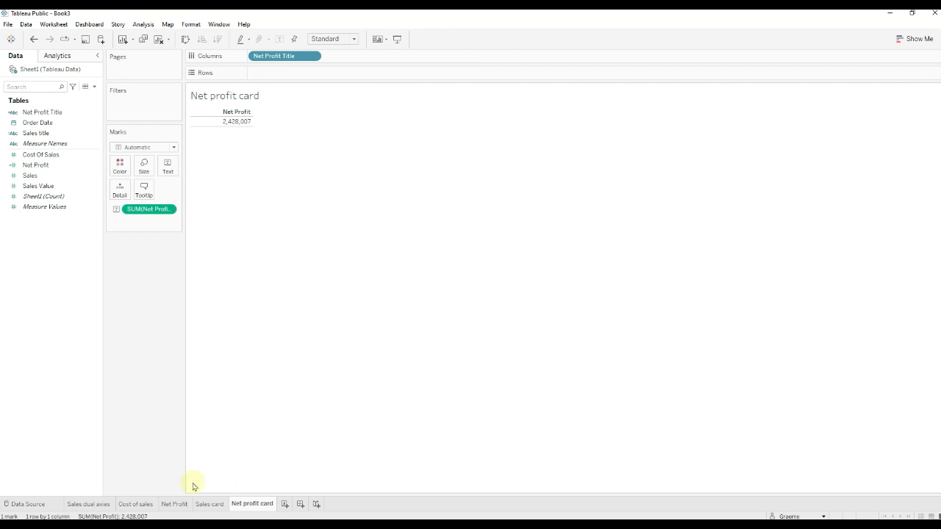
left_click(109, 505)
left_click(147, 504)
left_click(214, 504)
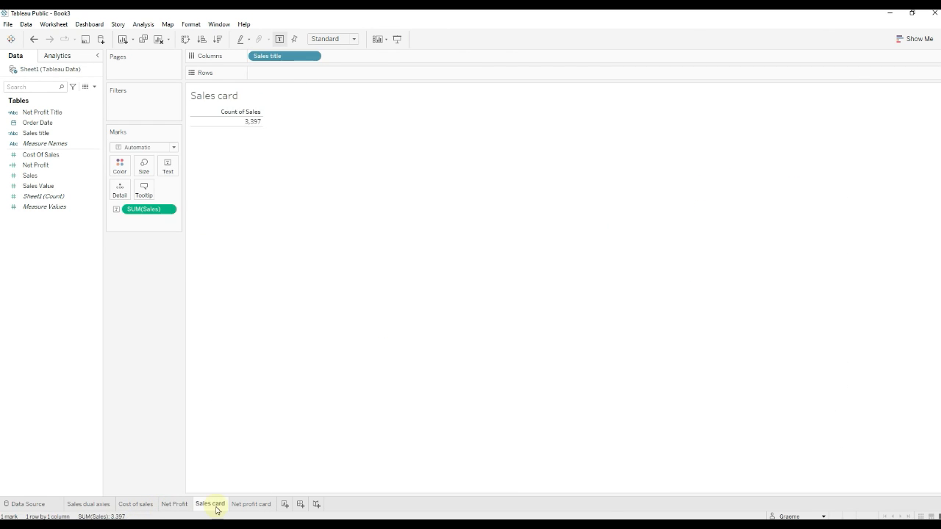
left_click(246, 506)
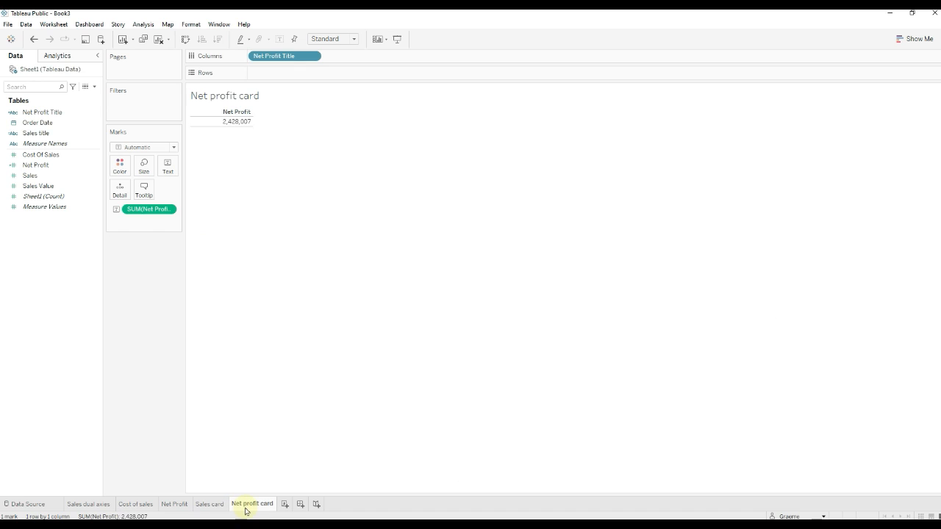
Create a new dashboard and set its size to Automatic.
left_click(300, 505)
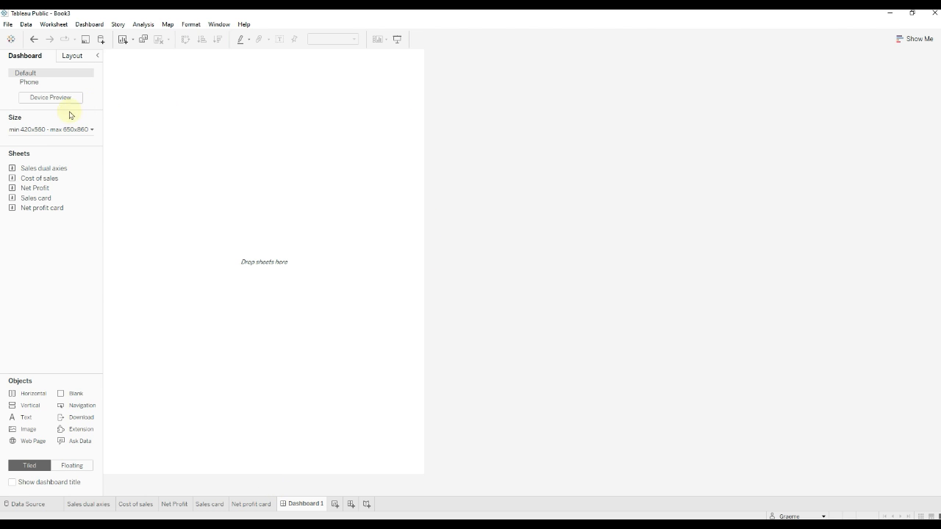
left_click(27, 129)
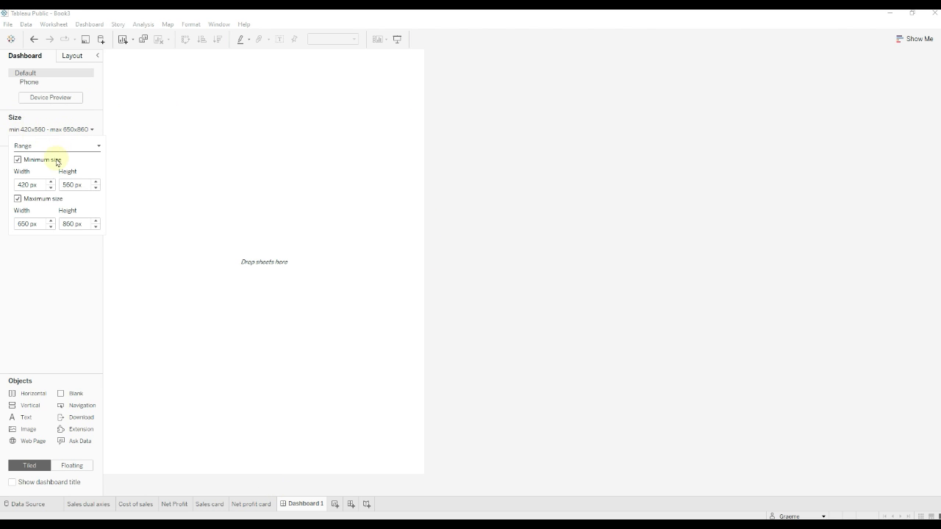
left_click(55, 147)
left_click(52, 172)
left_click(89, 291)
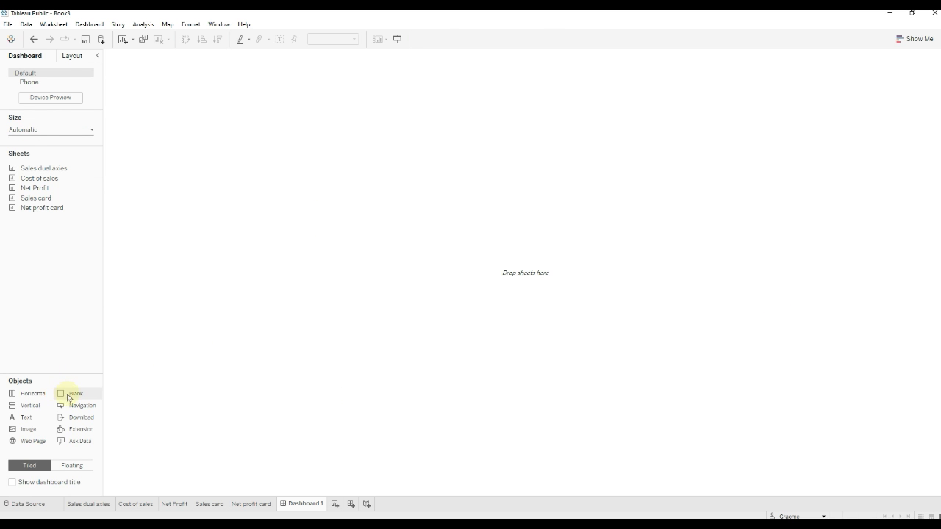
Fill the dashboard with a tiled Blank object and add a layout container across its lower half.
left_click_drag(26, 392, 138, 380)
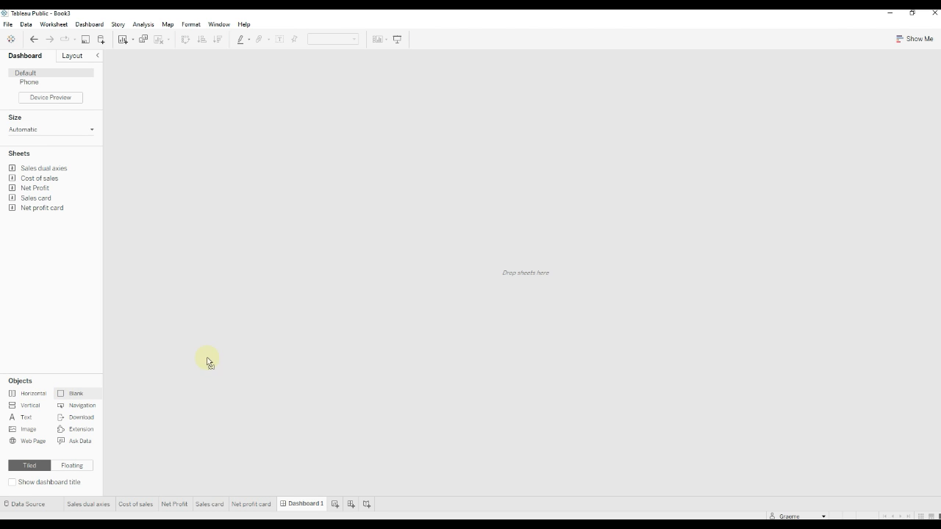
left_click_drag(207, 362, 205, 359)
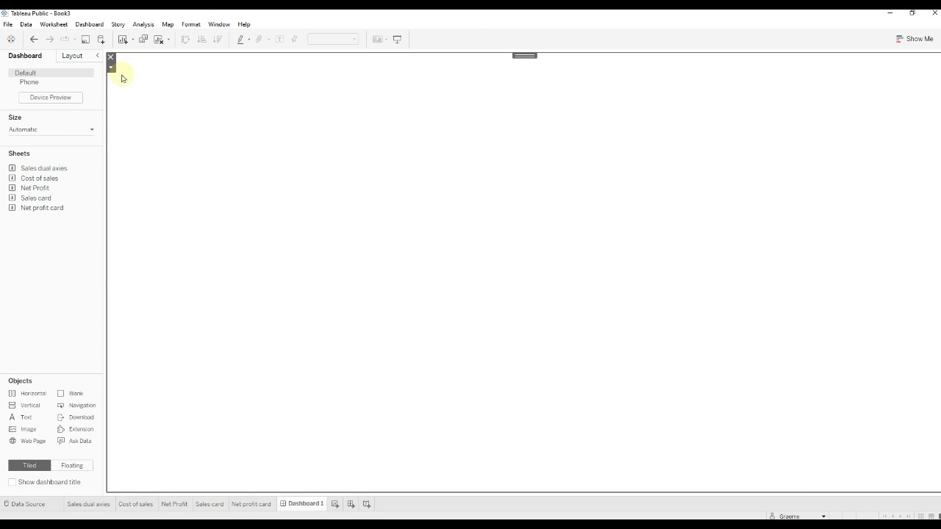
mouse_move(26, 177)
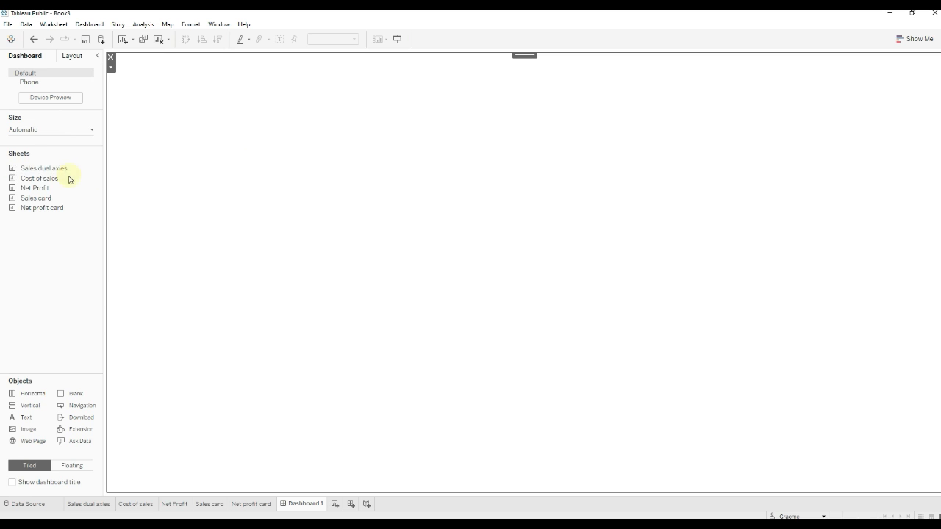
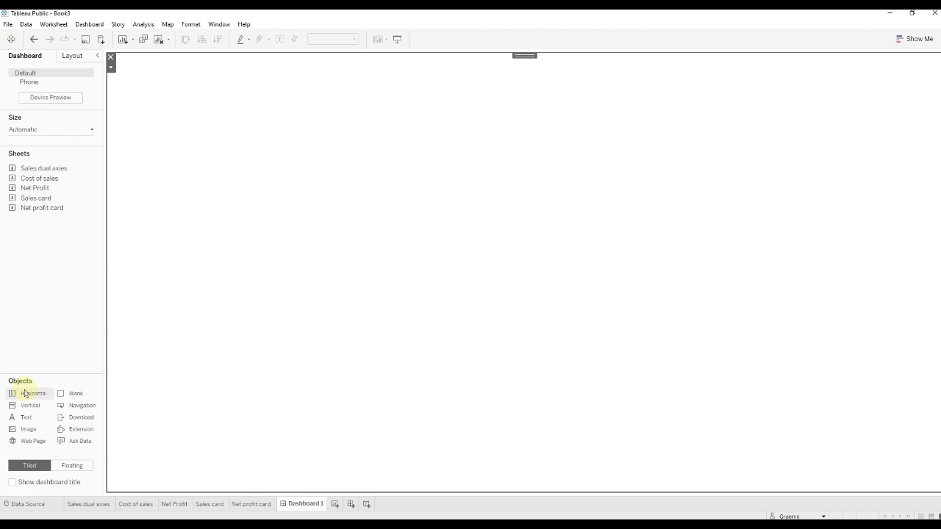
left_click_drag(28, 405, 382, 429)
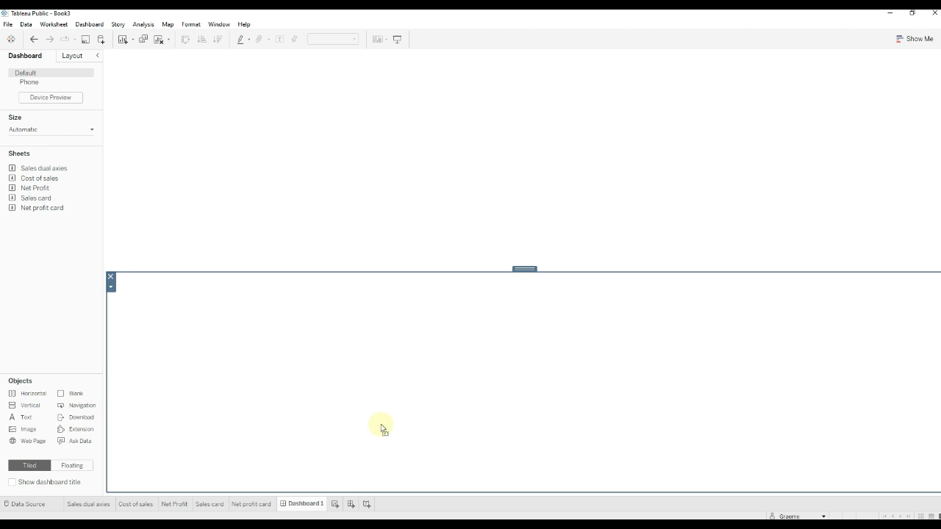
left_click(328, 217)
left_click(308, 361)
left_click(302, 239)
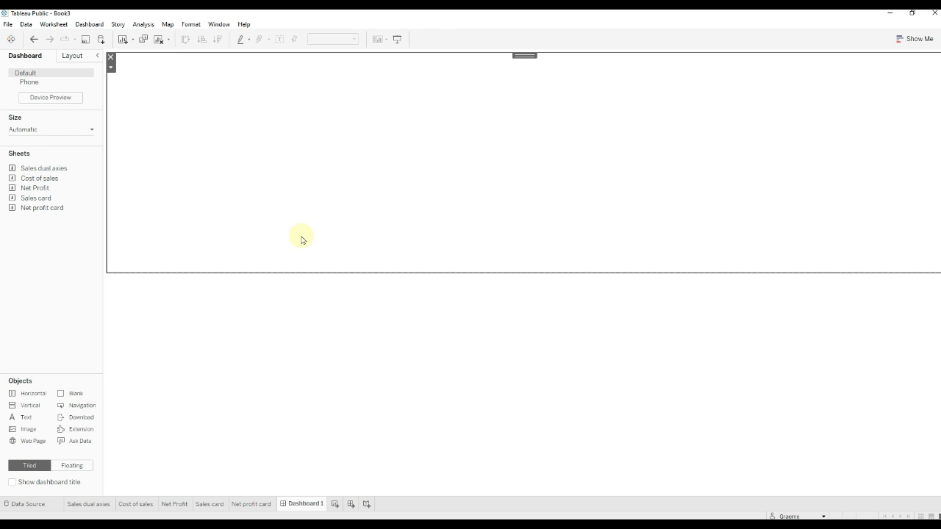
left_click(213, 327)
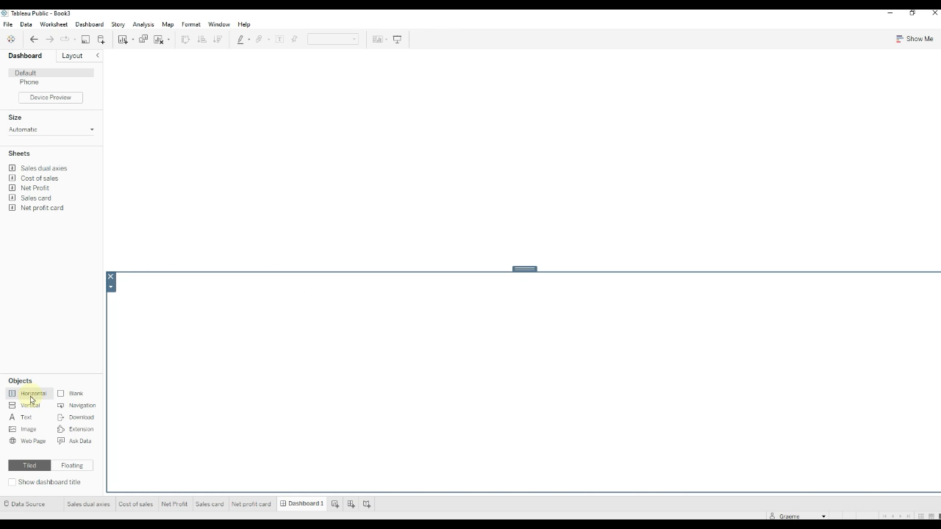
Add a horizontal layout container in the lower-left quarter of the dashboard, beside the existing lower container.
left_click_drag(32, 392, 120, 433)
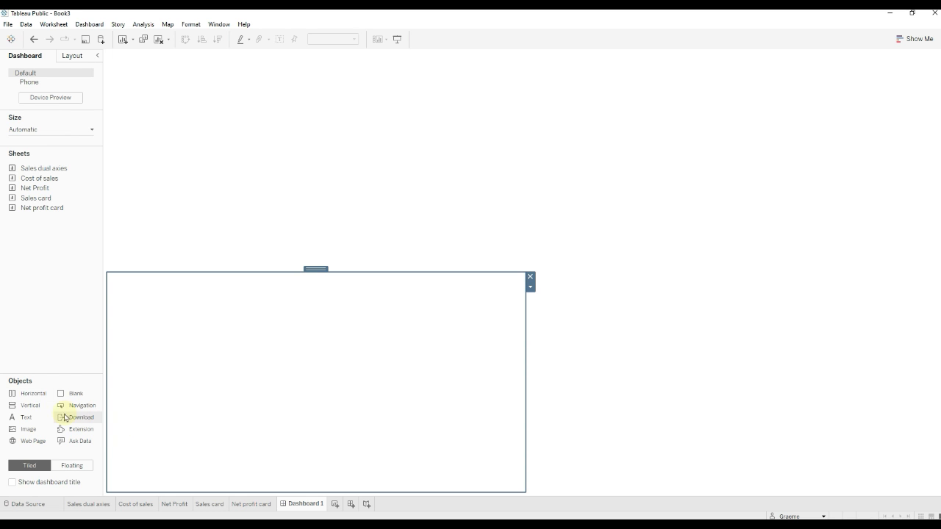
left_click(605, 353)
left_click(421, 375)
left_click(588, 349)
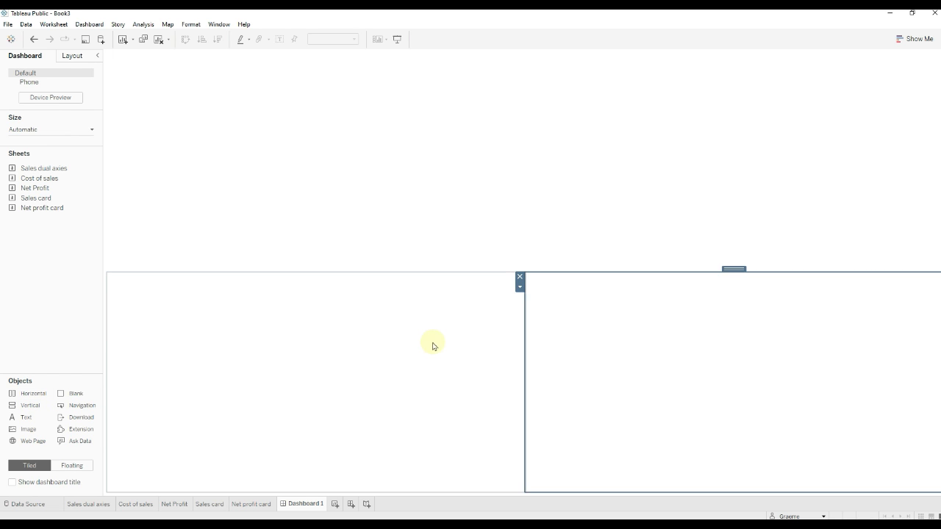
left_click(433, 346)
Add a horizontal layout container in the upper-left quarter of the dashboard, beside the Blank object.
left_click_drag(28, 395, 271, 212)
left_click(567, 377)
left_click(390, 220)
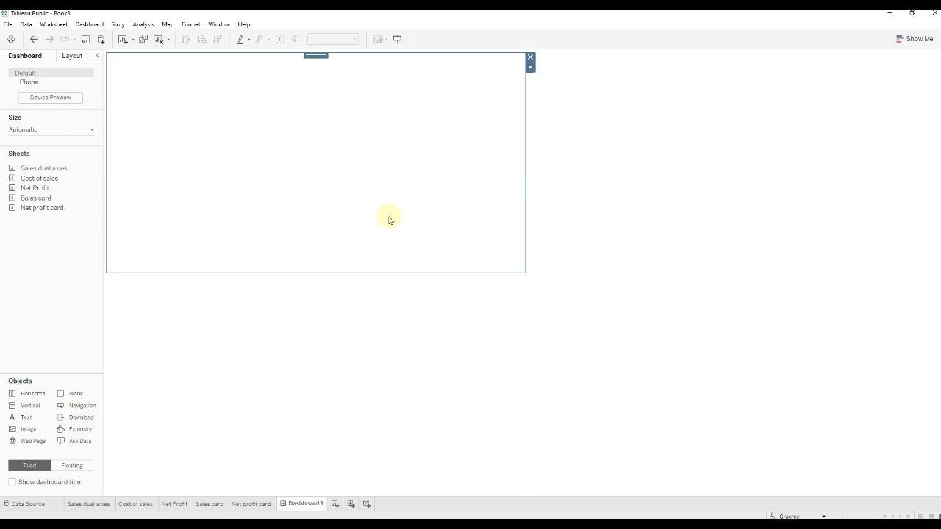
left_click(776, 189)
Place the Sales dual axies sheet in the upper-right quarter of the dashboard.
left_click(89, 290)
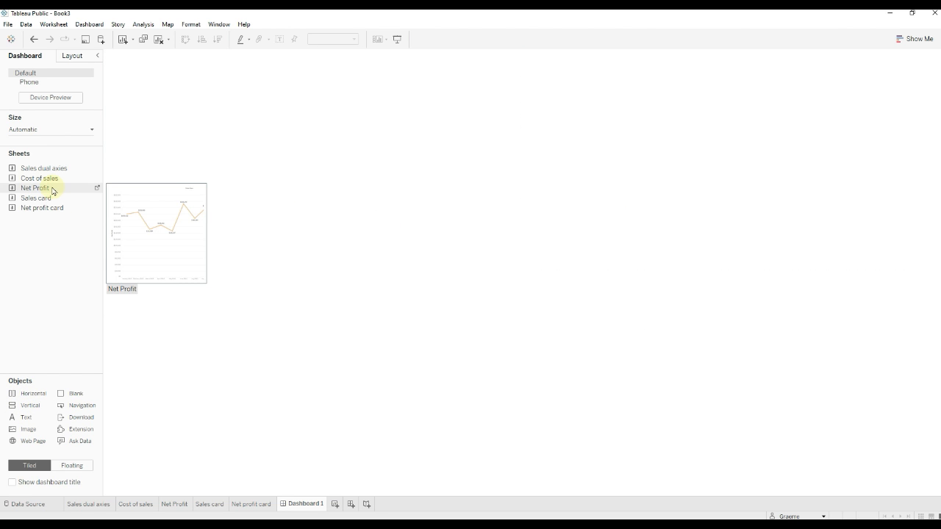
left_click_drag(58, 171, 709, 173)
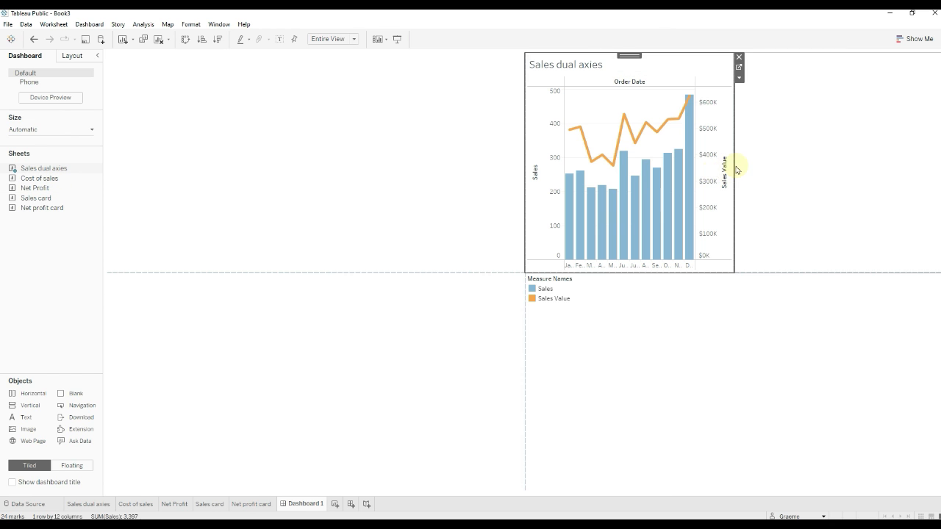
Move the Measure Names legend beside the Sales dual axies chart, against the dashboard's outer edge, and narrow it.
left_click(729, 57)
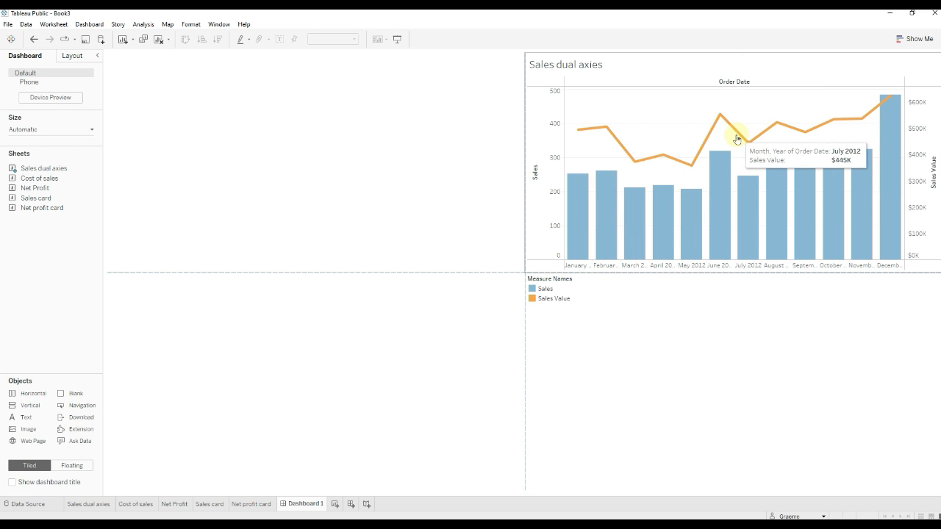
left_click(556, 290)
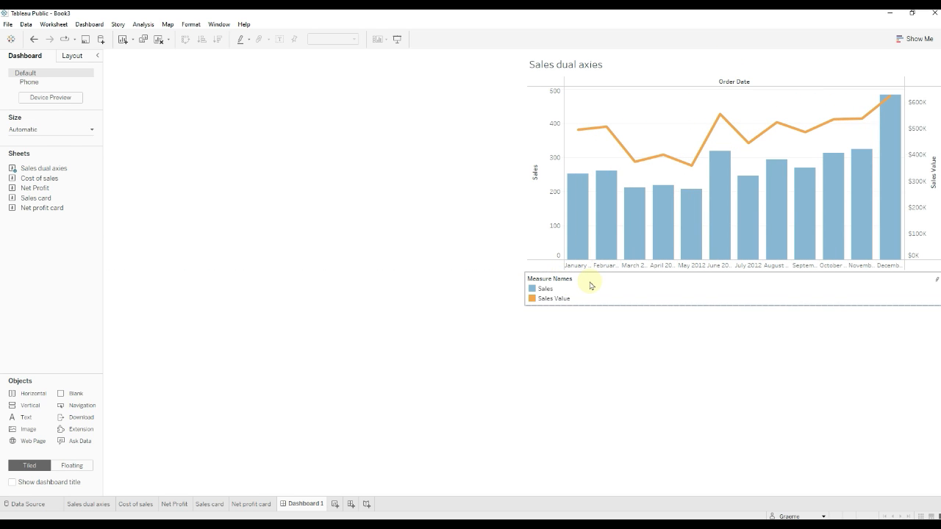
left_click_drag(734, 270, 887, 109)
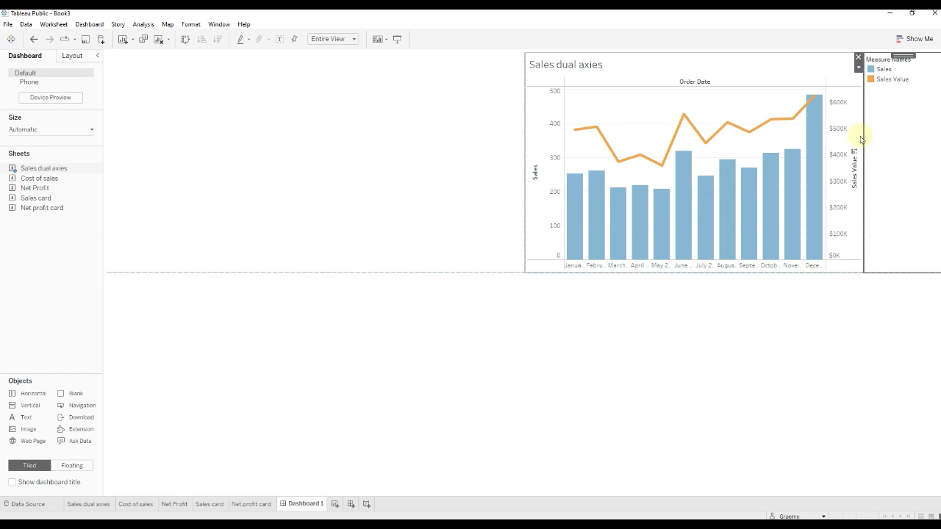
left_click_drag(861, 139, 880, 137)
Hide the Measure Names title of the sales chart's colour legend.
left_click(897, 64)
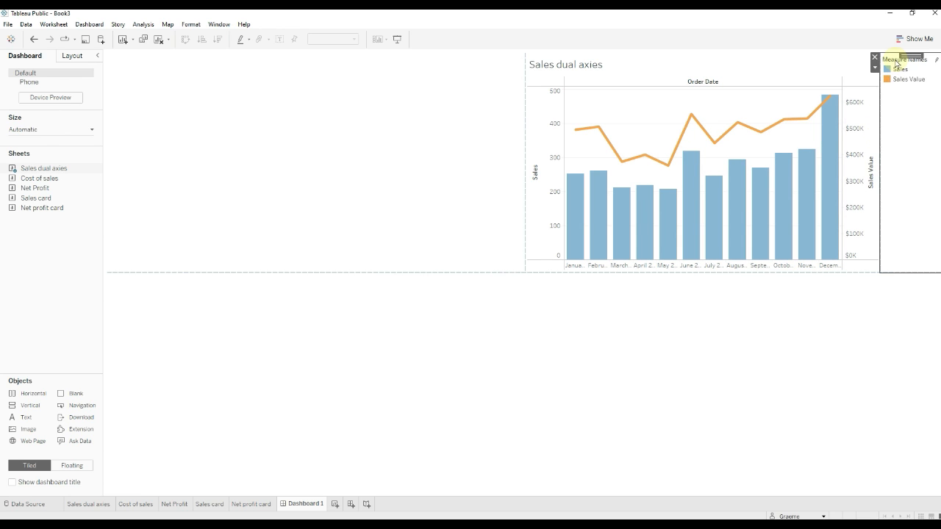
right_click(897, 65)
left_click(887, 90)
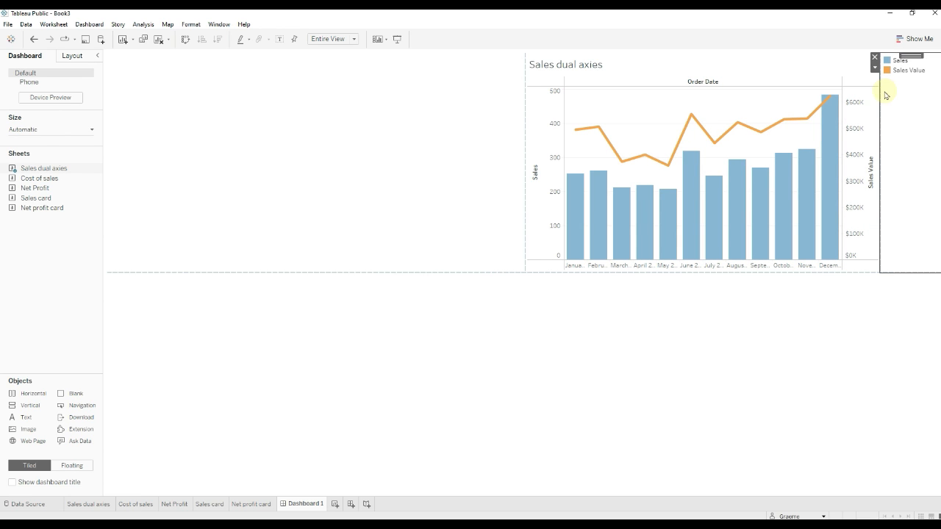
Narrow the empty container in the dashboard's upper-left quarter to give the Sales dual axies chart more width.
left_click(423, 227)
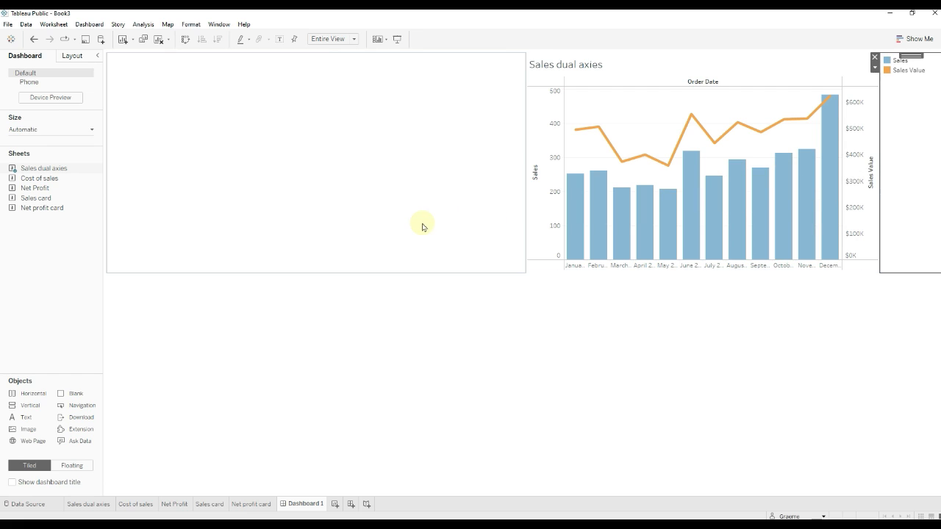
left_click(423, 227)
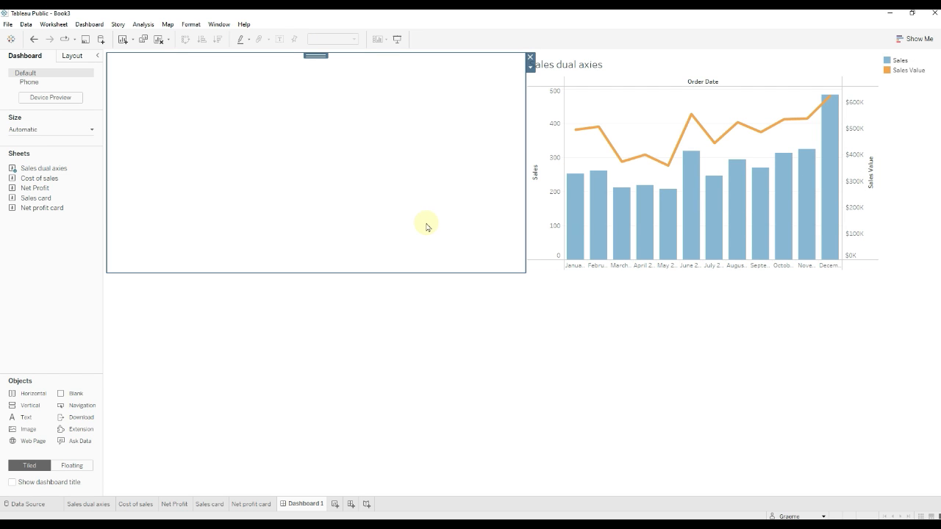
left_click_drag(528, 205, 491, 221)
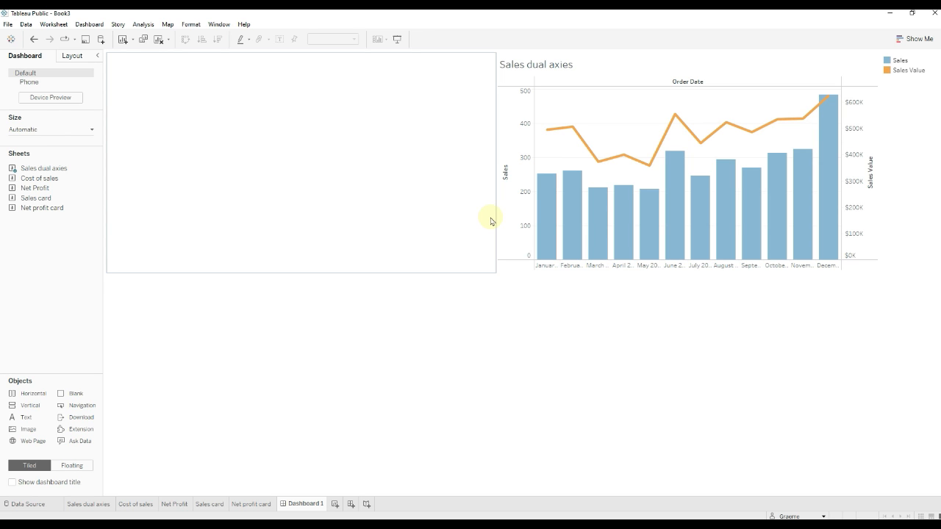
Add a horizontal layout container across the lower half of the dashboard.
left_click(532, 390)
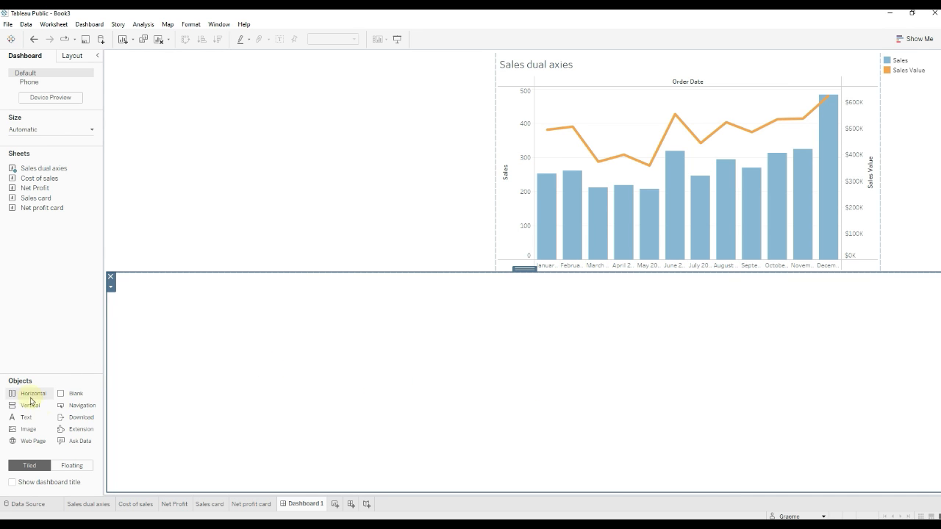
left_click_drag(31, 394, 801, 423)
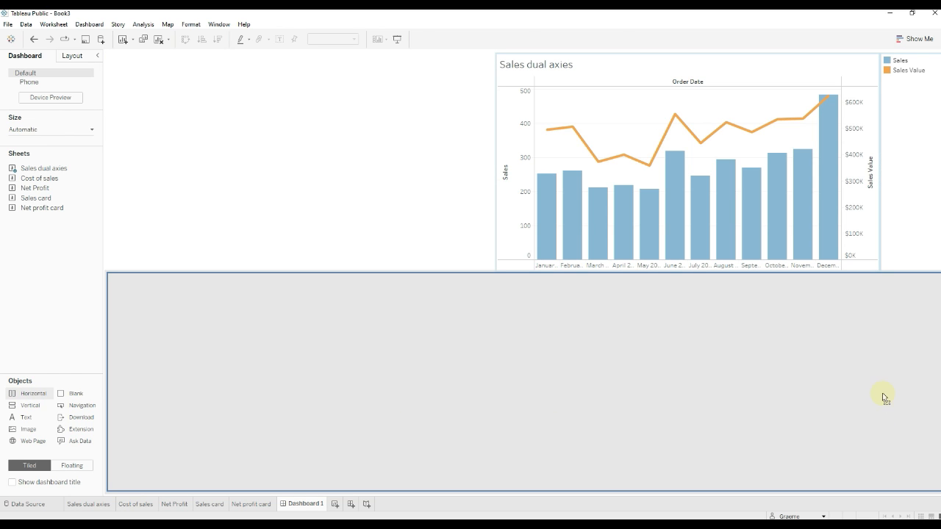
left_click_drag(883, 394, 91, 316)
Place the Net Profit sheet in the dashboard's lower half with Cost of sales to its left, and narrow Cost of sales slightly.
left_click_drag(50, 188, 688, 410)
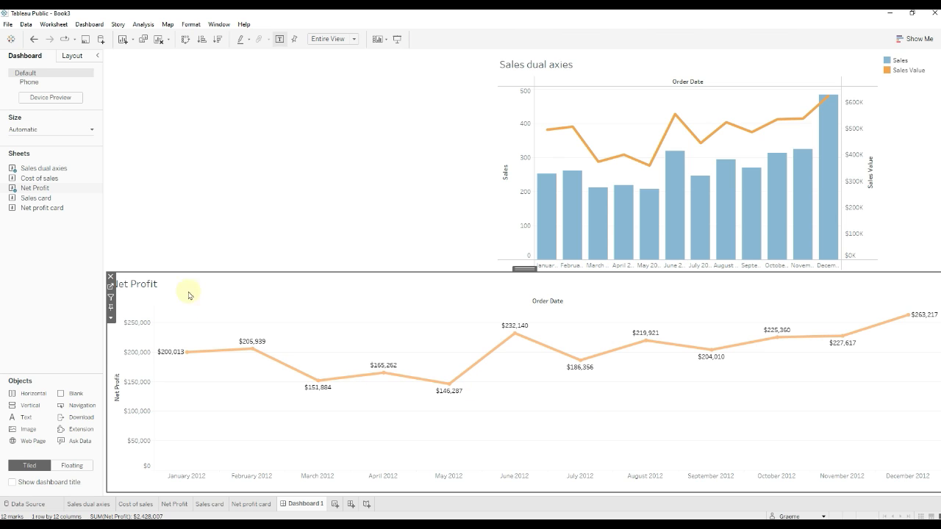
left_click_drag(45, 196, 484, 404)
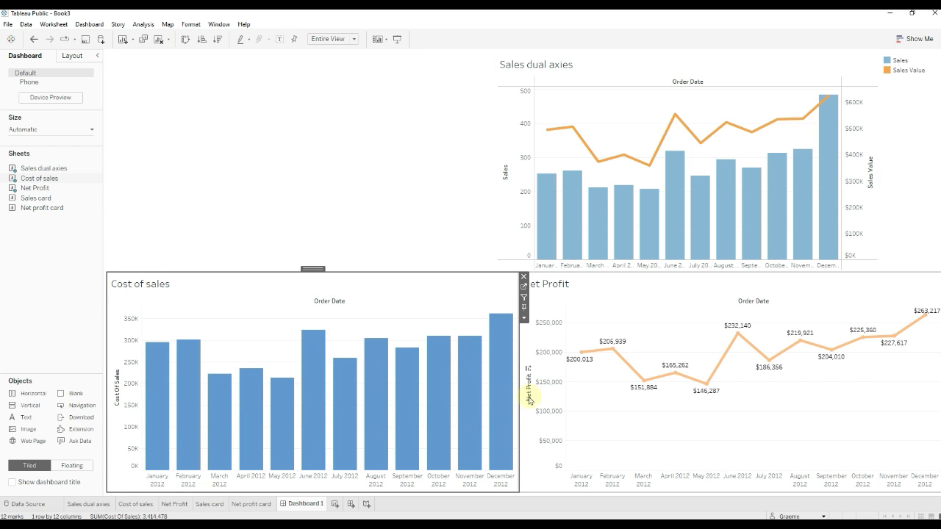
left_click_drag(522, 410, 509, 410)
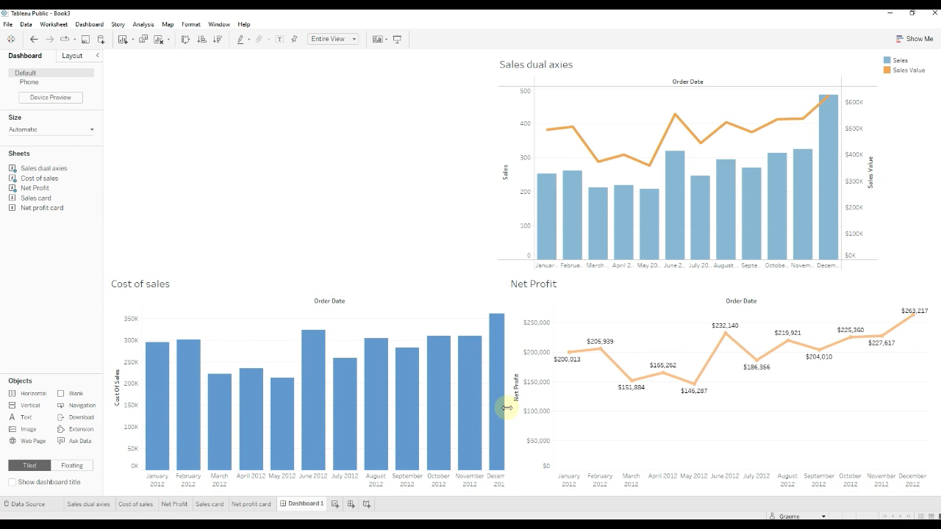
left_click(496, 411)
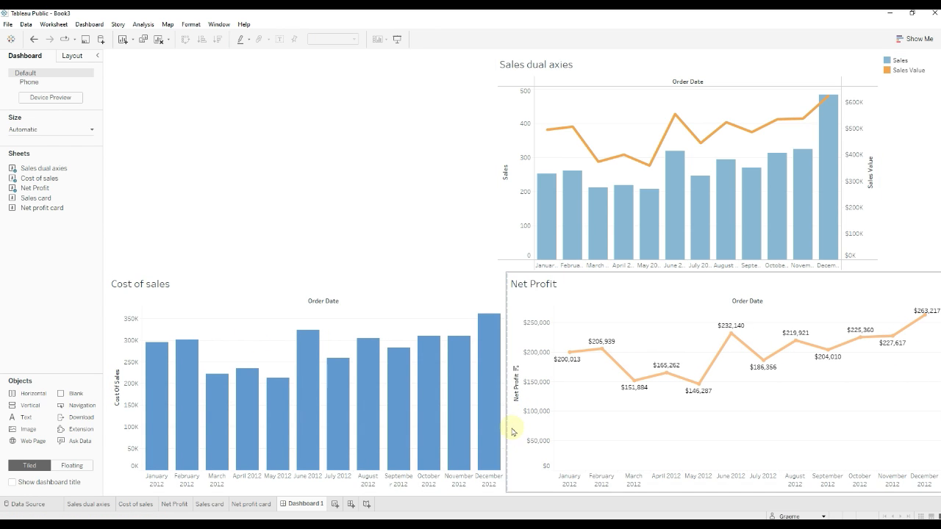
left_click(328, 219)
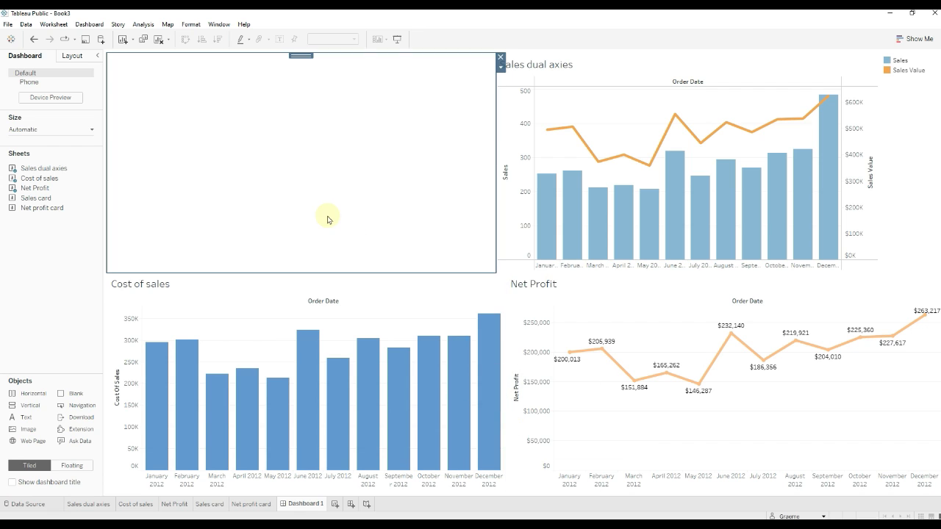
Replace the Net Profit chart's sheet-name title with the text "Net Profit", bold and centred.
double_click(529, 293)
left_click_drag(427, 225, 326, 228)
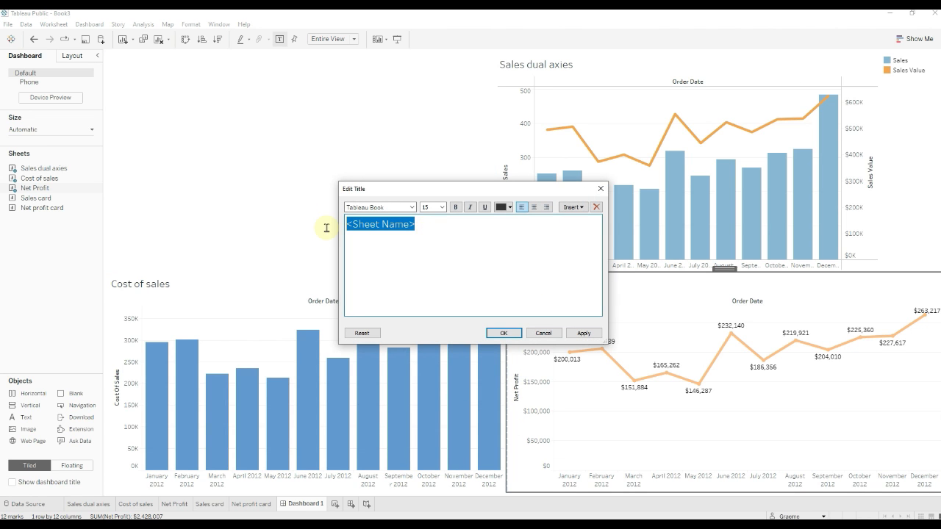
type("Net Profit")
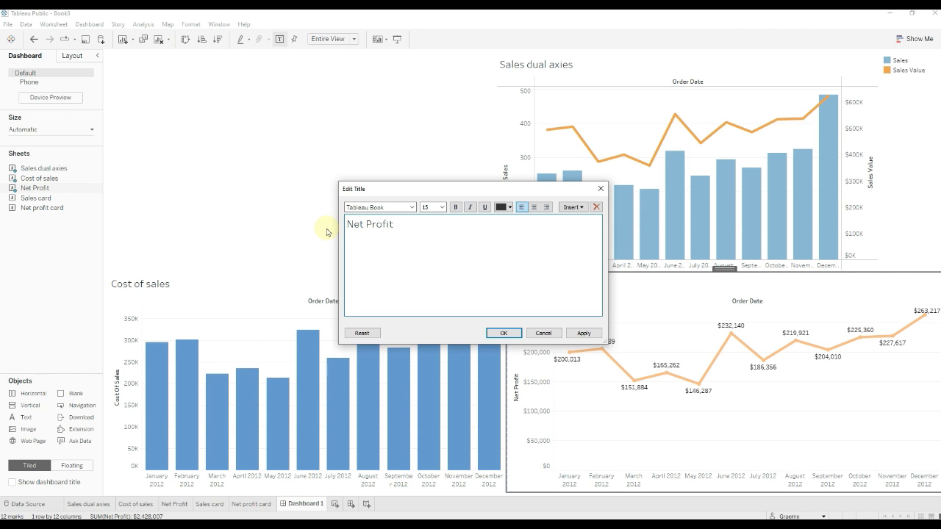
left_click_drag(427, 239, 316, 225)
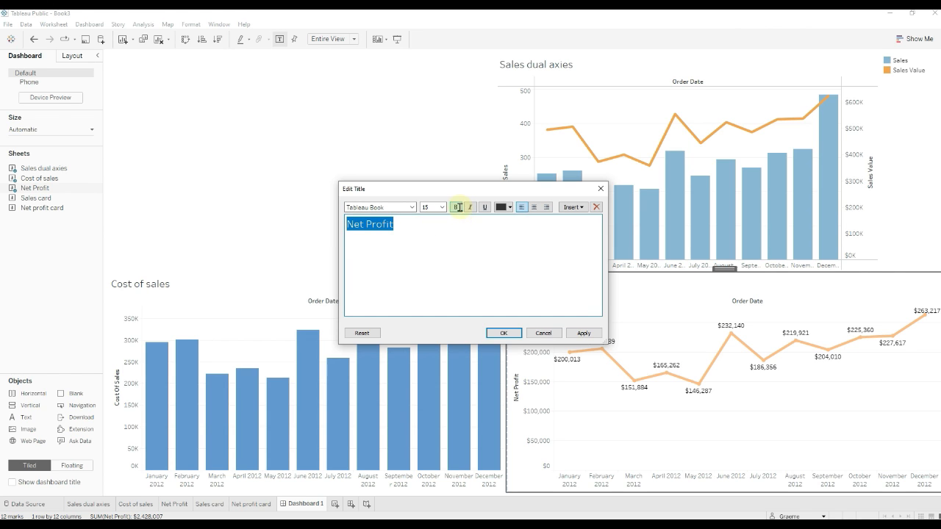
left_click(456, 207)
left_click(534, 207)
left_click(584, 333)
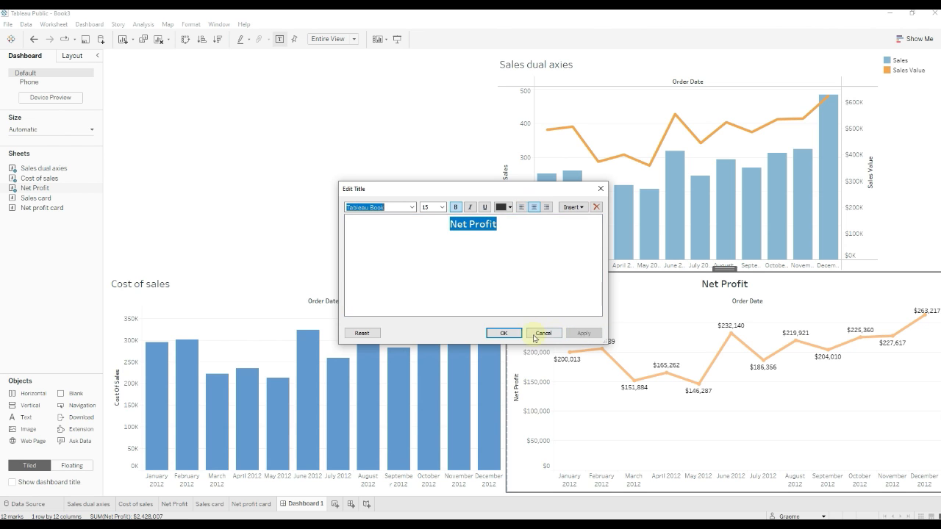
left_click(504, 333)
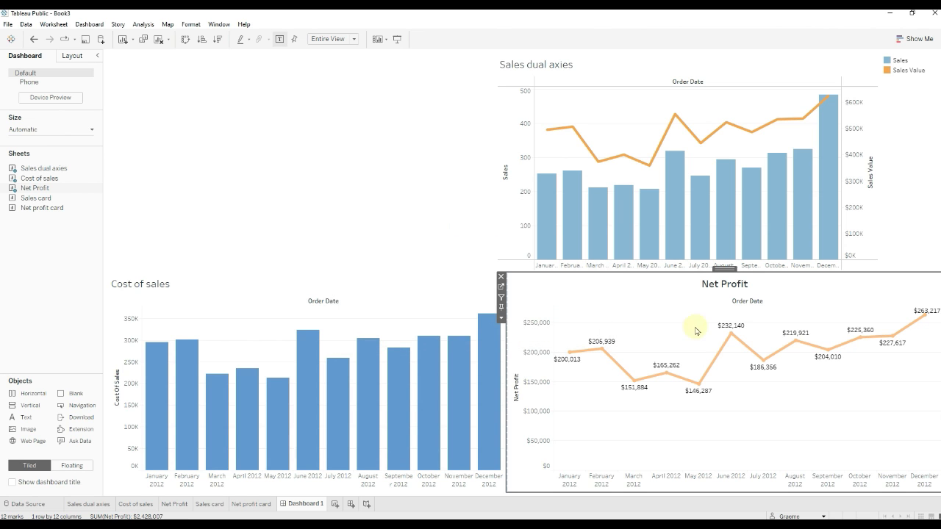
Retitle the Cost of sales chart "Monthly Cost of Sales" in bold, centred text.
double_click(168, 291)
double_click(429, 230)
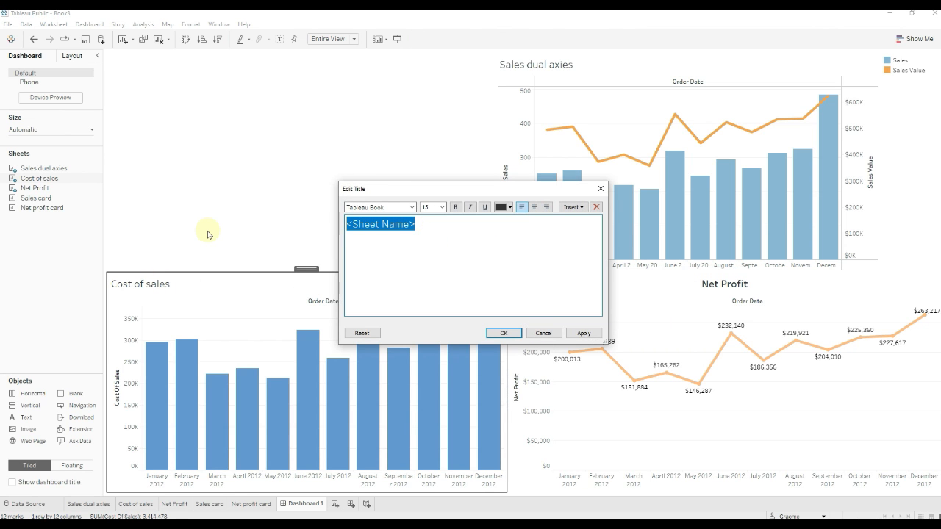
type("Monthly Cost of Sales")
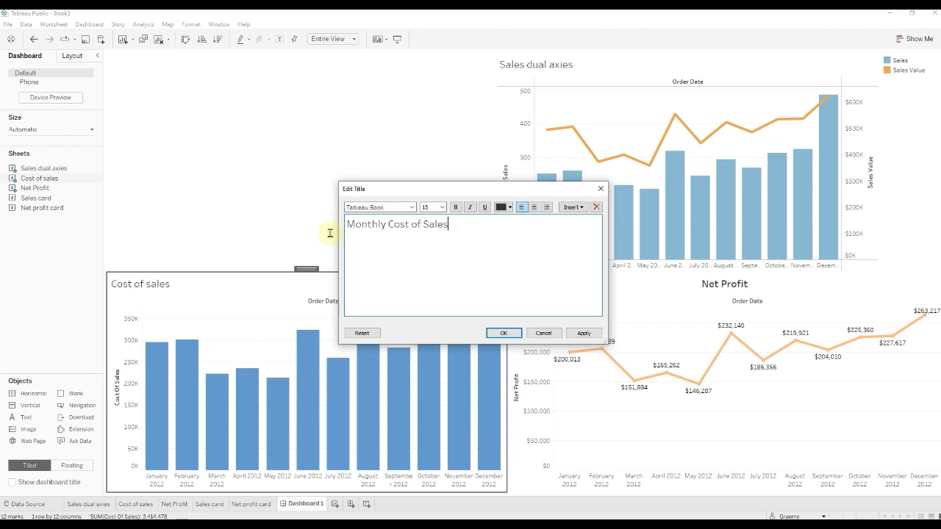
left_click_drag(461, 225, 365, 224)
left_click(456, 206)
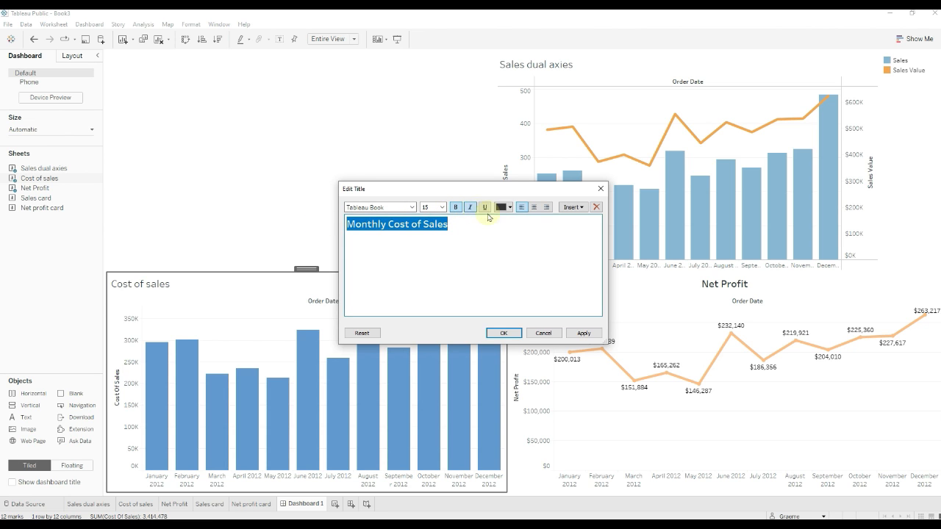
left_click(534, 207)
left_click(597, 334)
left_click(503, 333)
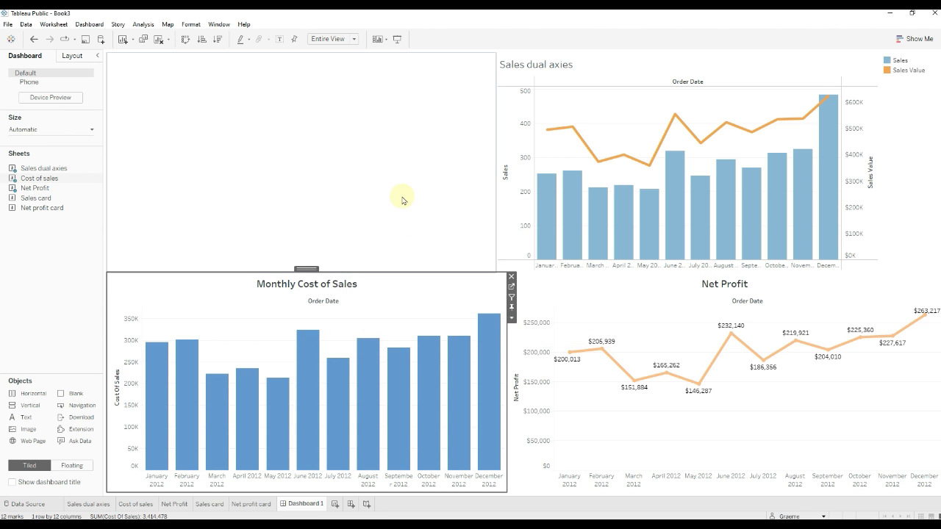
Retitle the Sales dual axies chart "Count of Sales and Sales Value by Month" in bold, centred text.
double_click(531, 66)
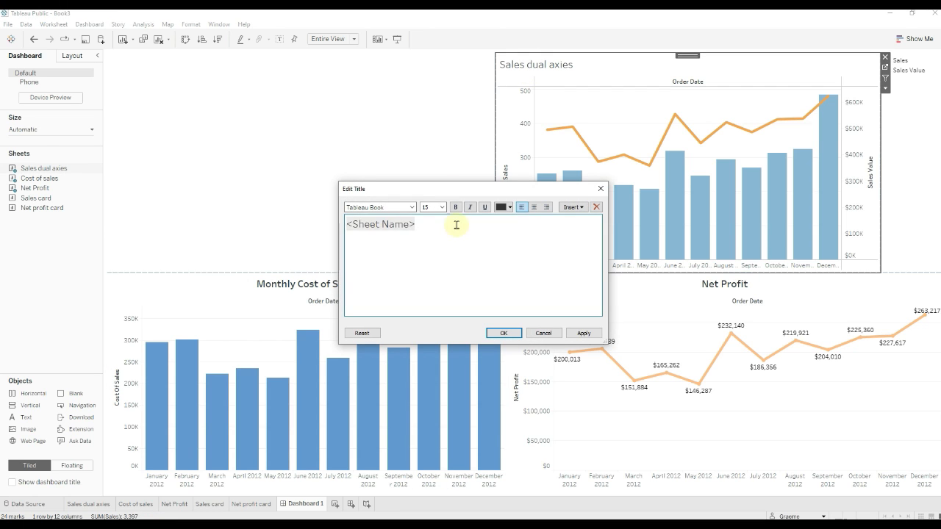
left_click_drag(456, 225, 293, 234)
type("C")
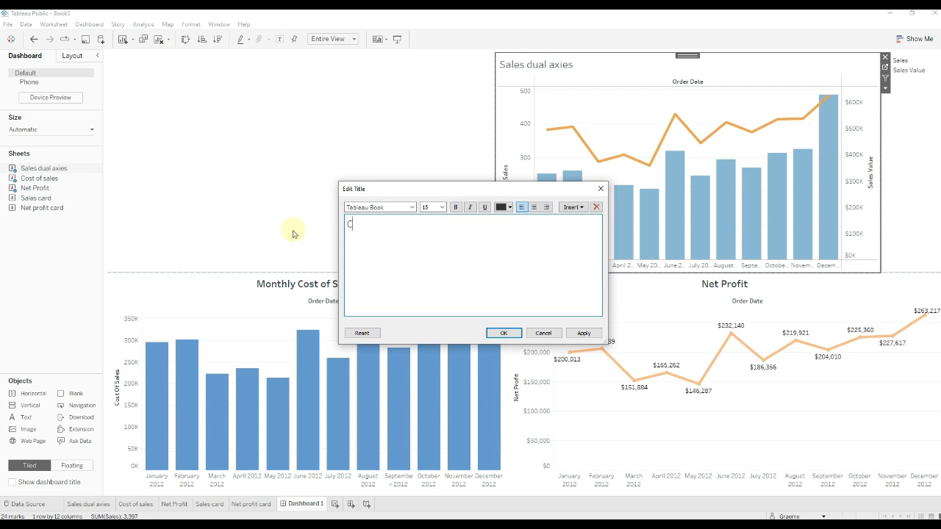
type("ount of Sales and Sales Value by Month")
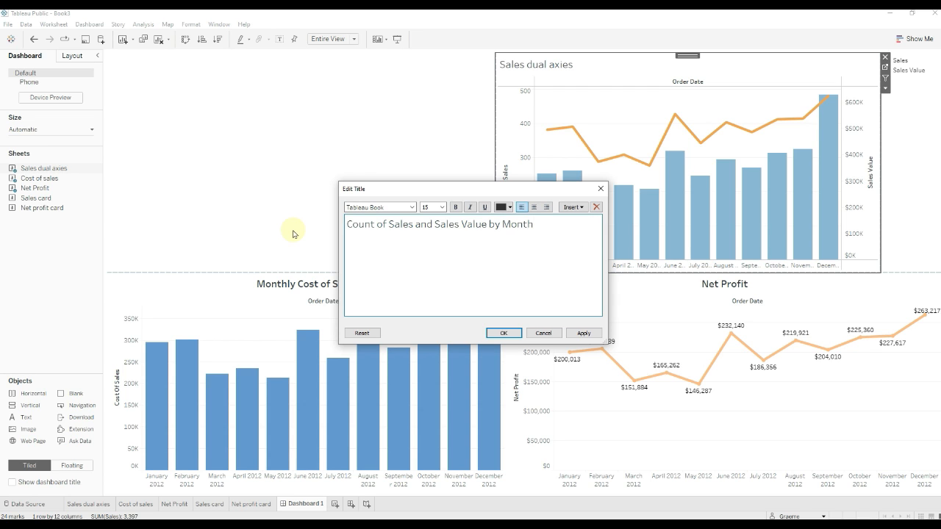
triple_click(550, 223)
left_click(456, 206)
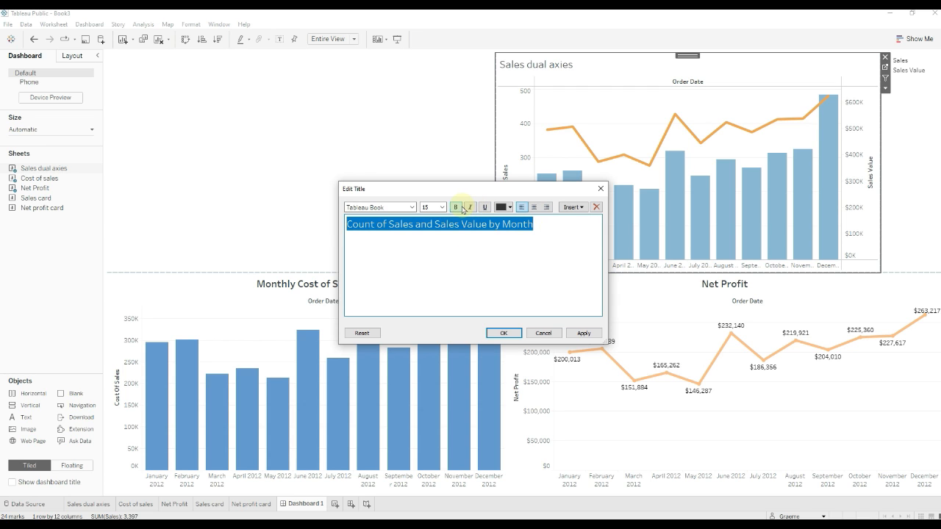
left_click(533, 206)
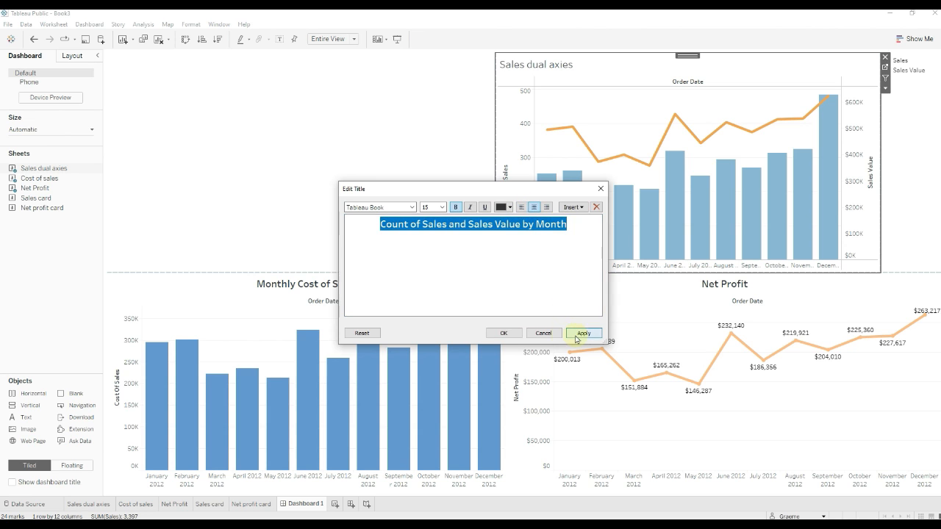
left_click(502, 334)
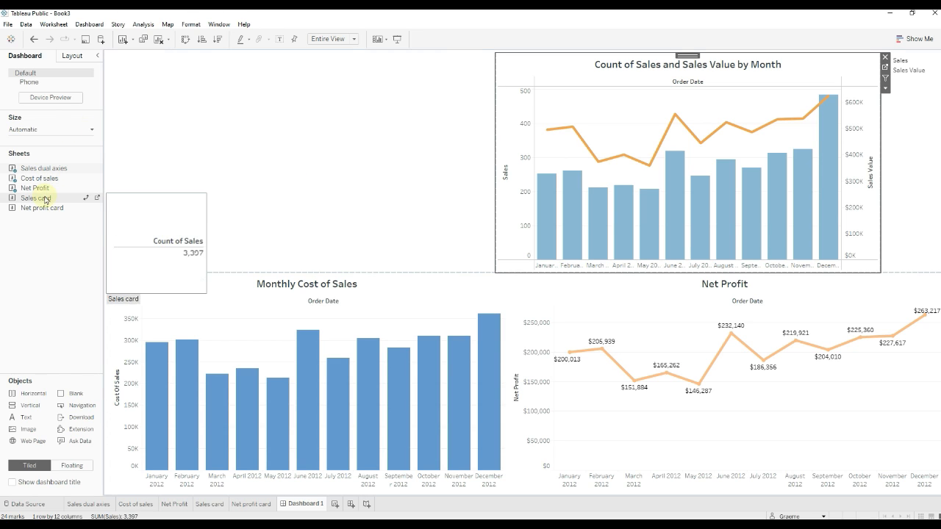
Place the Sales card sheet in the empty upper-left container and stack the Net profit card sheet beneath it.
left_click(245, 189)
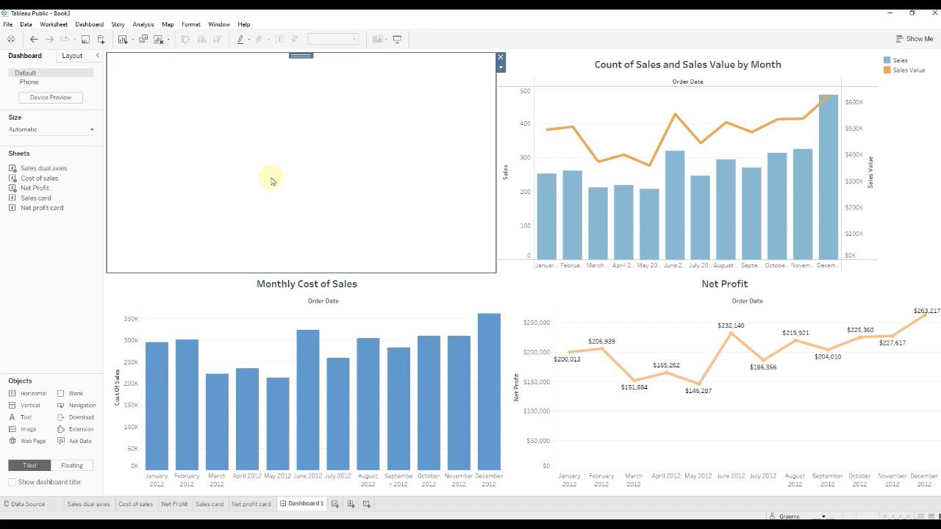
left_click_drag(60, 198, 226, 196)
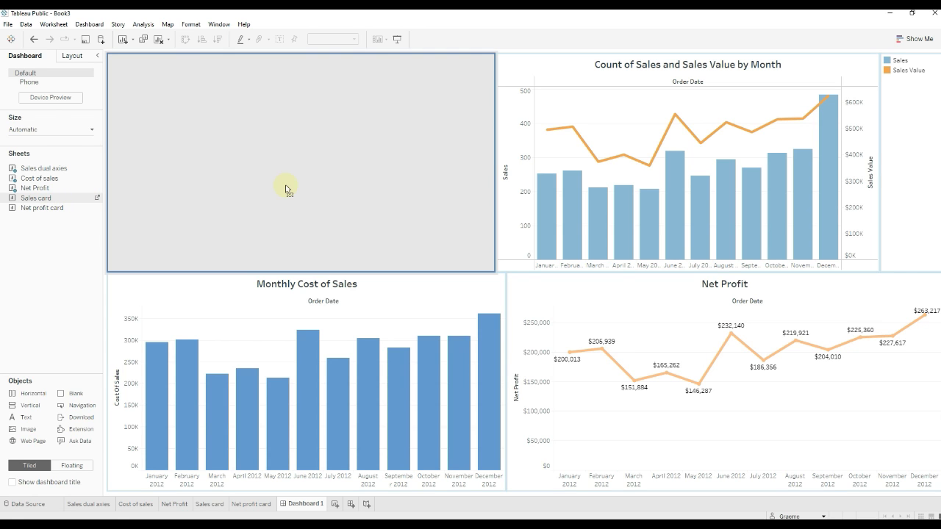
left_click_drag(287, 189, 287, 190)
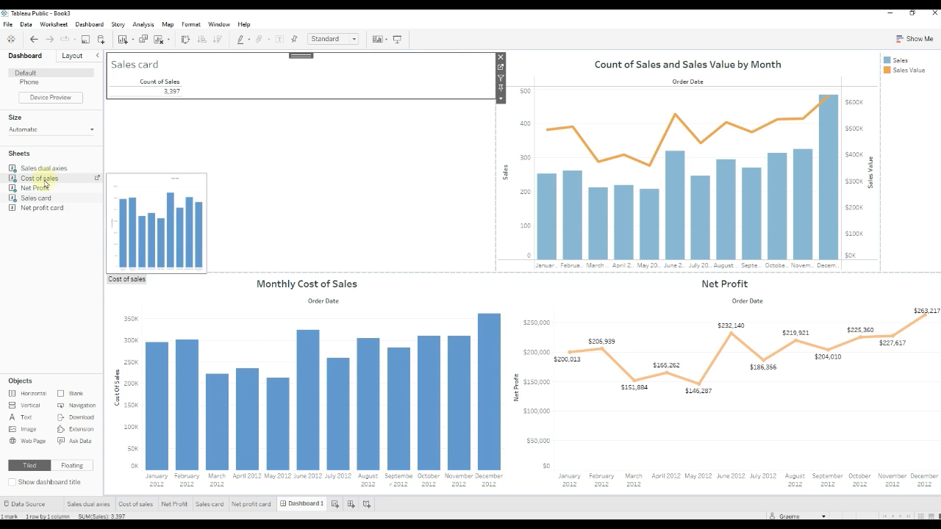
left_click_drag(44, 208, 267, 191)
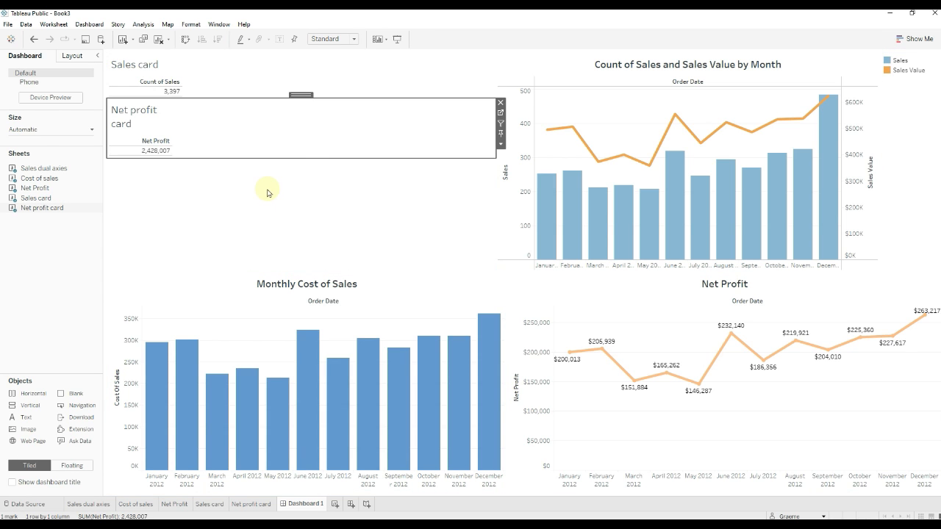
Set the font size of the Net Profit header in the Net profit card to 16.
right_click(165, 145)
left_click(191, 185)
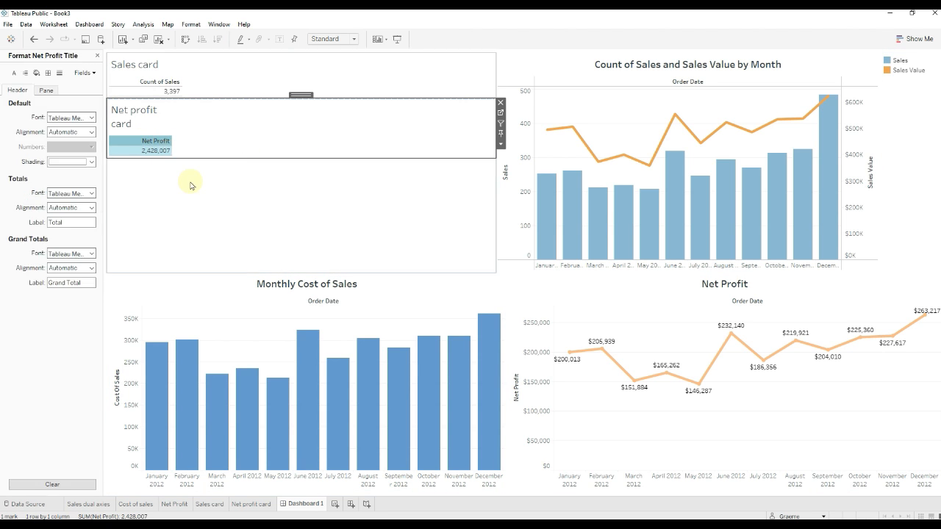
left_click(81, 117)
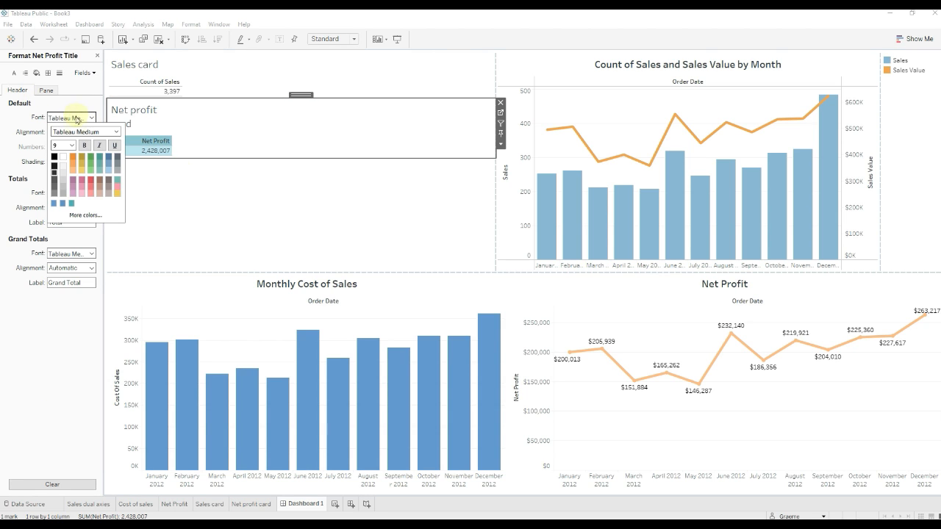
left_click(72, 146)
left_click(69, 202)
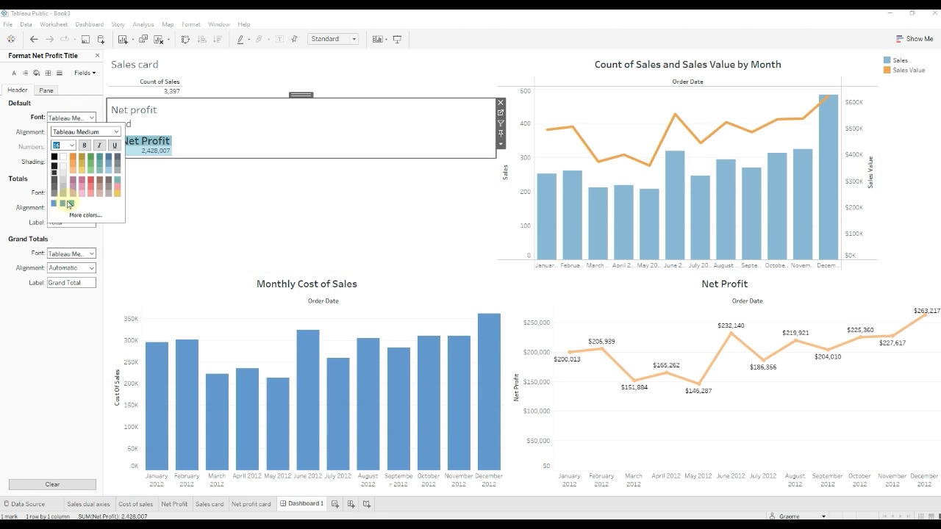
left_click(21, 157)
Try to enlarge the Net profit card's value to font size 16 directly on the dashboard.
left_click(46, 90)
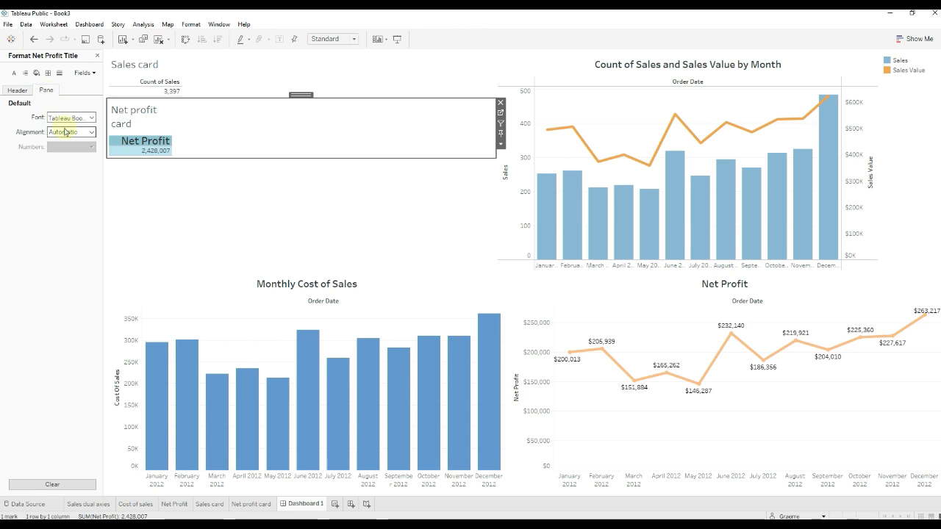
left_click(72, 120)
left_click(72, 146)
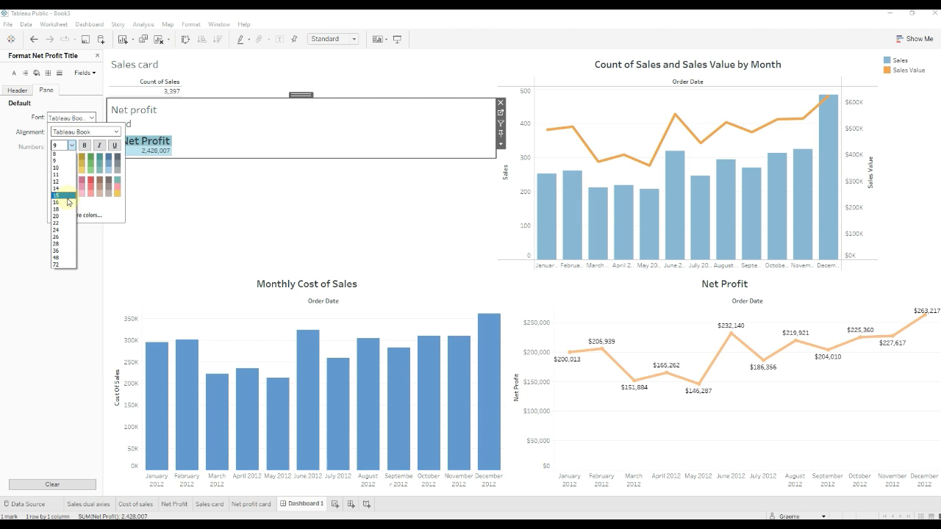
left_click(67, 199)
left_click(28, 200)
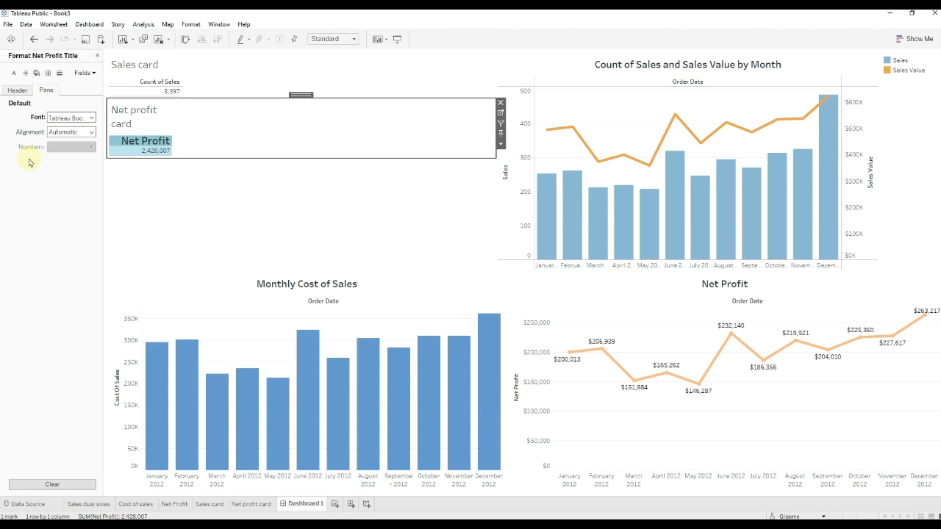
left_click(17, 89)
left_click(192, 147)
right_click(159, 150)
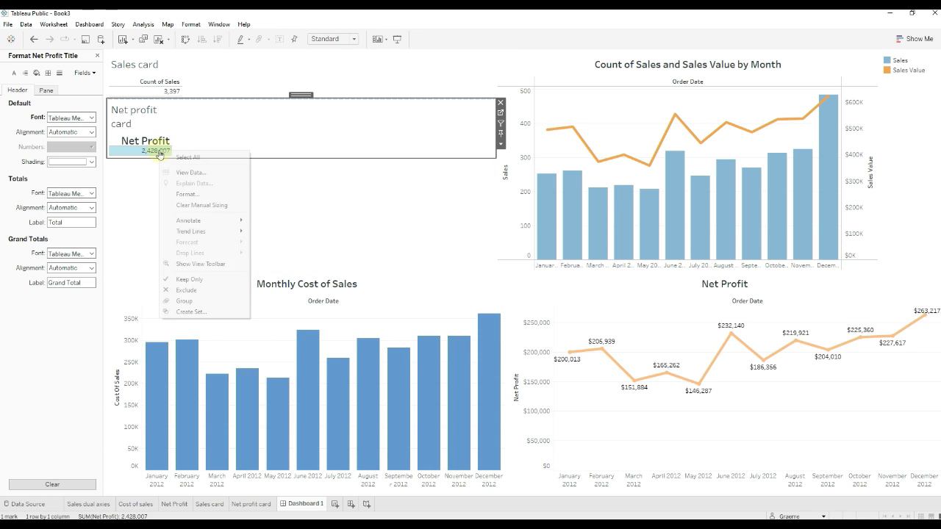
left_click(190, 196)
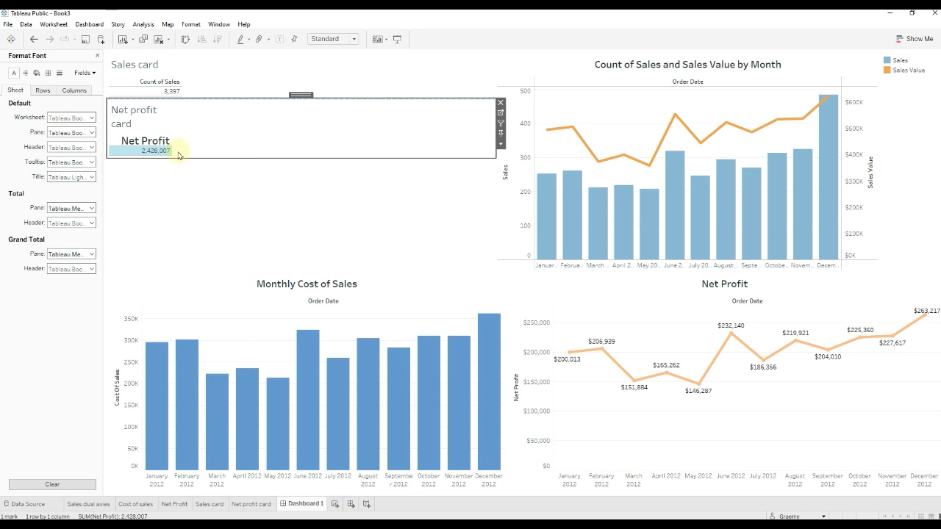
left_click(264, 154)
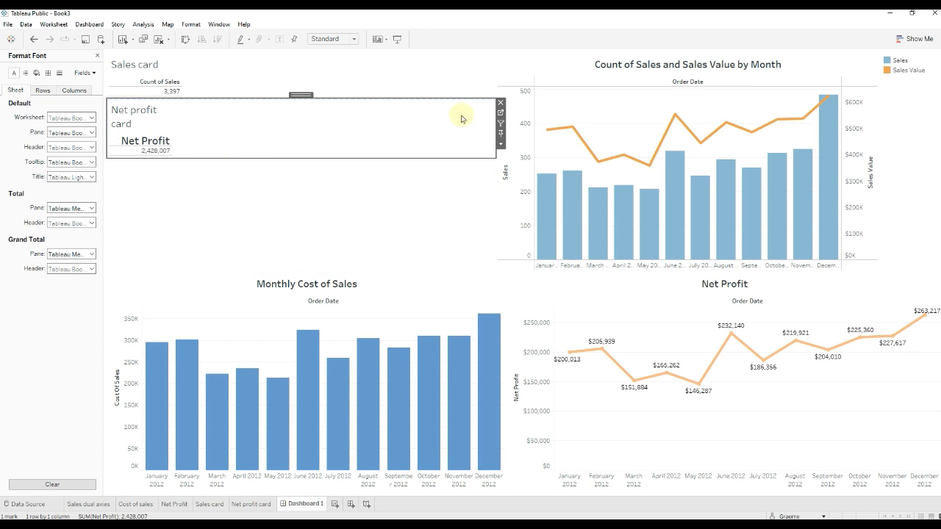
On the Net profit card sheet, set the SUM(Net Profit) value's font size to 16 and widen its column to fit.
left_click(500, 113)
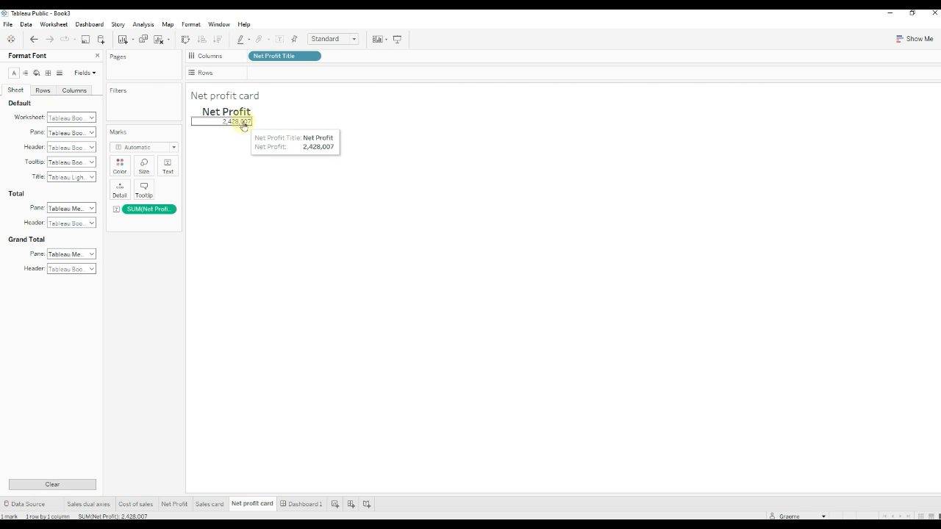
right_click(151, 212)
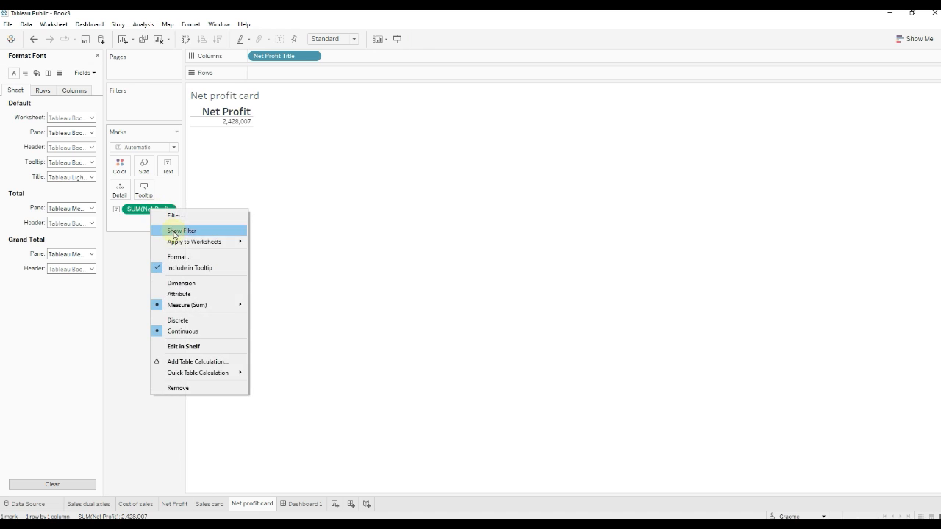
left_click(182, 258)
left_click(76, 119)
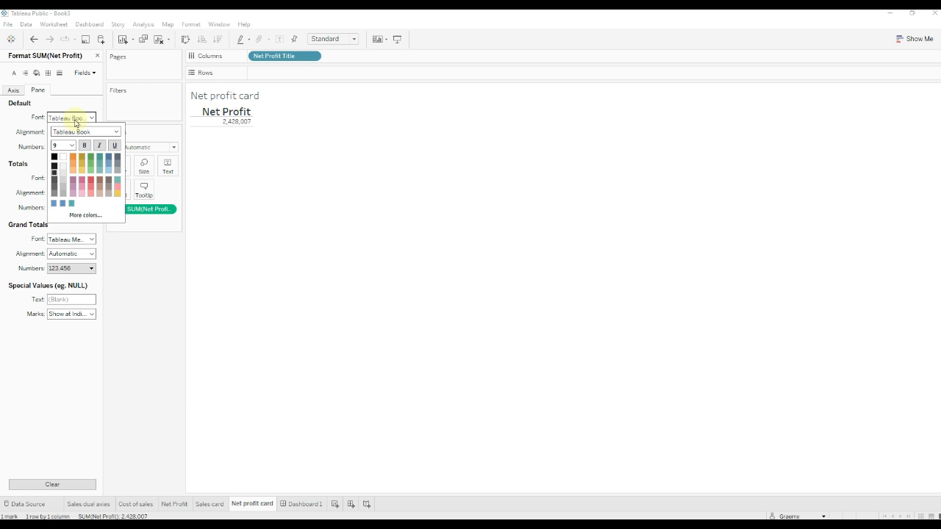
left_click(72, 144)
left_click(66, 209)
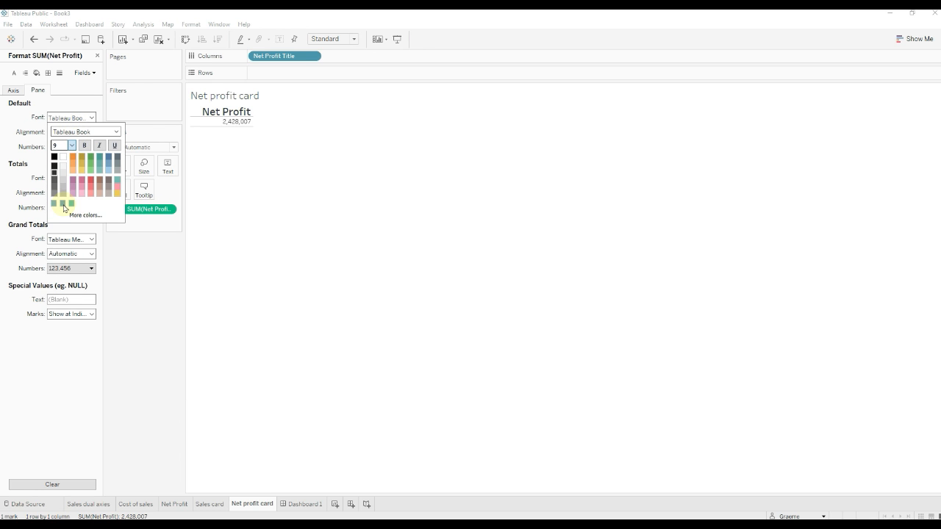
left_click(322, 233)
left_click_drag(271, 130, 271, 130)
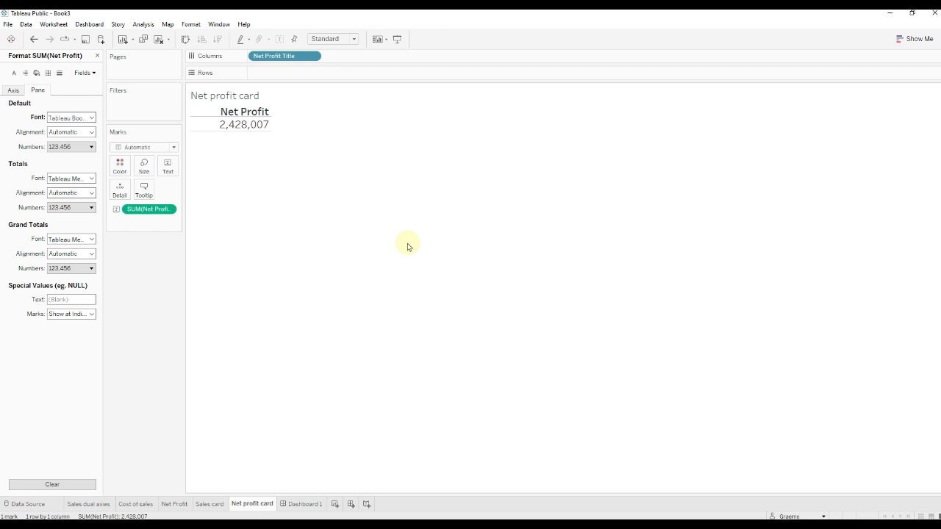
Centre the net profit value horizontally and return to Dashboard 1.
left_click(83, 133)
left_click(73, 171)
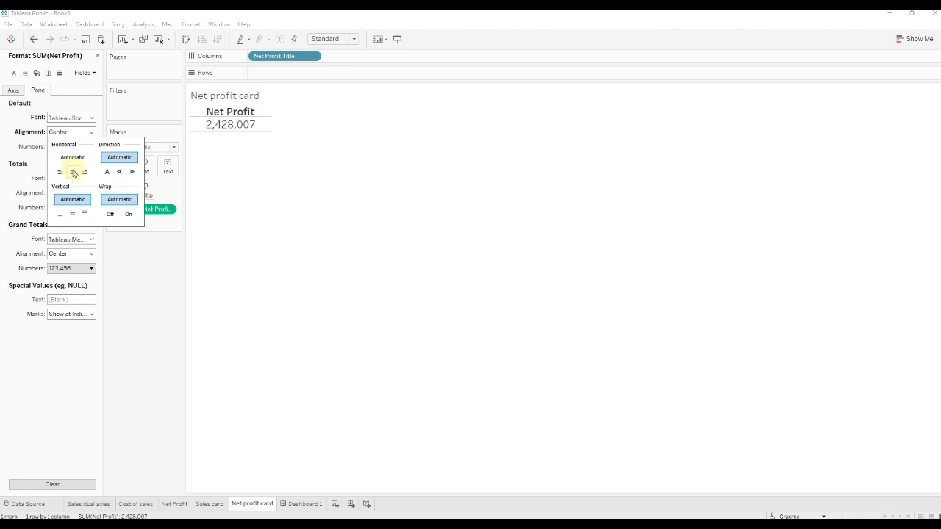
left_click(308, 227)
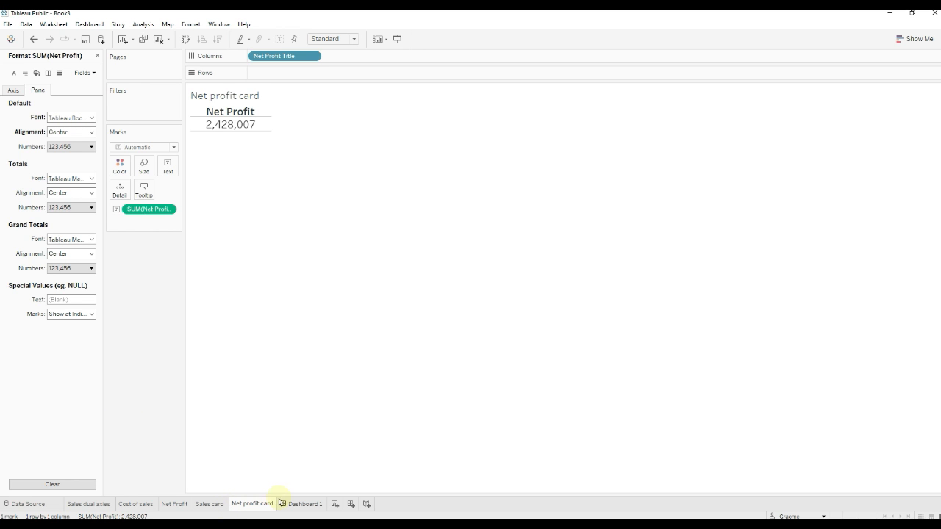
left_click(299, 509)
left_click(208, 255)
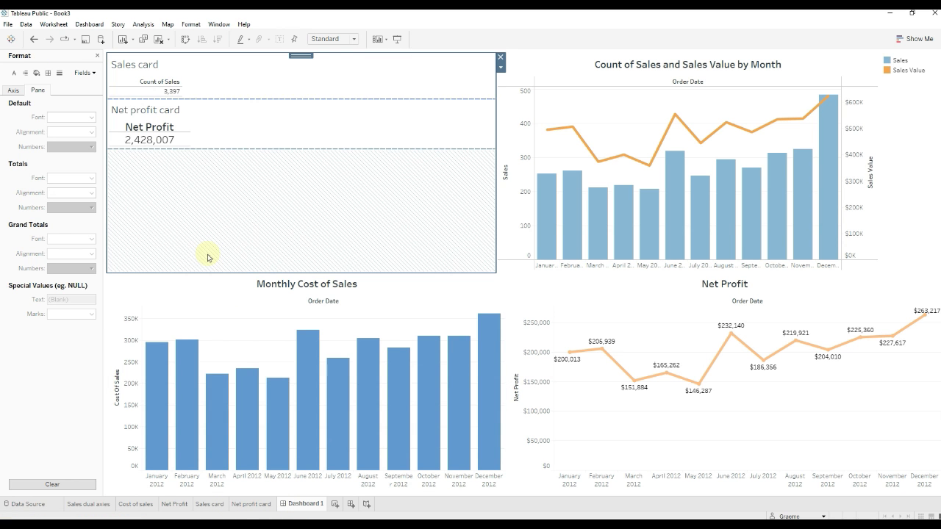
Set the Sales card's Count of Sales header to font size 16 and widen its column to show the full text.
left_click(164, 80)
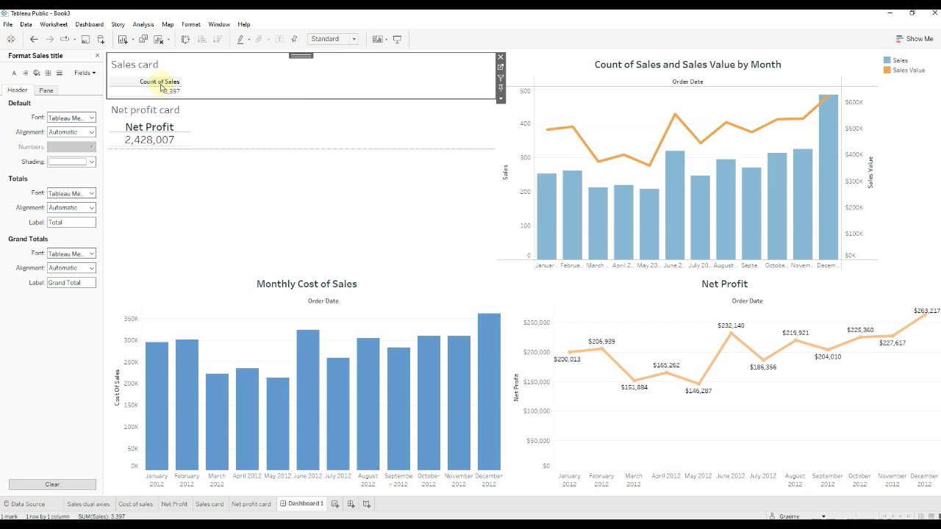
right_click(161, 87)
left_click(185, 127)
left_click(81, 120)
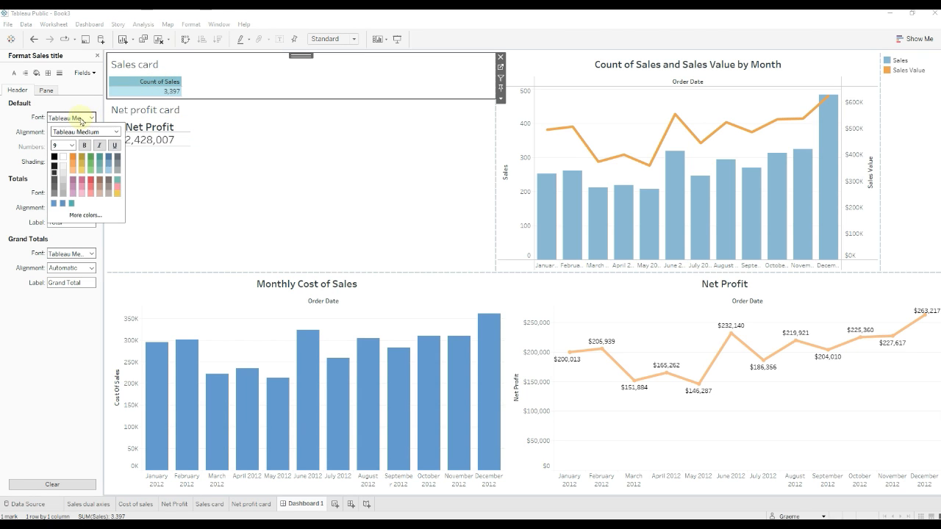
left_click(73, 146)
left_click(62, 210)
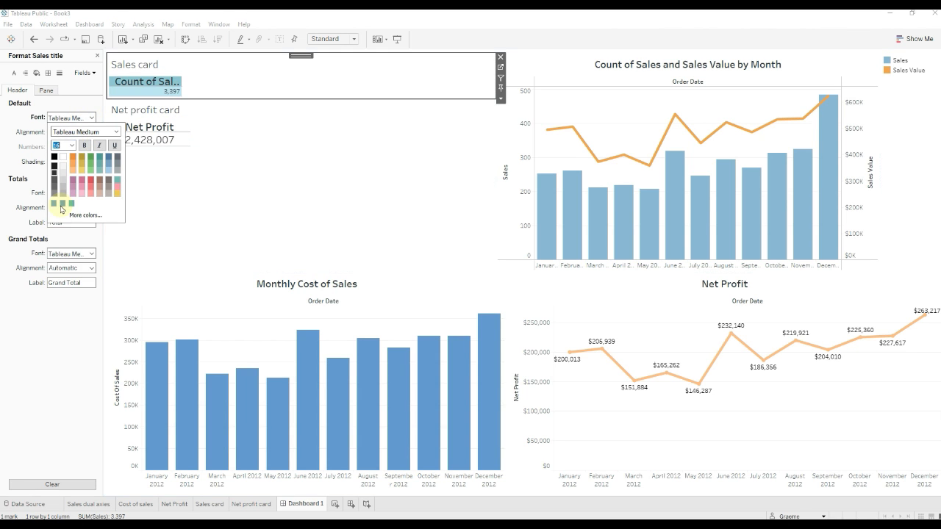
left_click(294, 206)
left_click_drag(181, 81, 213, 83)
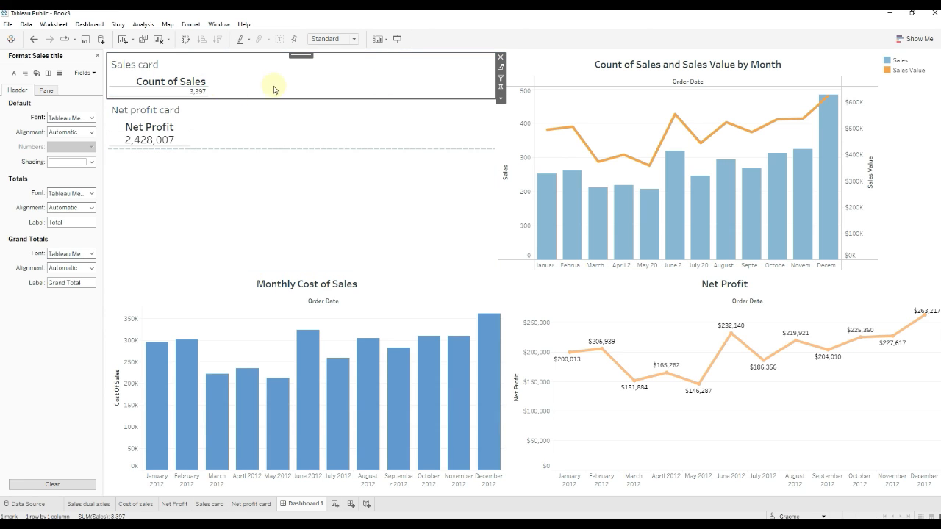
On the Sales card sheet, set the font size of the SUM(Sales) value to 16.
left_click(500, 69)
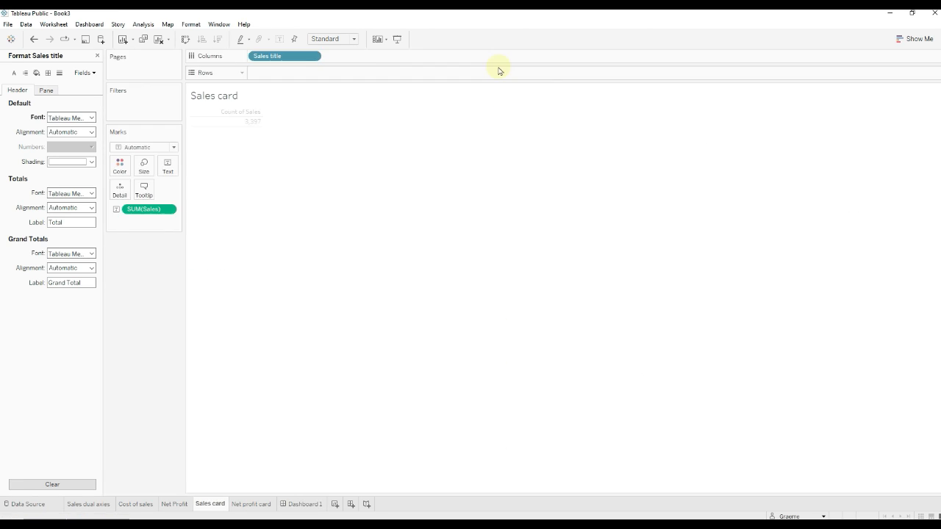
right_click(273, 126)
left_click(231, 168)
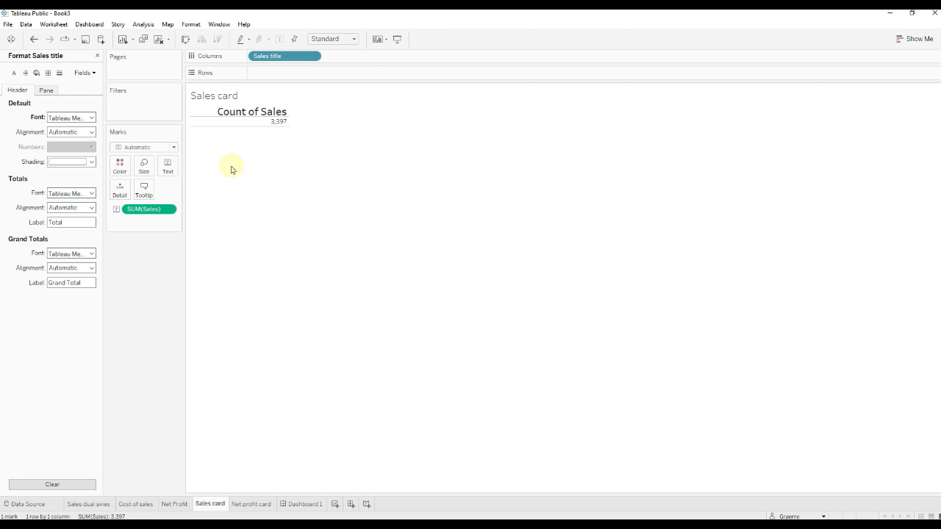
right_click(148, 209)
left_click(186, 257)
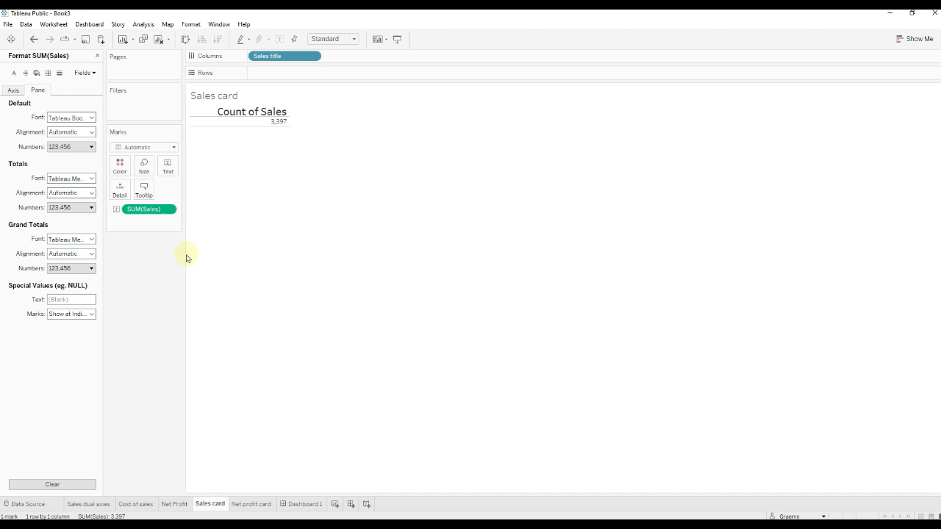
left_click(79, 147)
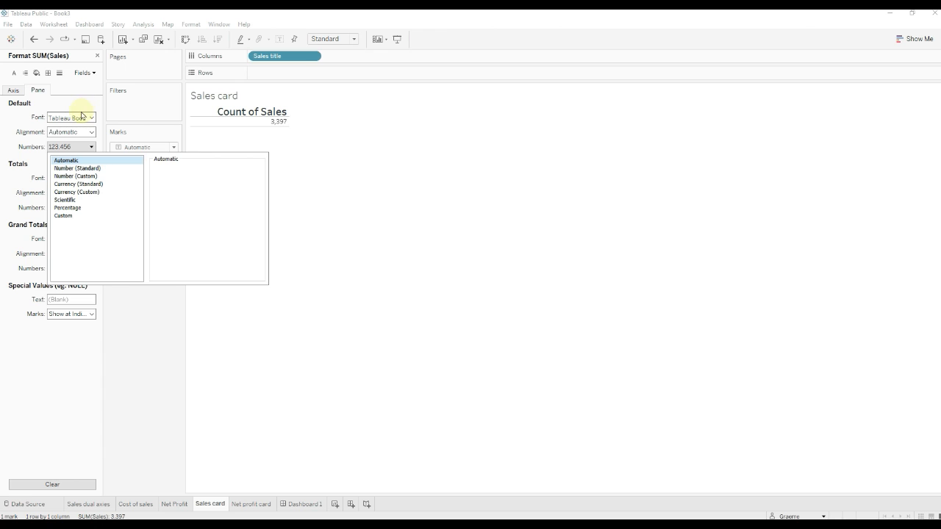
left_click(78, 118)
left_click(72, 145)
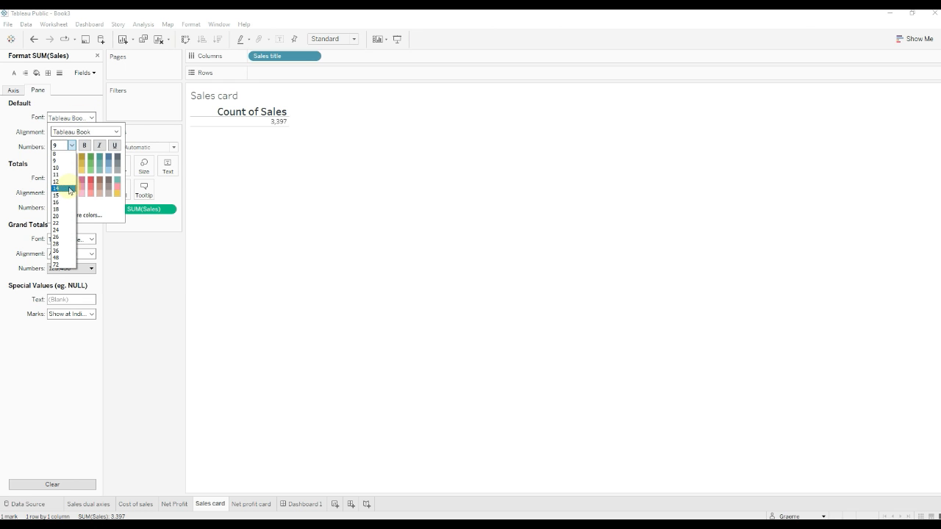
left_click(67, 204)
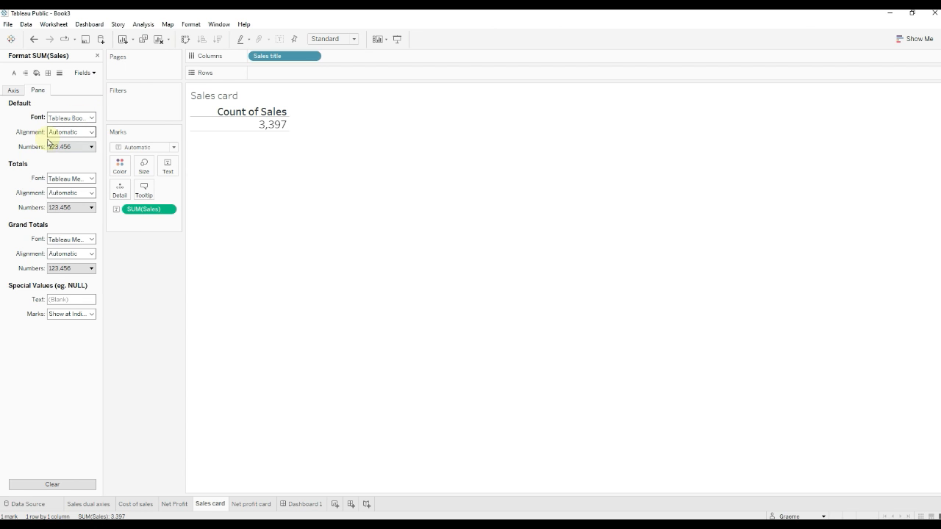
Centre the sales value horizontally and return to Dashboard 1.
left_click(71, 132)
left_click(73, 172)
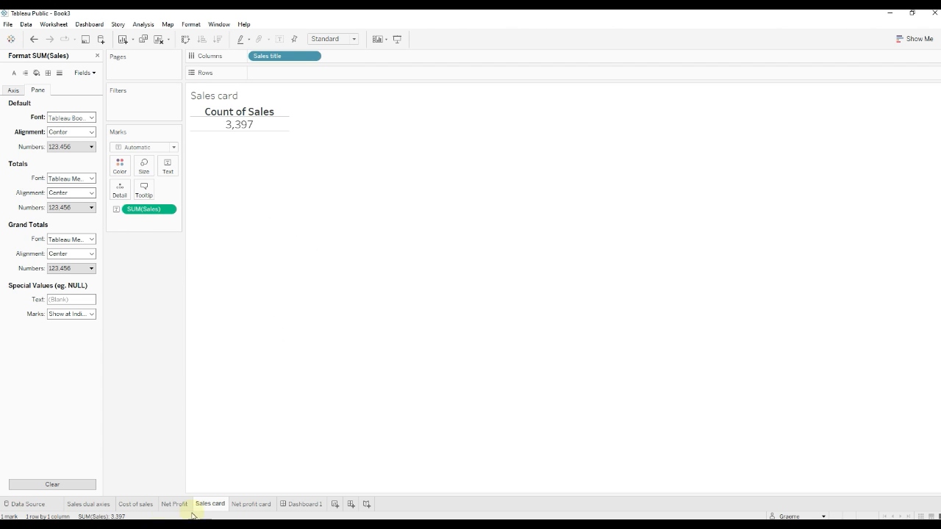
left_click(324, 508)
left_click(277, 249)
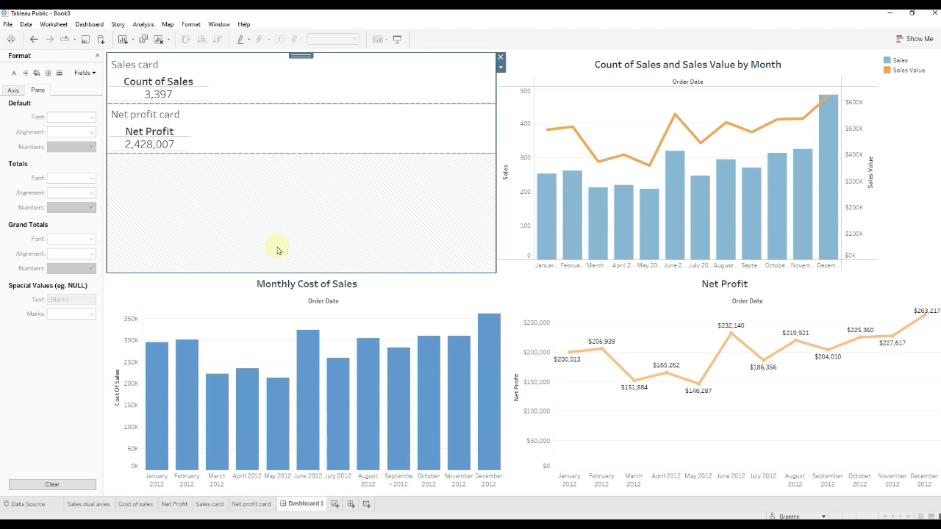
Fit the Net profit card to Entire View and lower its upper border to even out the two cards' heights.
left_click(321, 135)
left_click(500, 148)
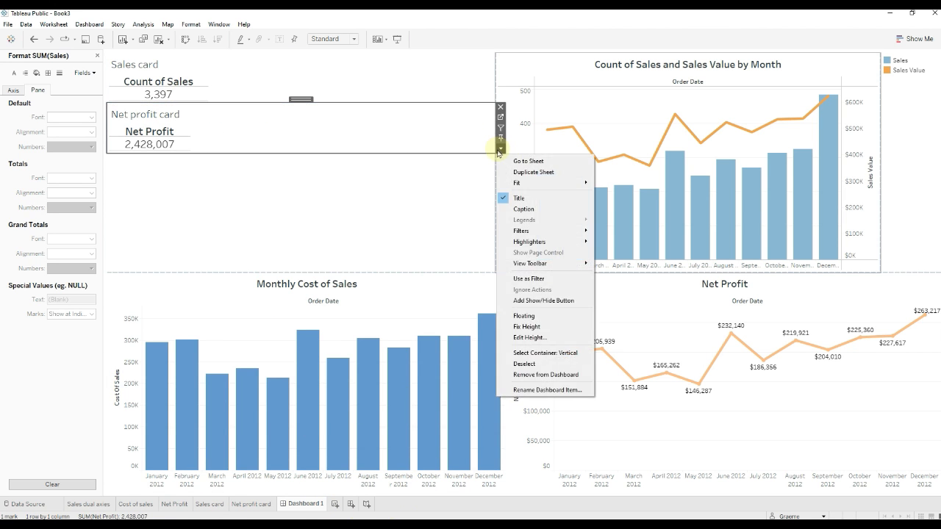
mouse_move(531, 183)
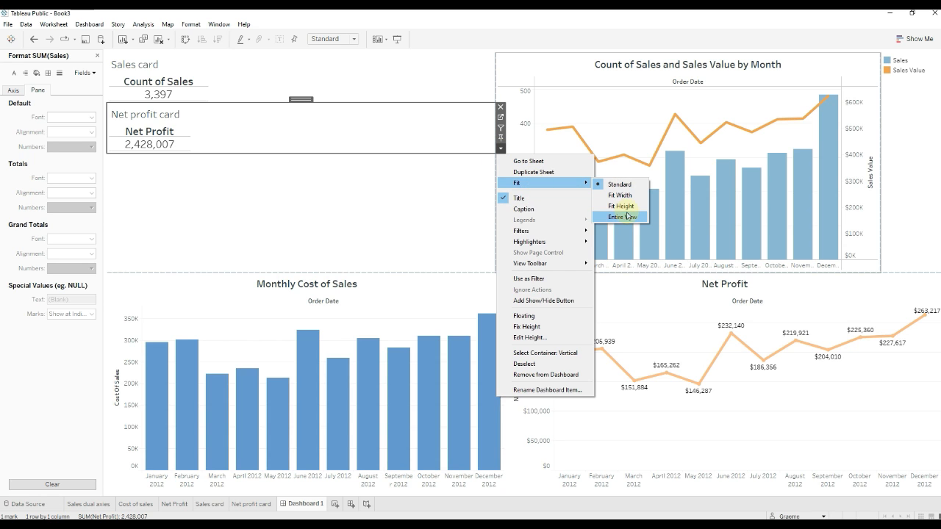
left_click(622, 217)
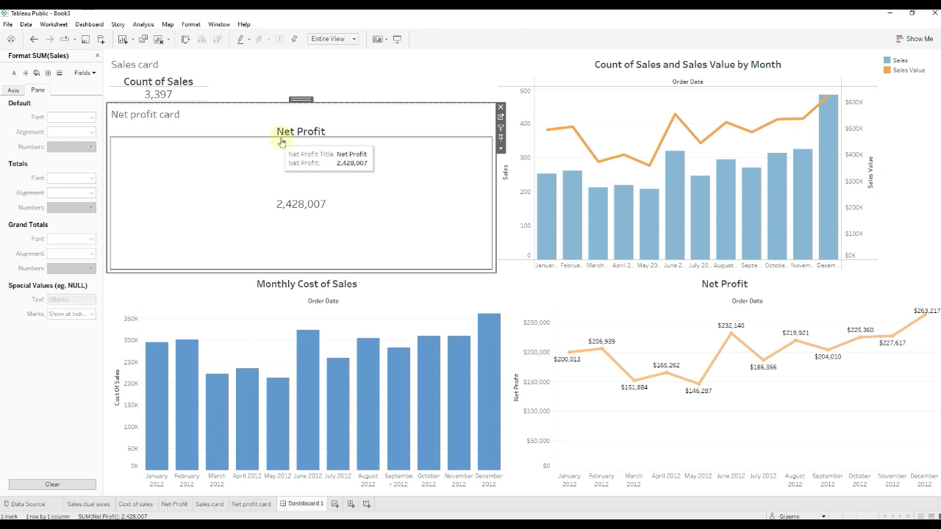
left_click_drag(340, 103, 338, 152)
Fit the Sales card to Entire View so it fills its container.
left_click(340, 135)
left_click(338, 134)
left_click(500, 98)
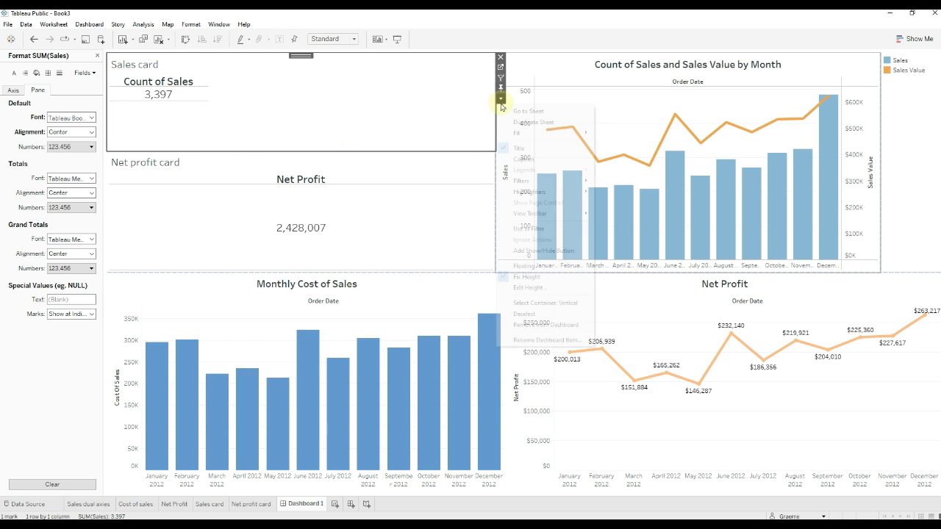
mouse_move(570, 137)
left_click(622, 167)
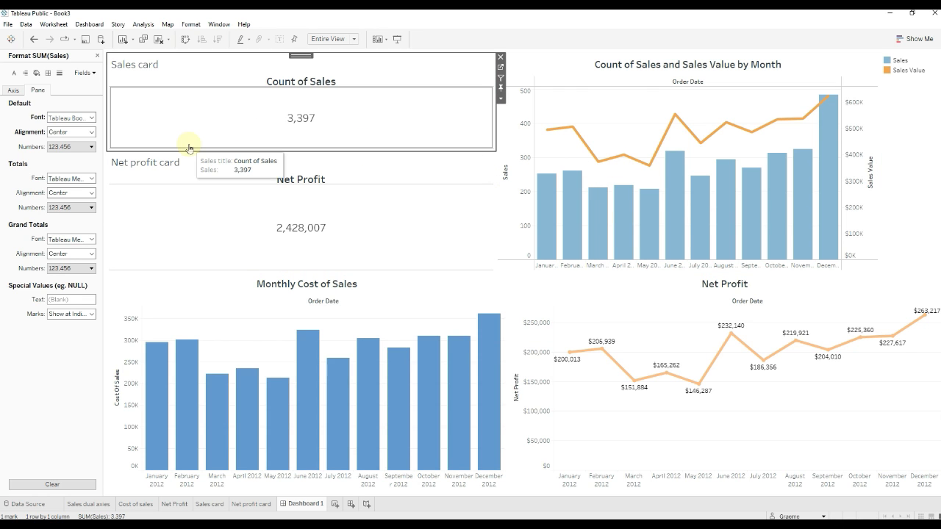
Hide the worksheet titles of the Sales card and the Net profit card on the dashboard.
right_click(144, 72)
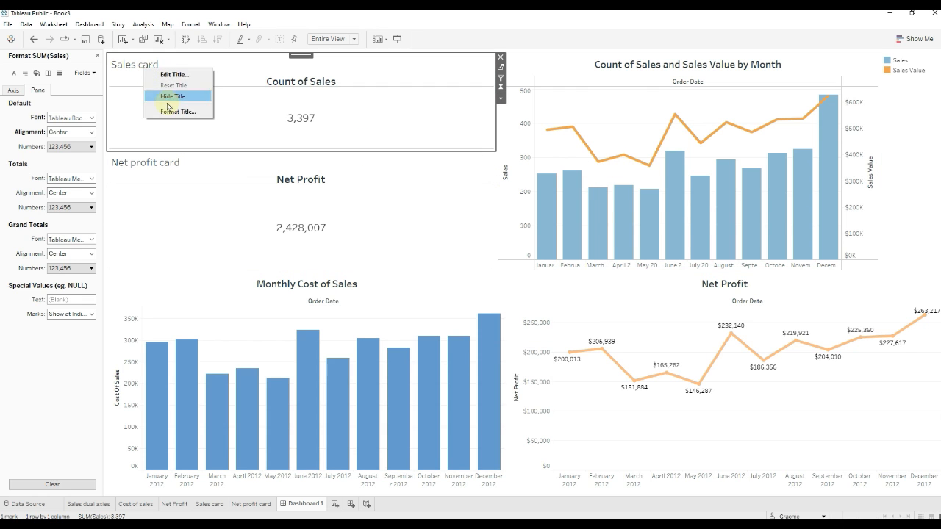
left_click(171, 96)
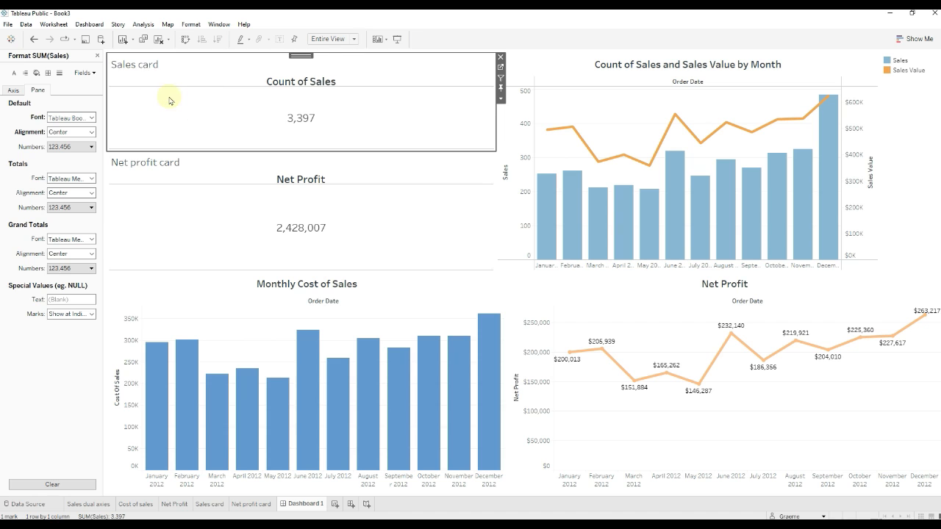
right_click(157, 160)
left_click(189, 187)
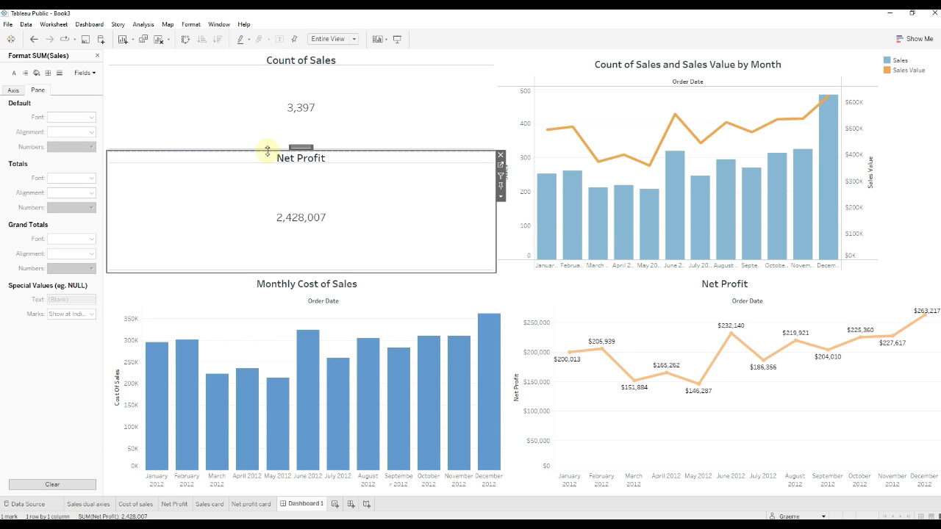
Lower the border between the Count of Sales and Net Profit cards to even out their heights.
left_click_drag(269, 158, 267, 158)
left_click(311, 220)
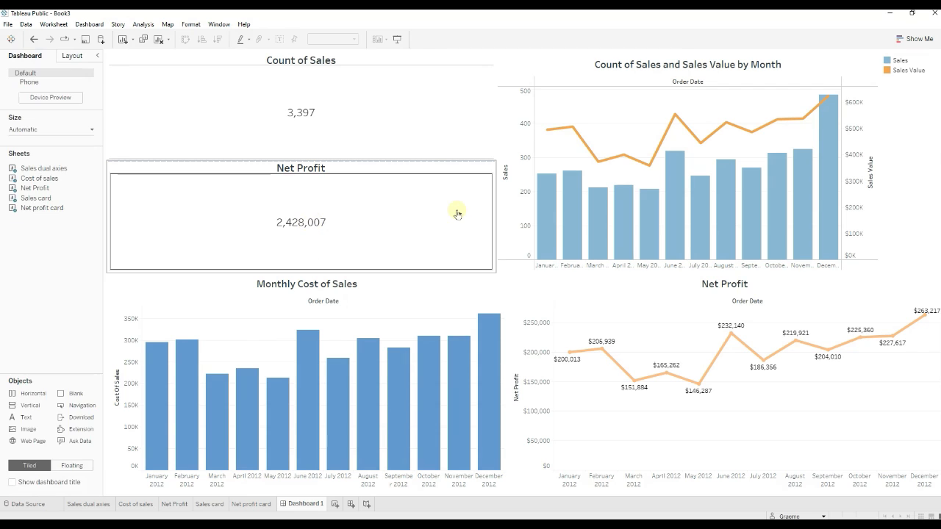
left_click(298, 131)
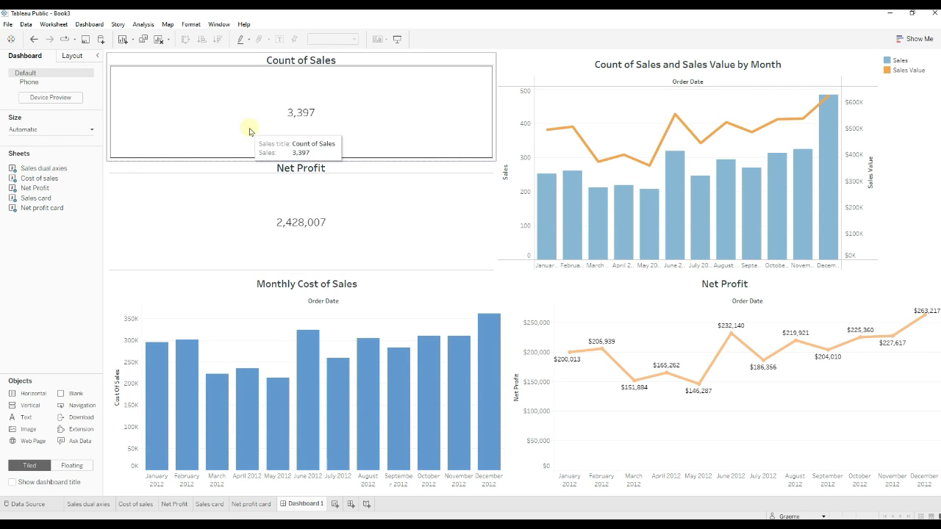
left_click(157, 181)
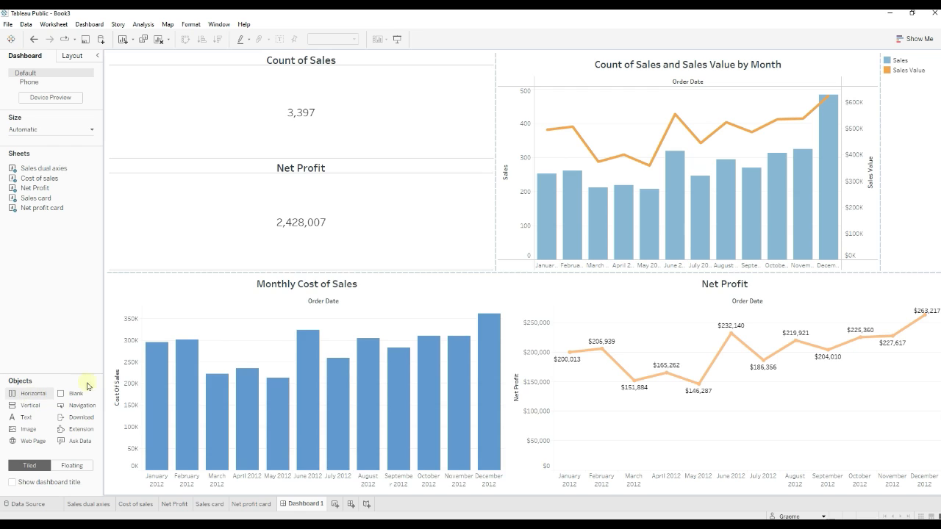
Add an empty layout container beside the two cards, ahead of them in the upper row, and narrow it to widen the cards.
left_click_drag(87, 386, 161, 213)
left_click_drag(125, 172, 120, 171)
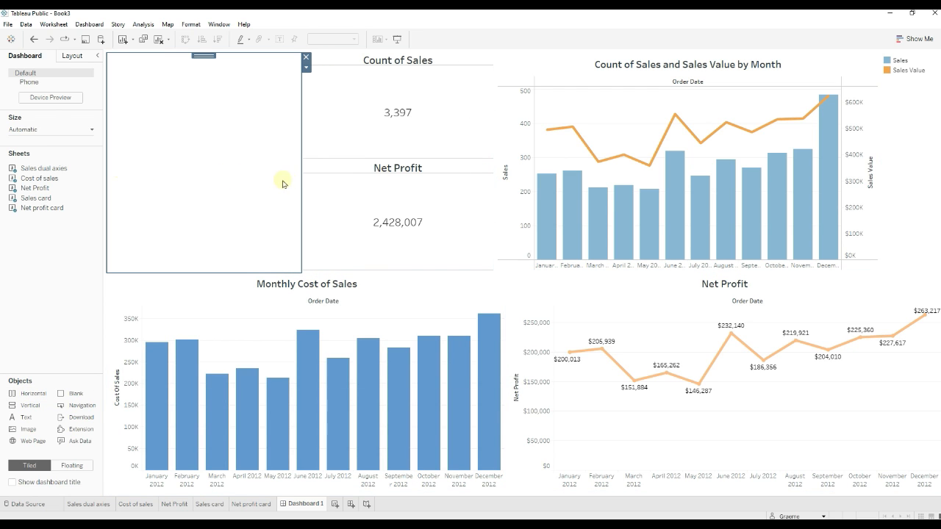
left_click_drag(301, 182, 247, 183)
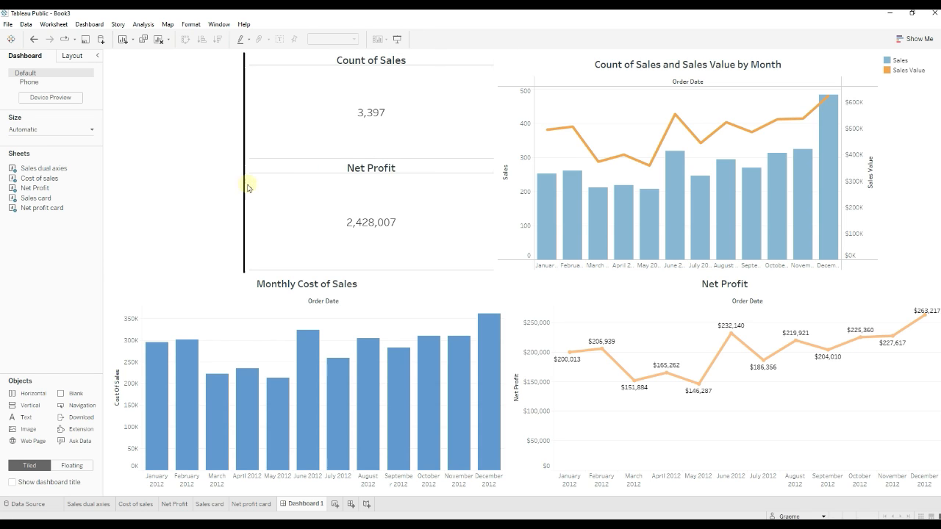
left_click(350, 199)
Show the Month, Year of Order Date filter for the Count of Sales and Sales Value by Month chart.
left_click(862, 73)
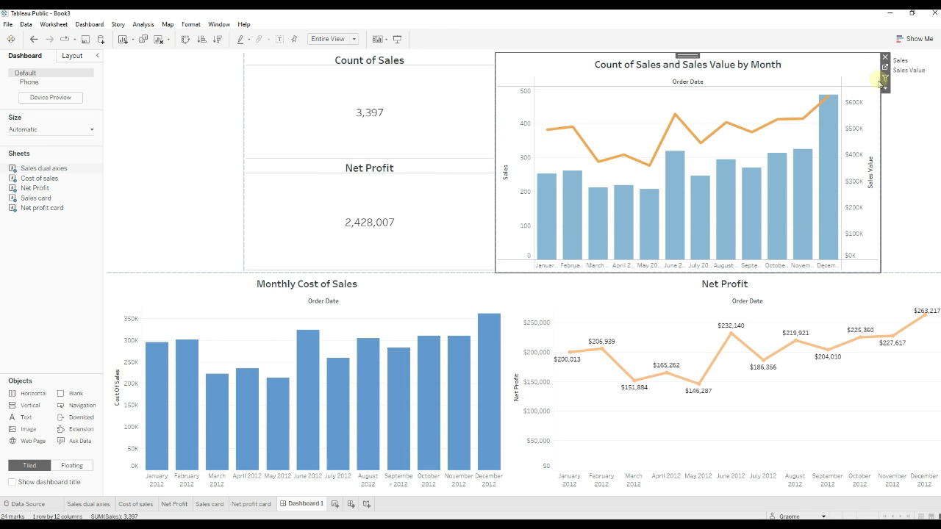
left_click(885, 89)
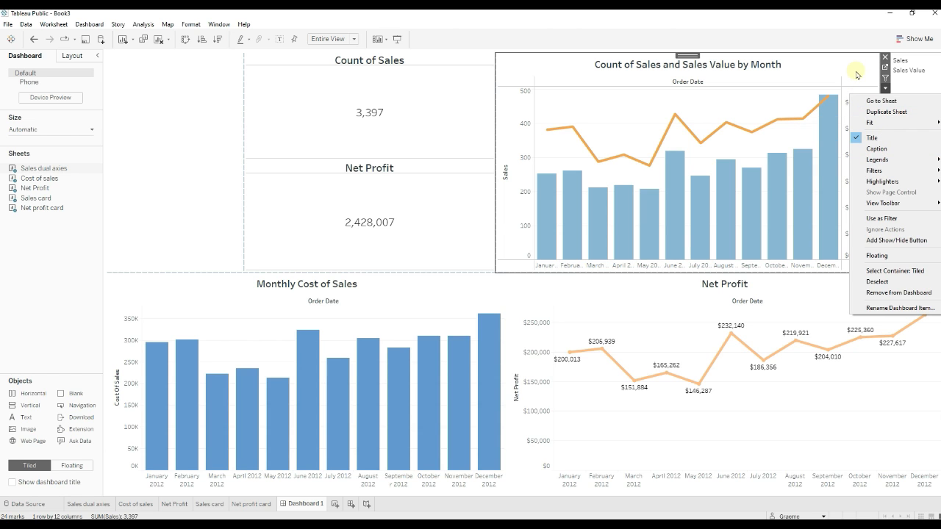
mouse_move(870, 172)
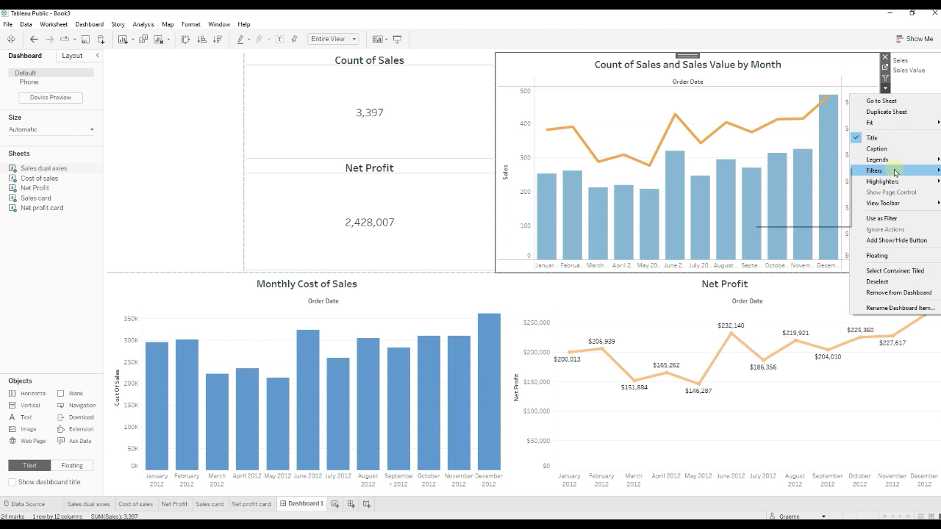
left_click(804, 198)
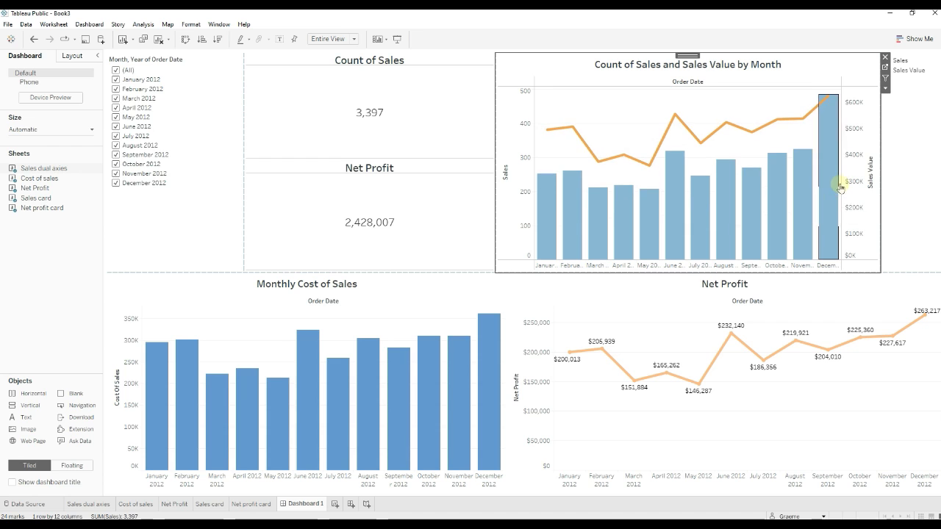
mouse_move(828, 187)
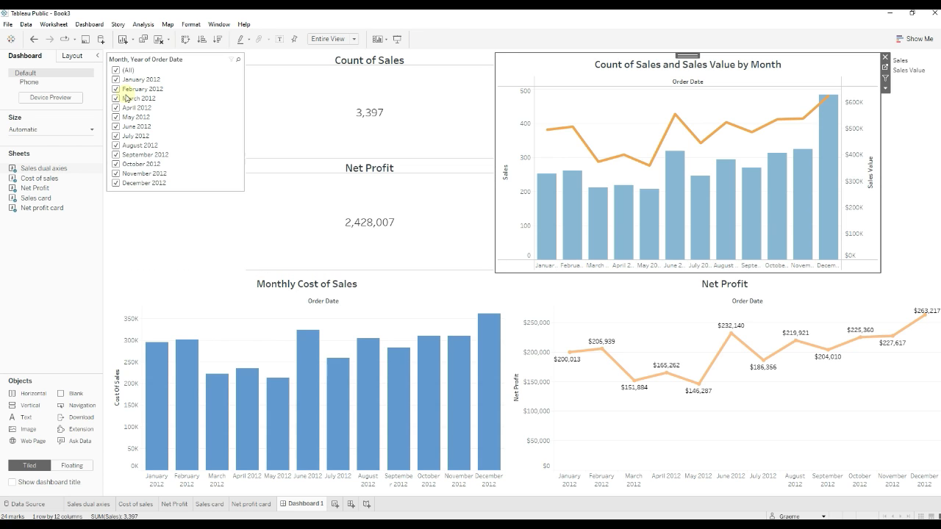
Retitle the order date filter as Month-Year, in bold and centred.
left_click(180, 218)
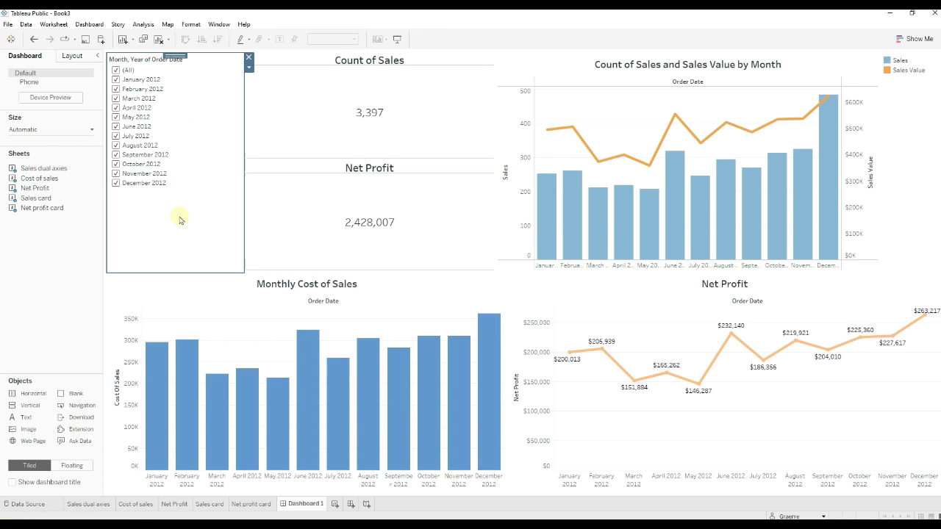
double_click(151, 62)
left_click_drag(440, 231, 319, 226)
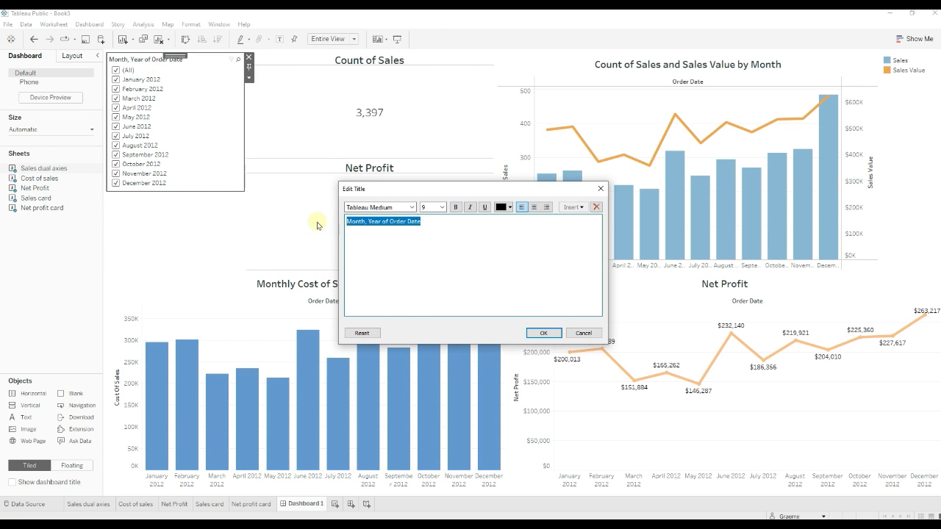
type("Month-Year")
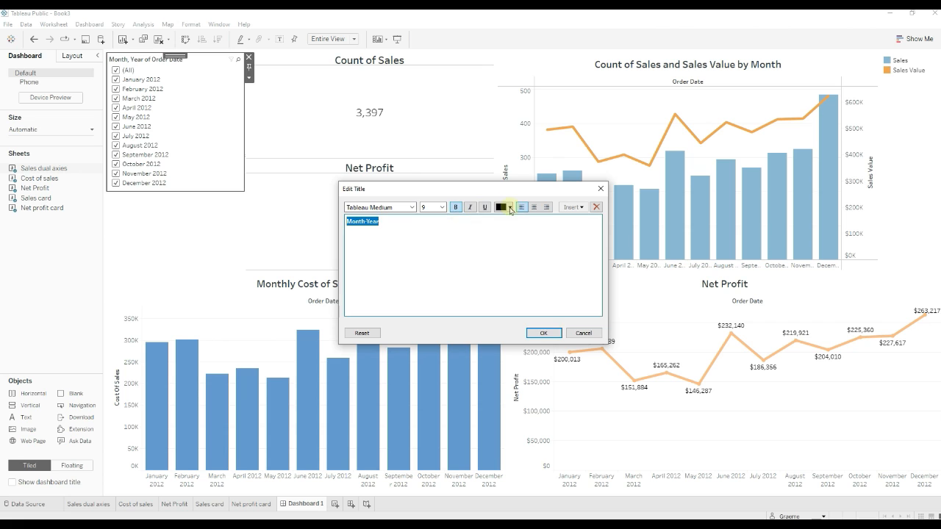
left_click(533, 208)
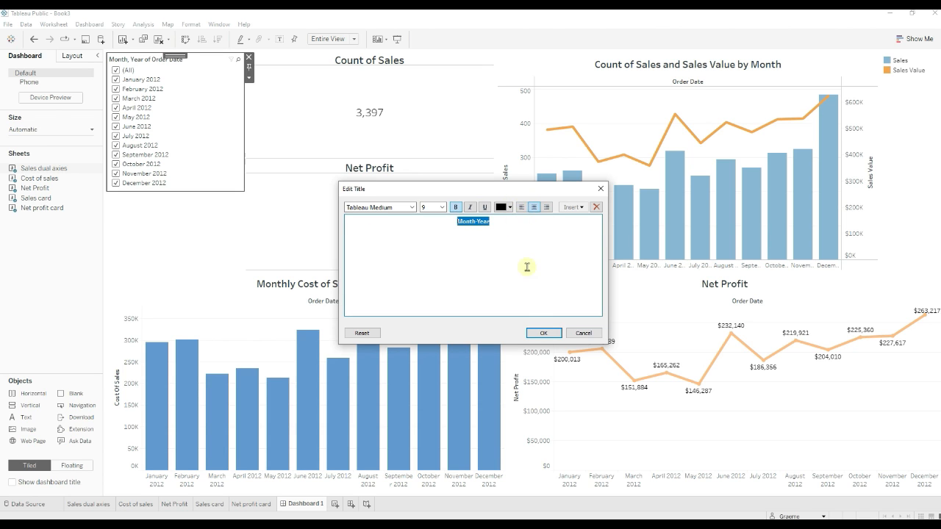
left_click(543, 333)
left_click(80, 237)
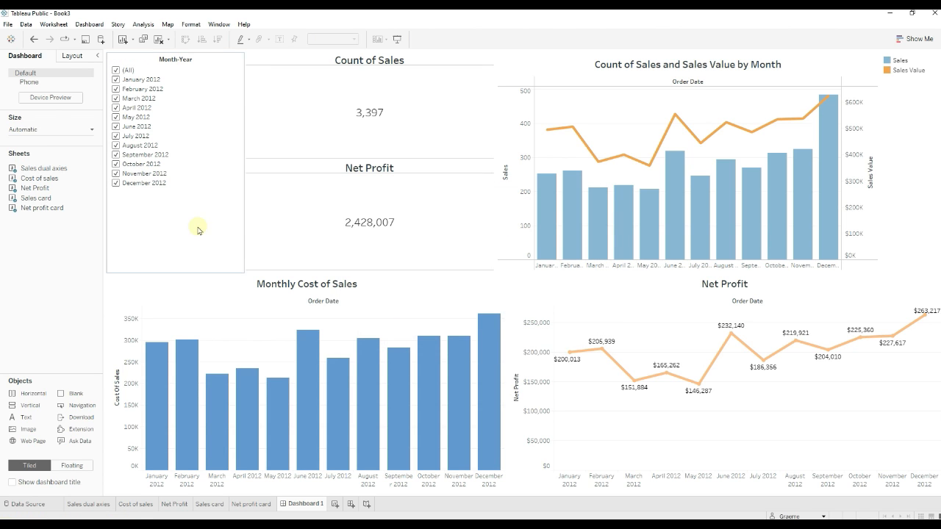
Set the font size of the Month-Year filter title to 12.
double_click(175, 59)
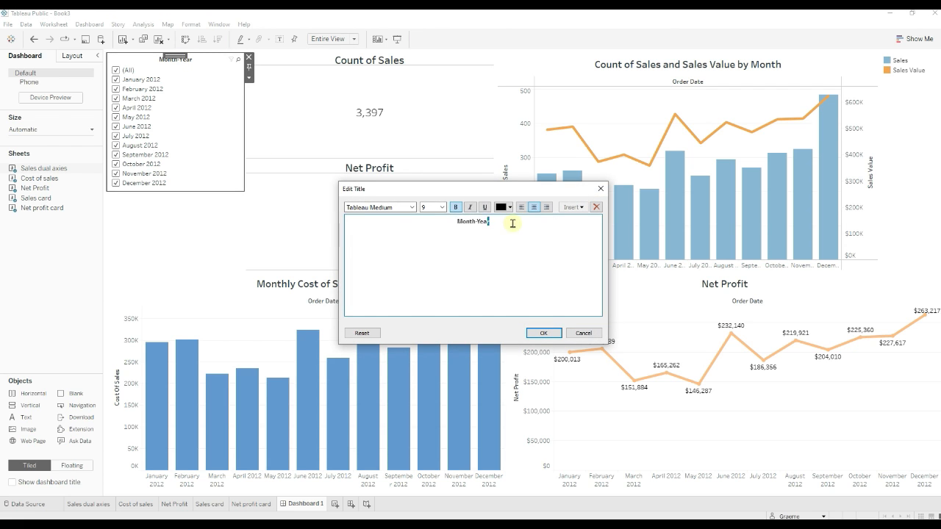
left_click(443, 207)
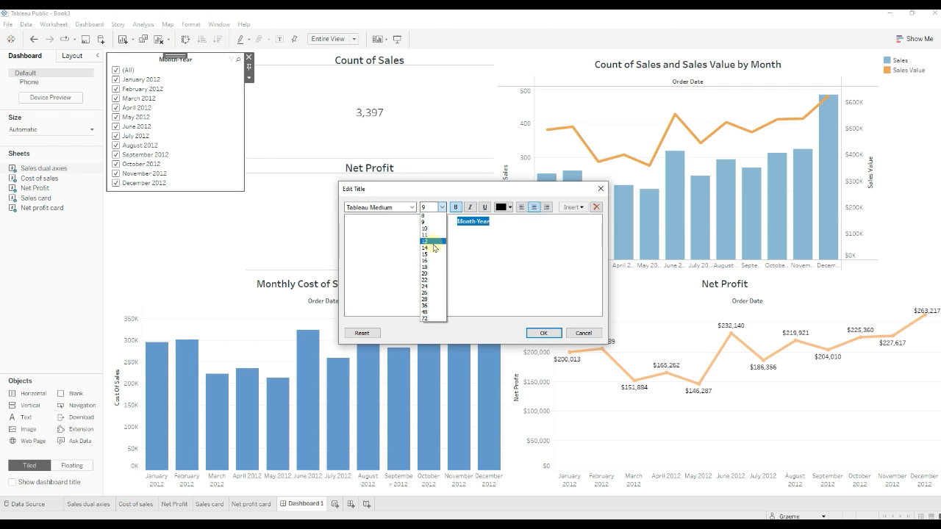
left_click(434, 243)
left_click(534, 333)
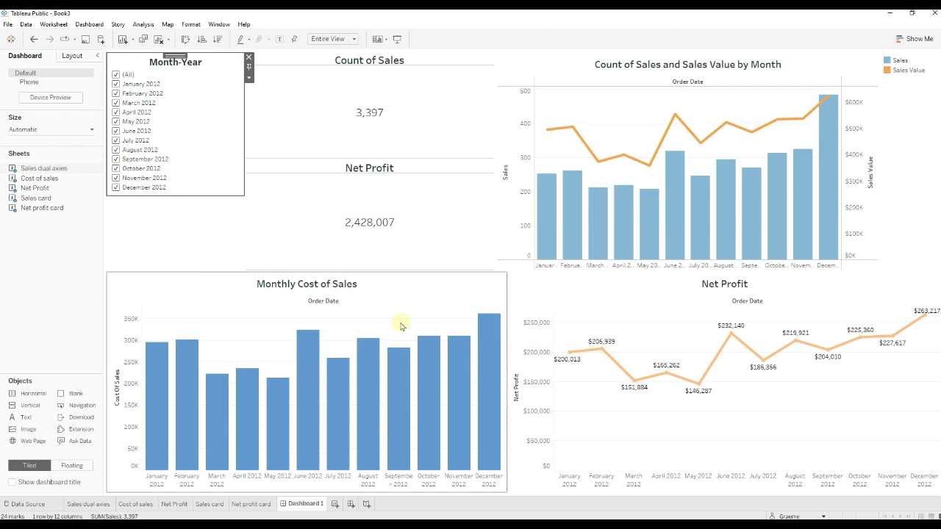
left_click(125, 247)
left_click(389, 292)
left_click(273, 262)
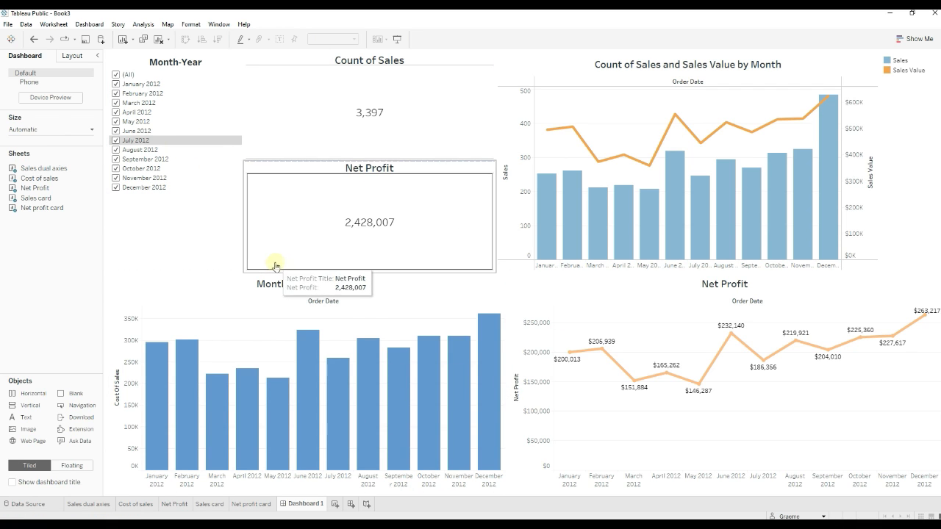
Test the Month-Year filter by excluding July 2012, and include that month again.
left_click(187, 191)
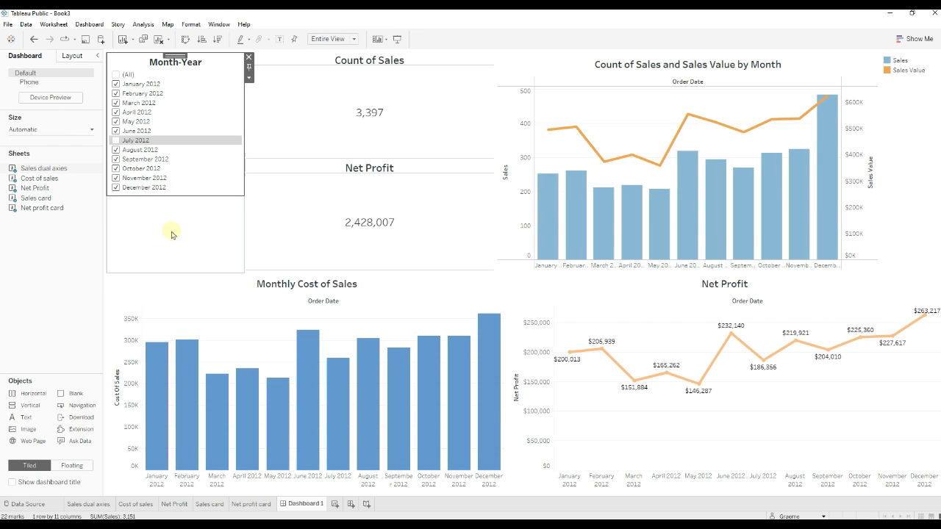
left_click(144, 141)
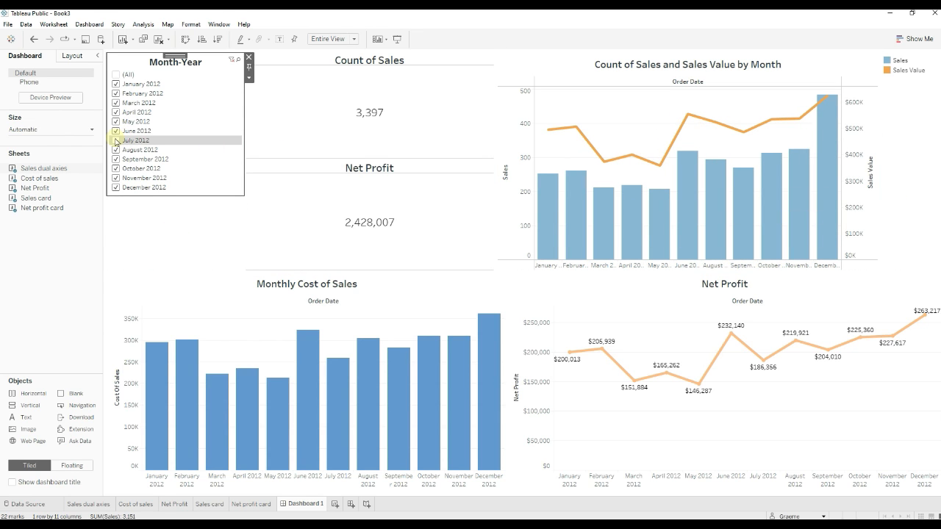
left_click(116, 141)
Go to the sales chart's worksheet and apply its MY(Order Date) filter to all worksheets using this data source.
left_click(725, 88)
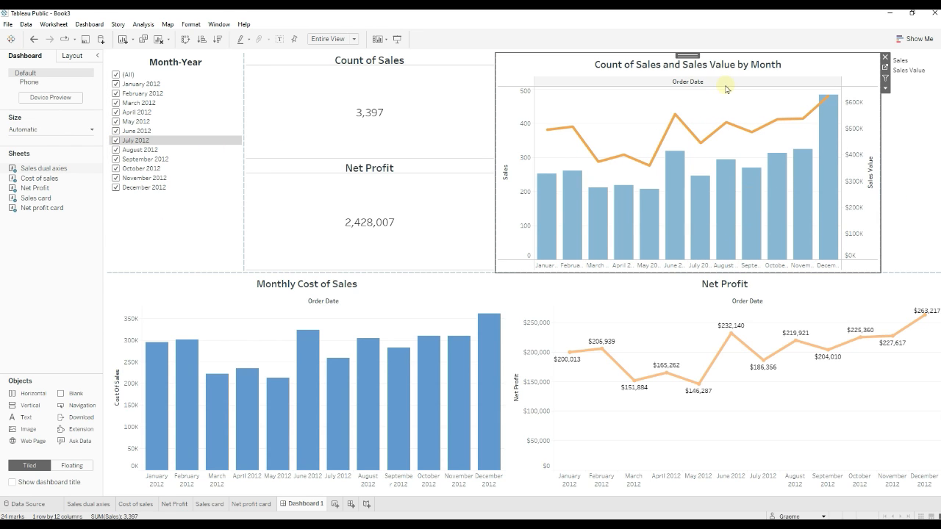
left_click(529, 390)
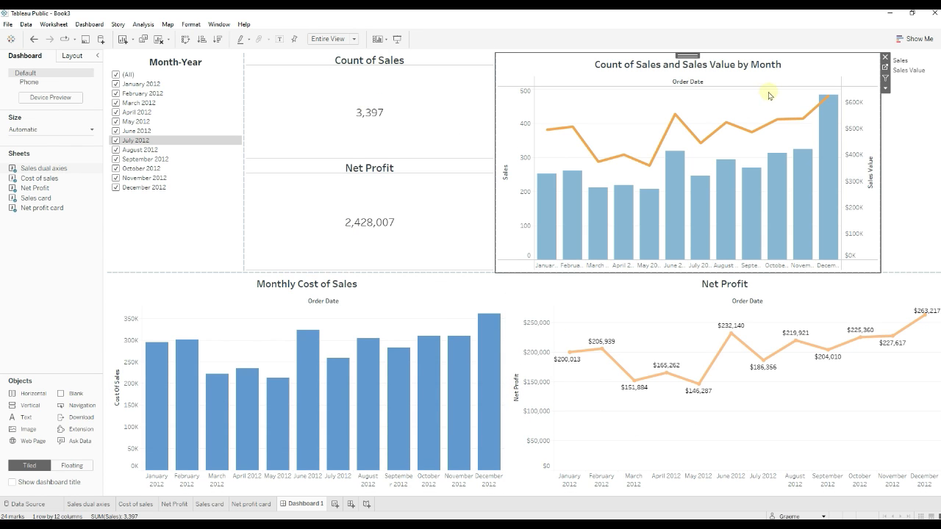
left_click(886, 68)
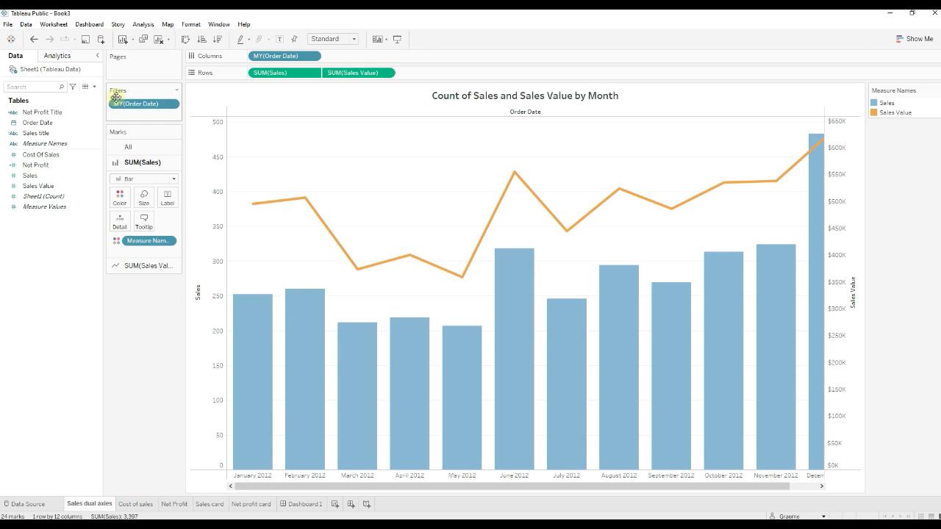
right_click(138, 107)
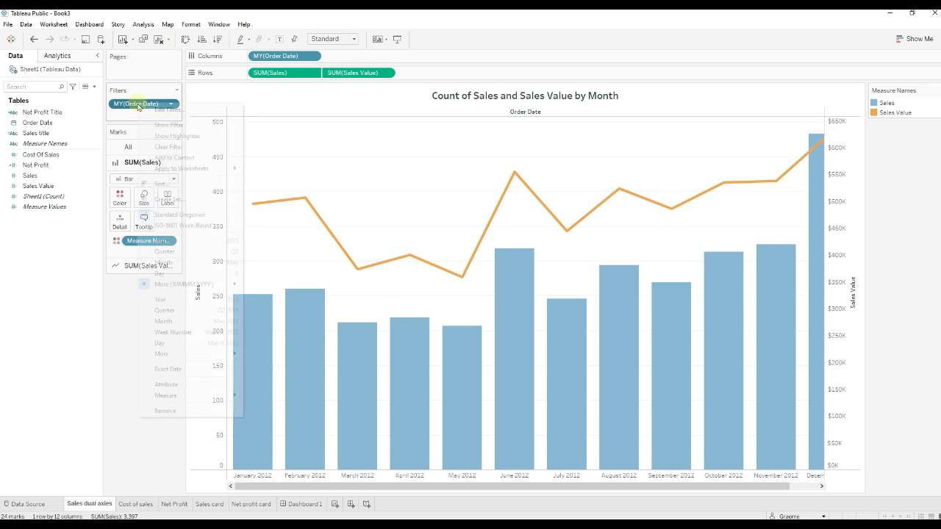
mouse_move(205, 172)
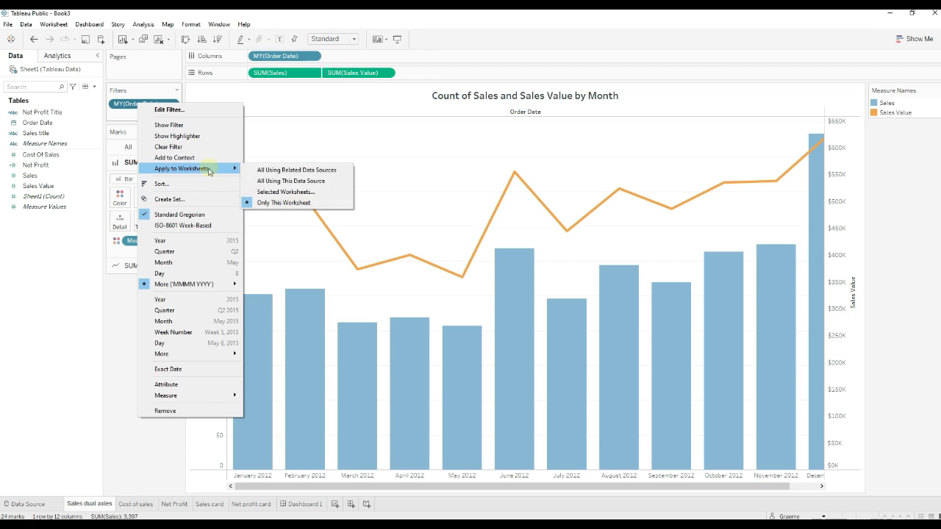
left_click(287, 180)
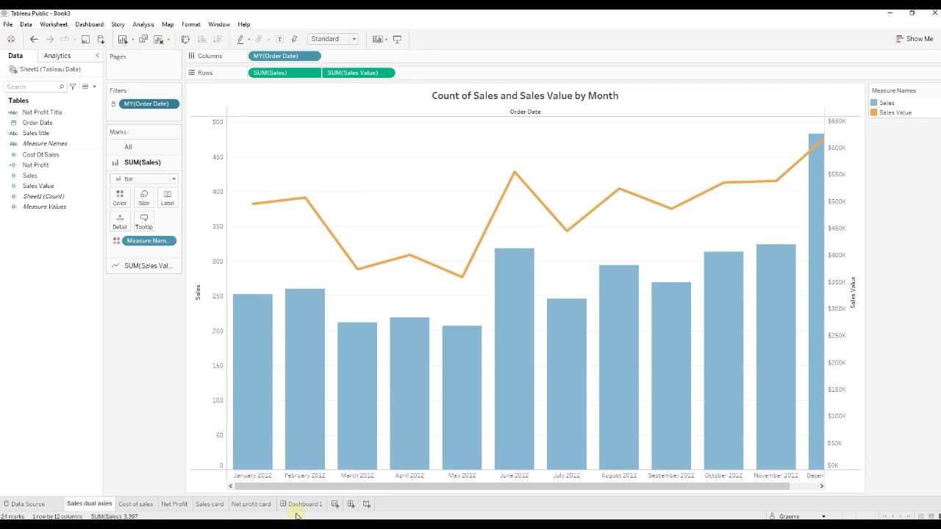
Check the Cost of sales, Net Profit and Sales card sheets for the shared MY(Order Date) filter.
left_click(131, 506)
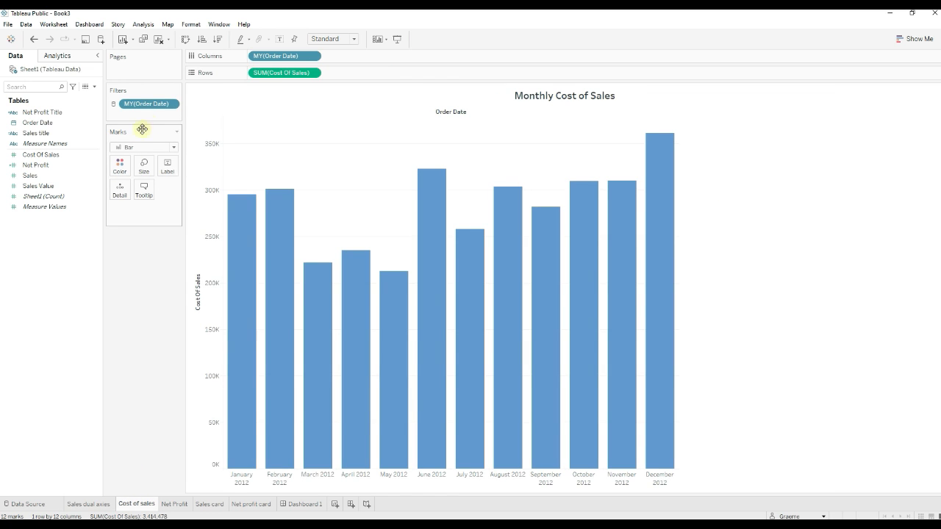
left_click(174, 504)
left_click(210, 505)
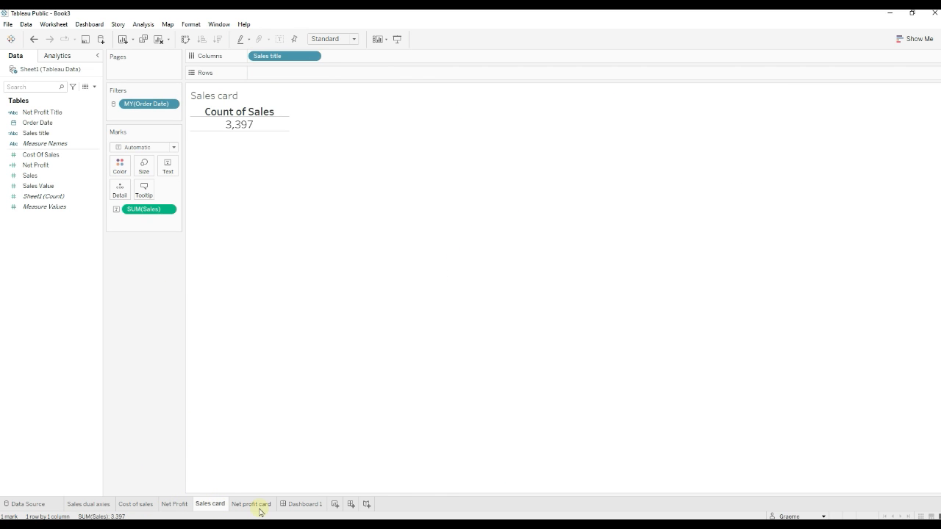
Return to Dashboard 1 and exclude July, June and May 2012 with the Month-Year filter.
left_click(306, 506)
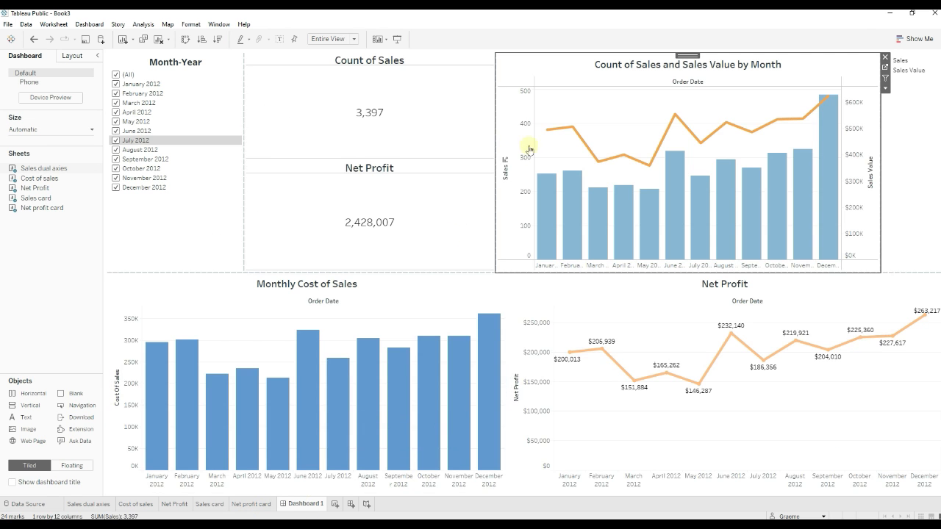
left_click(116, 141)
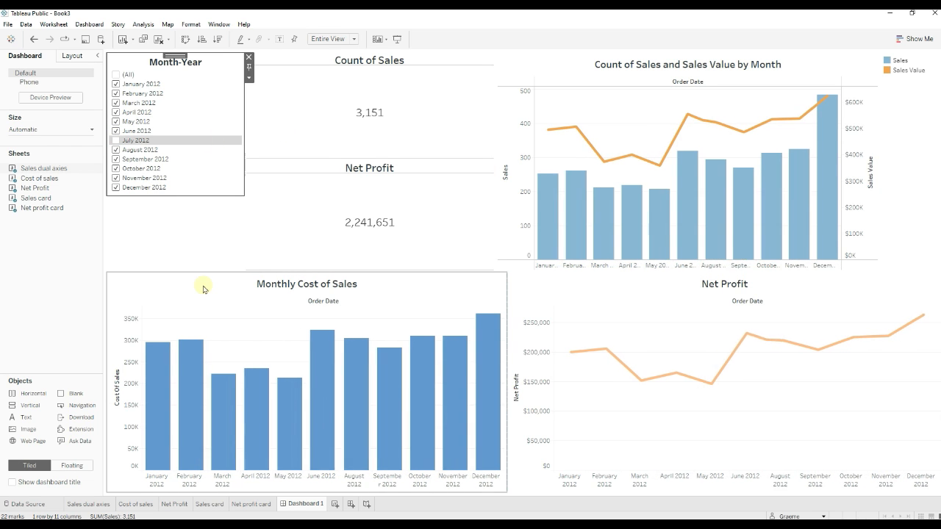
left_click(116, 132)
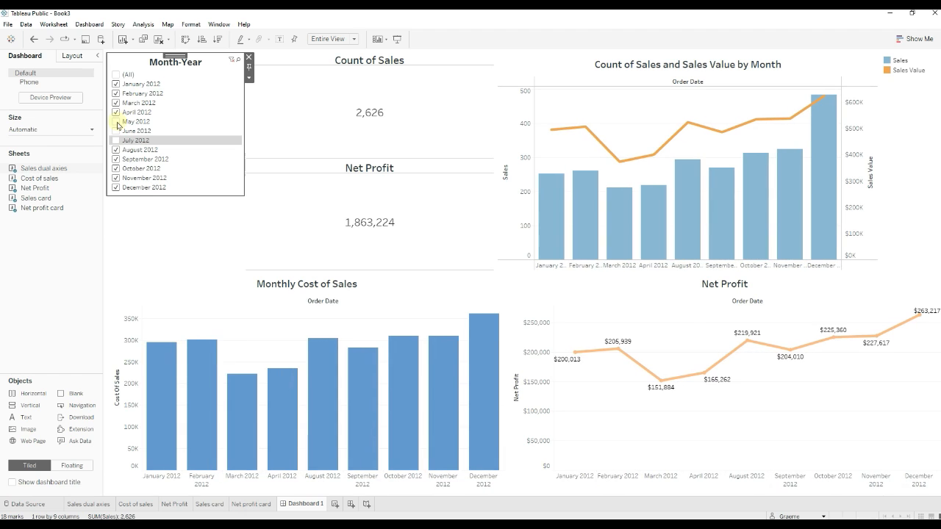
Include all months again in the dashboard's Month-Year filter and deselect the filter card.
left_click(116, 75)
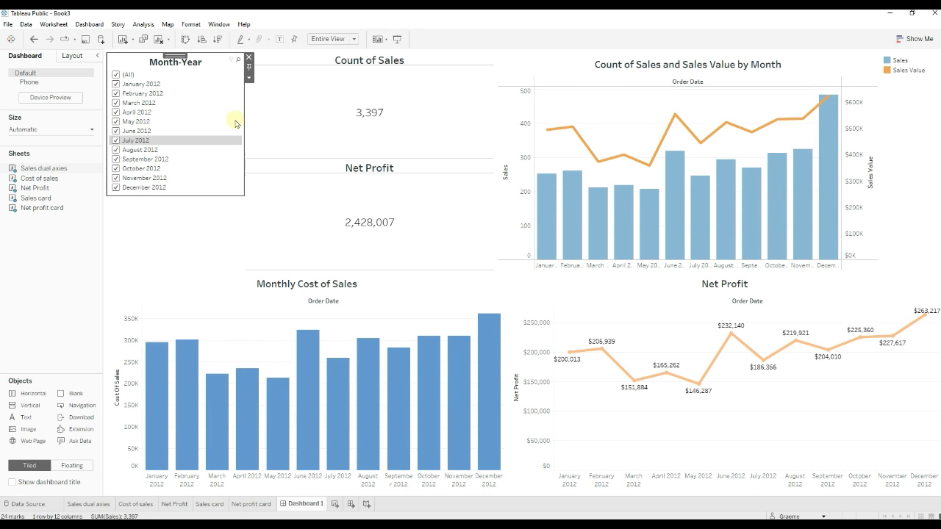
left_click(195, 227)
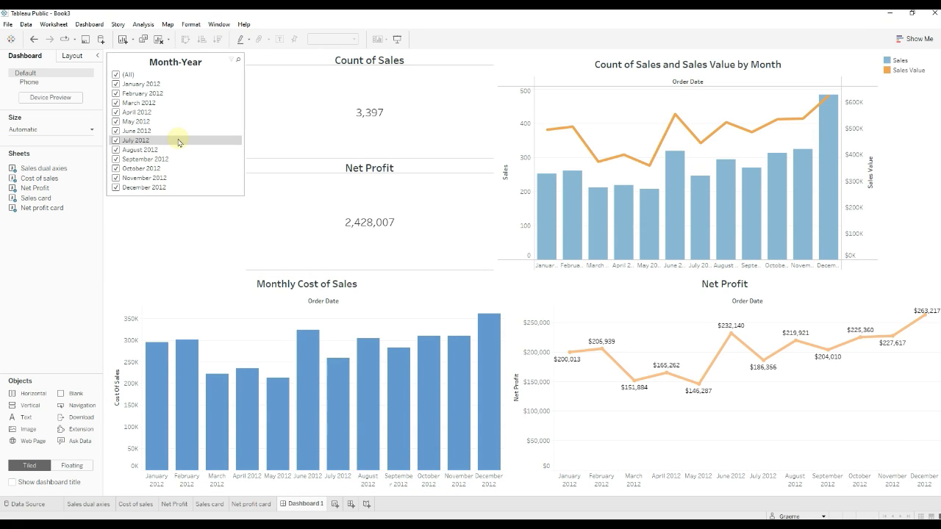
left_click(166, 213)
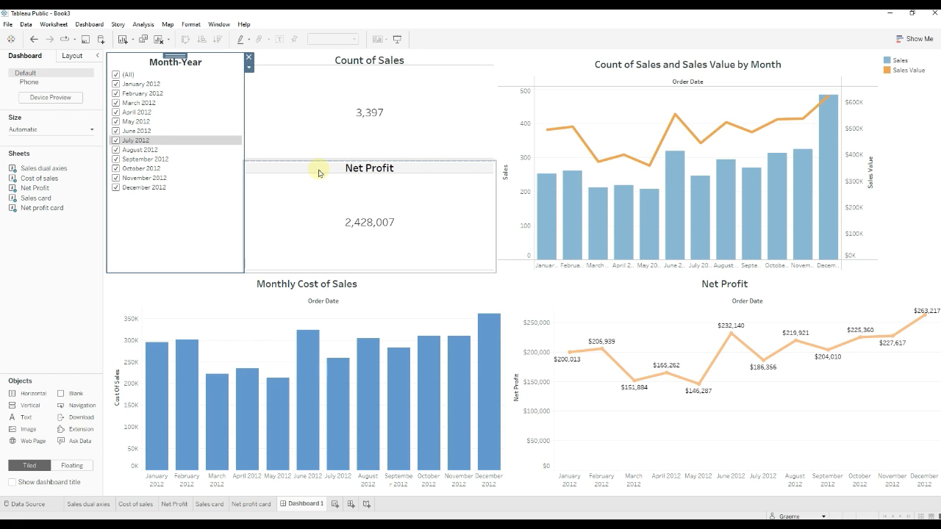
Save the workbook to Tableau Public under the new title "Sales Dashboard for Advertureworks".
left_click(8, 24)
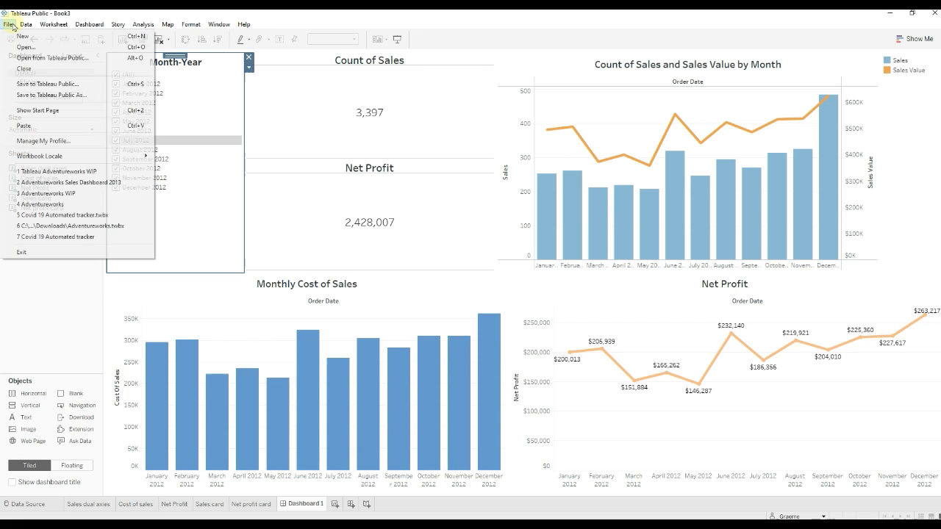
left_click(44, 95)
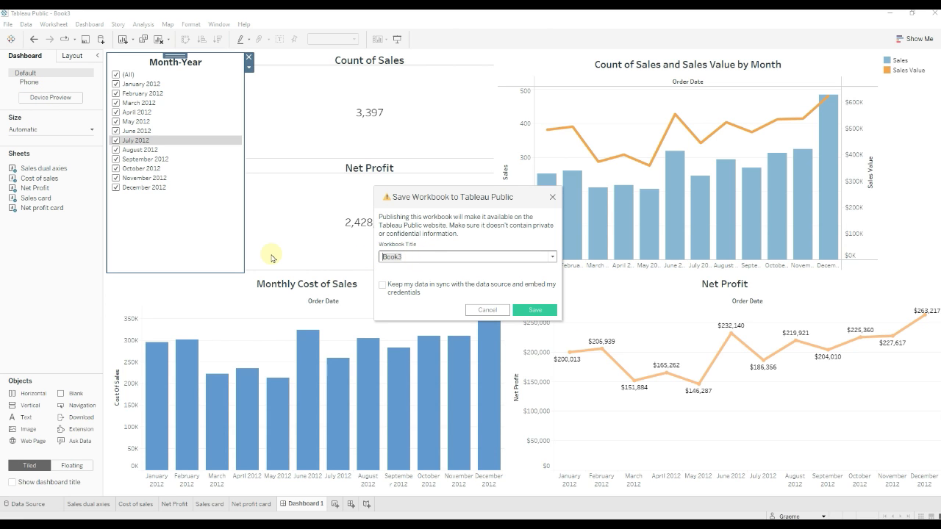
type("Sales Dashboard for Advertureworks")
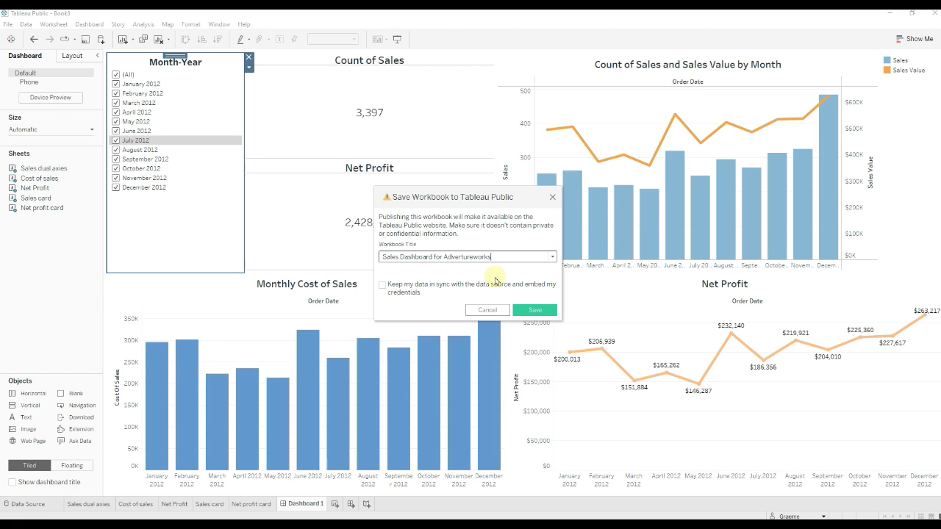
left_click(533, 312)
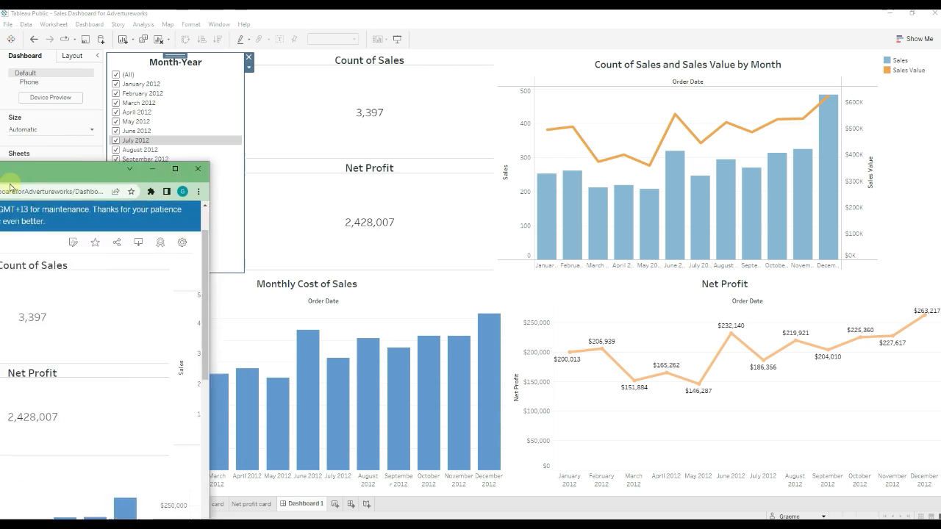
Switch to the published dashboard in a maximized browser window and filter Month-Year to only January, February and March 2012.
left_click(589, 88)
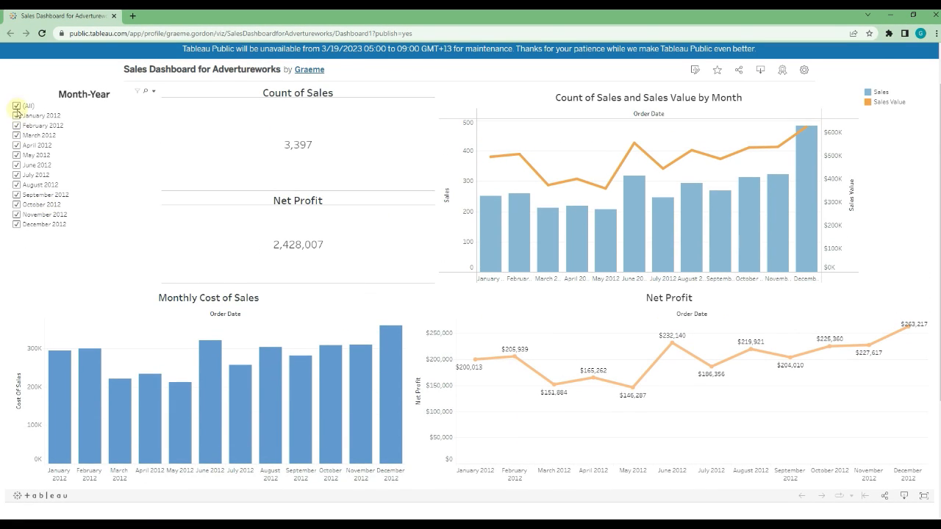
left_click(17, 106)
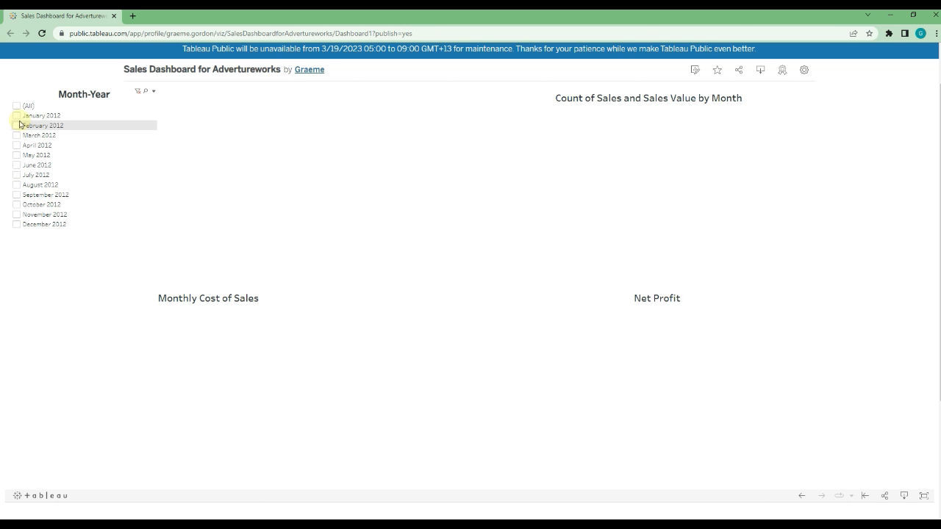
left_click(16, 116)
left_click(16, 126)
left_click(16, 135)
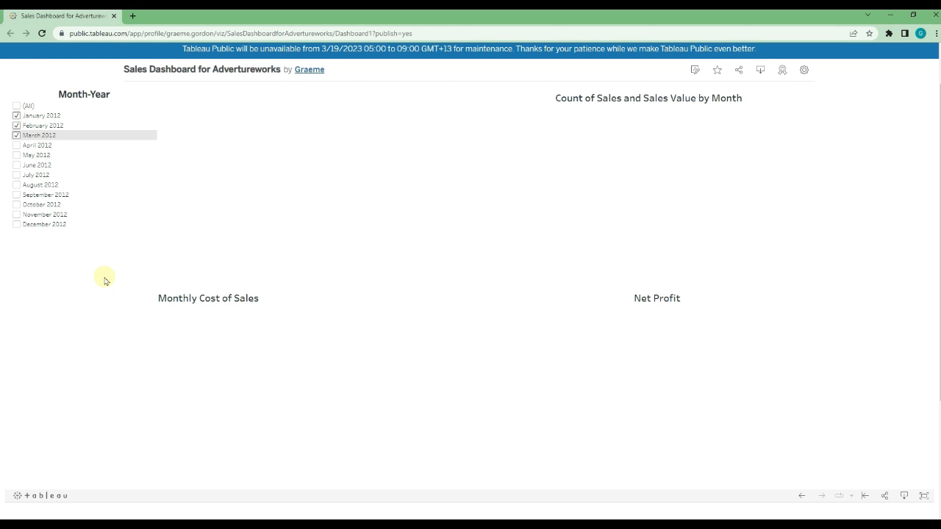